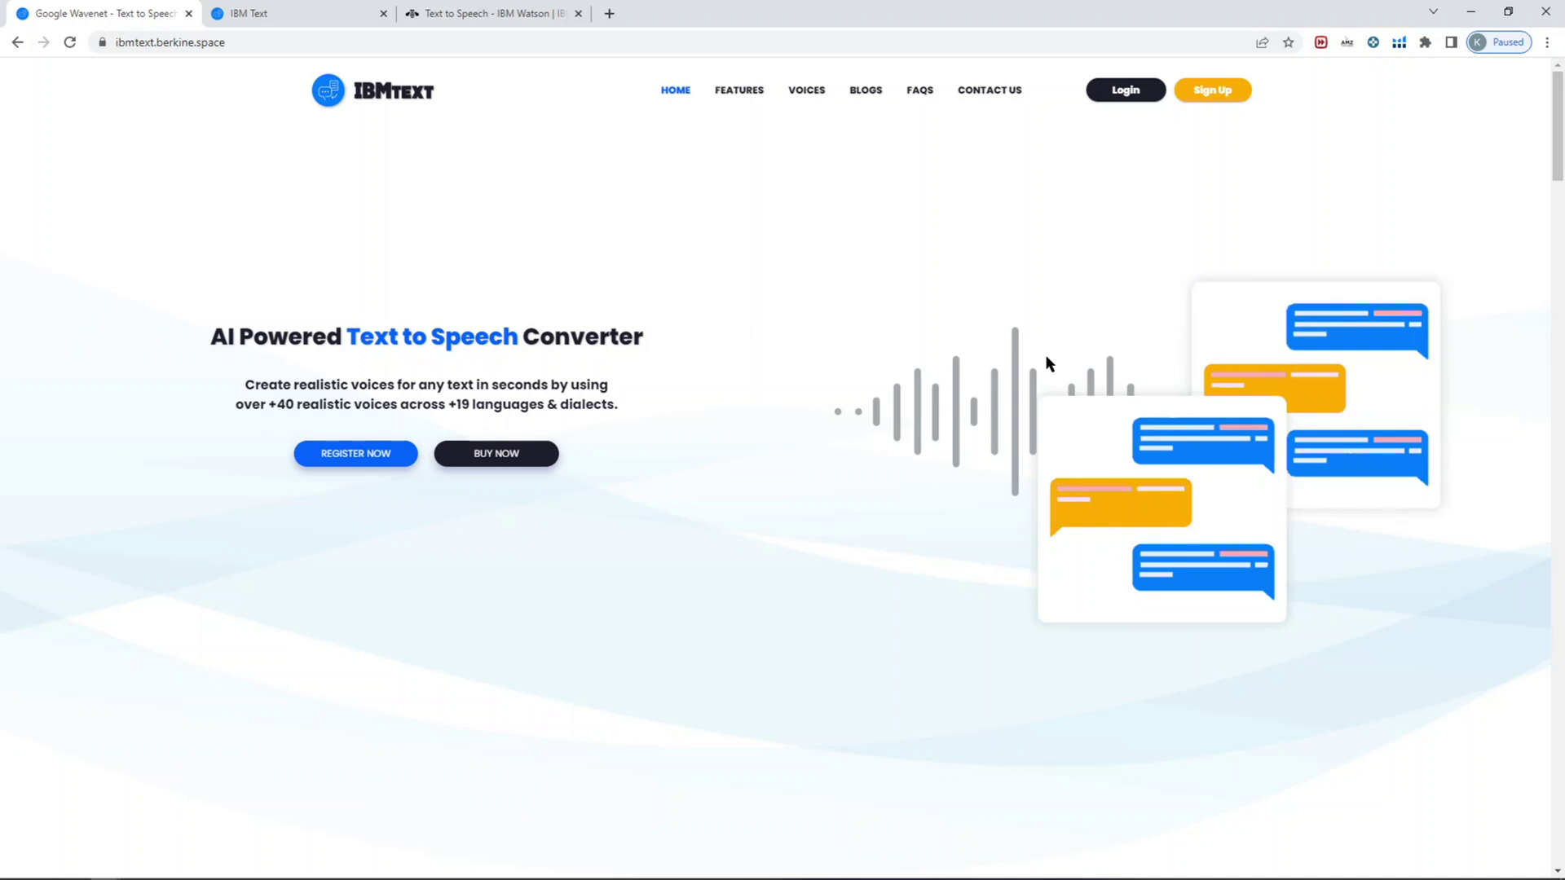
Step: Check the IBM Watson Text to Speech page's web address, then return to the IBMtext home page
click(507, 14)
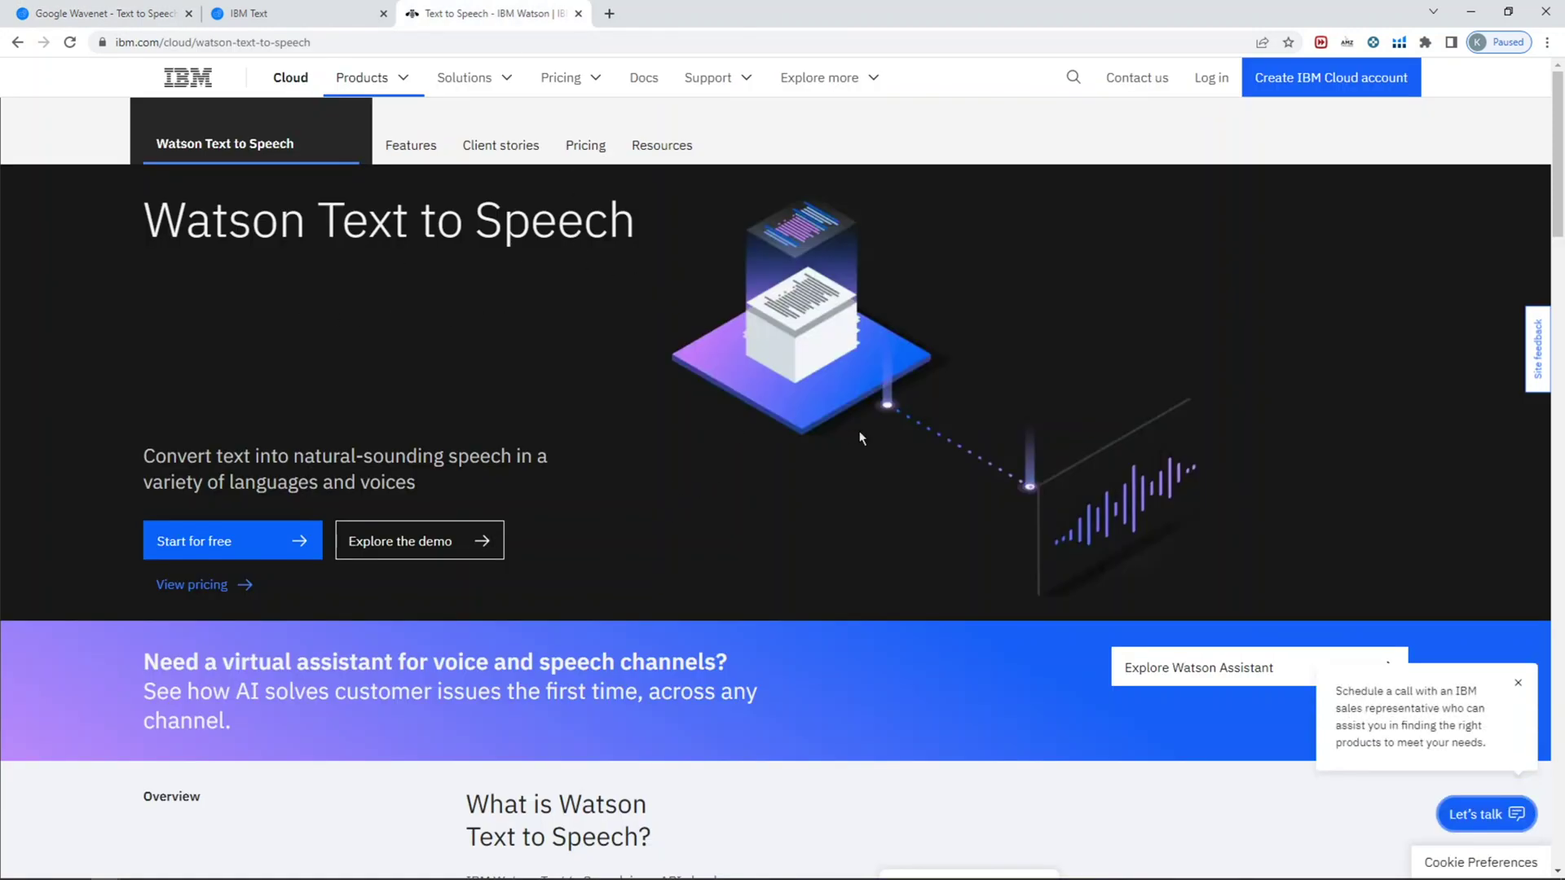
click(324, 45)
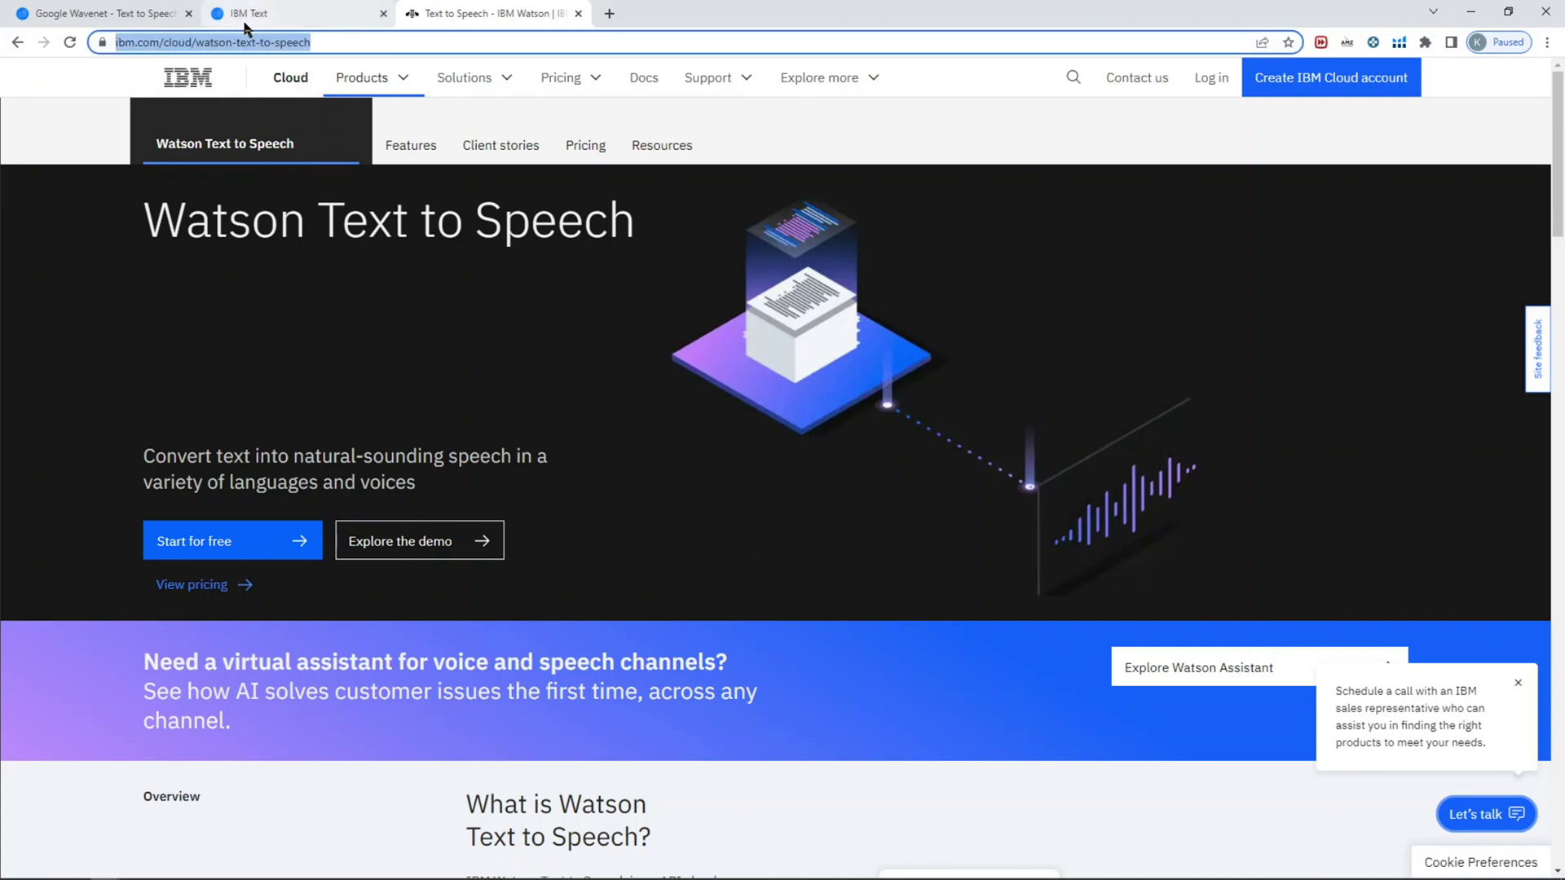
click(106, 13)
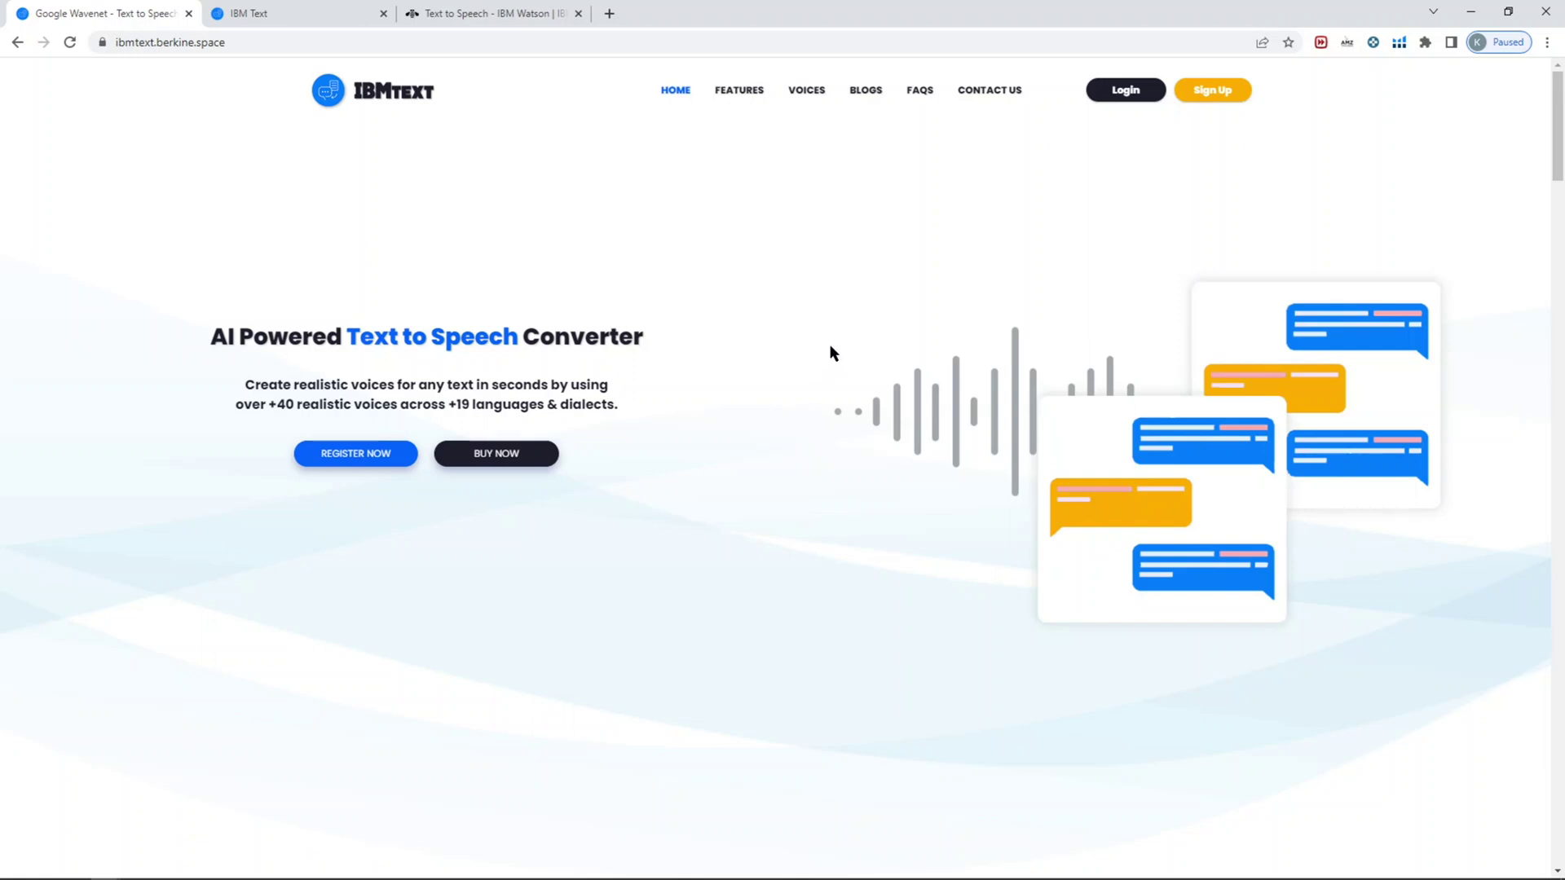
Step: Try the Experience AI Voices demo's voice and language lists, keeping Emily and English (United States)
scroll(799, 357, down, 6)
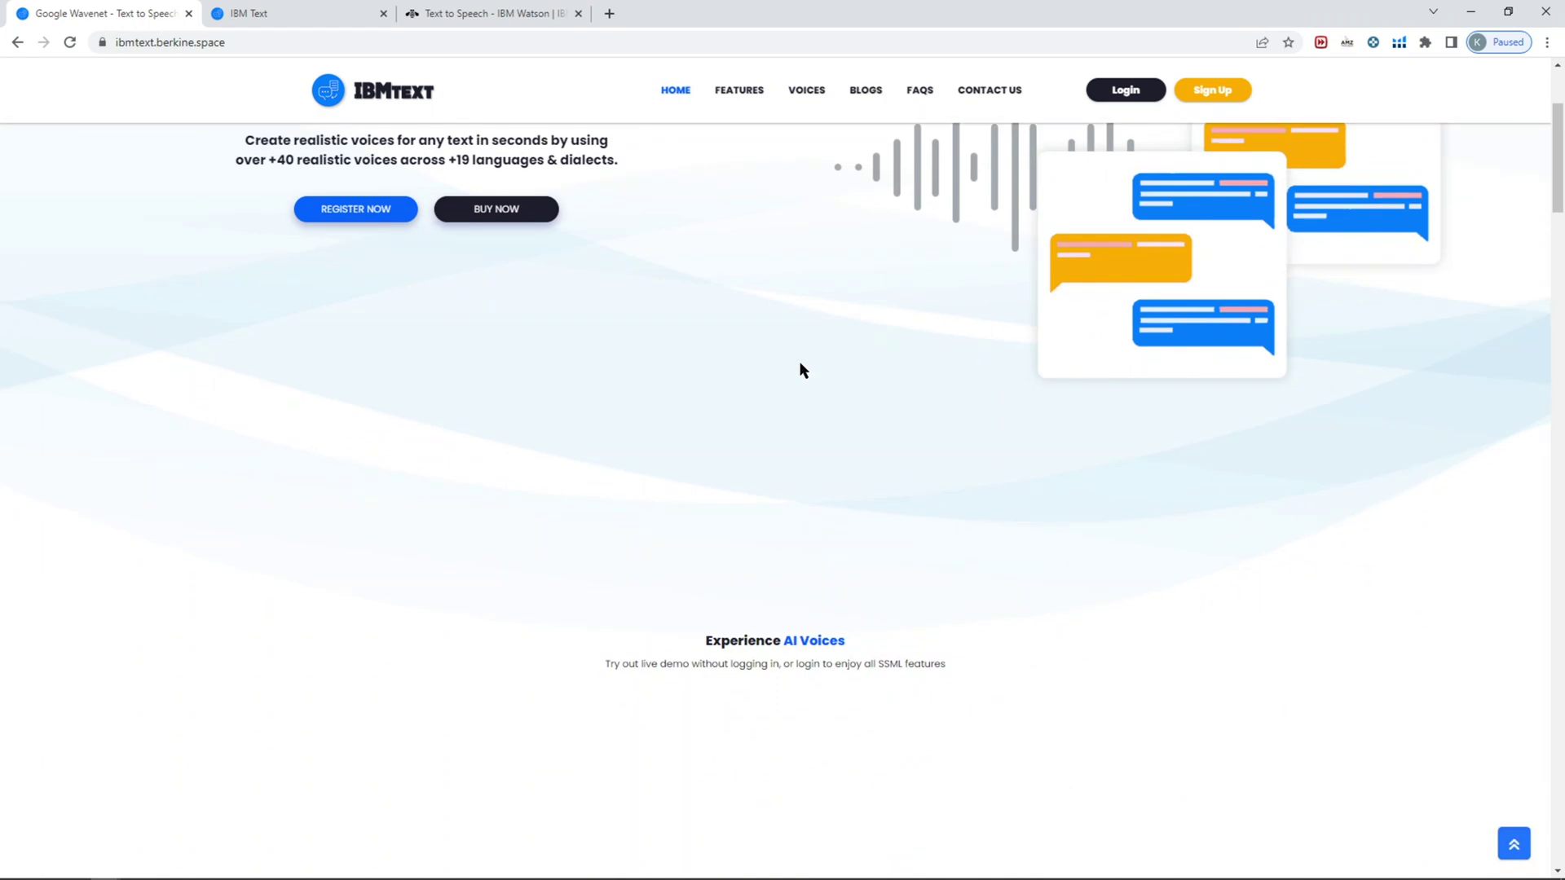
scroll(795, 373, up, 6)
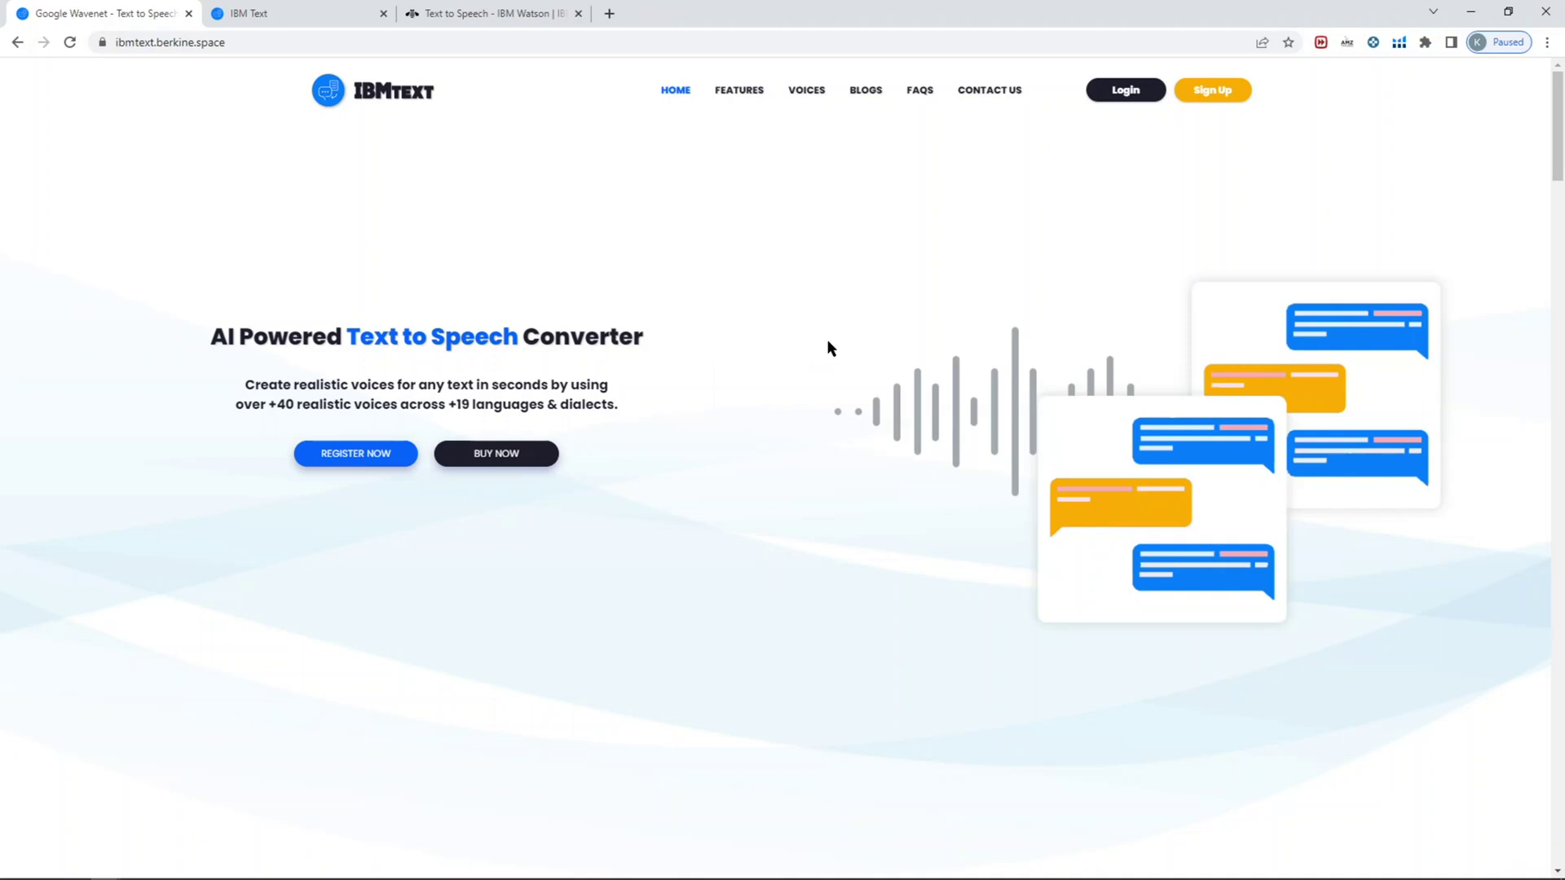
scroll(819, 349, down, 1)
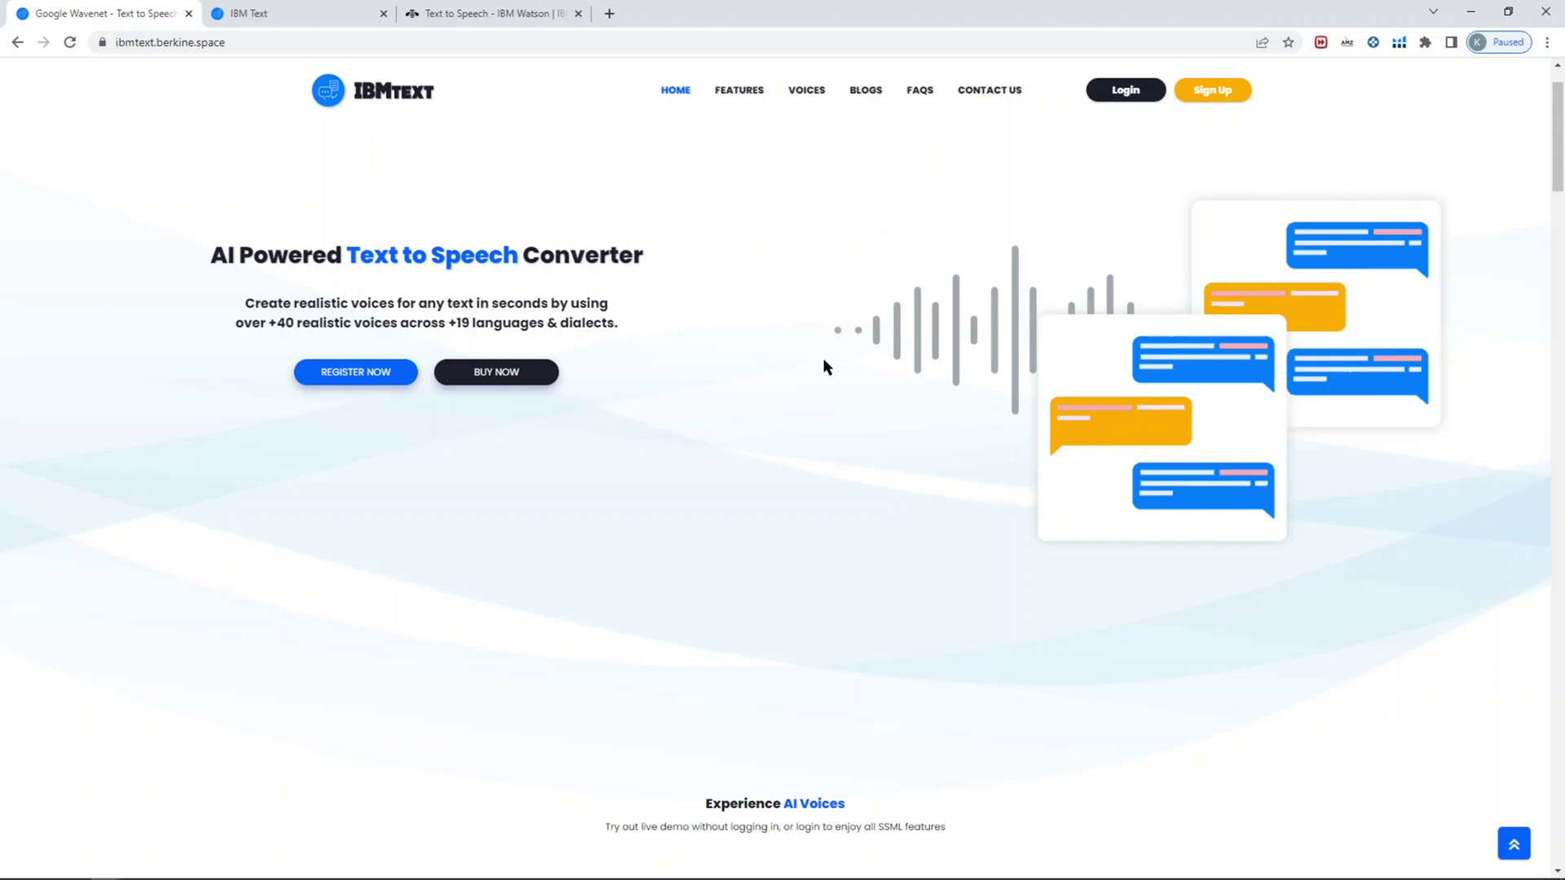
scroll(807, 399, down, 2)
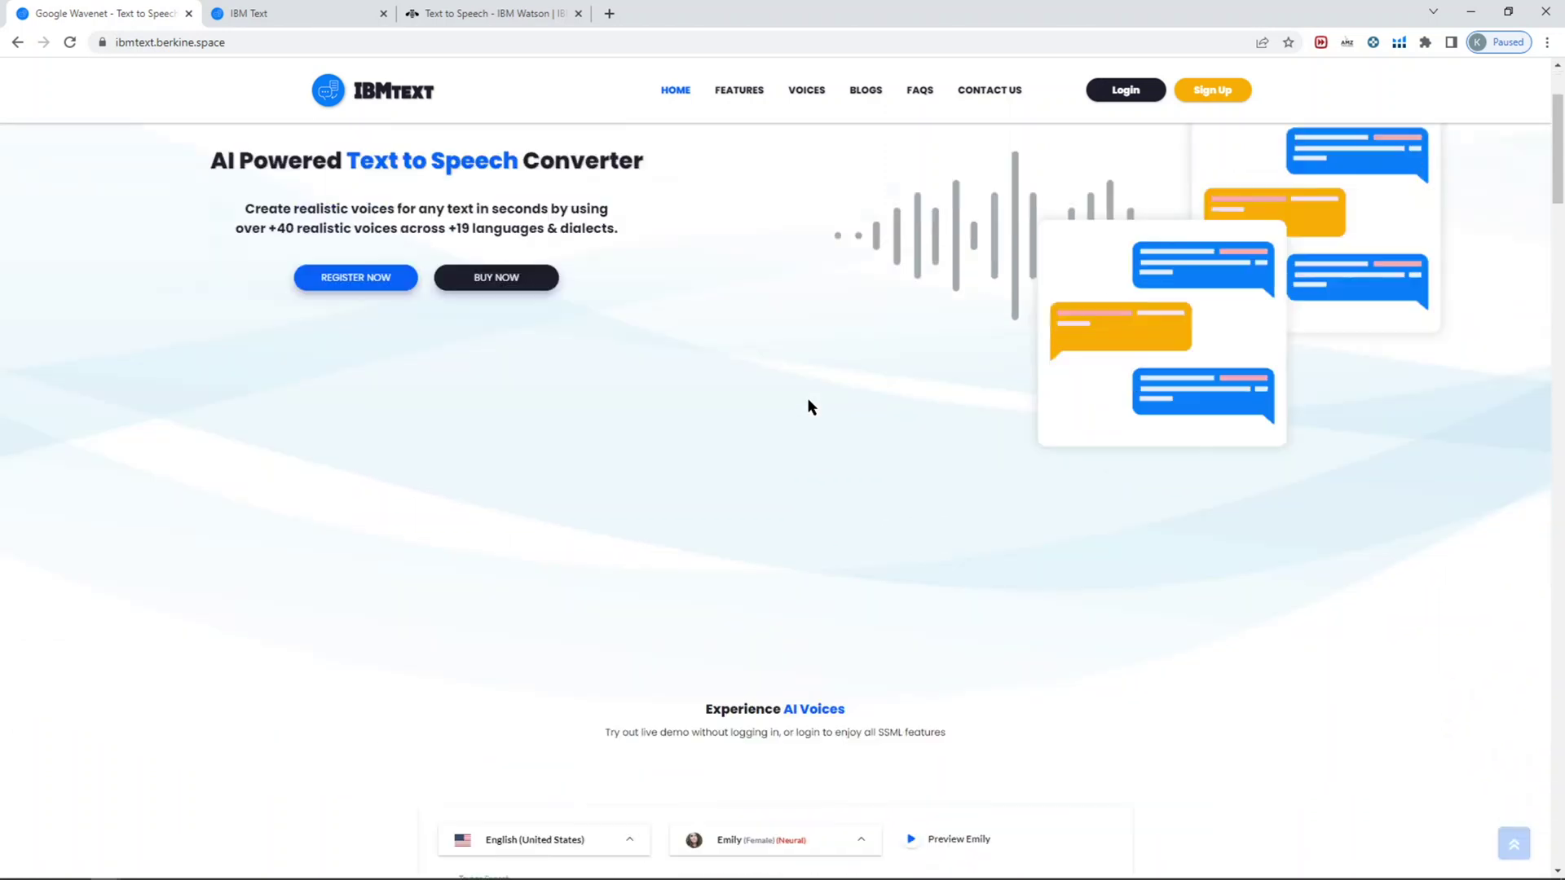
scroll(809, 406, down, 2)
scroll(849, 262, down, 2)
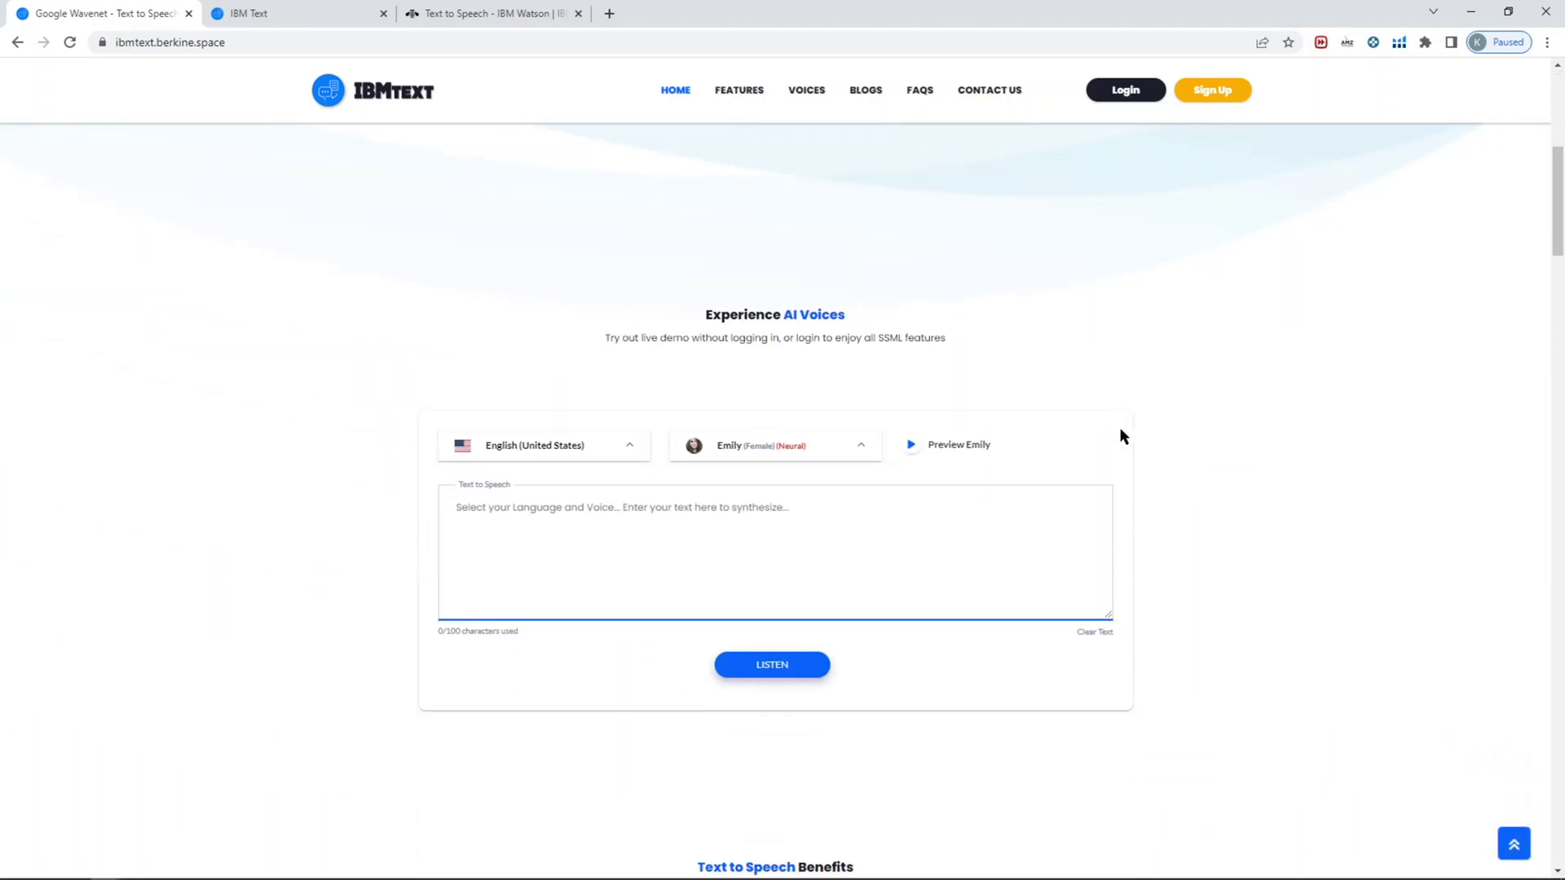
click(761, 564)
click(754, 457)
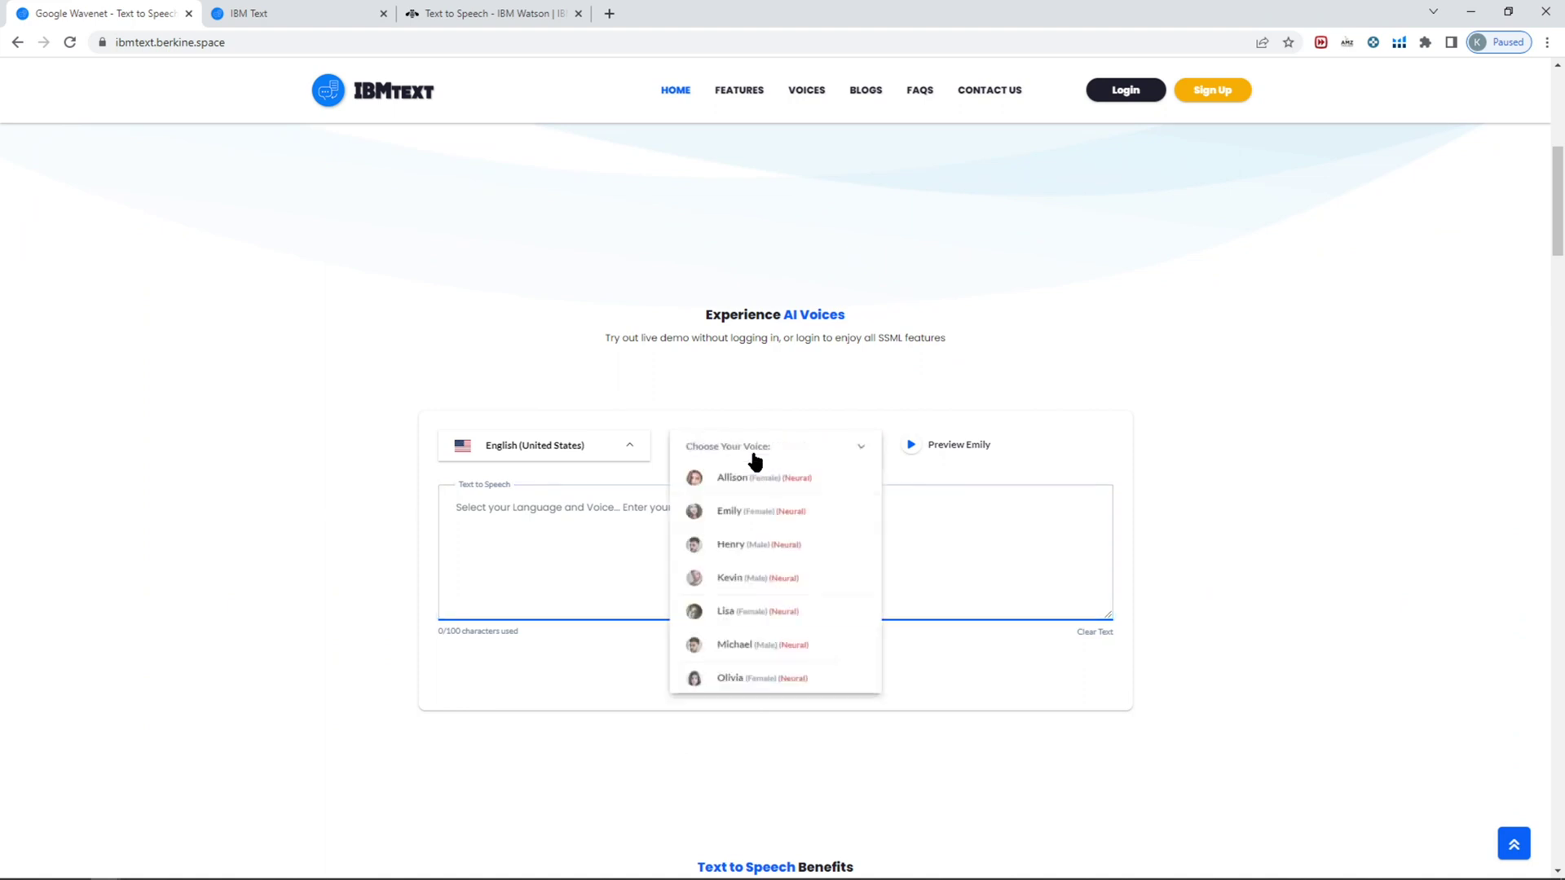
click(576, 454)
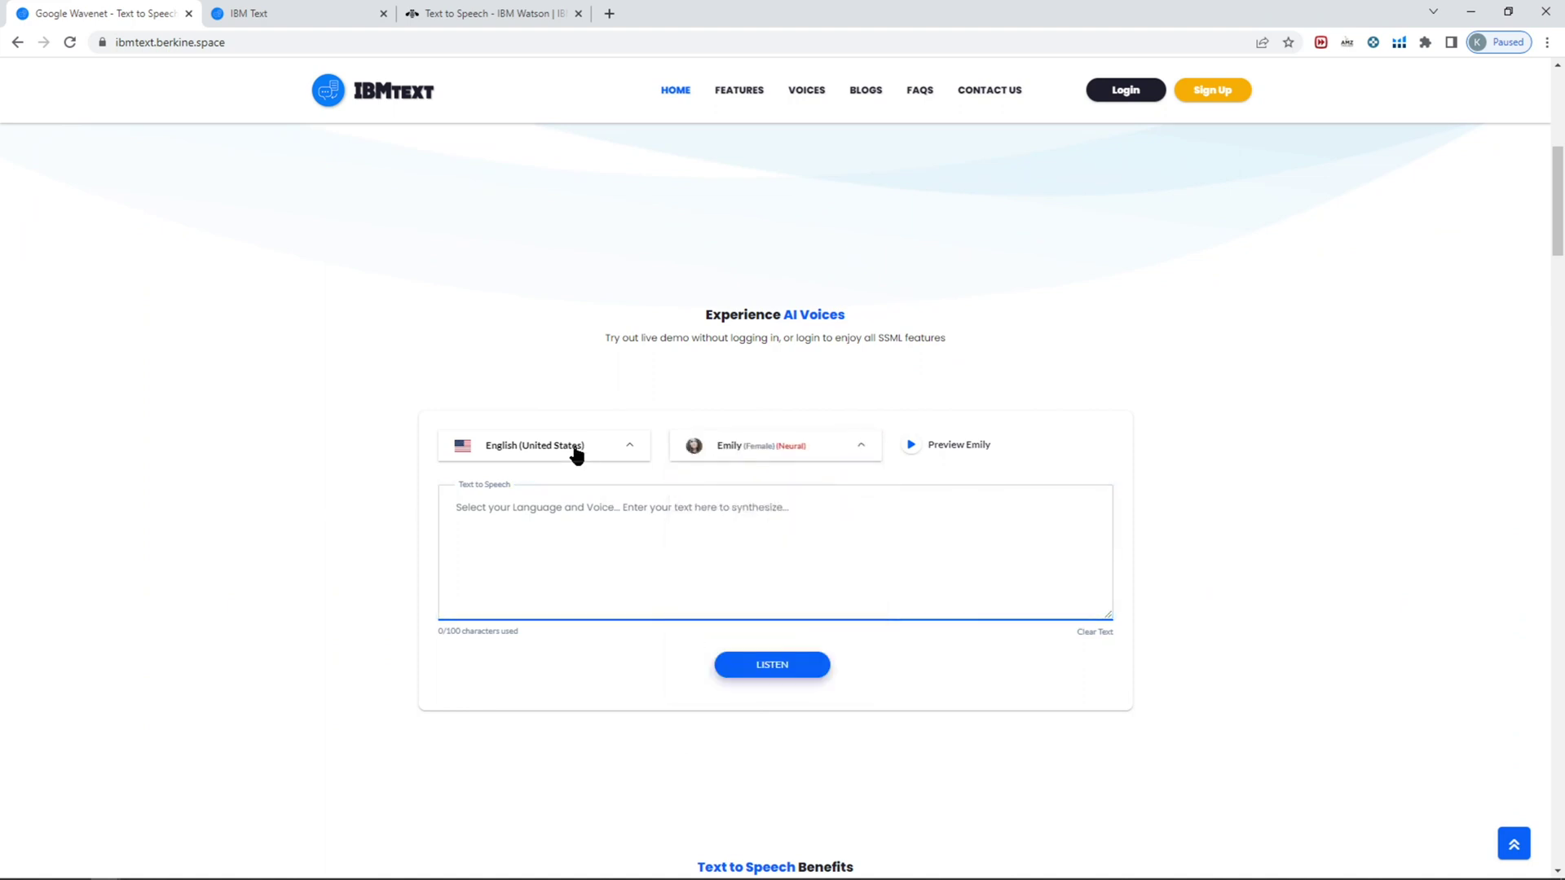
click(576, 454)
scroll(548, 538, down, 5)
click(1263, 409)
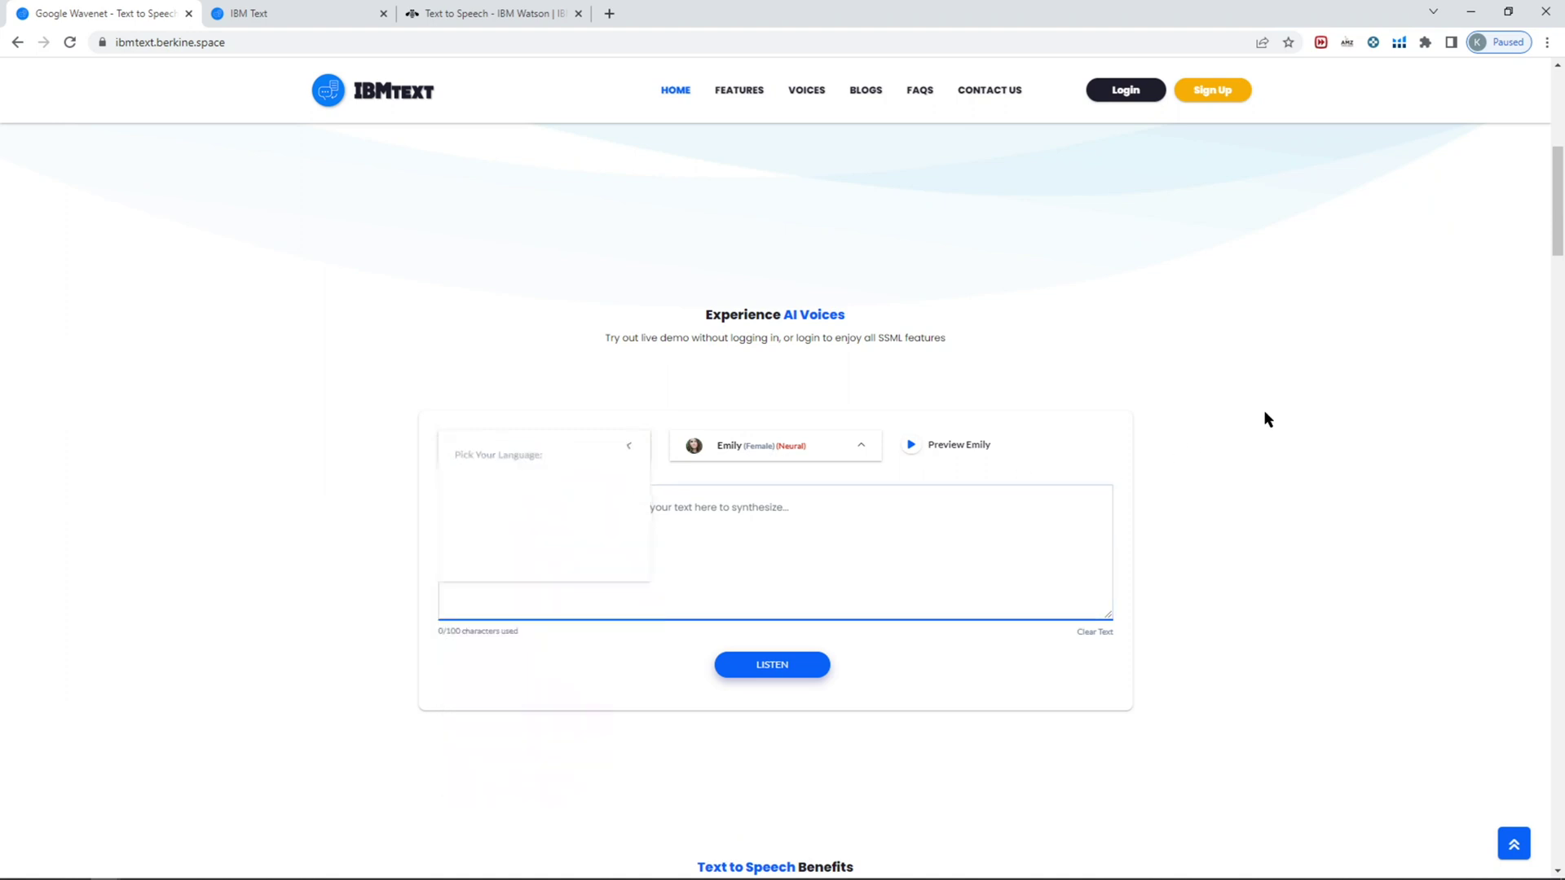
Step: Scroll back up and switch to the IBM Text login page
scroll(1249, 432, down, 3)
scroll(1247, 435, down, 8)
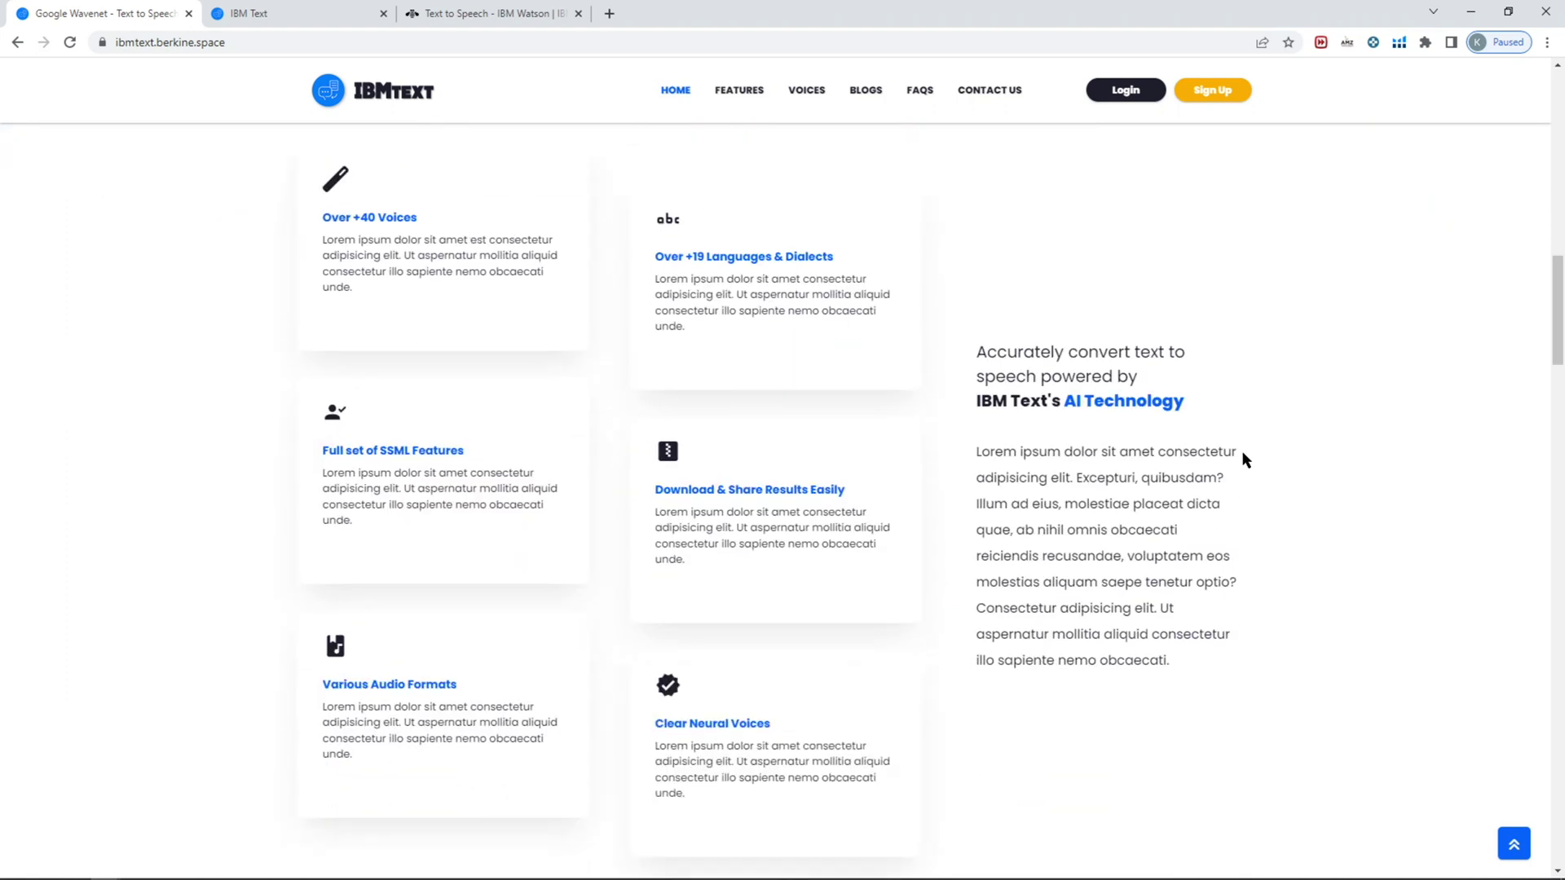
scroll(1239, 467, up, 15)
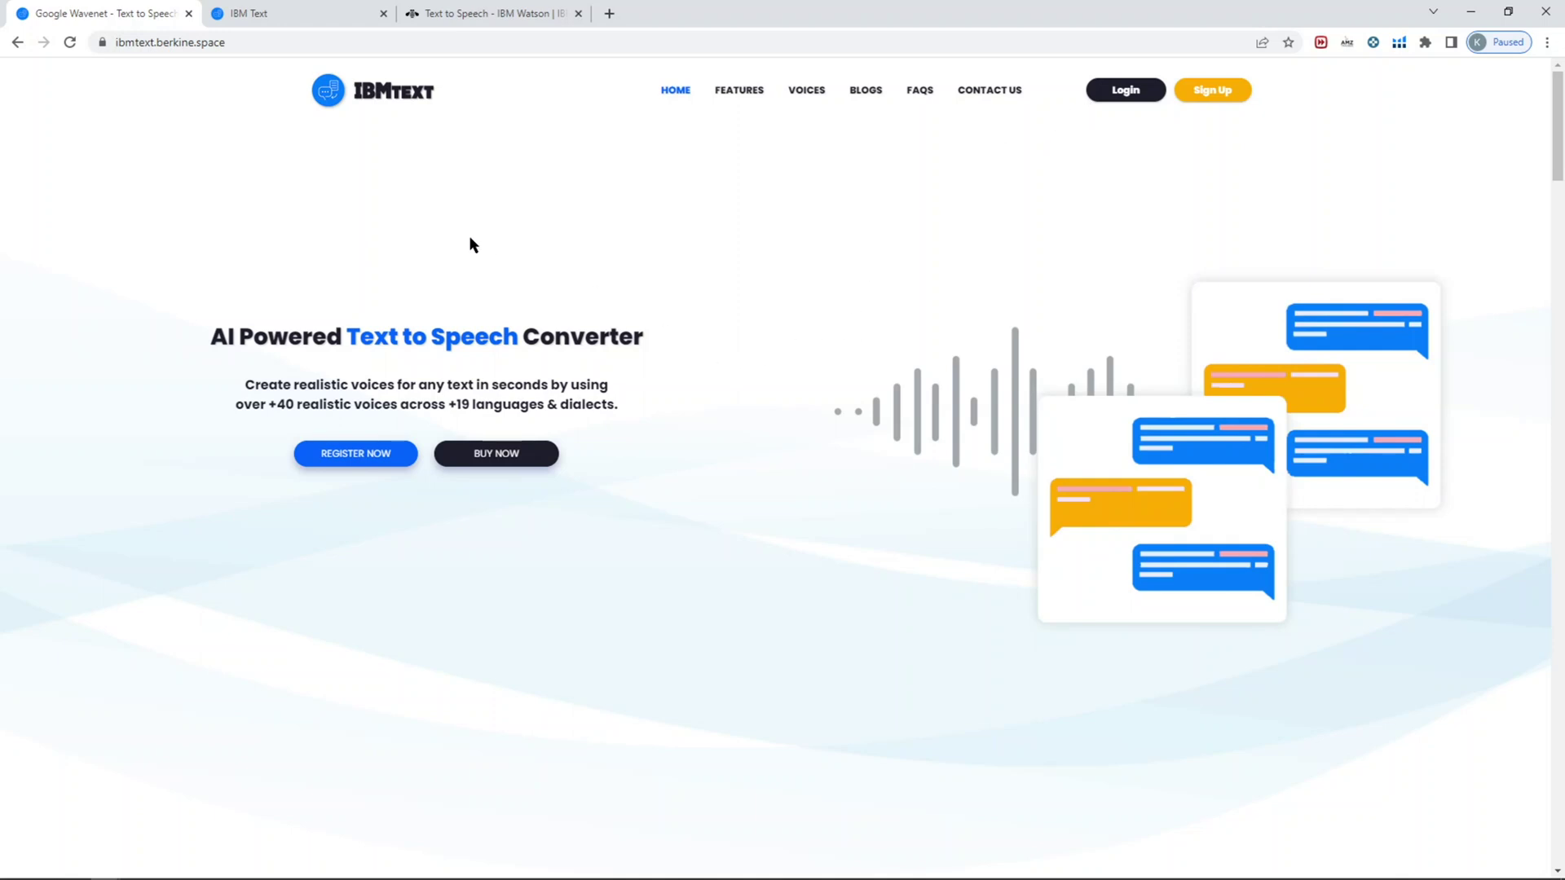
click(281, 13)
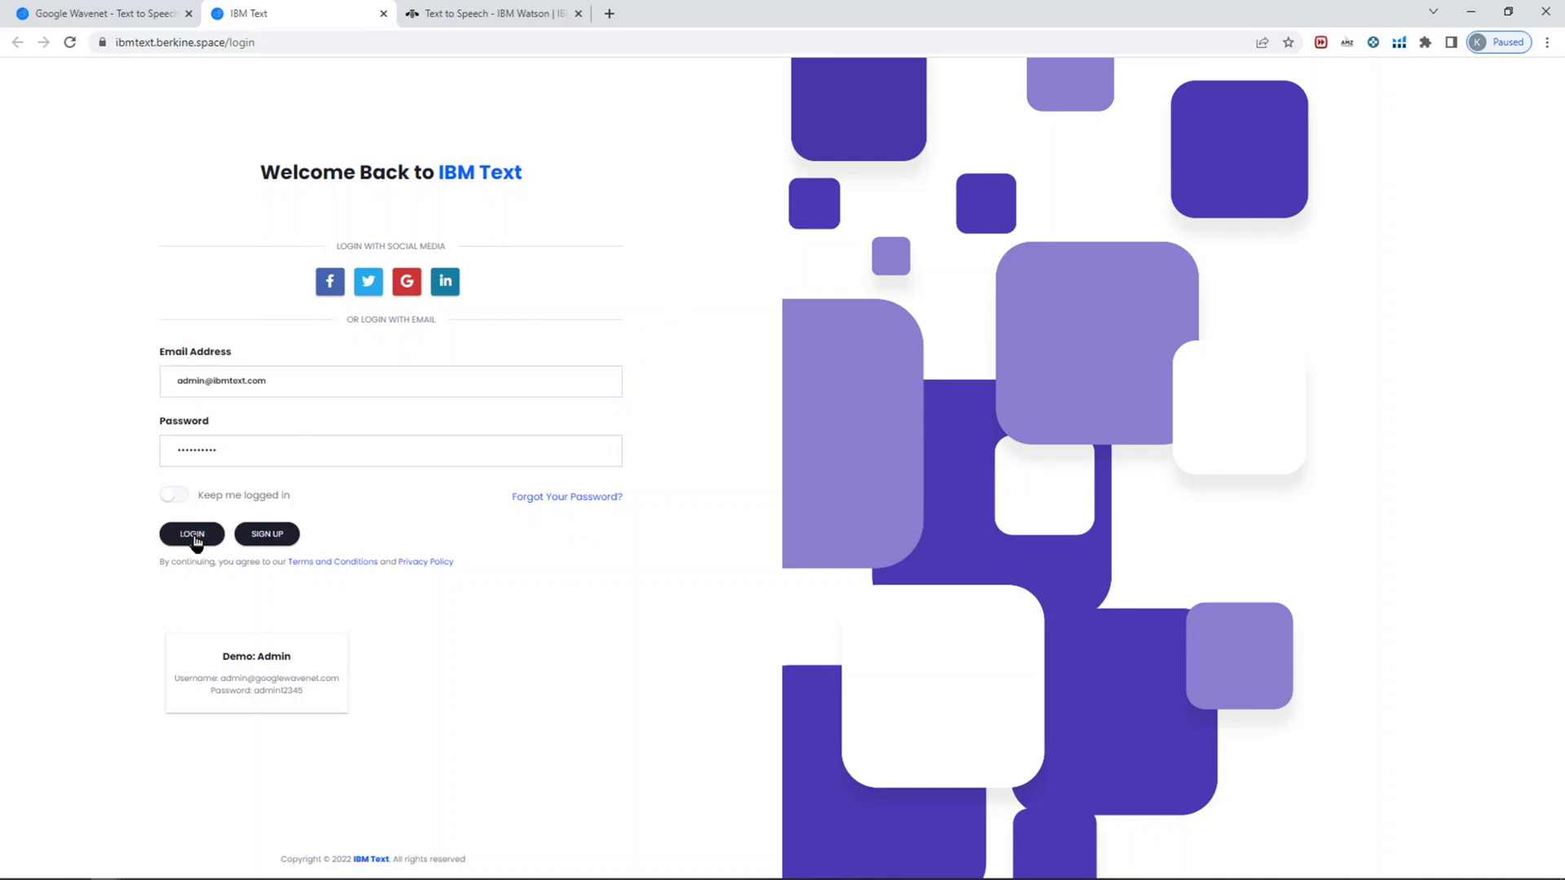
Step: Log in with the prefilled admin demo account and decline saving the password
click(196, 536)
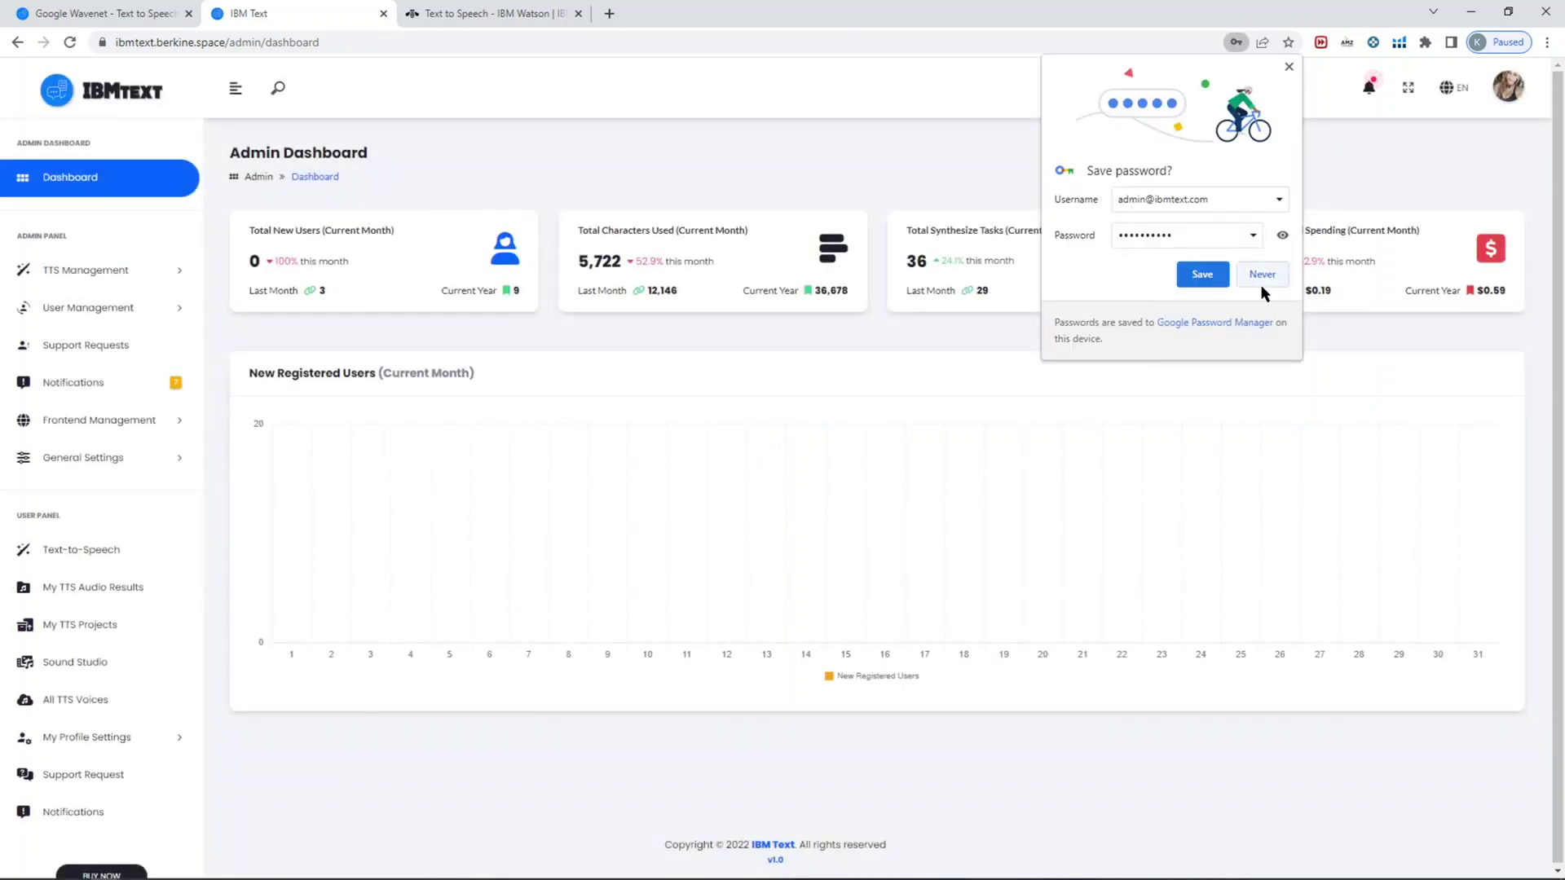
click(1263, 275)
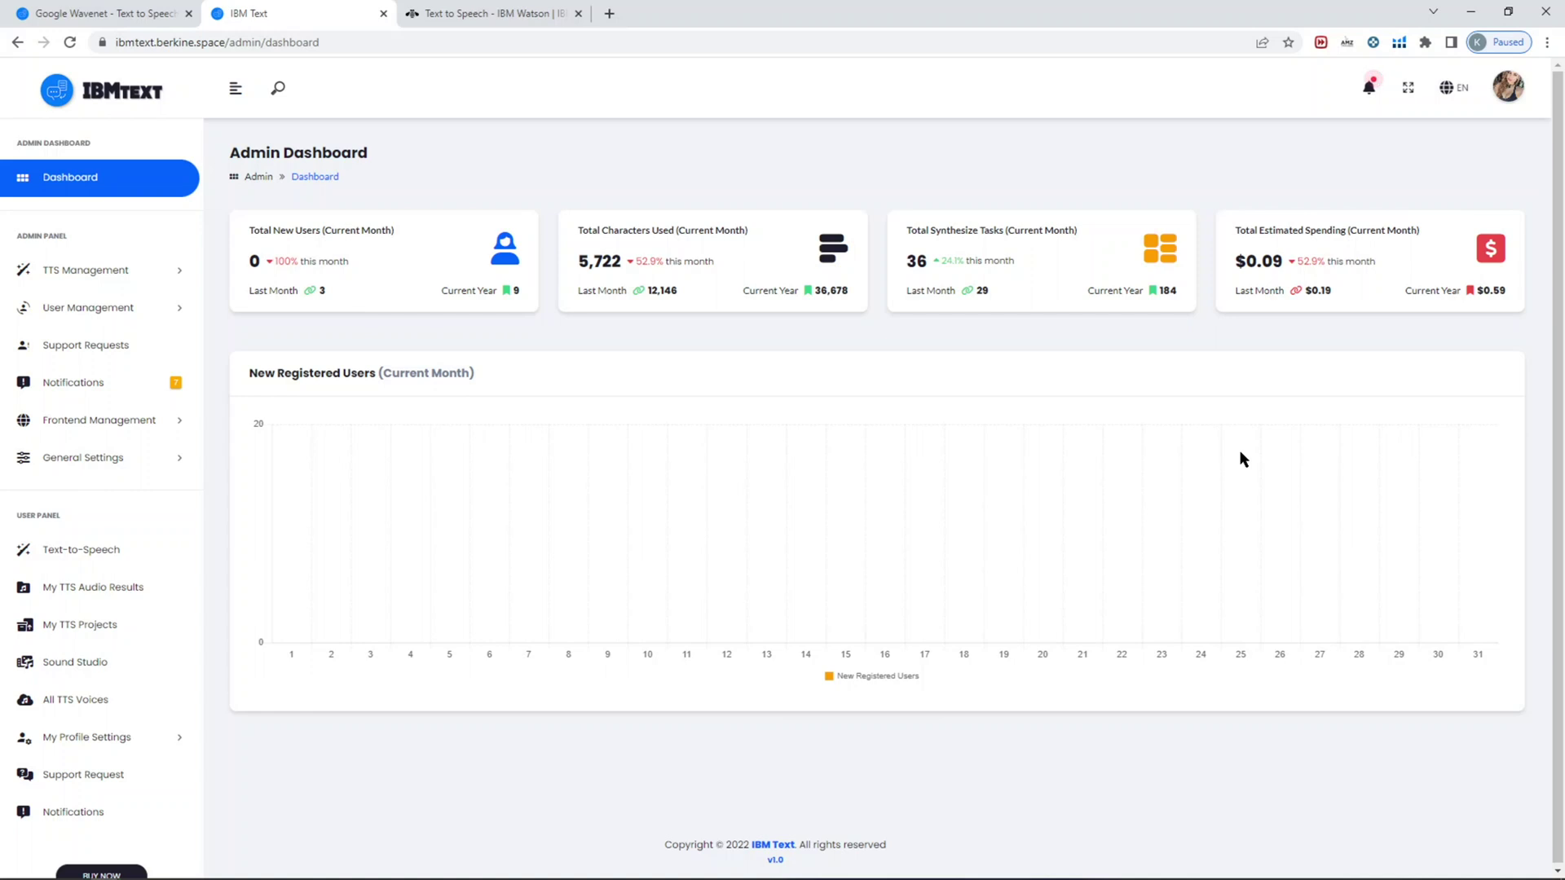
Step: Open the Watson Text to Speech pricing page and scroll through the plan comparison
click(465, 14)
click(600, 151)
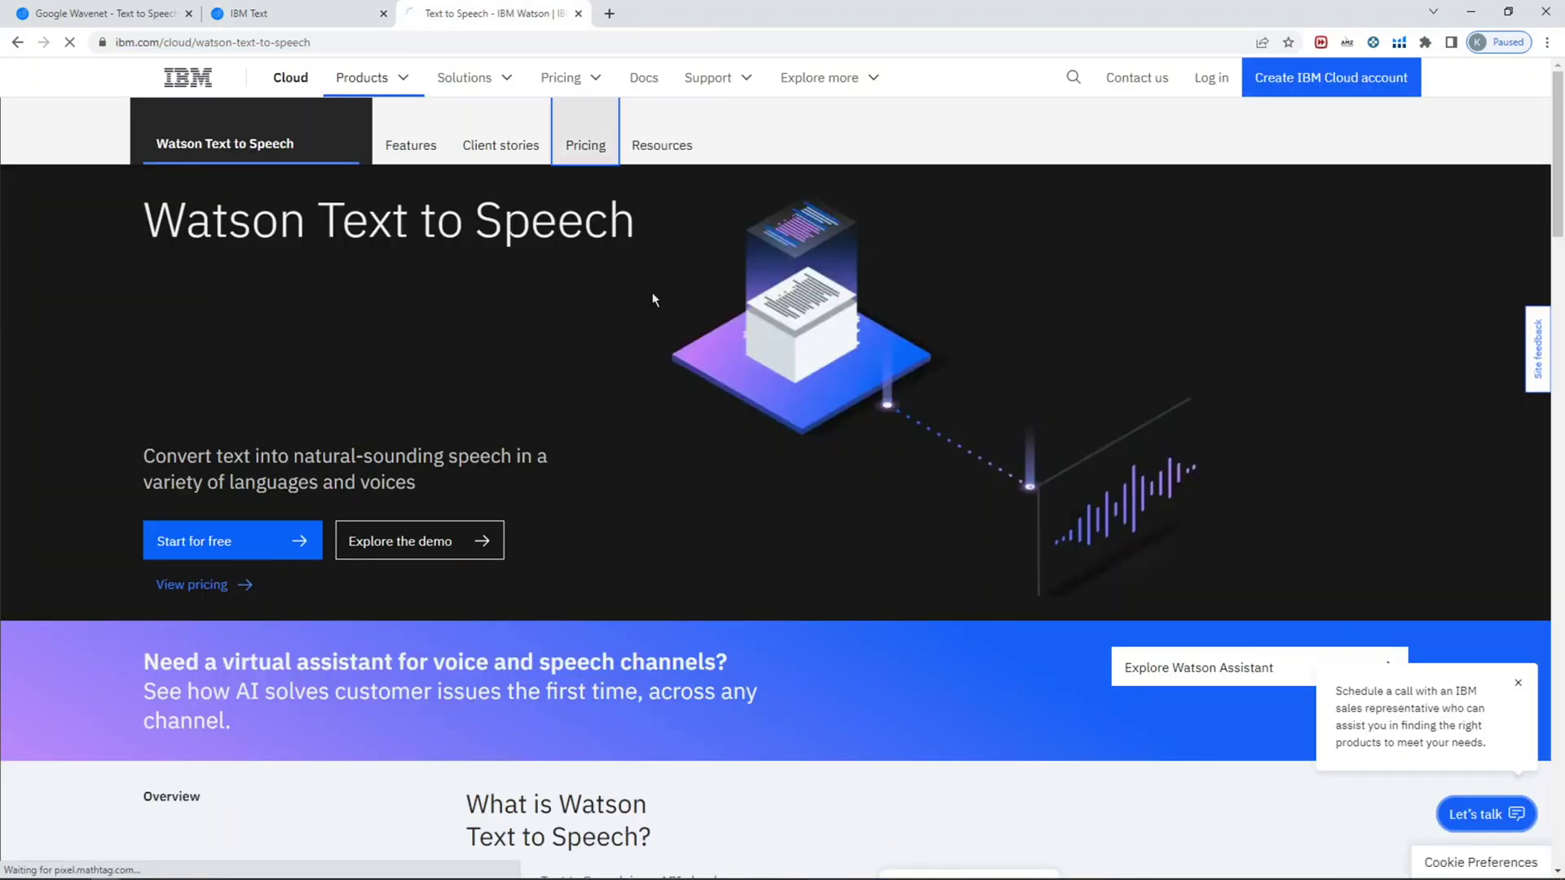
scroll(723, 453, down, 5)
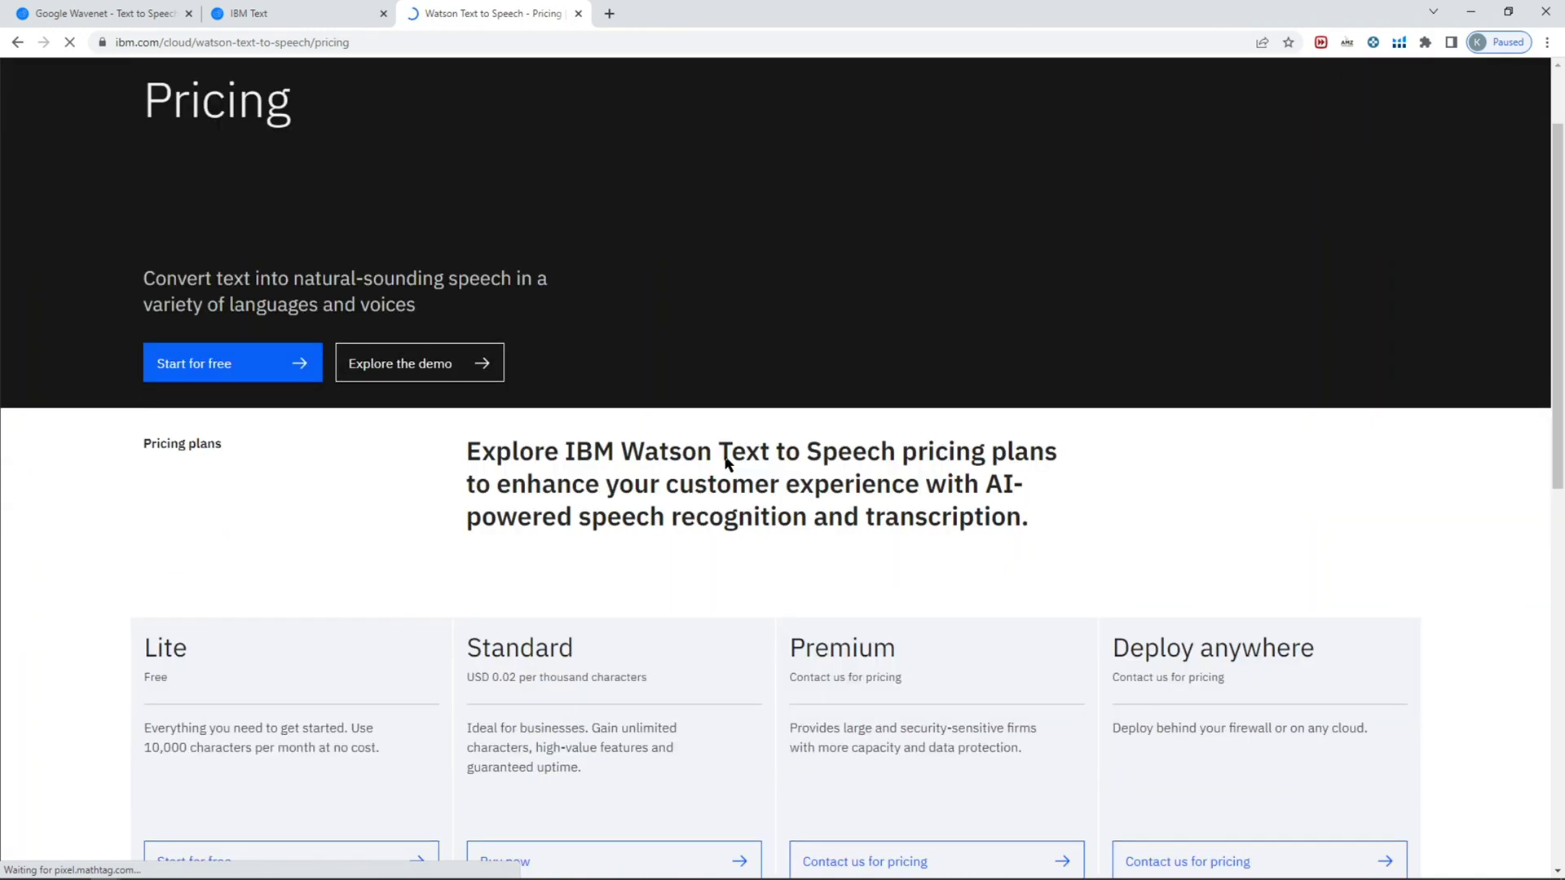
scroll(730, 463, down, 3)
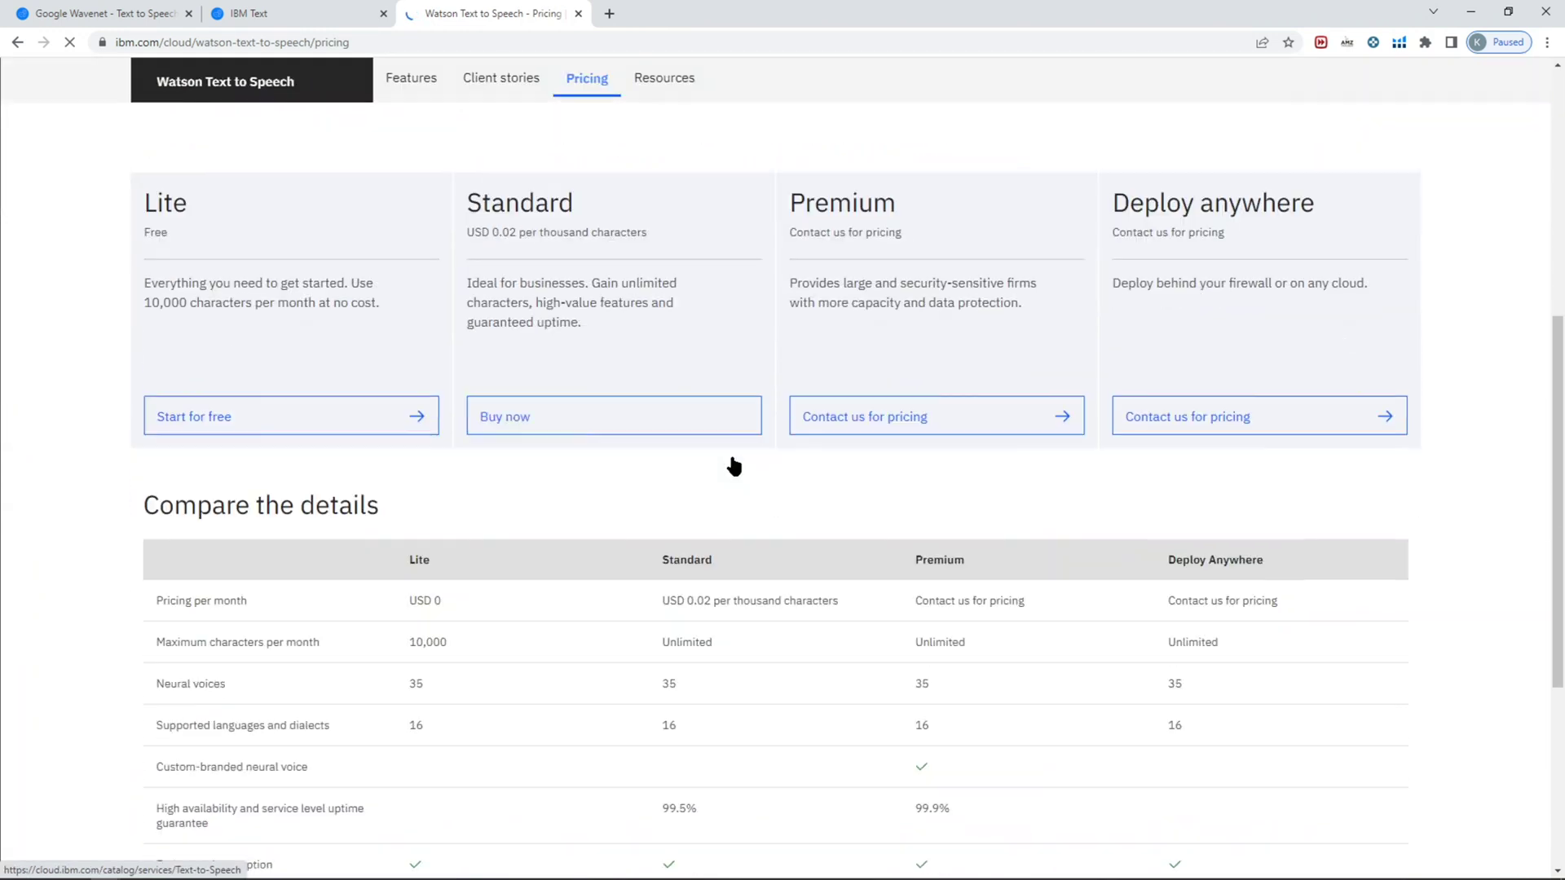
scroll(733, 464, down, 1)
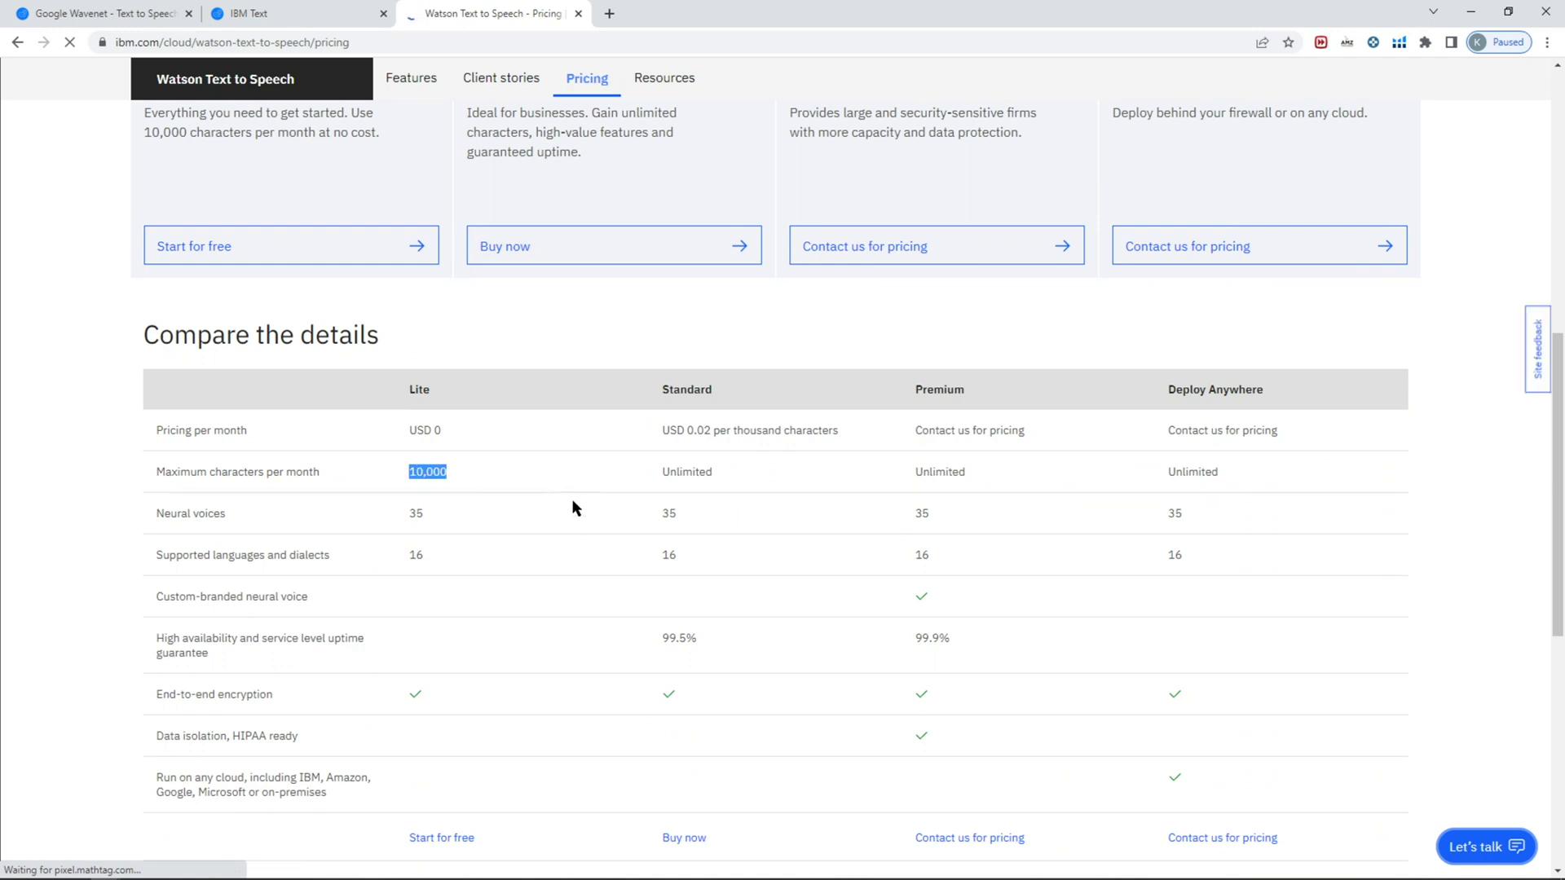
scroll(575, 492, down, 2)
scroll(579, 492, up, 3)
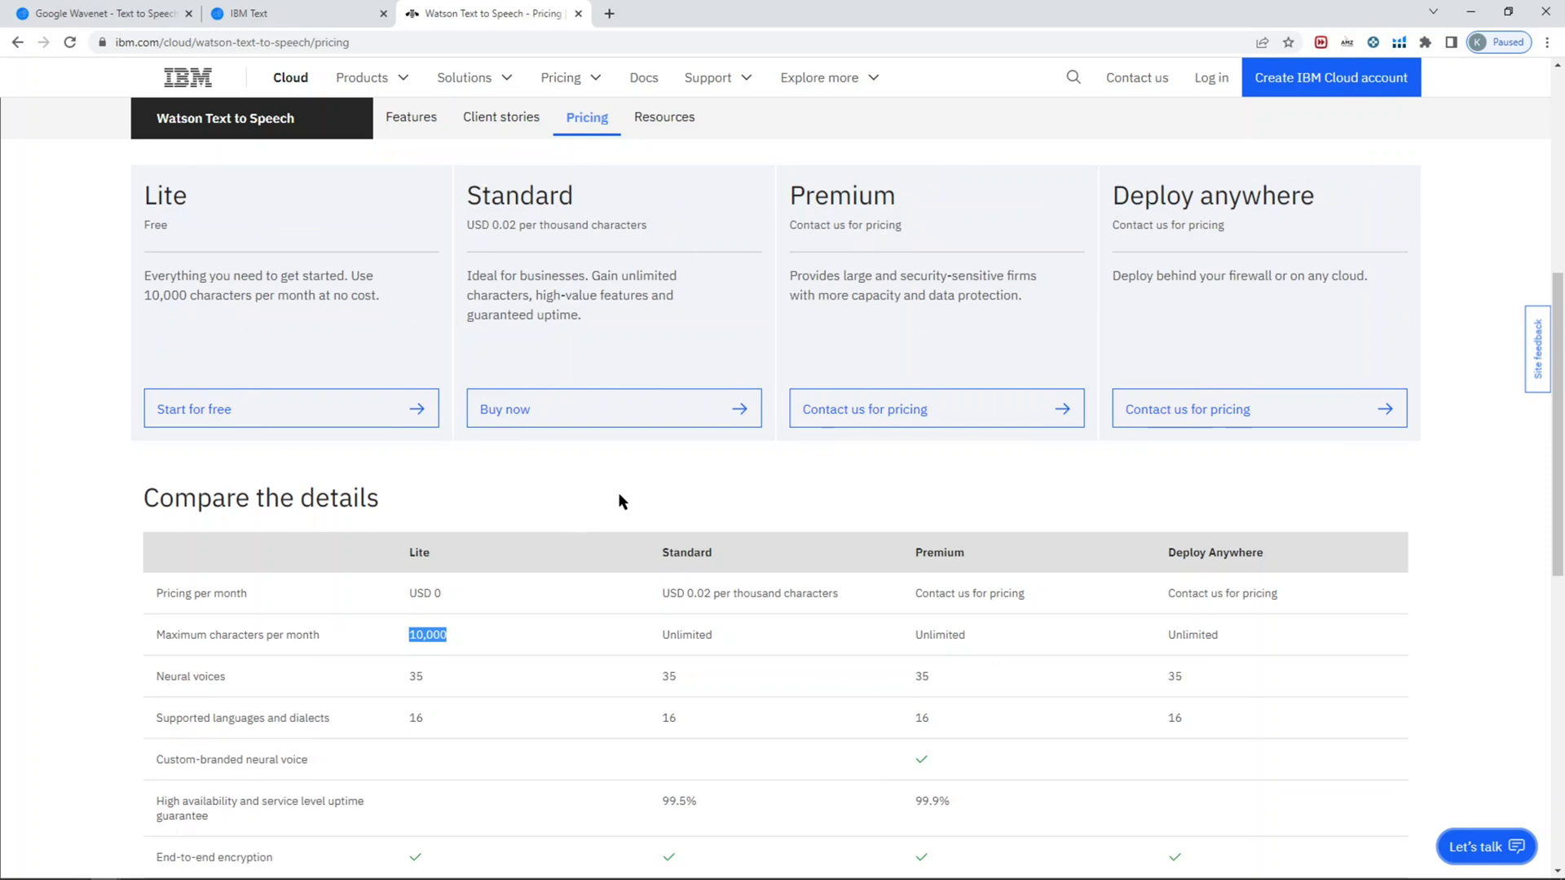
Step: Highlight the Standard plan's per-character price, then return to the IBM Text admin dashboard
drag(603, 295, 584, 293)
drag(490, 225, 525, 229)
click(590, 230)
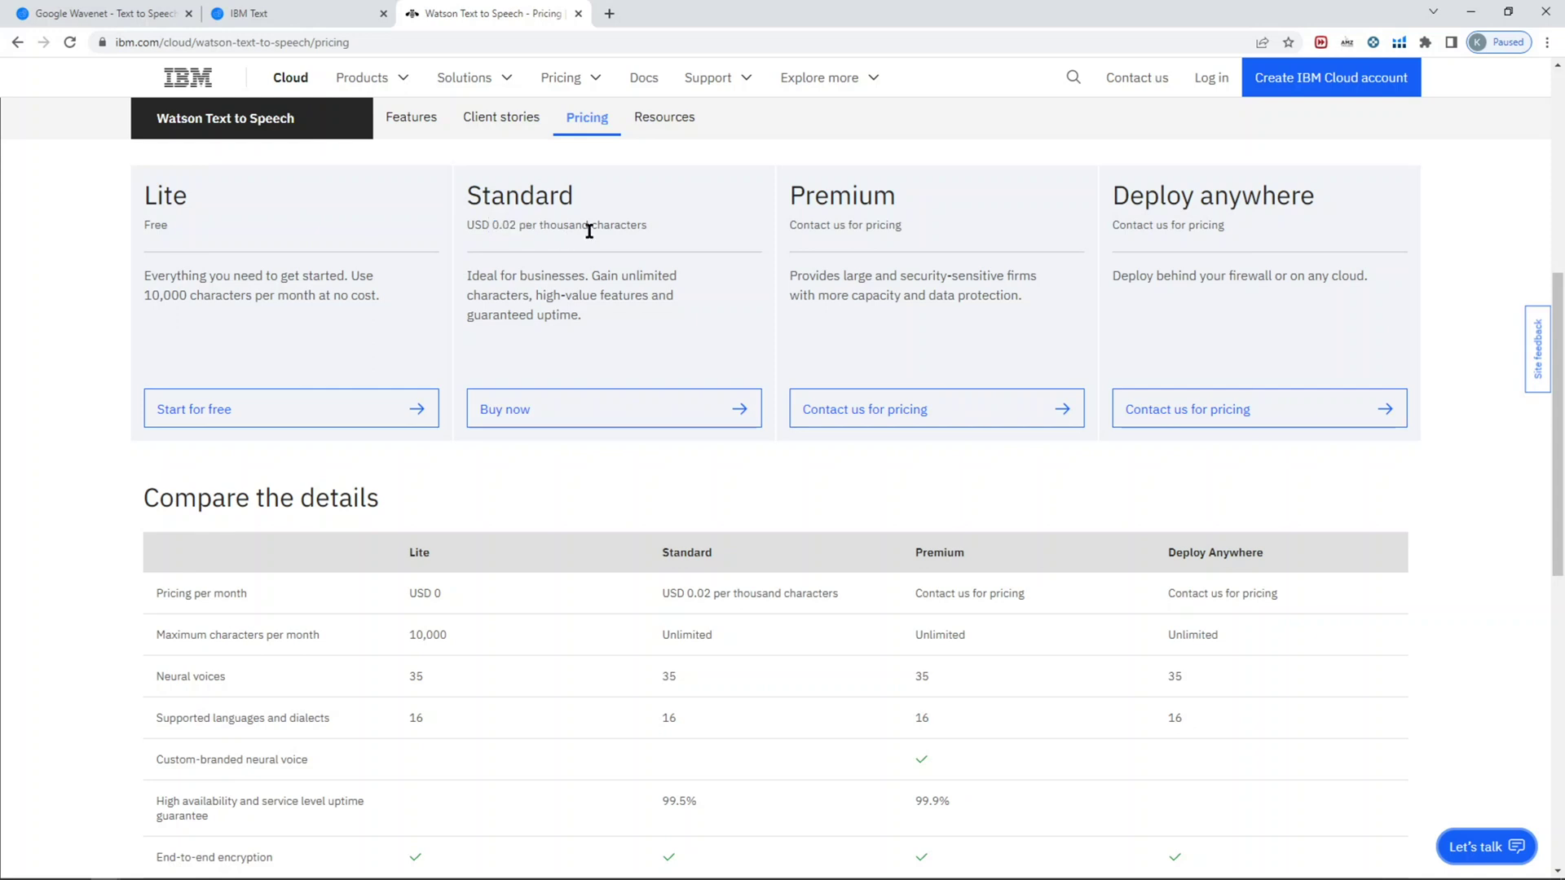
scroll(634, 290, up, 2)
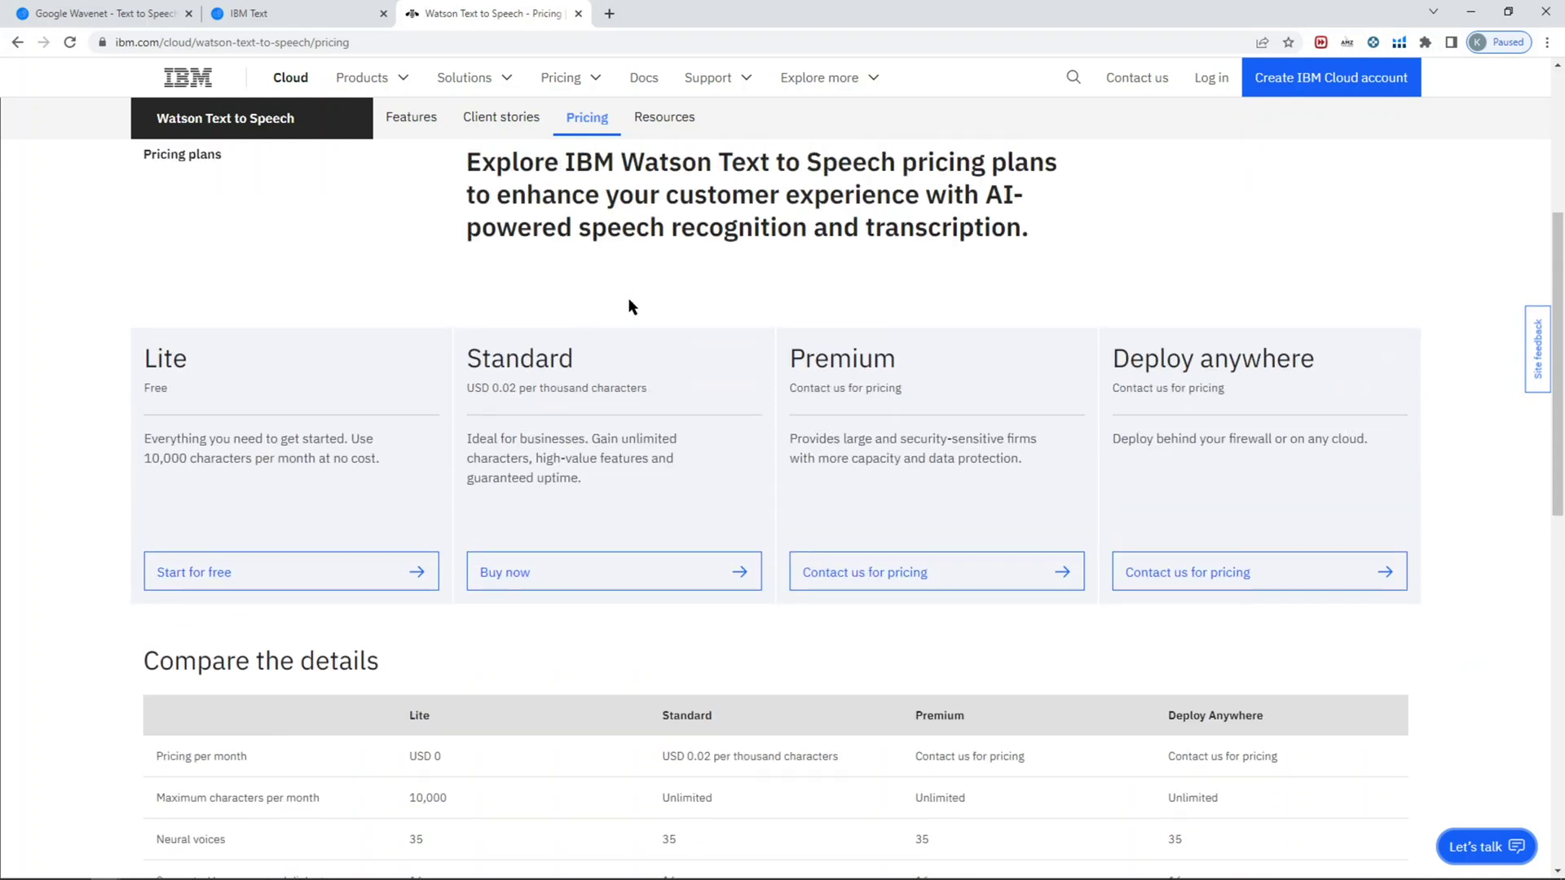
click(313, 18)
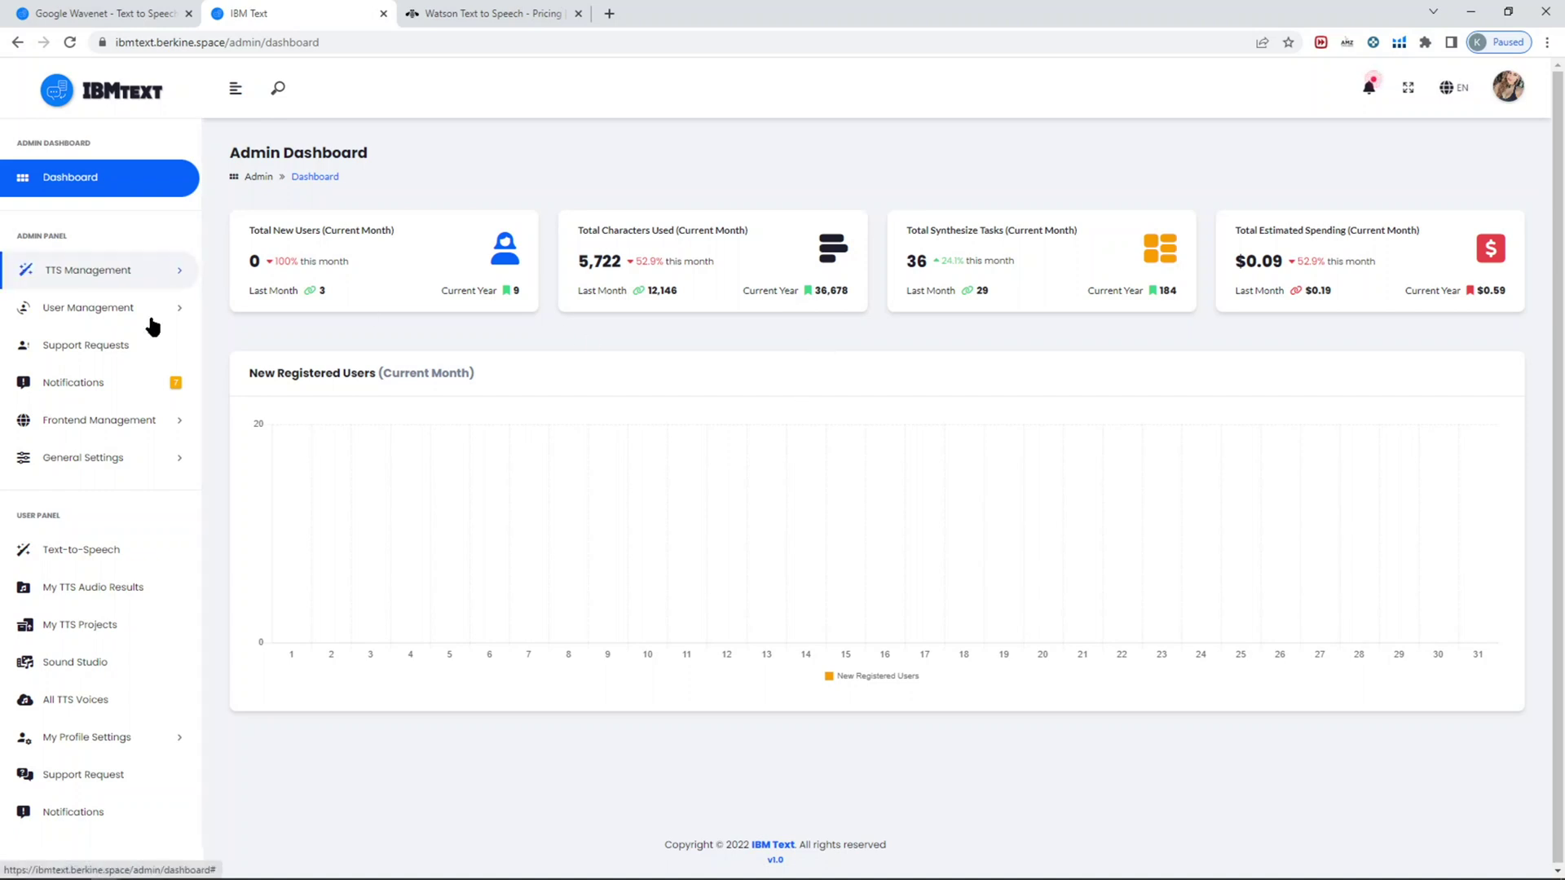
Step: Open the Synthesize Text page and browse the voice list, keeping Emily for English (United States)
click(89, 551)
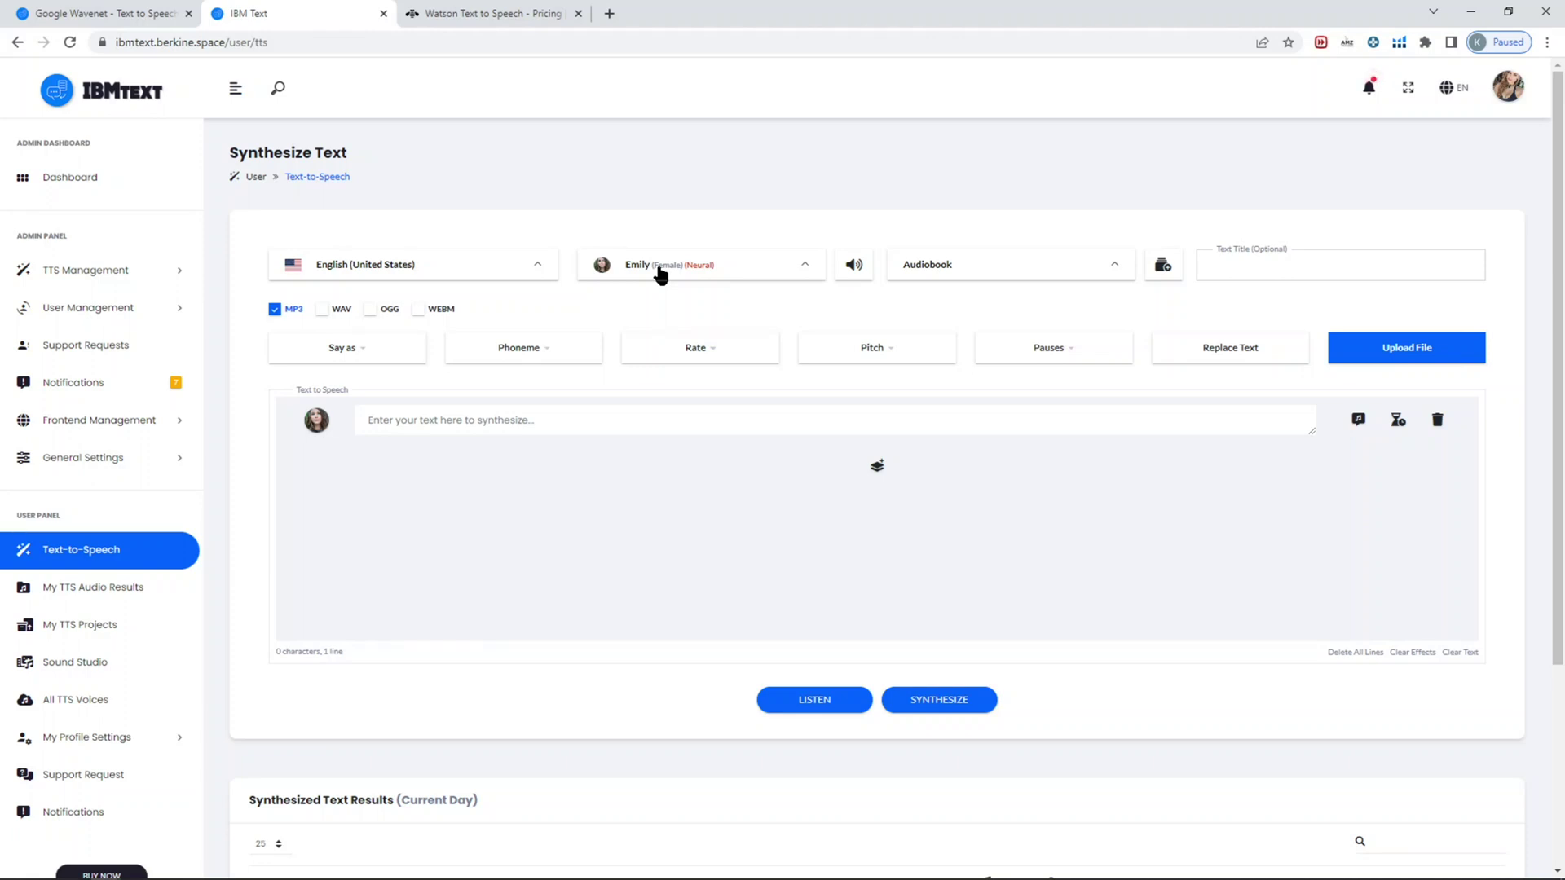
click(659, 270)
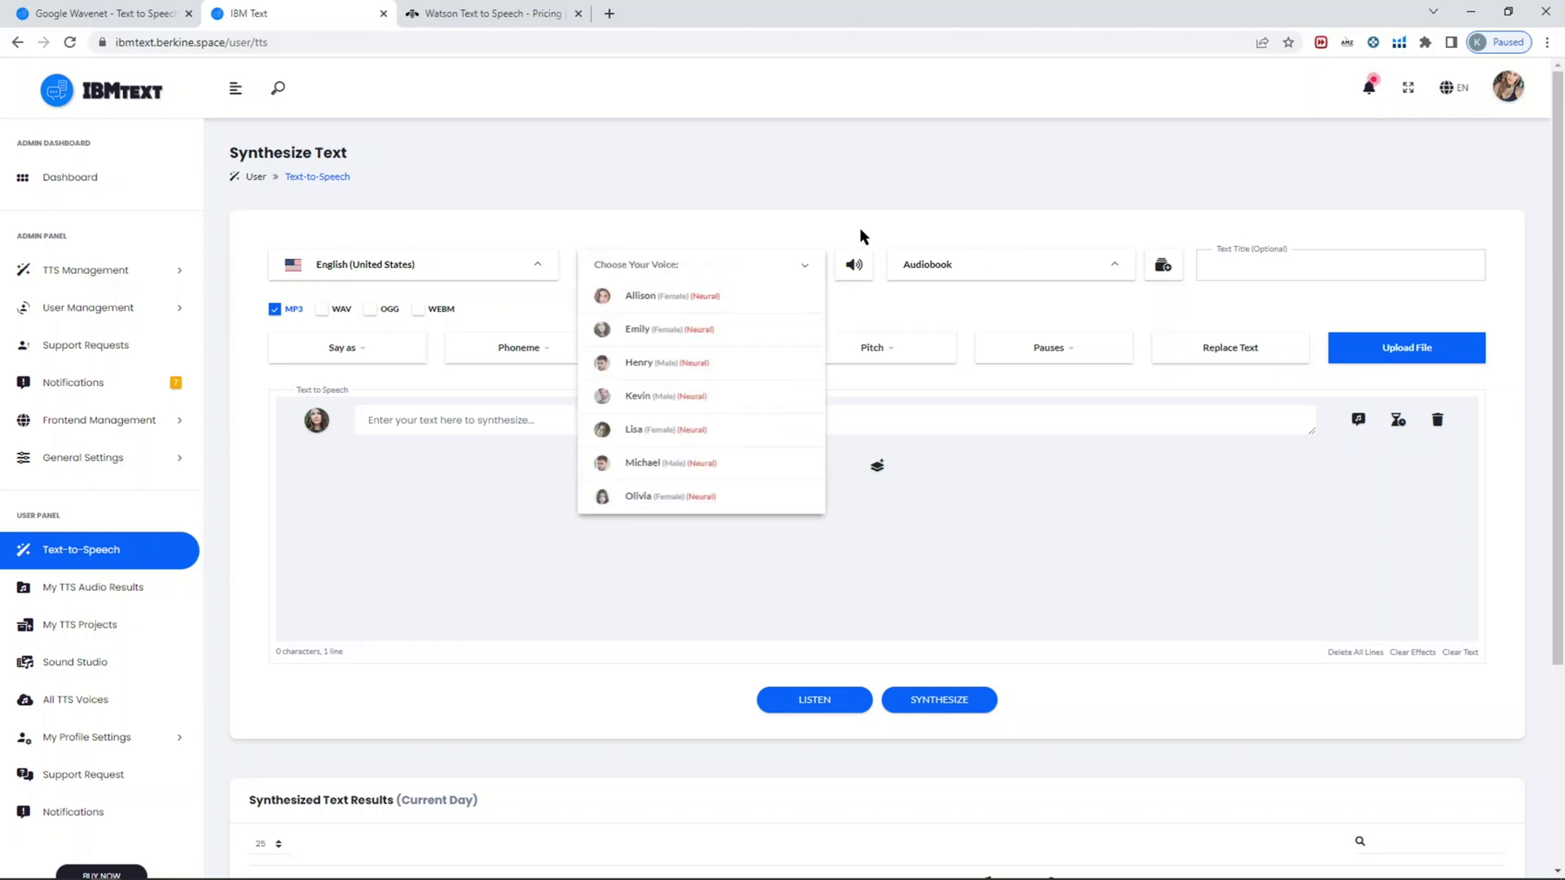
click(992, 236)
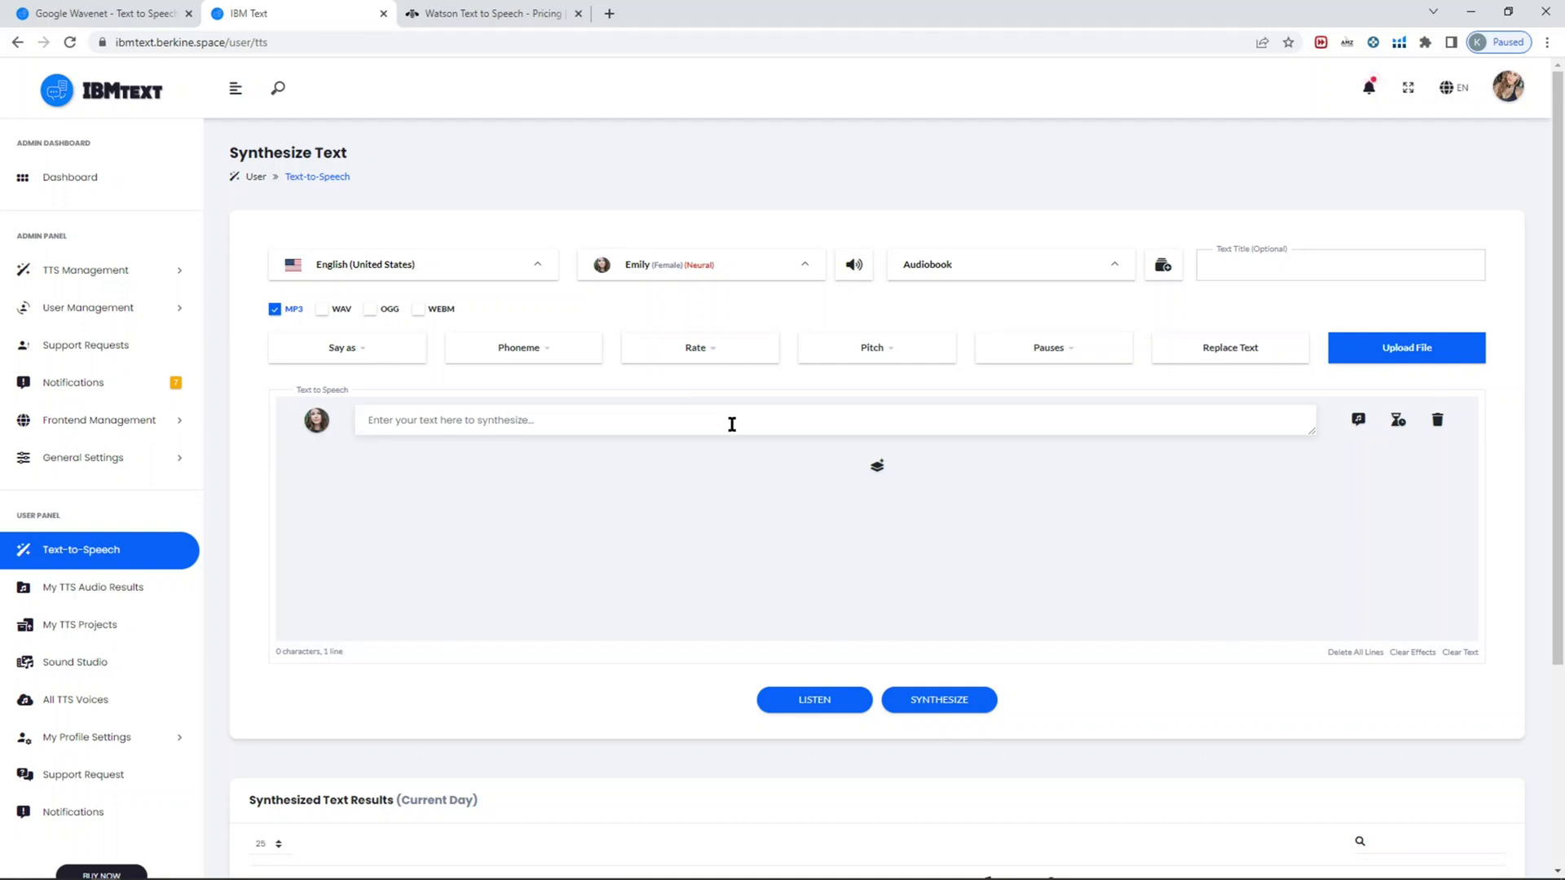
Step: Type 'Hi there' and listen to it spoken in the Emily voice
click(731, 424)
text(Hi there)
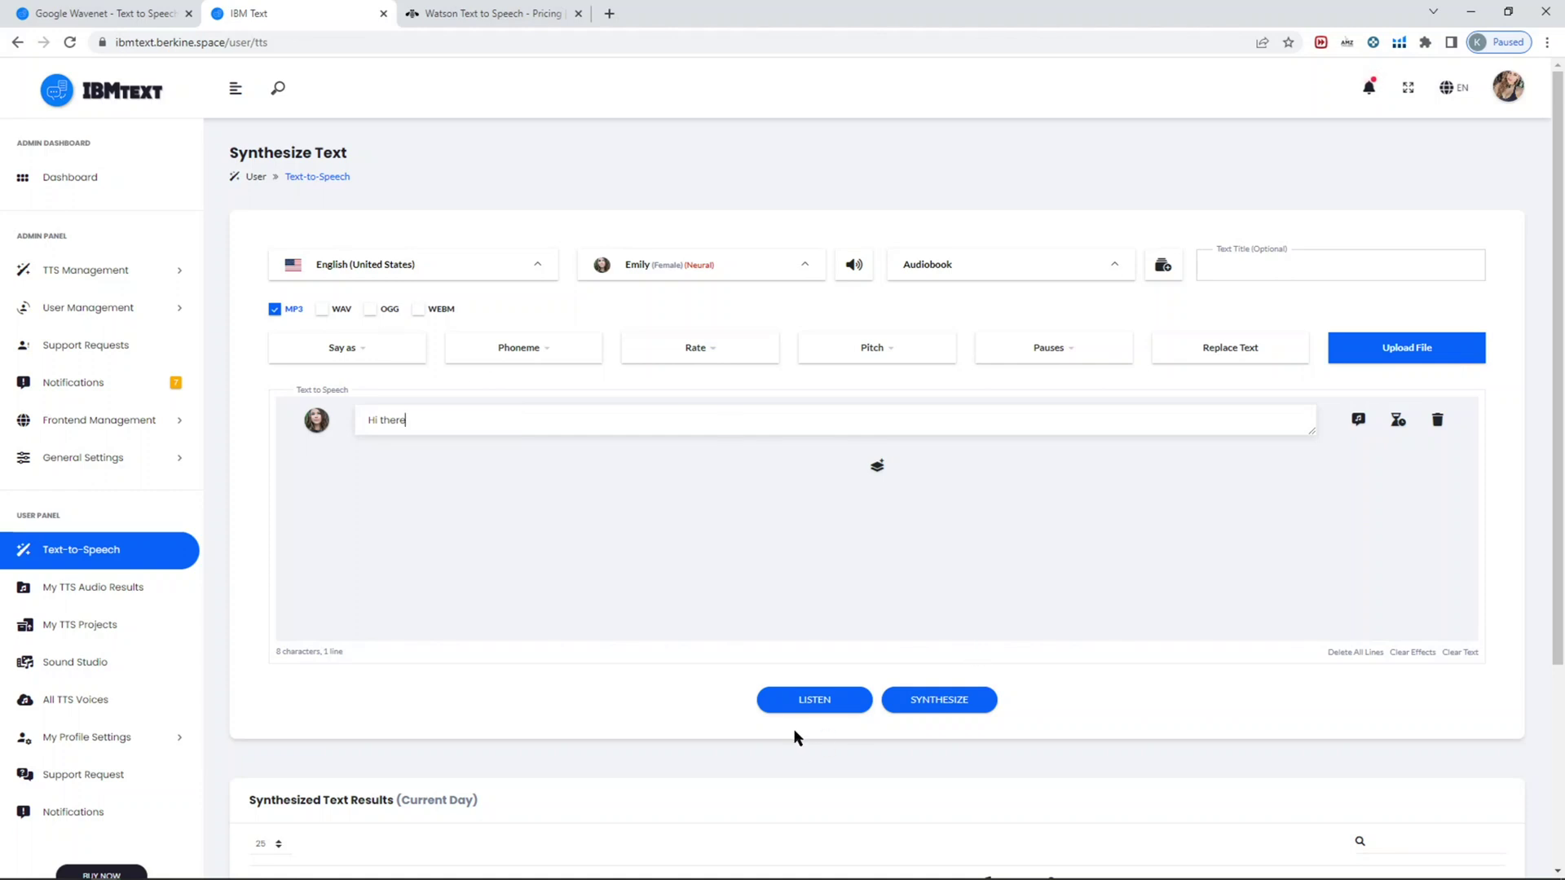
click(804, 706)
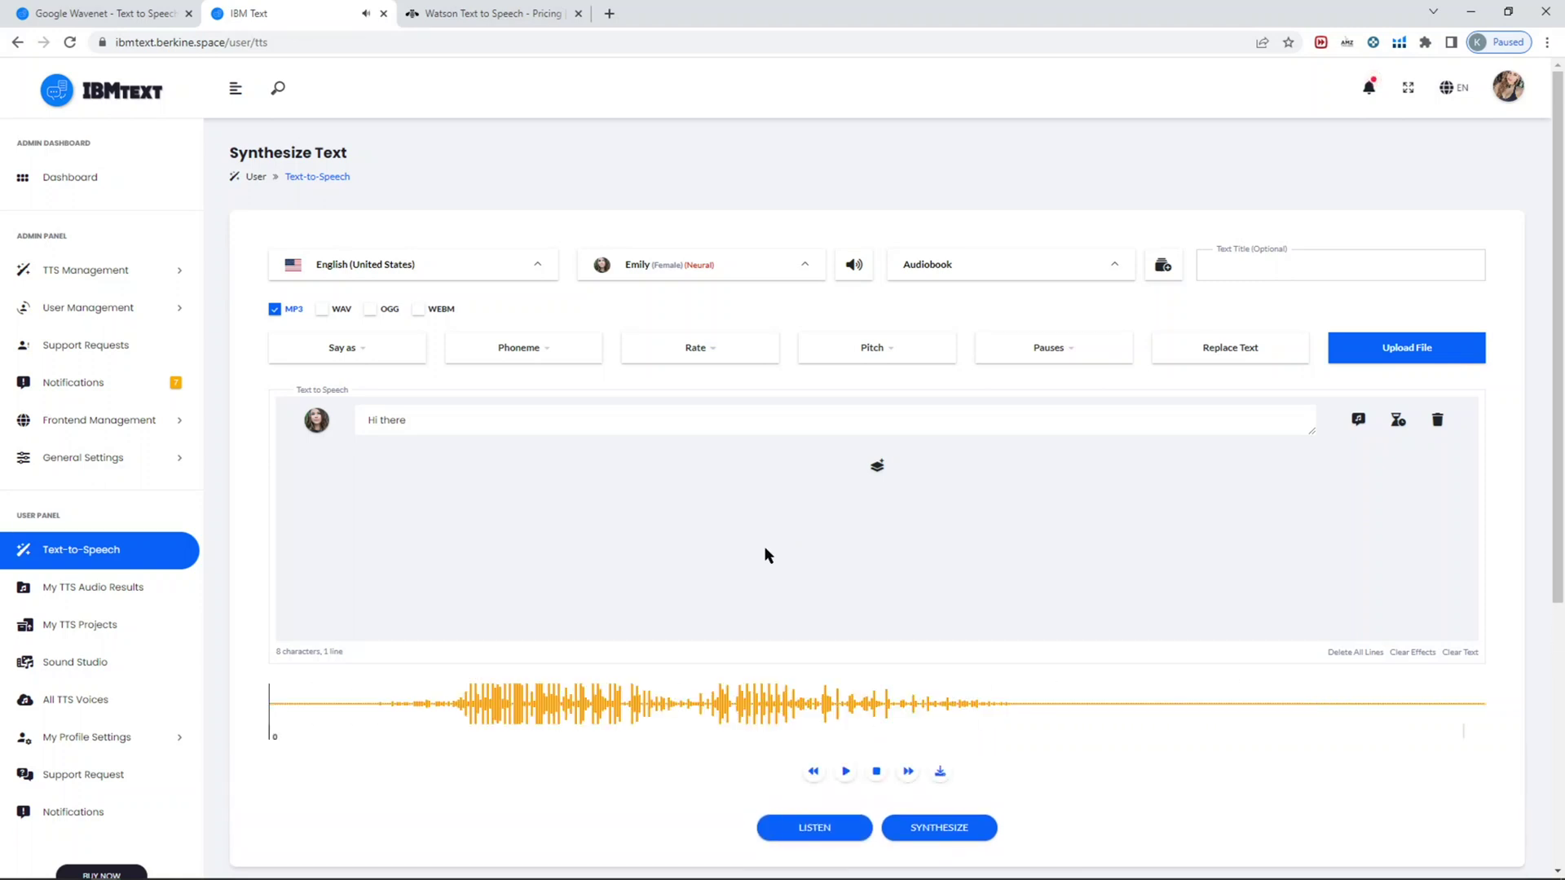
Step: Complete the line as 'Hi there, how are you today?' and synthesize it to MP3
click(636, 428)
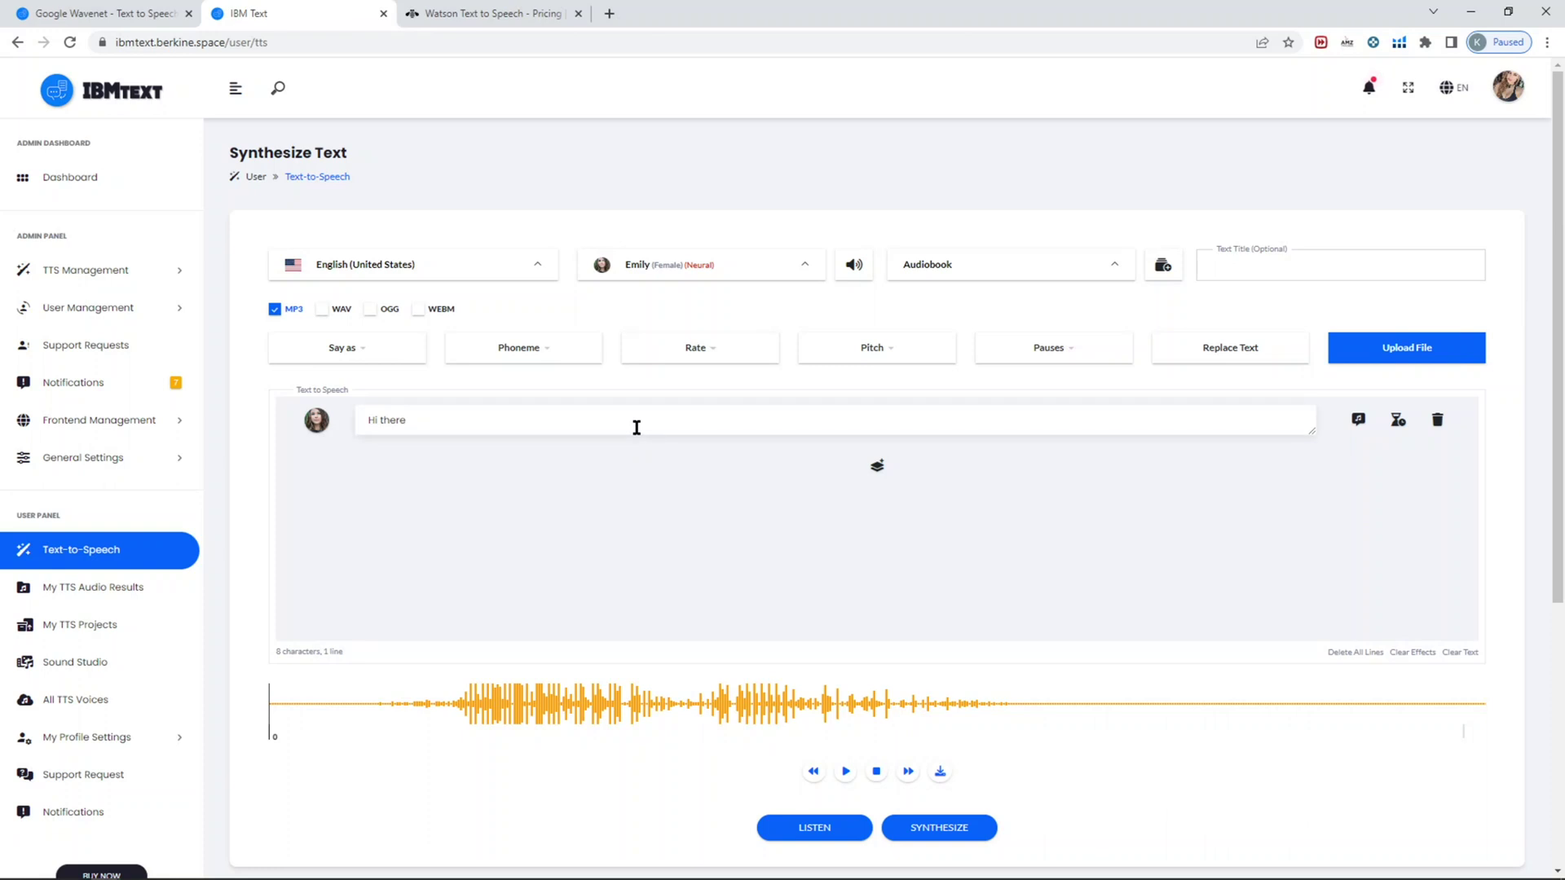
text(, how are you today?)
scroll(1043, 619, down, 1)
click(974, 761)
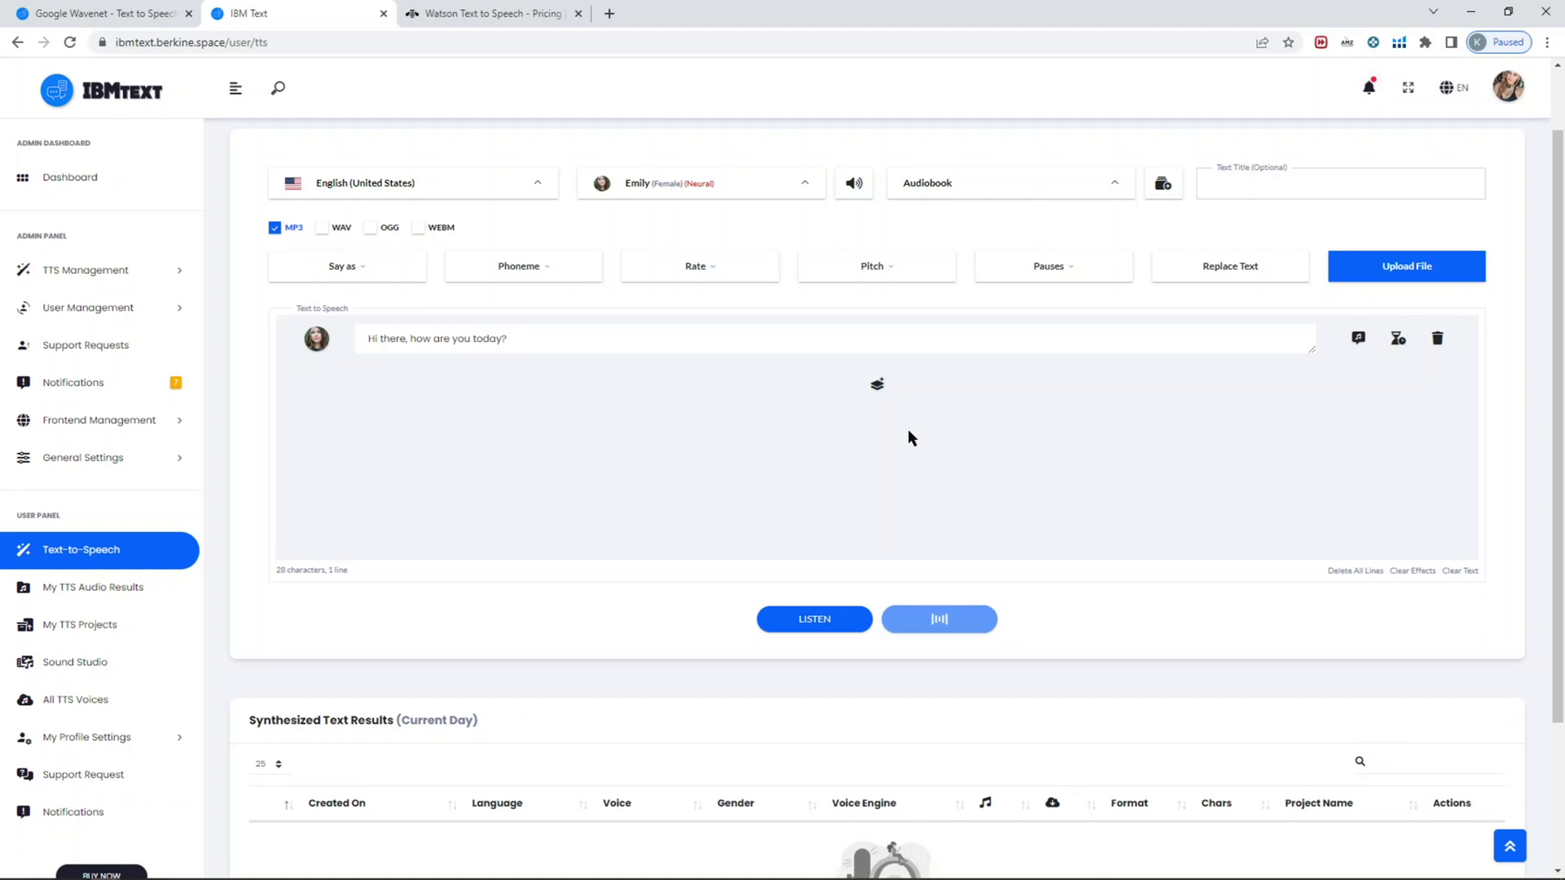
scroll(888, 458, down, 2)
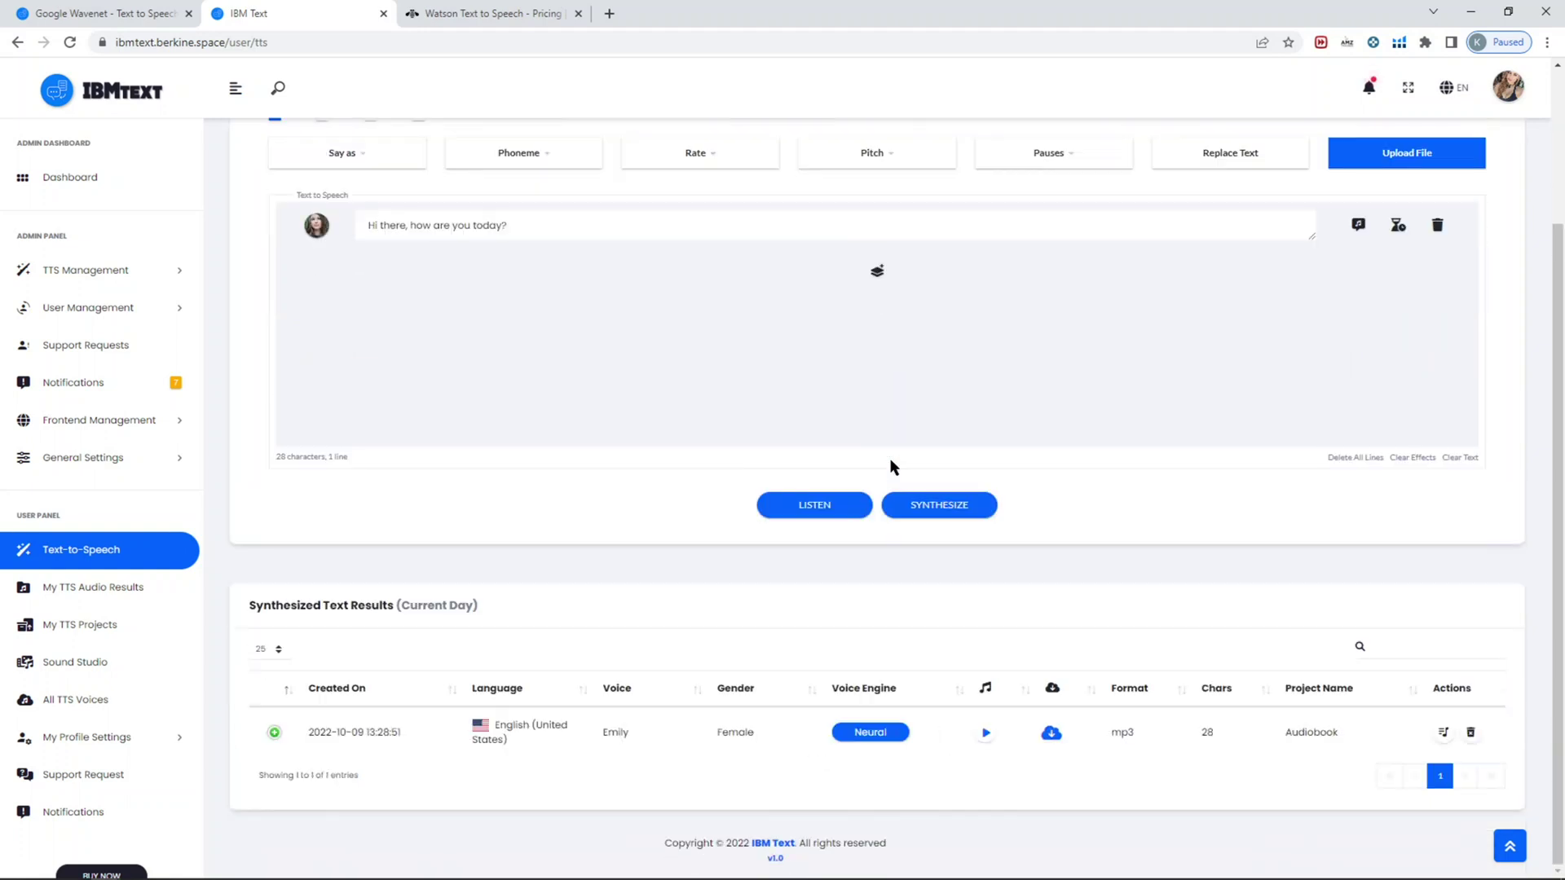
Step: Play the new Emily result and expand its details in today's results
click(984, 734)
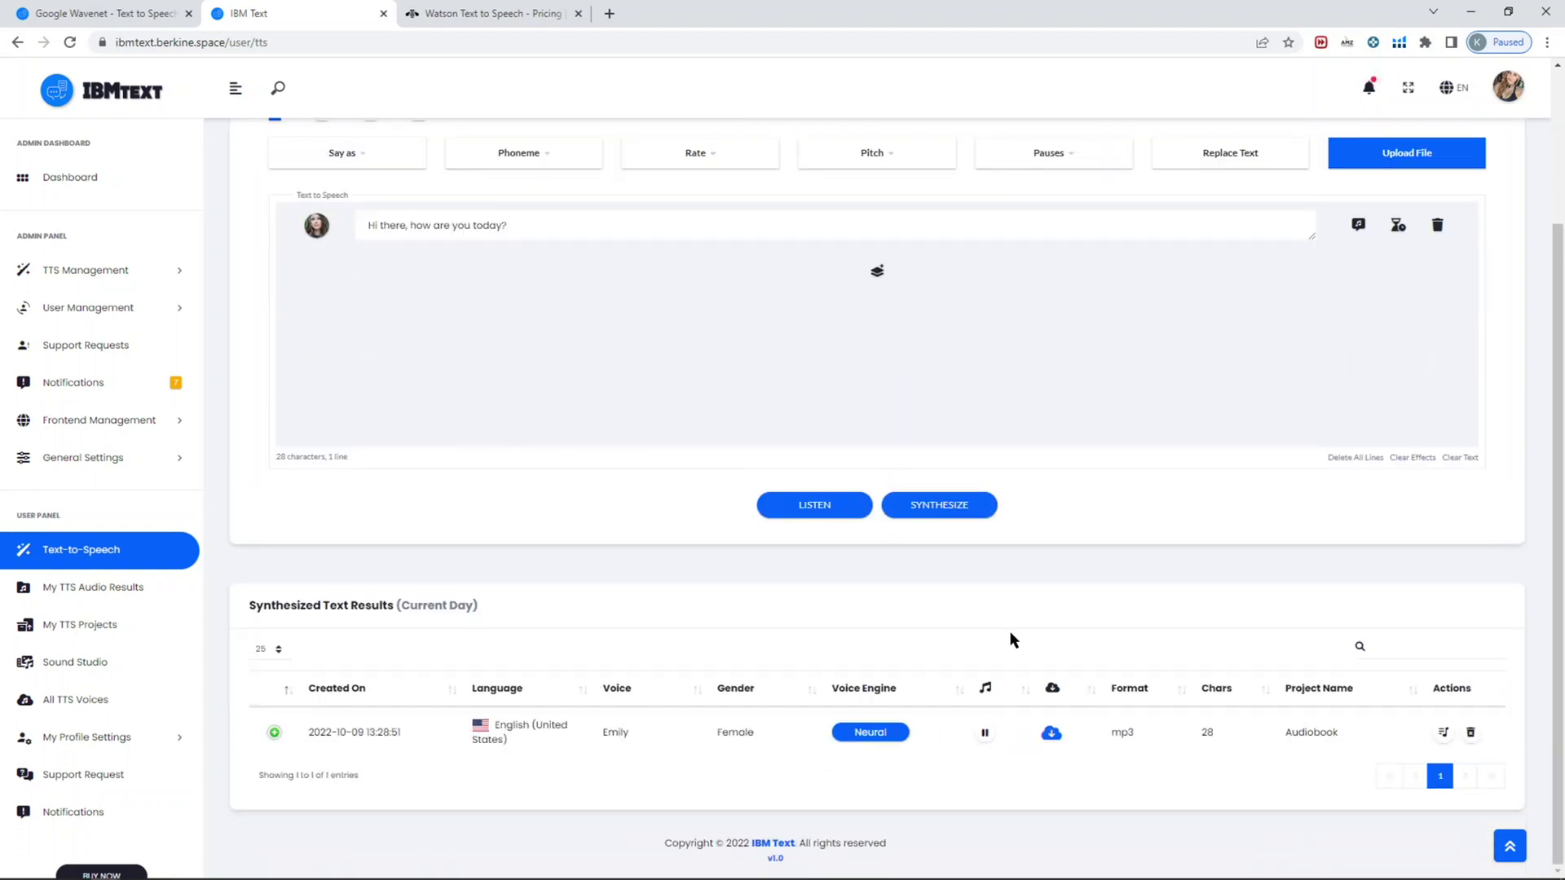
click(273, 733)
scroll(541, 693, down, 1)
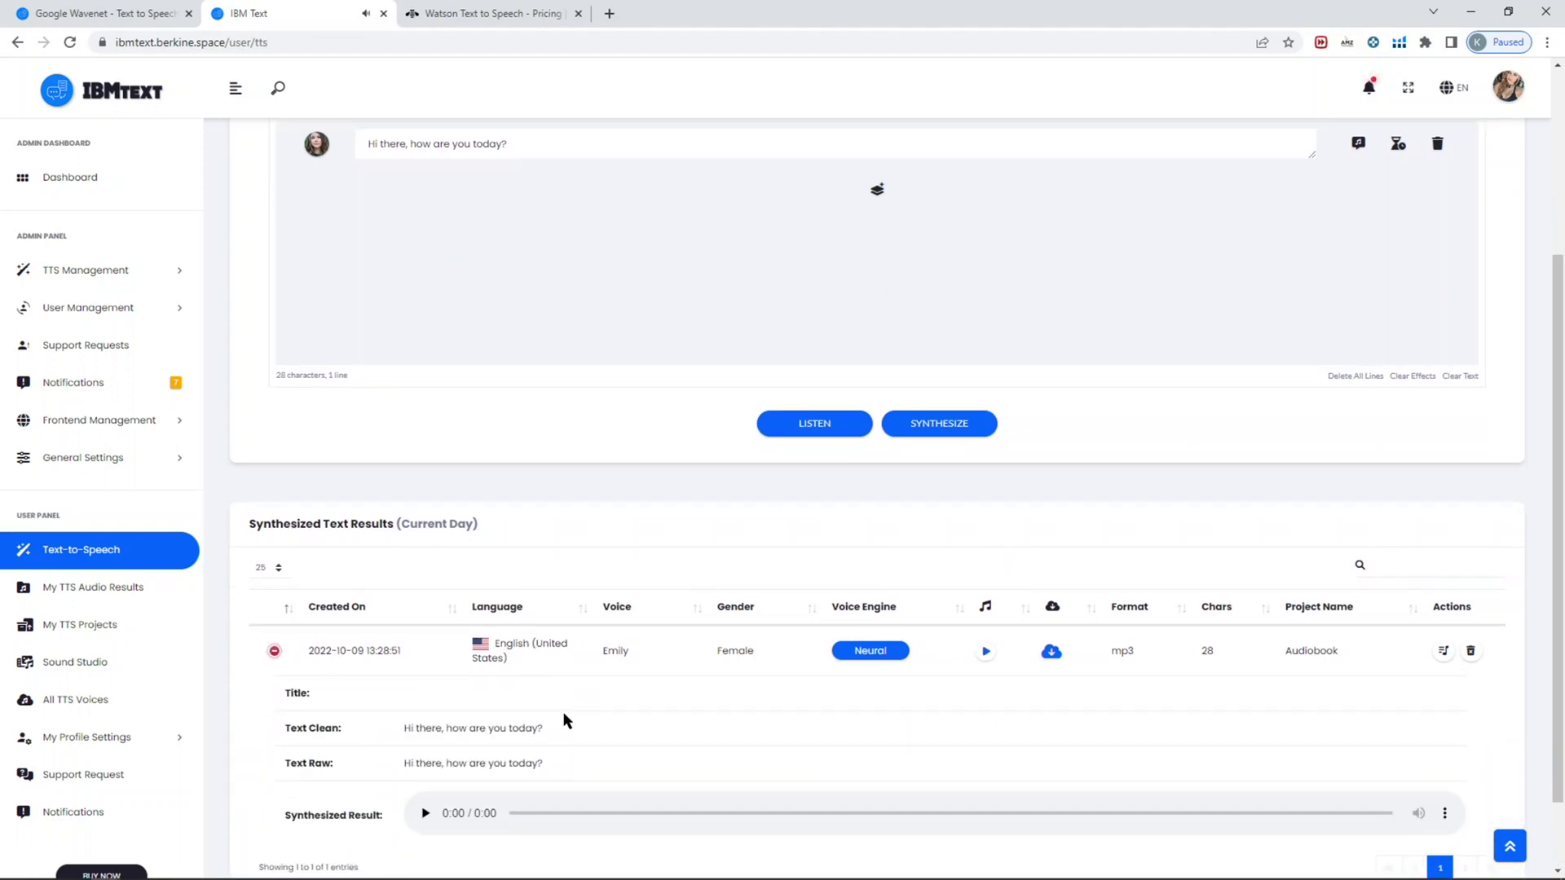
scroll(608, 585, up, 3)
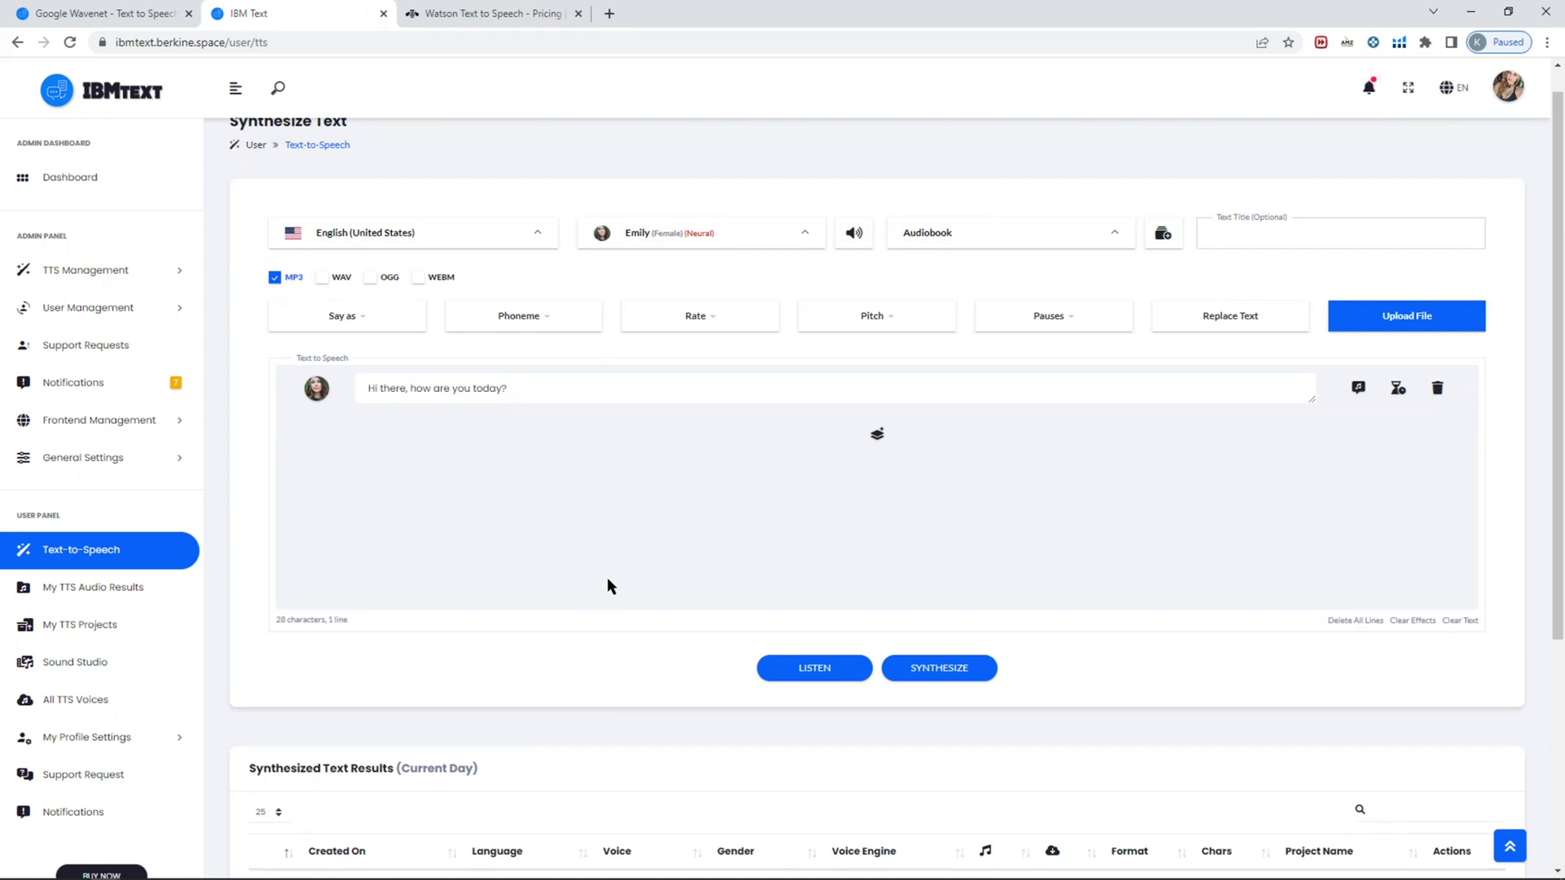
scroll(629, 489, up, 1)
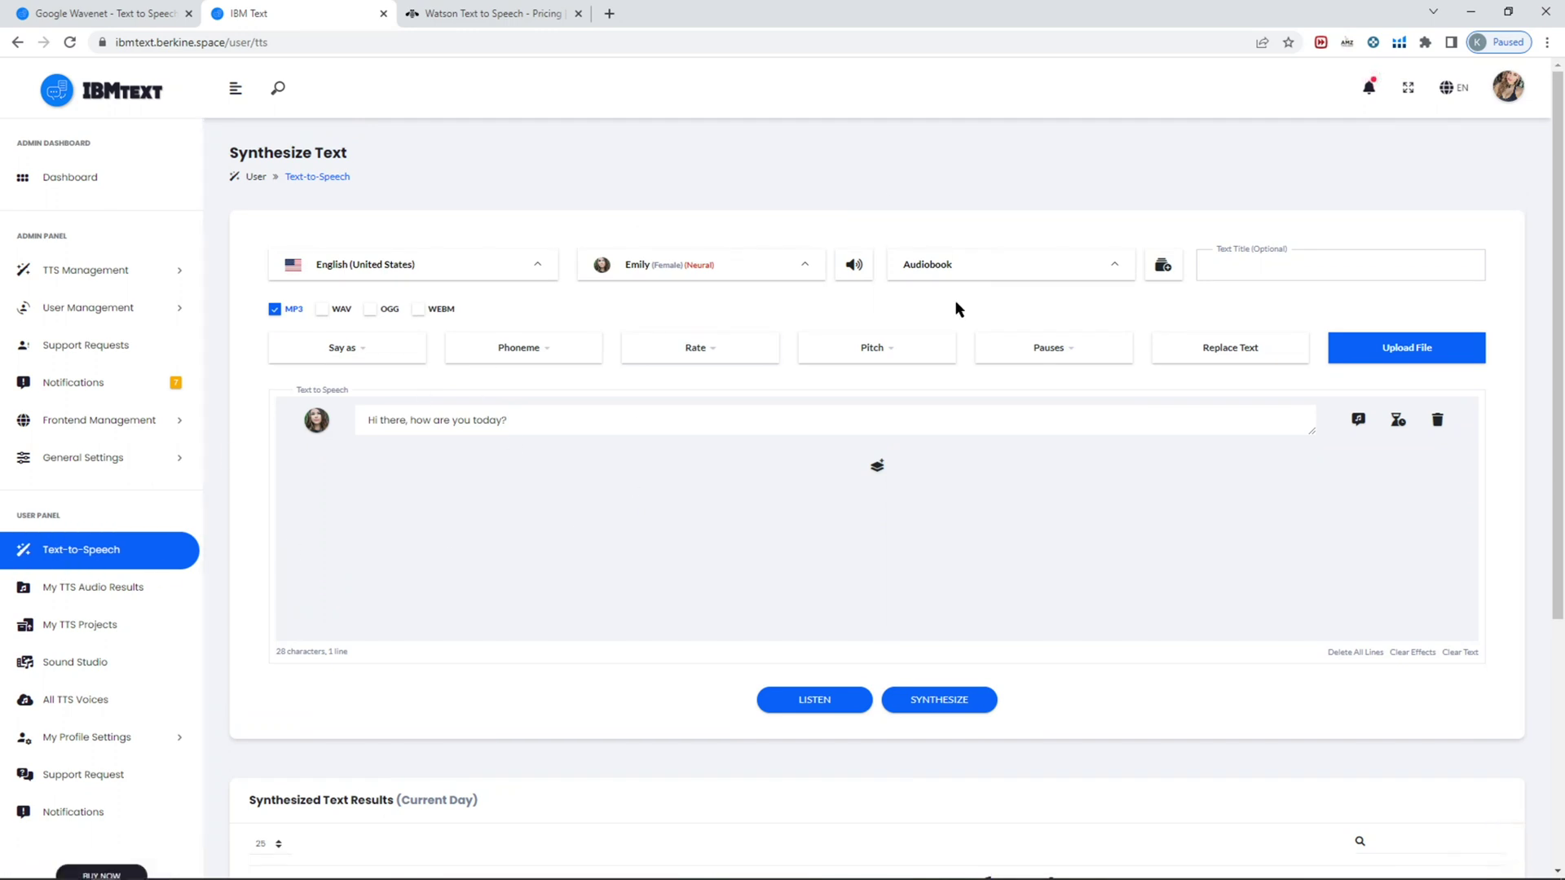
Step: Browse the language and voice lists, keeping English (United States)
click(443, 266)
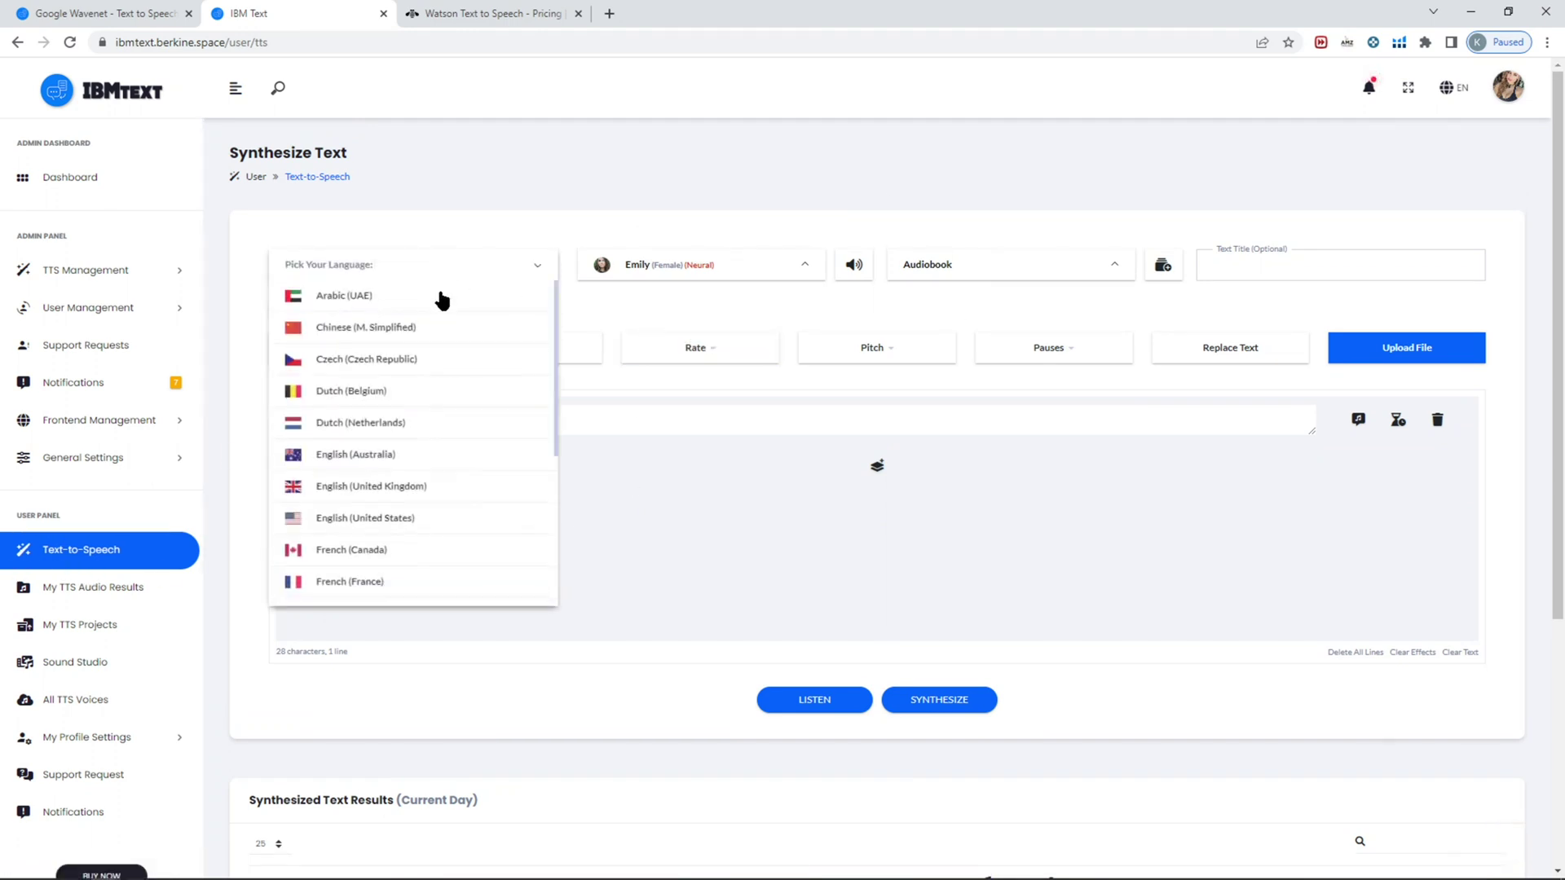
scroll(426, 378, down, 3)
scroll(426, 378, up, 3)
scroll(432, 387, down, 3)
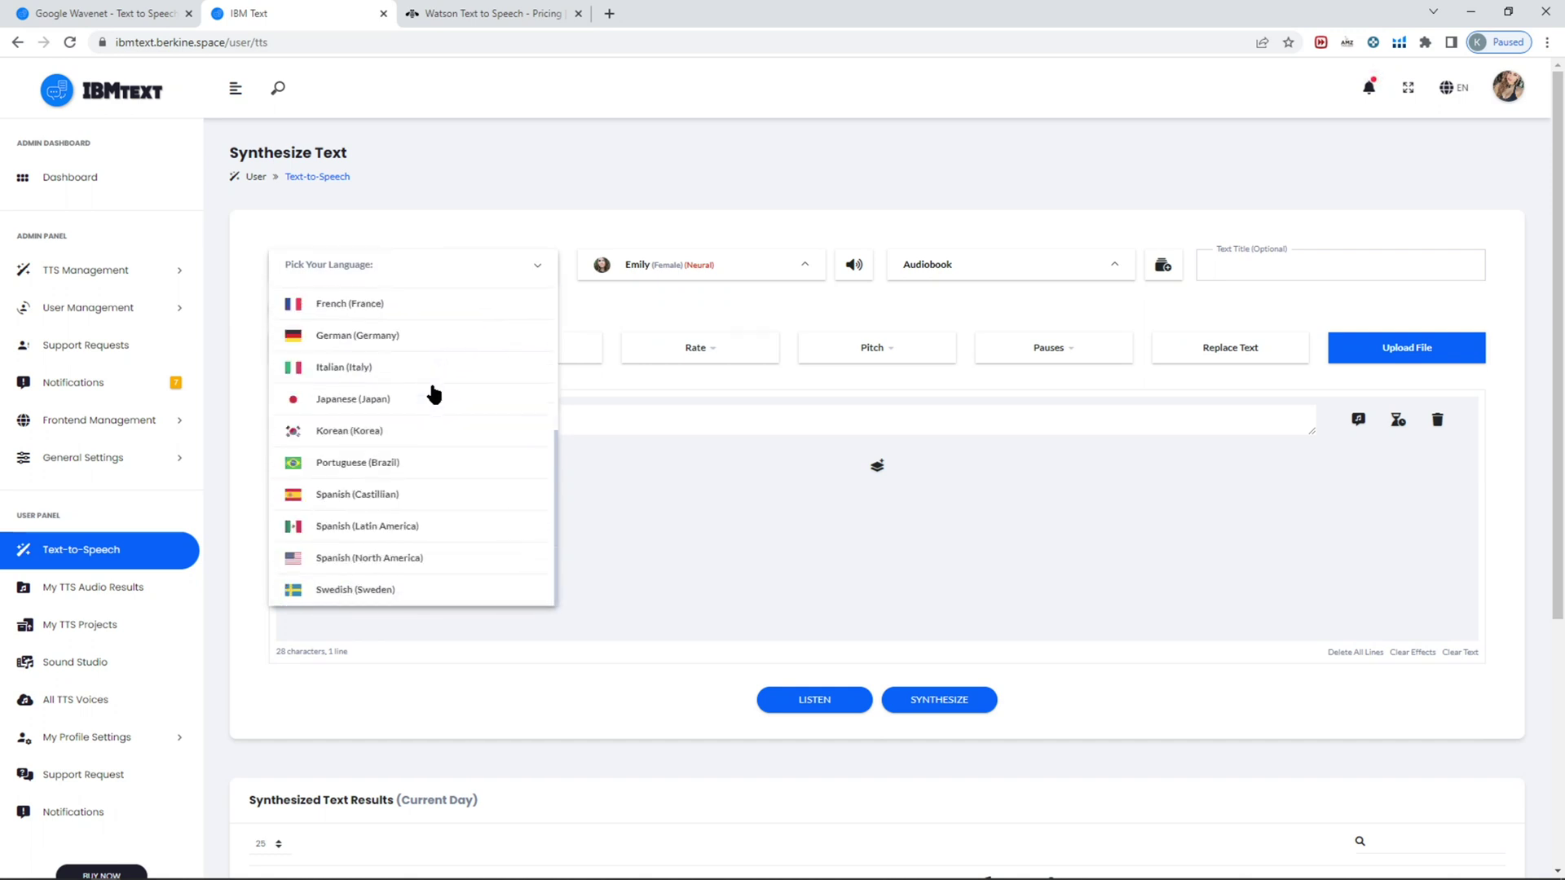
scroll(436, 396, up, 3)
click(698, 228)
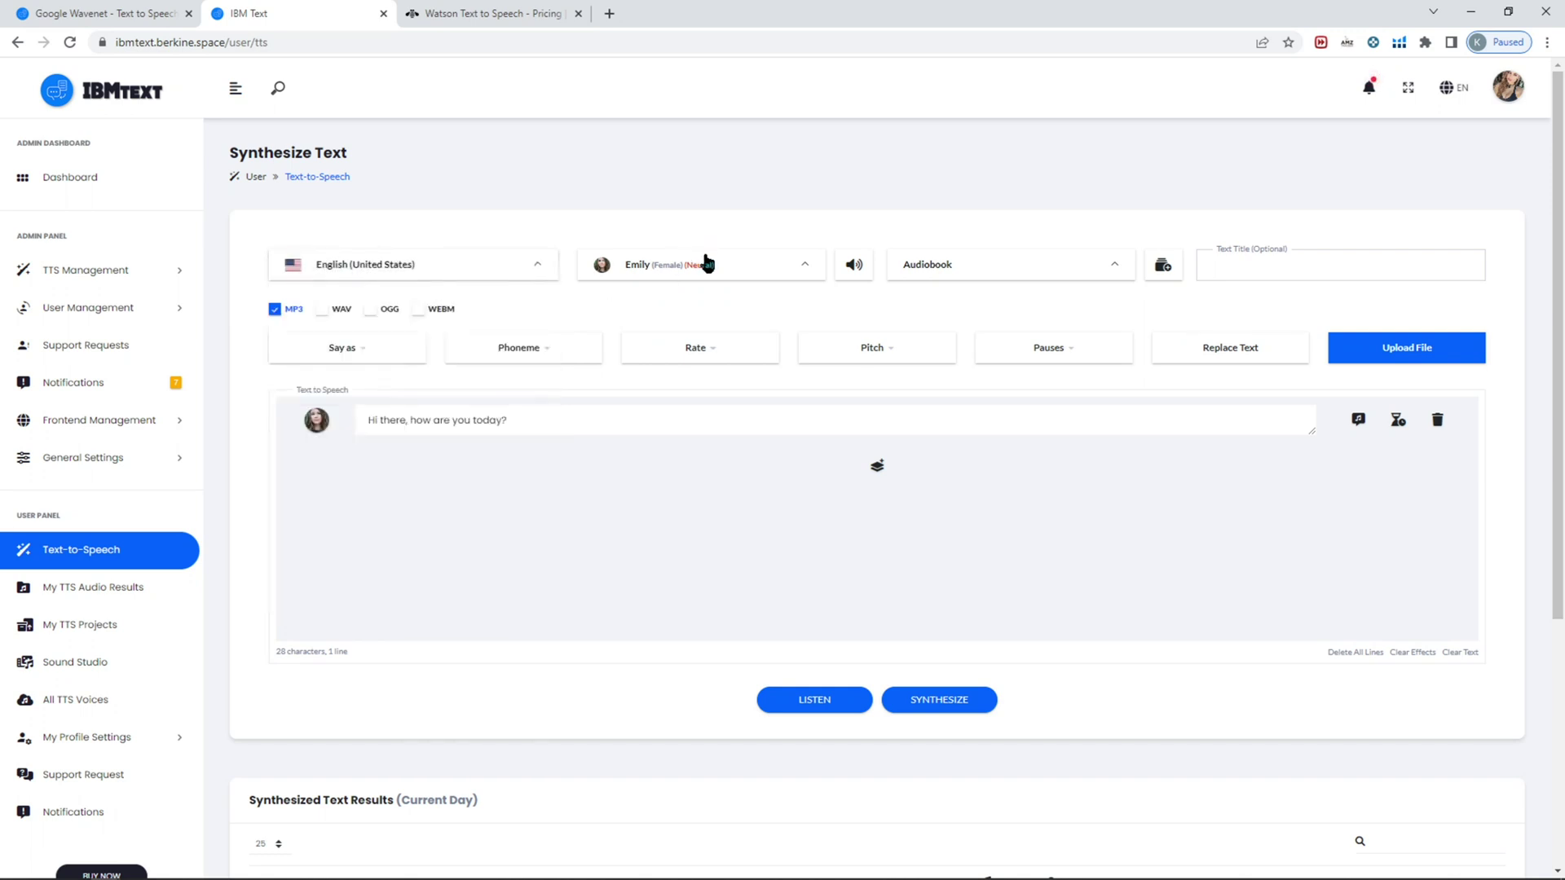
click(708, 265)
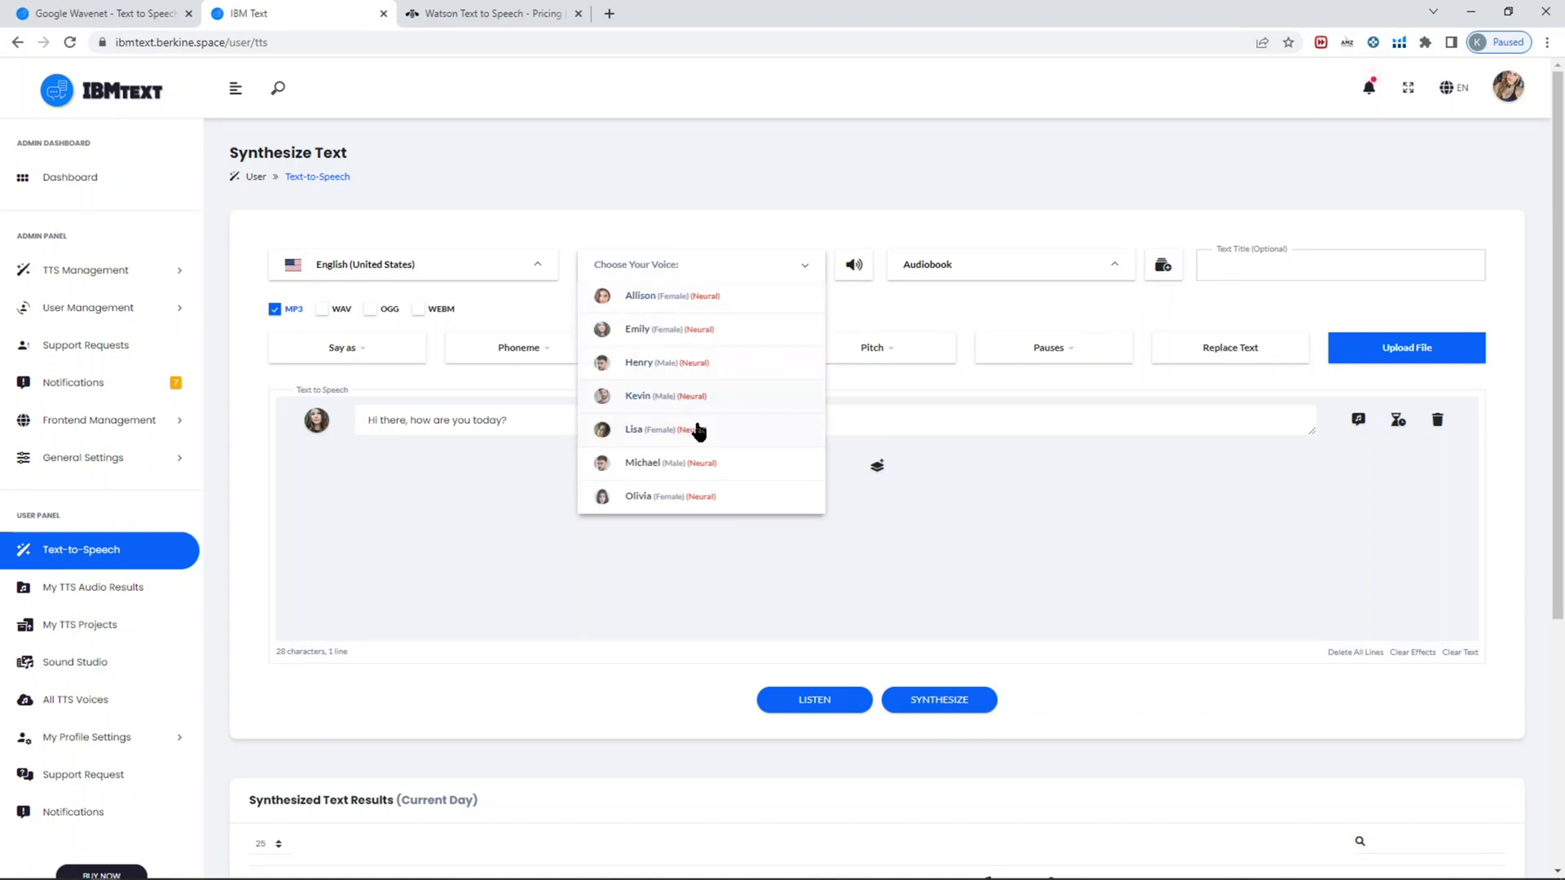
click(476, 283)
Step: Try Czech (Czech Republic) with the Alena voice, then restore English (United States) with Emily
click(472, 276)
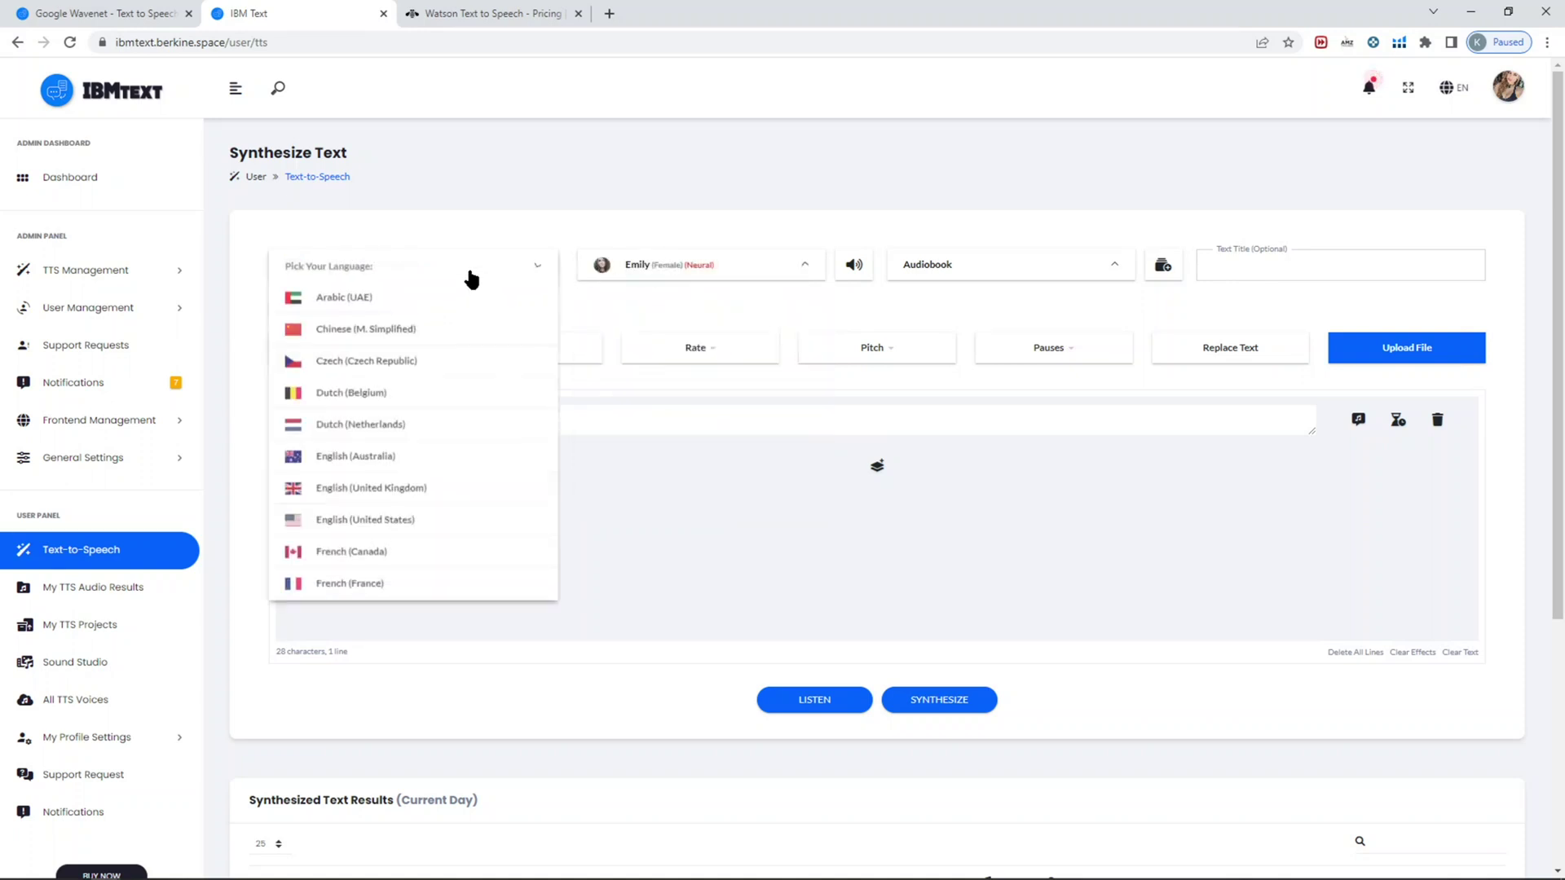
click(447, 363)
click(664, 267)
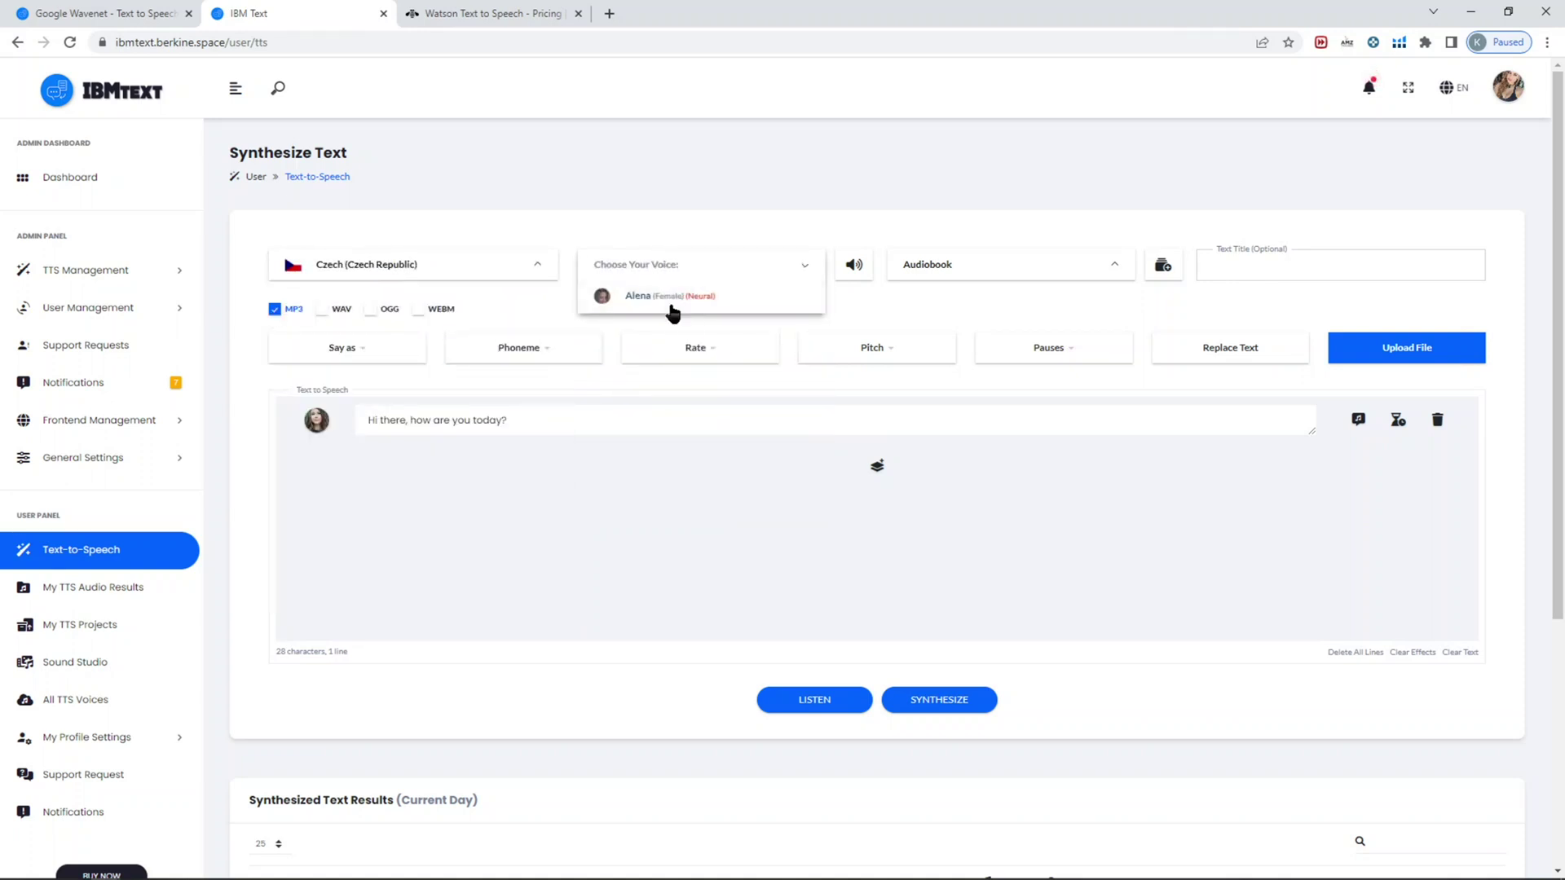
click(667, 298)
click(482, 279)
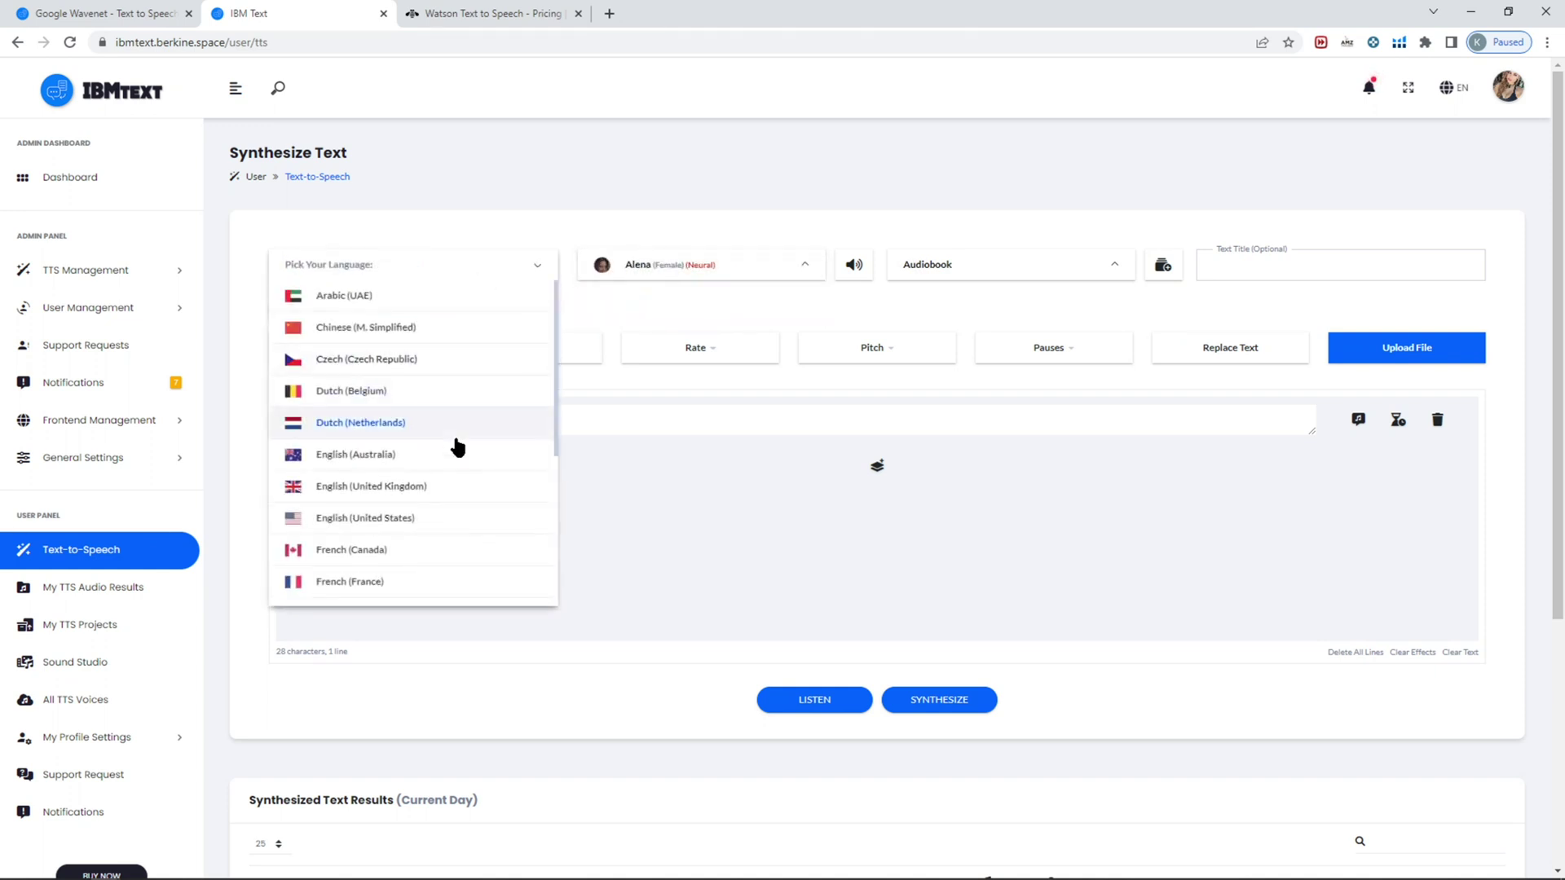
click(411, 519)
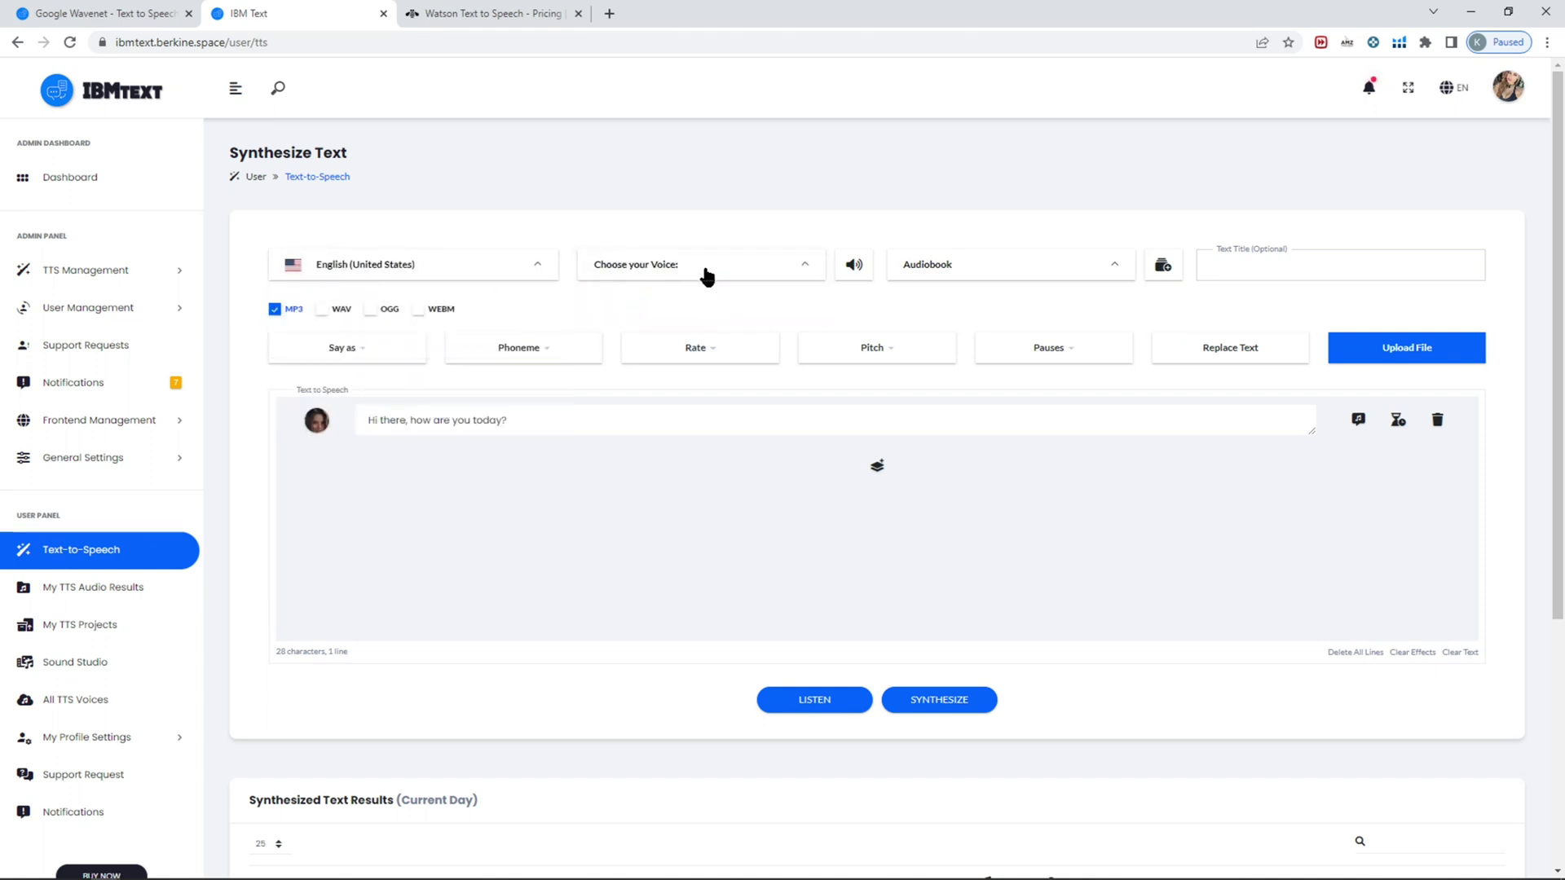
click(701, 271)
click(693, 341)
Step: Try the WAV, OGG and WEBM output formats, settling on OGG
click(334, 309)
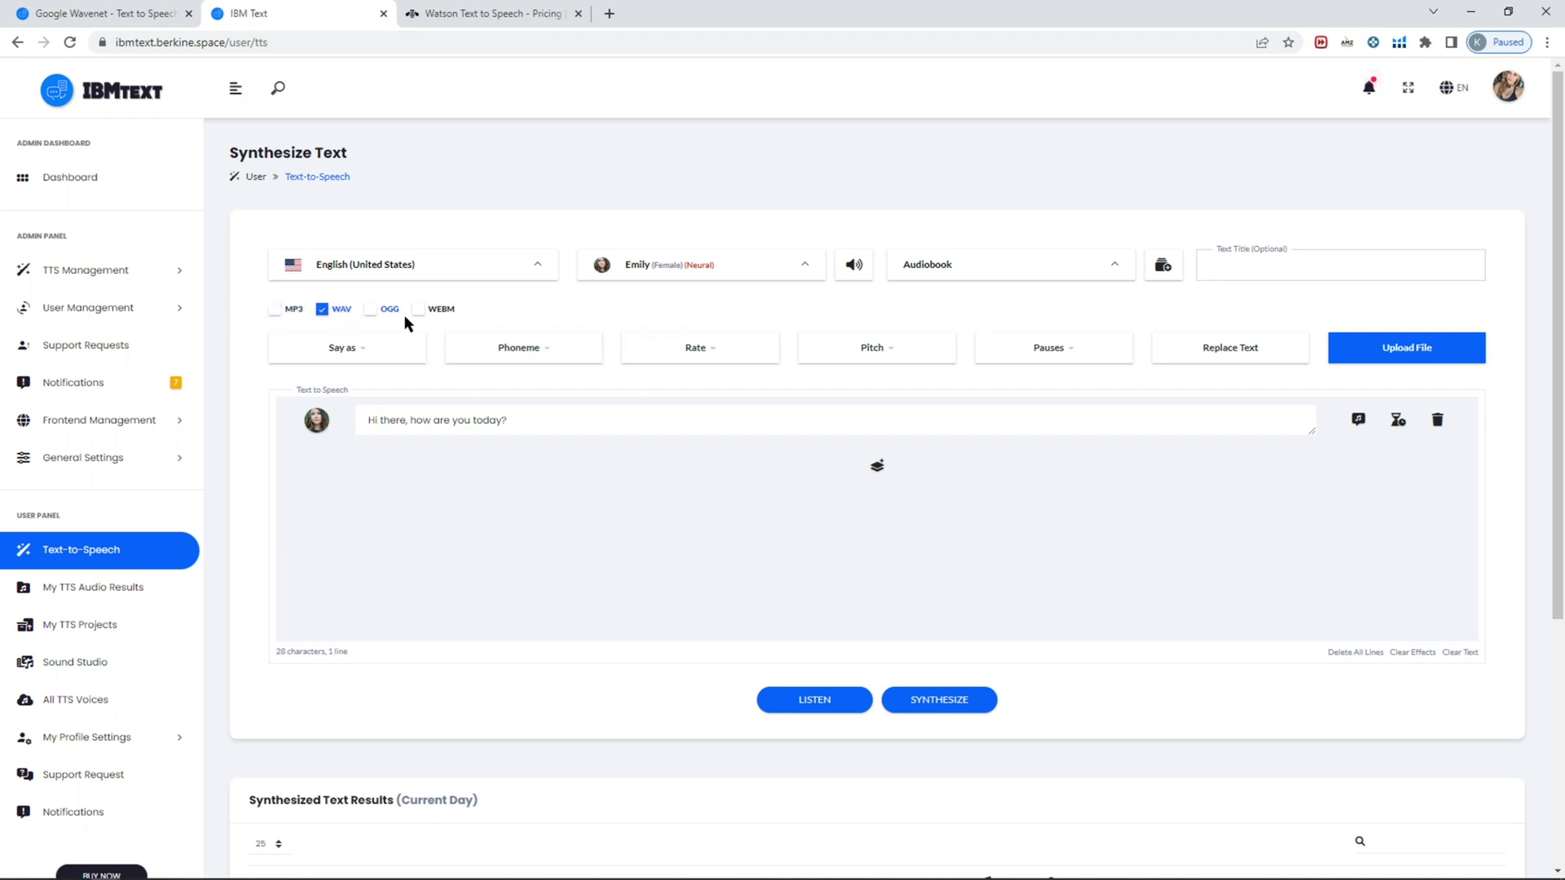
click(388, 312)
click(436, 309)
click(386, 314)
scroll(777, 310, down, 1)
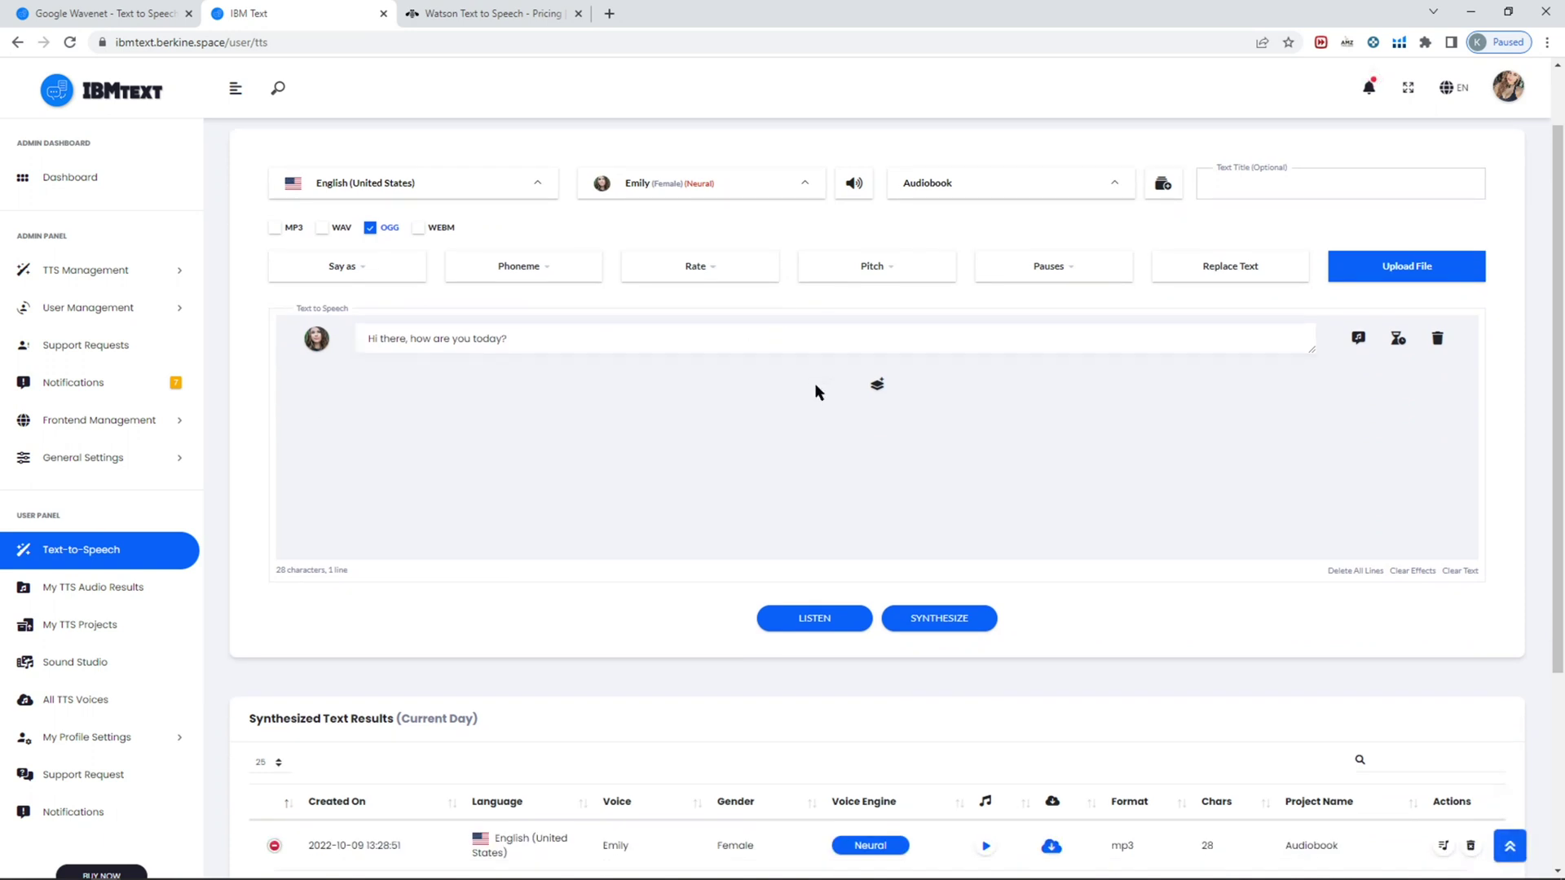
scroll(817, 391, up, 1)
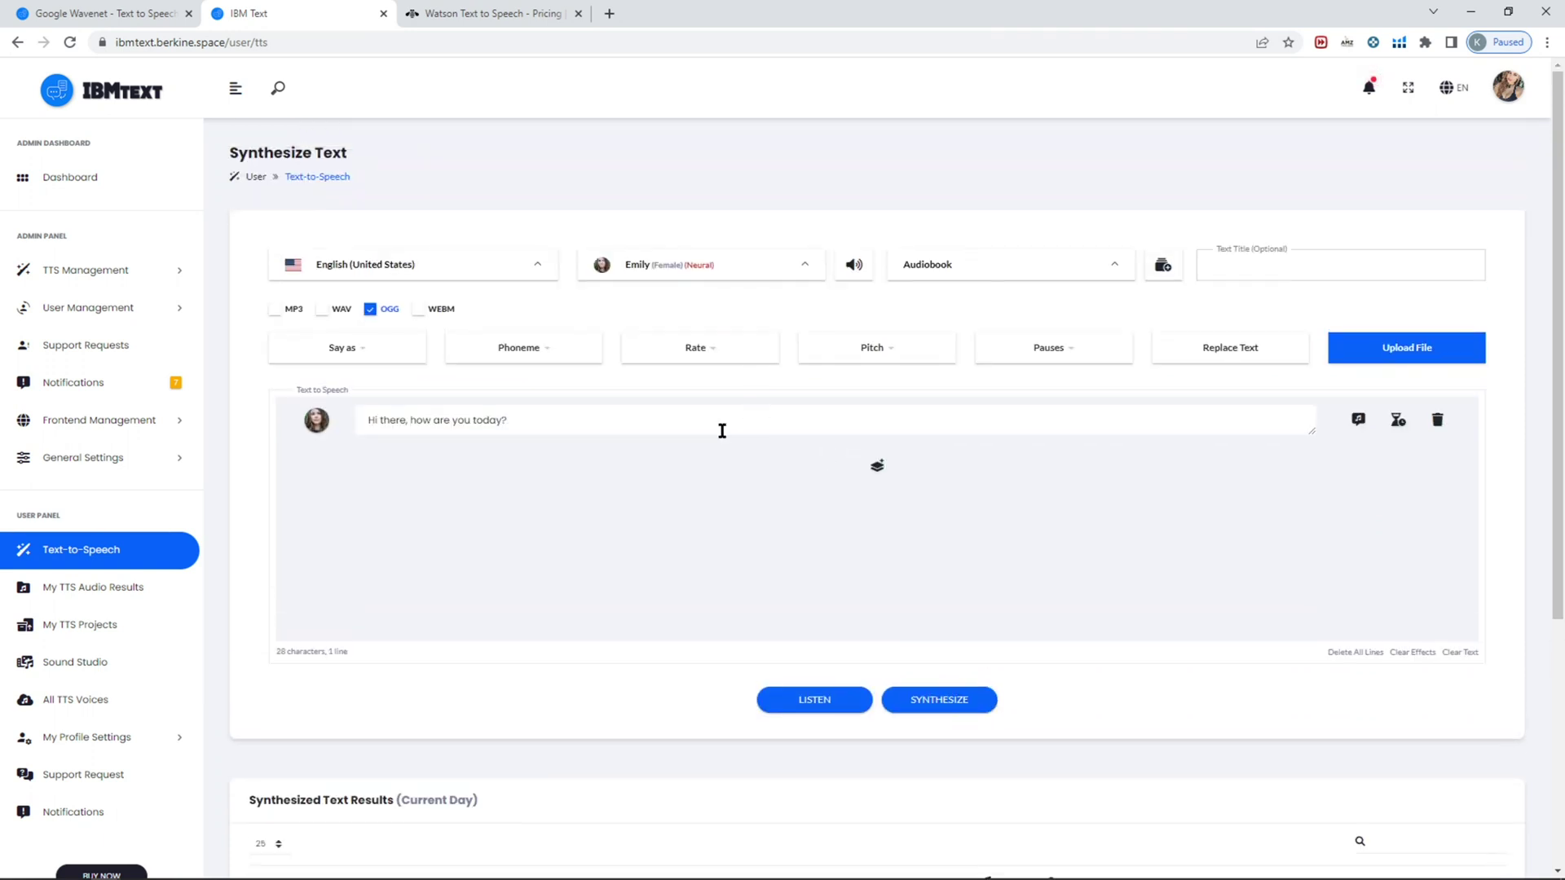
Step: Add a second line voiced by Henry reading "I'm good, how are you?"
click(722, 431)
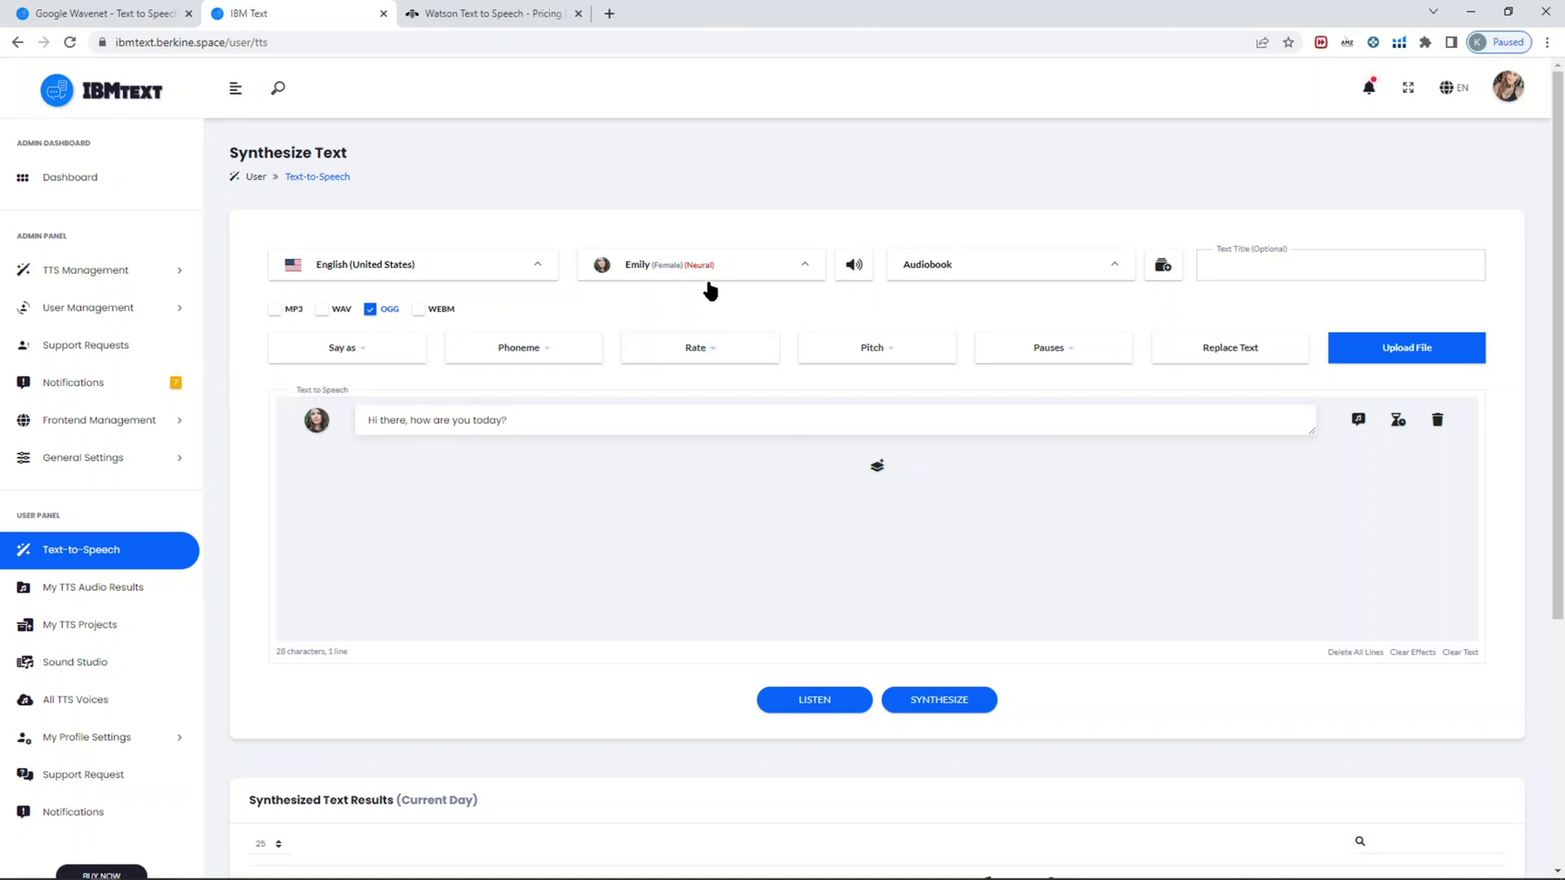
click(877, 466)
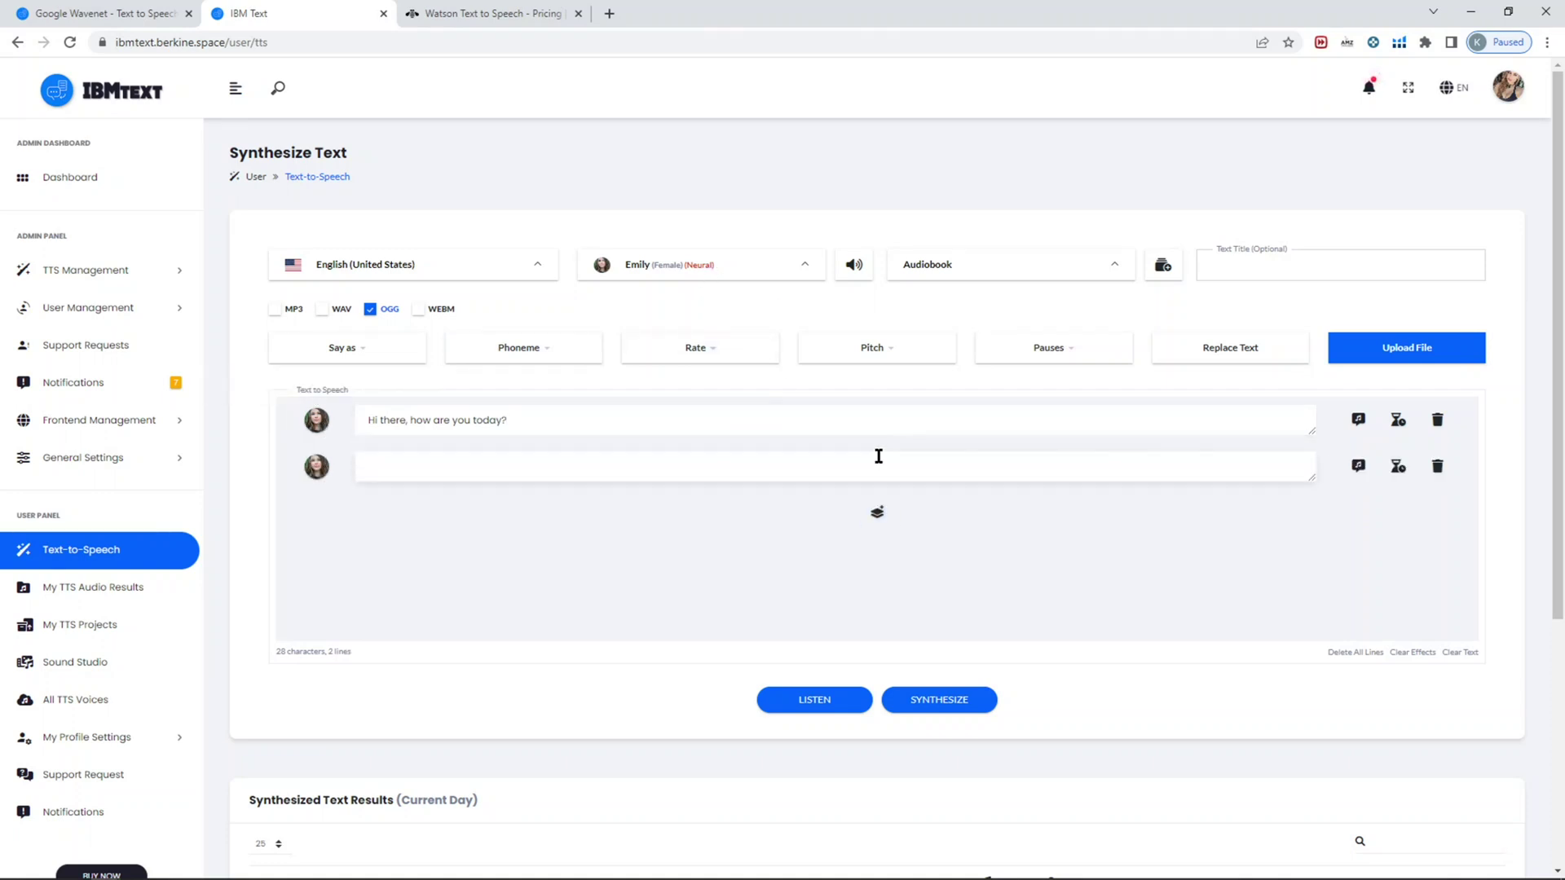
click(762, 281)
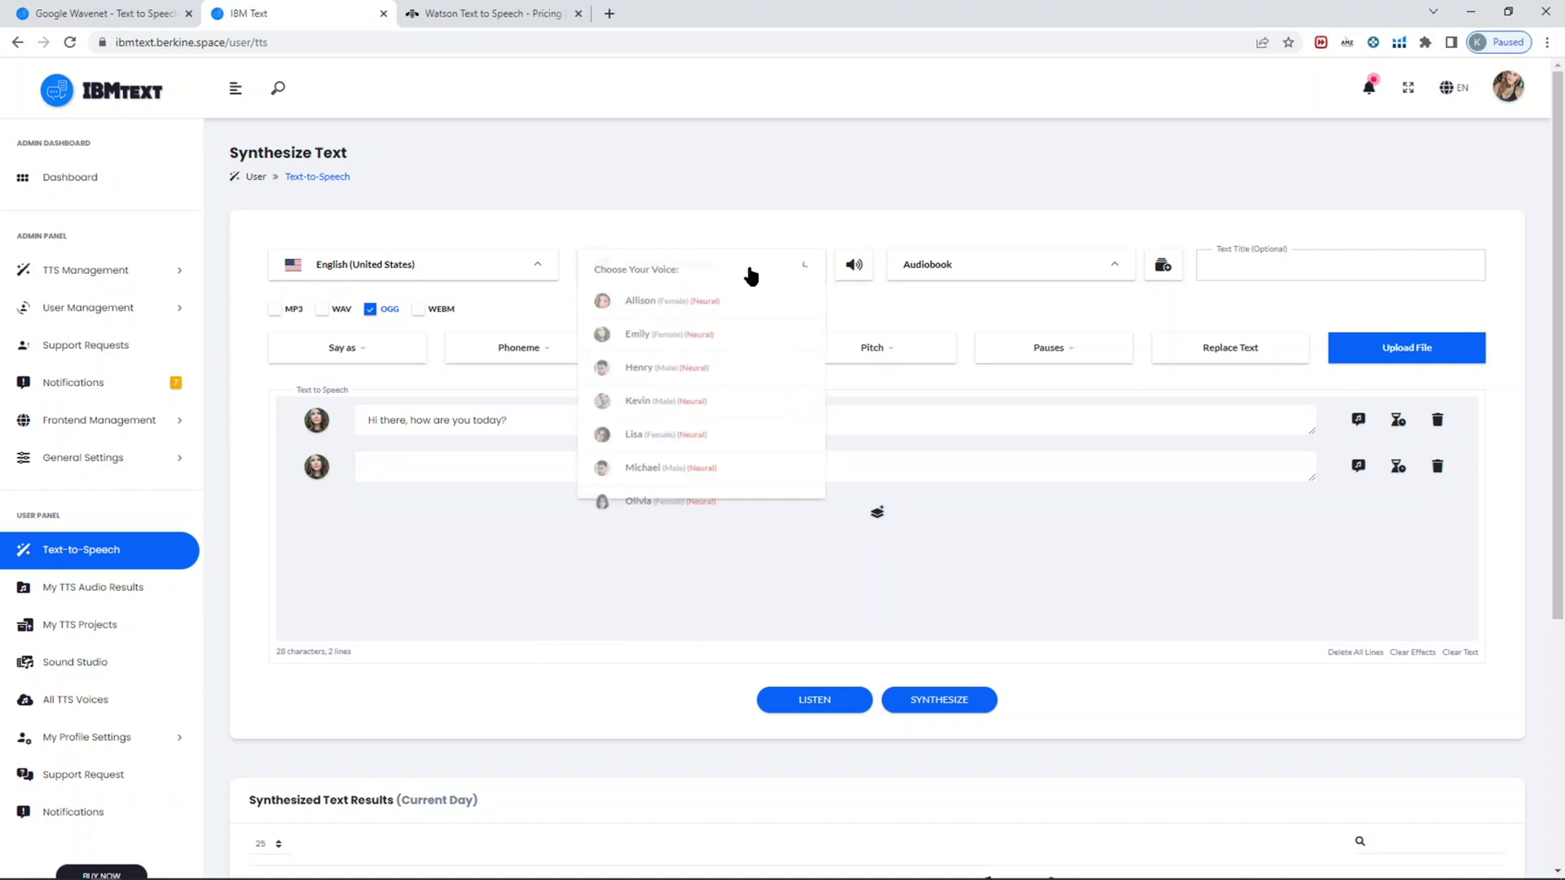
click(689, 361)
click(877, 512)
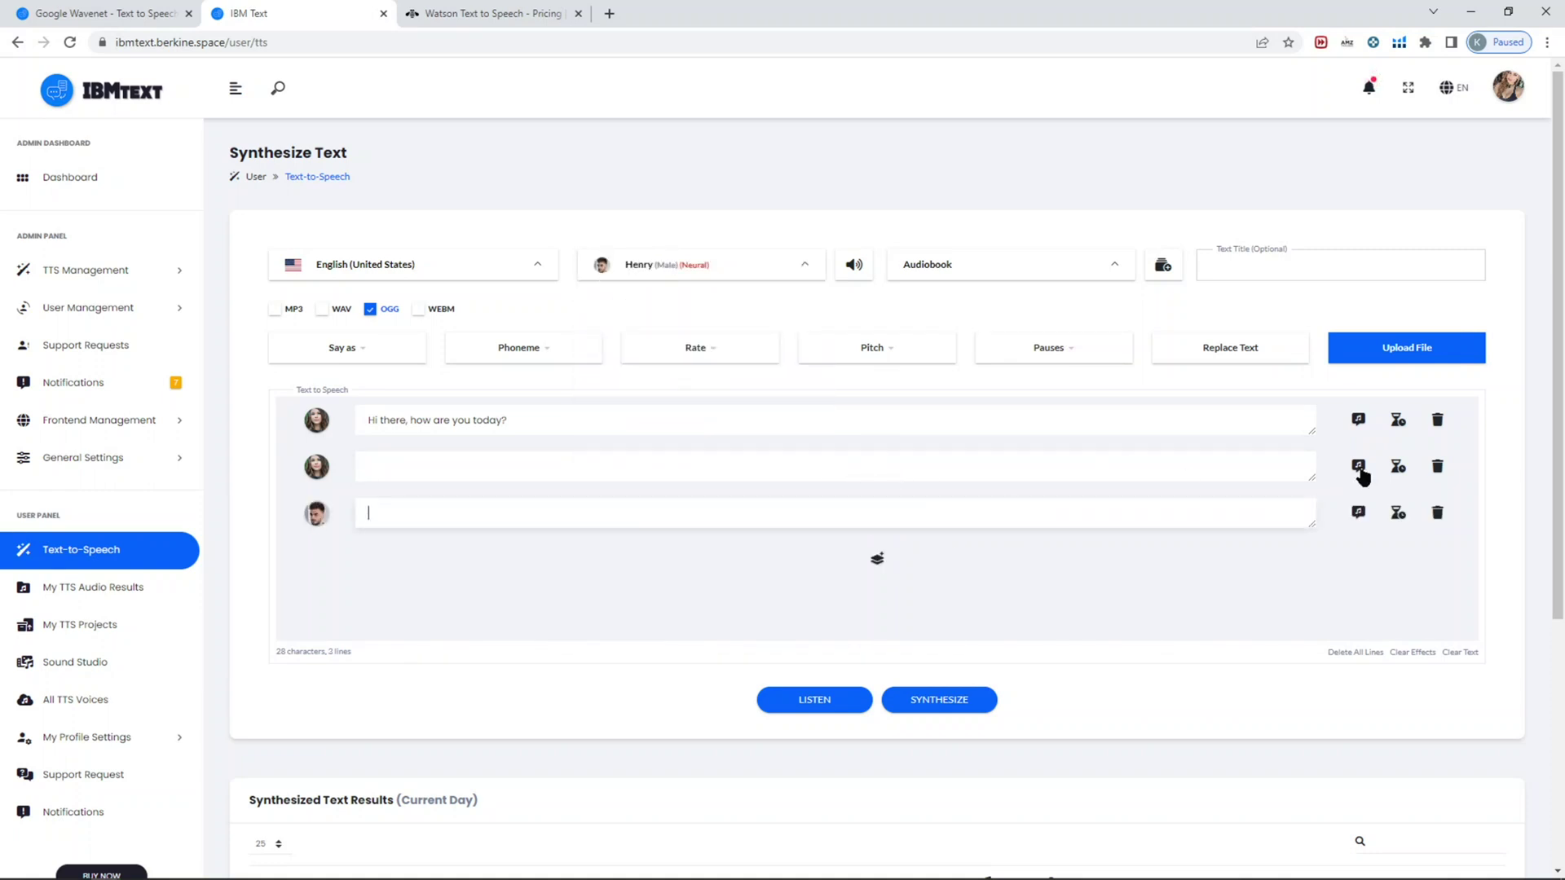
click(1435, 469)
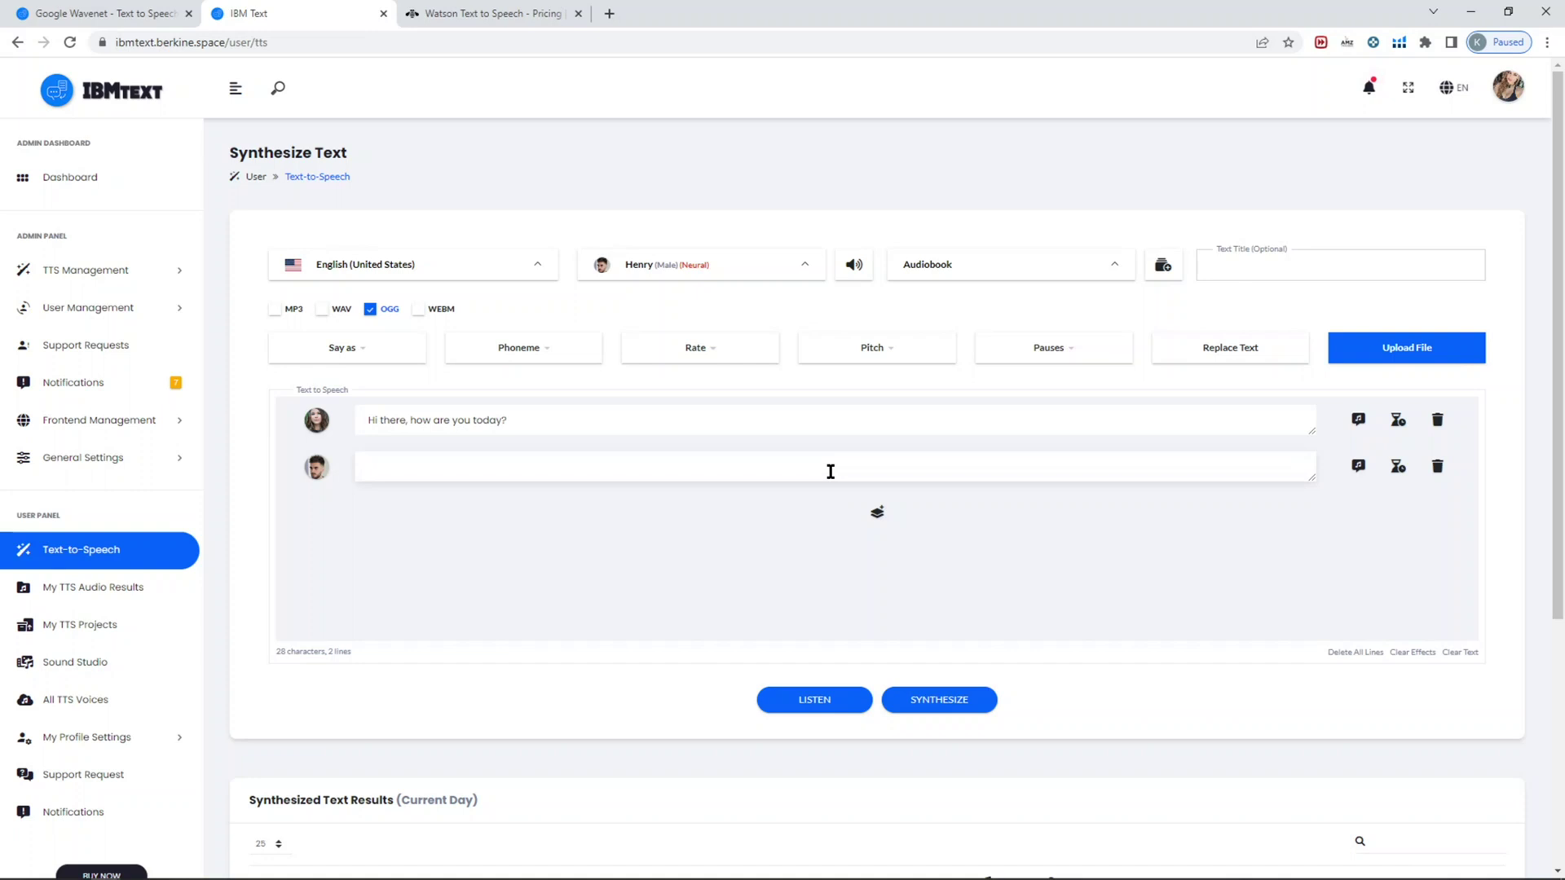
text(I'm good, how are you?)
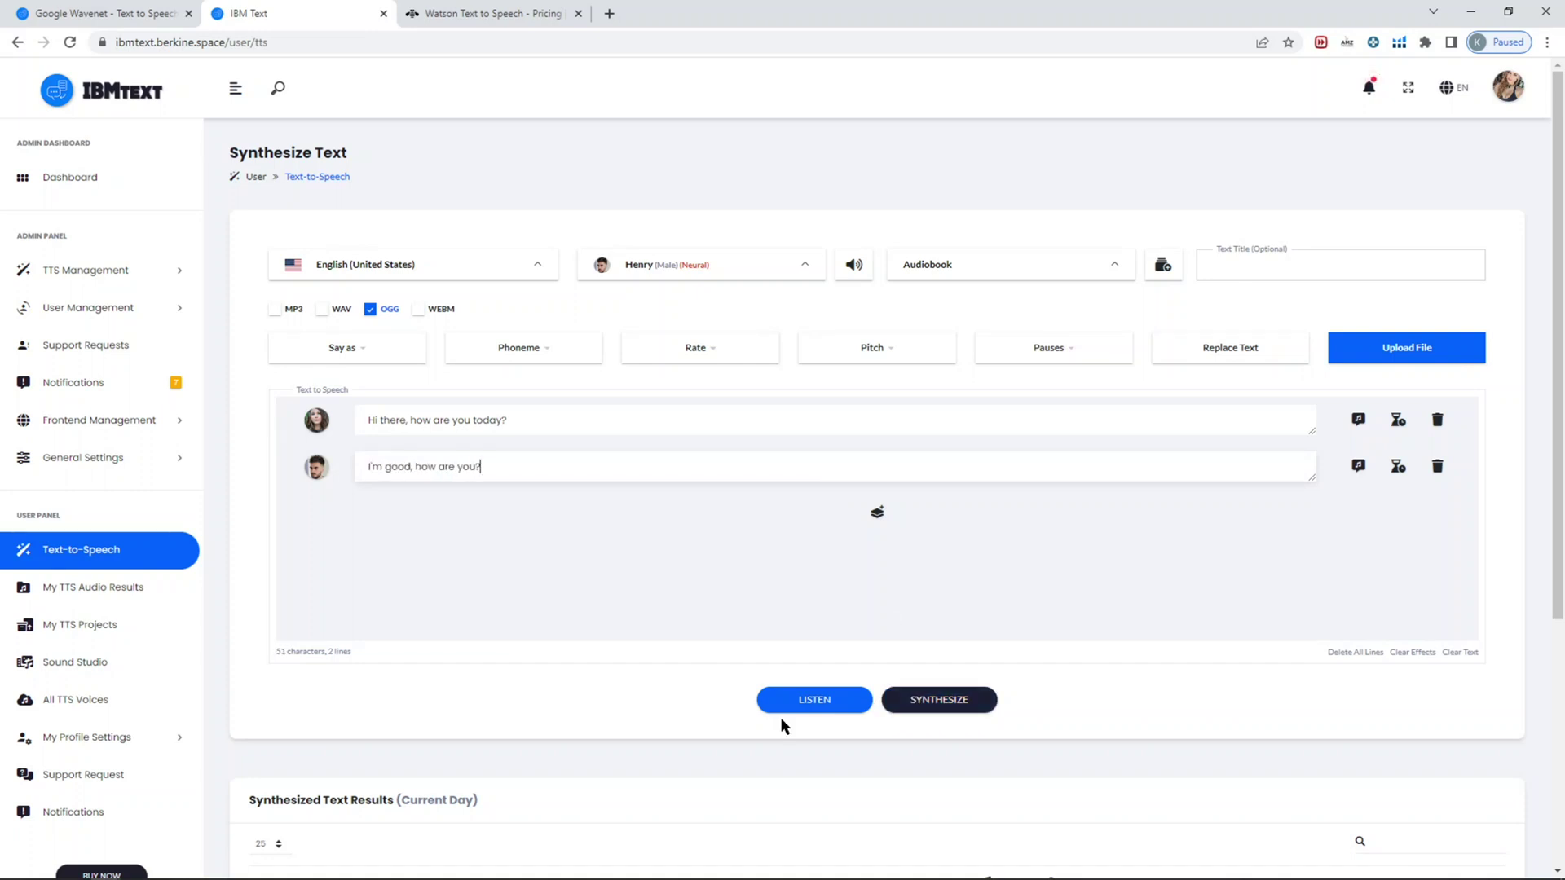
Step: Preview the Emily and Henry two-line dialogue and watch it play in the waveform player
click(807, 701)
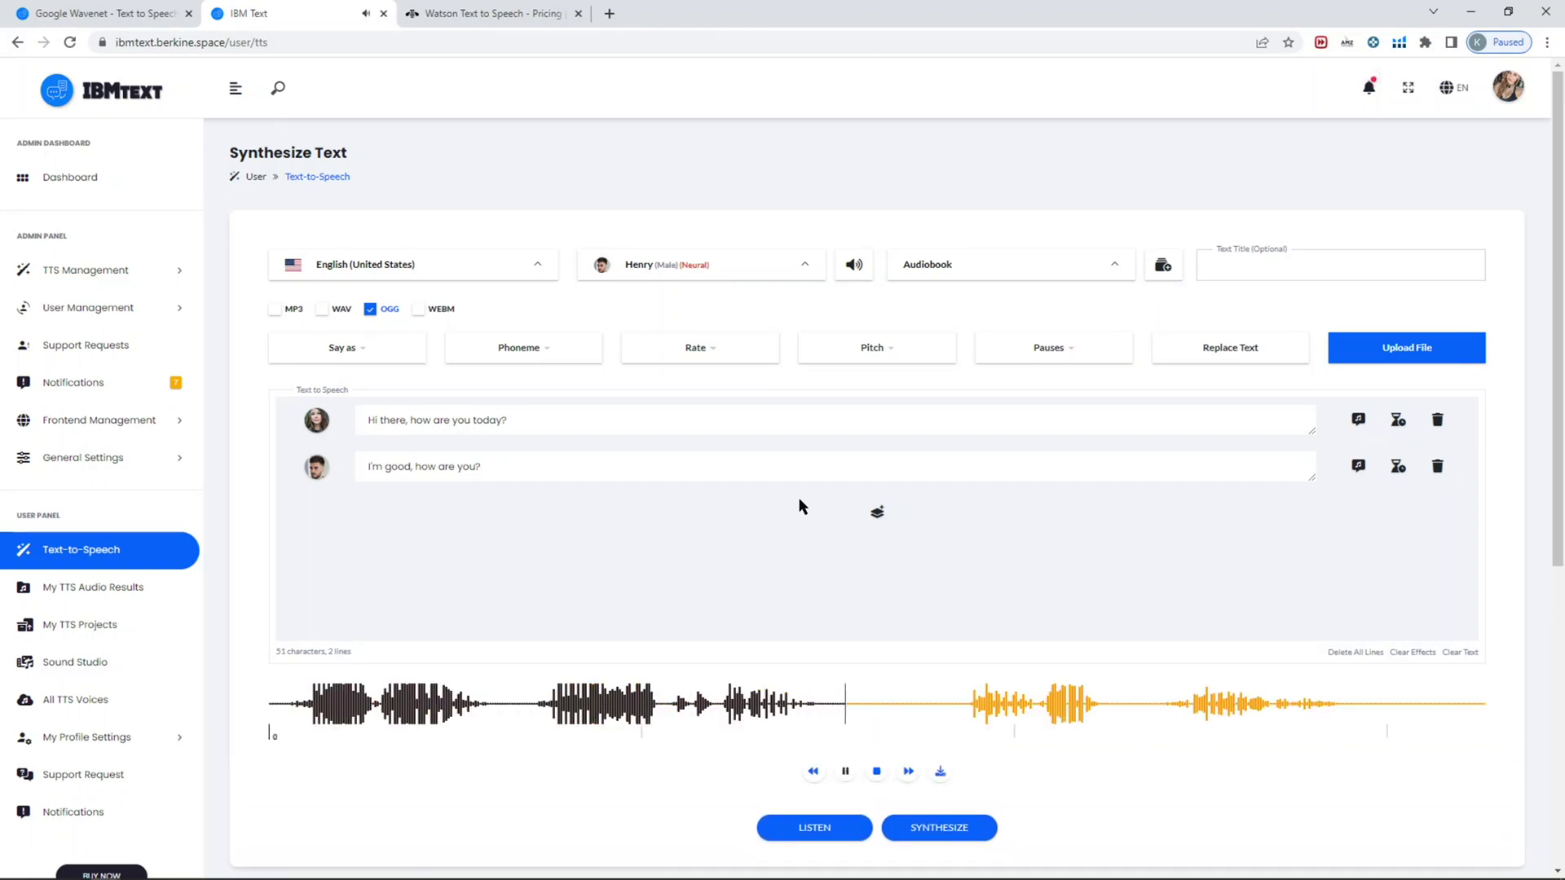
scroll(799, 506, down, 1)
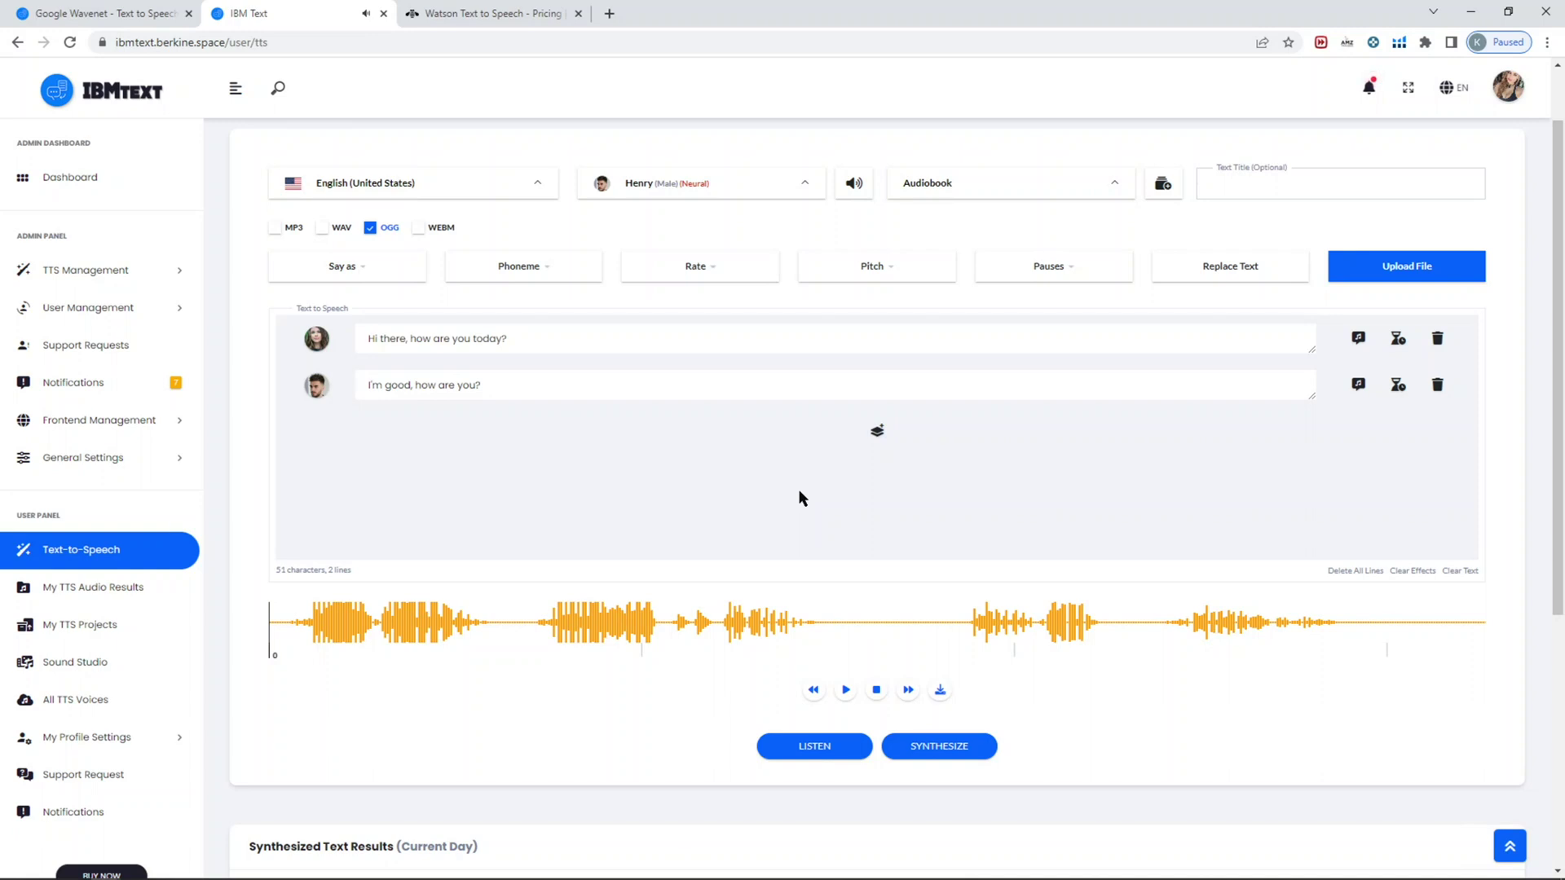
scroll(799, 485, up, 1)
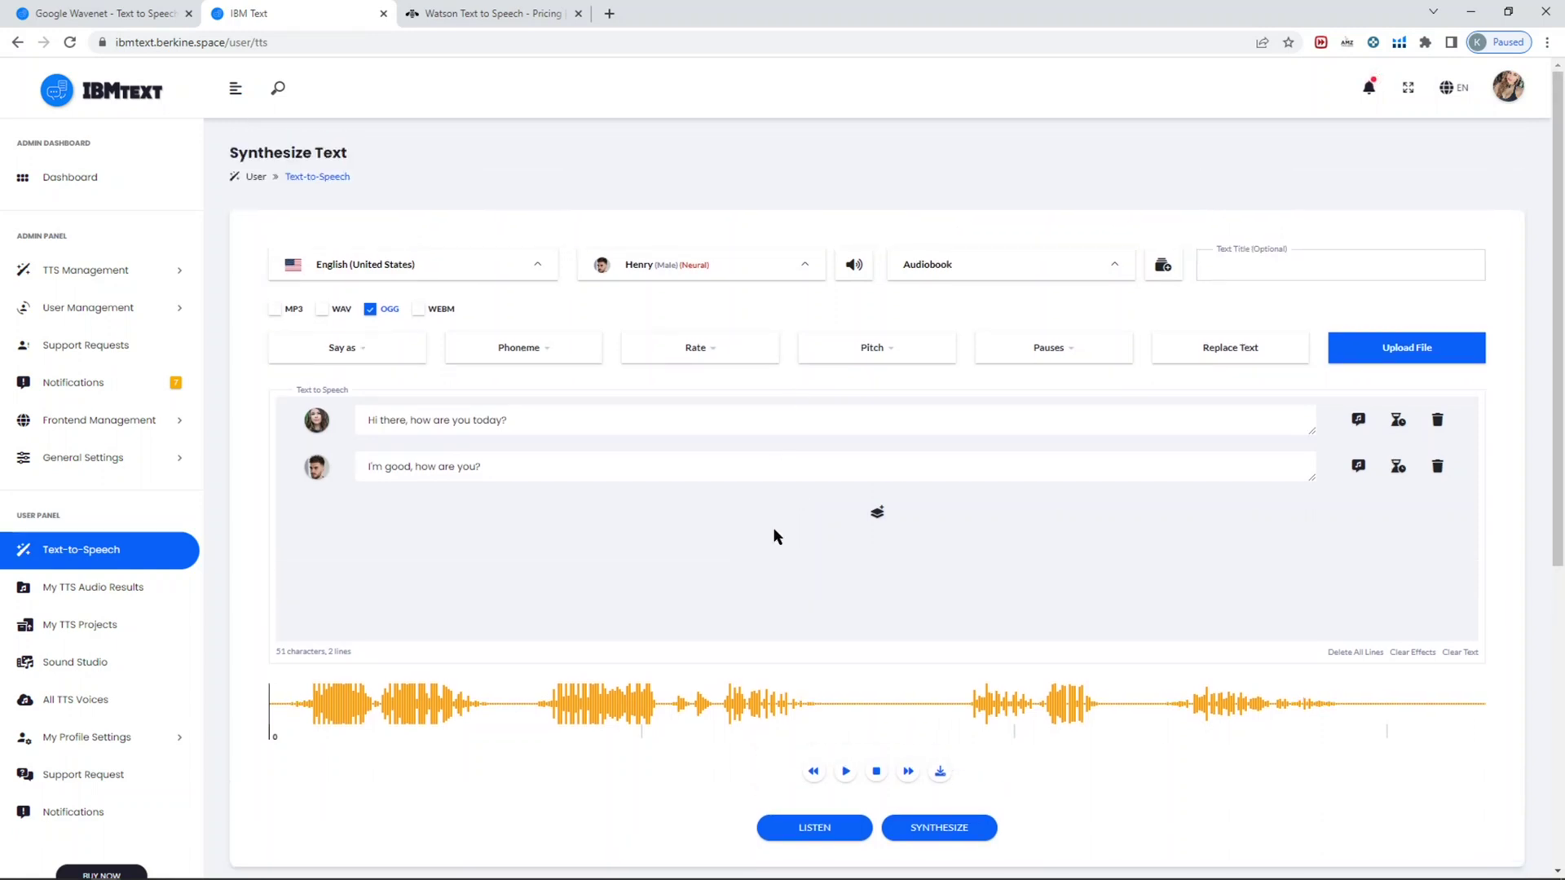
scroll(775, 534, down, 2)
Step: Synthesize the two-line dialogue and check the result's Mixed voice engine label
click(978, 677)
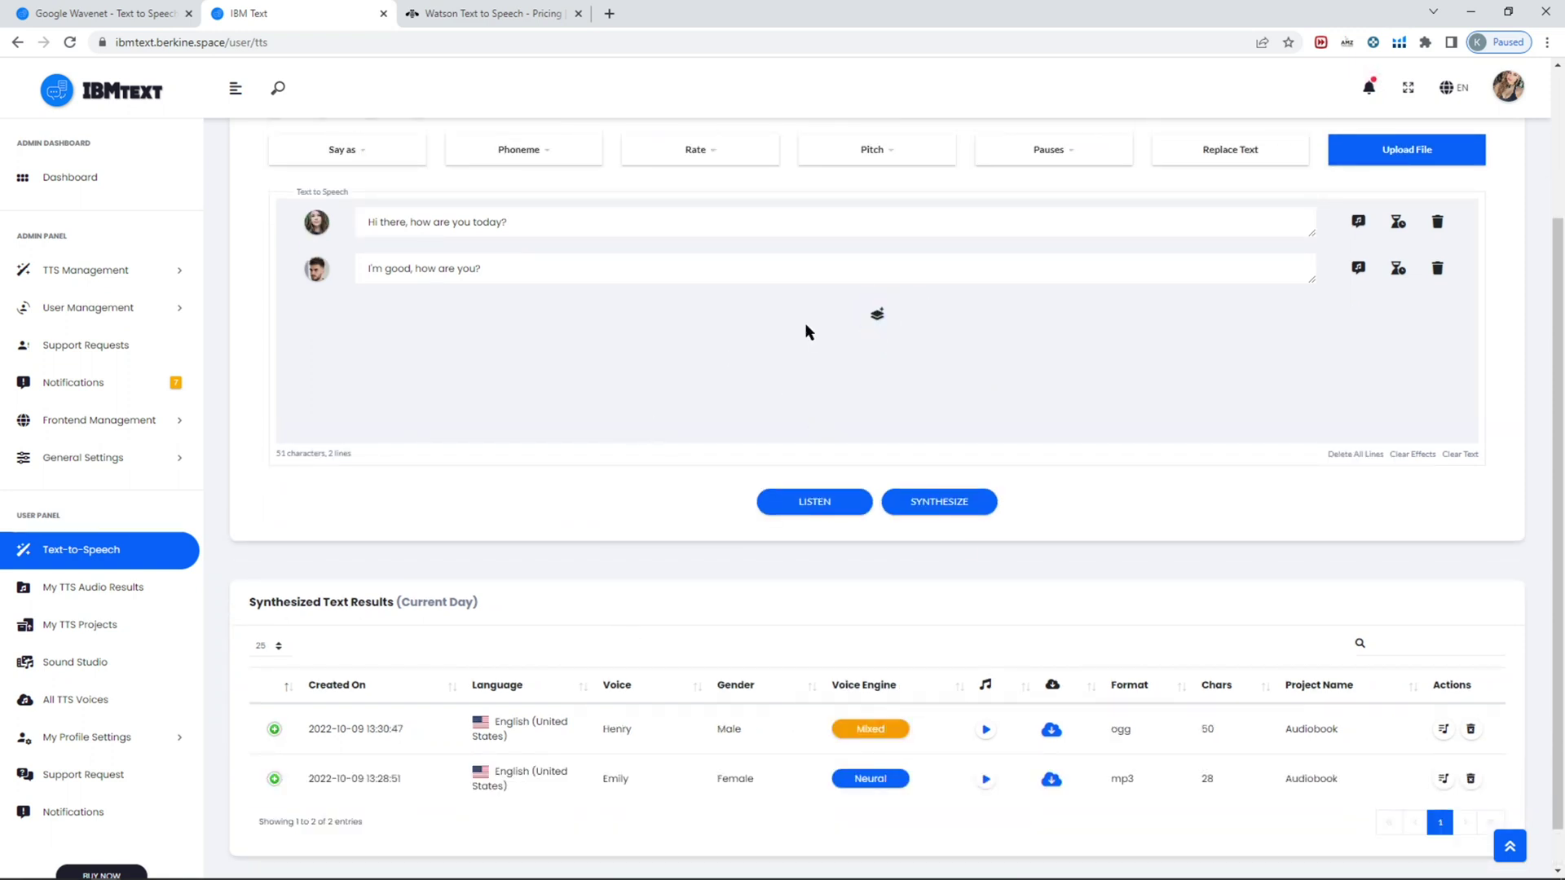
drag(848, 737, 890, 736)
scroll(779, 407, up, 2)
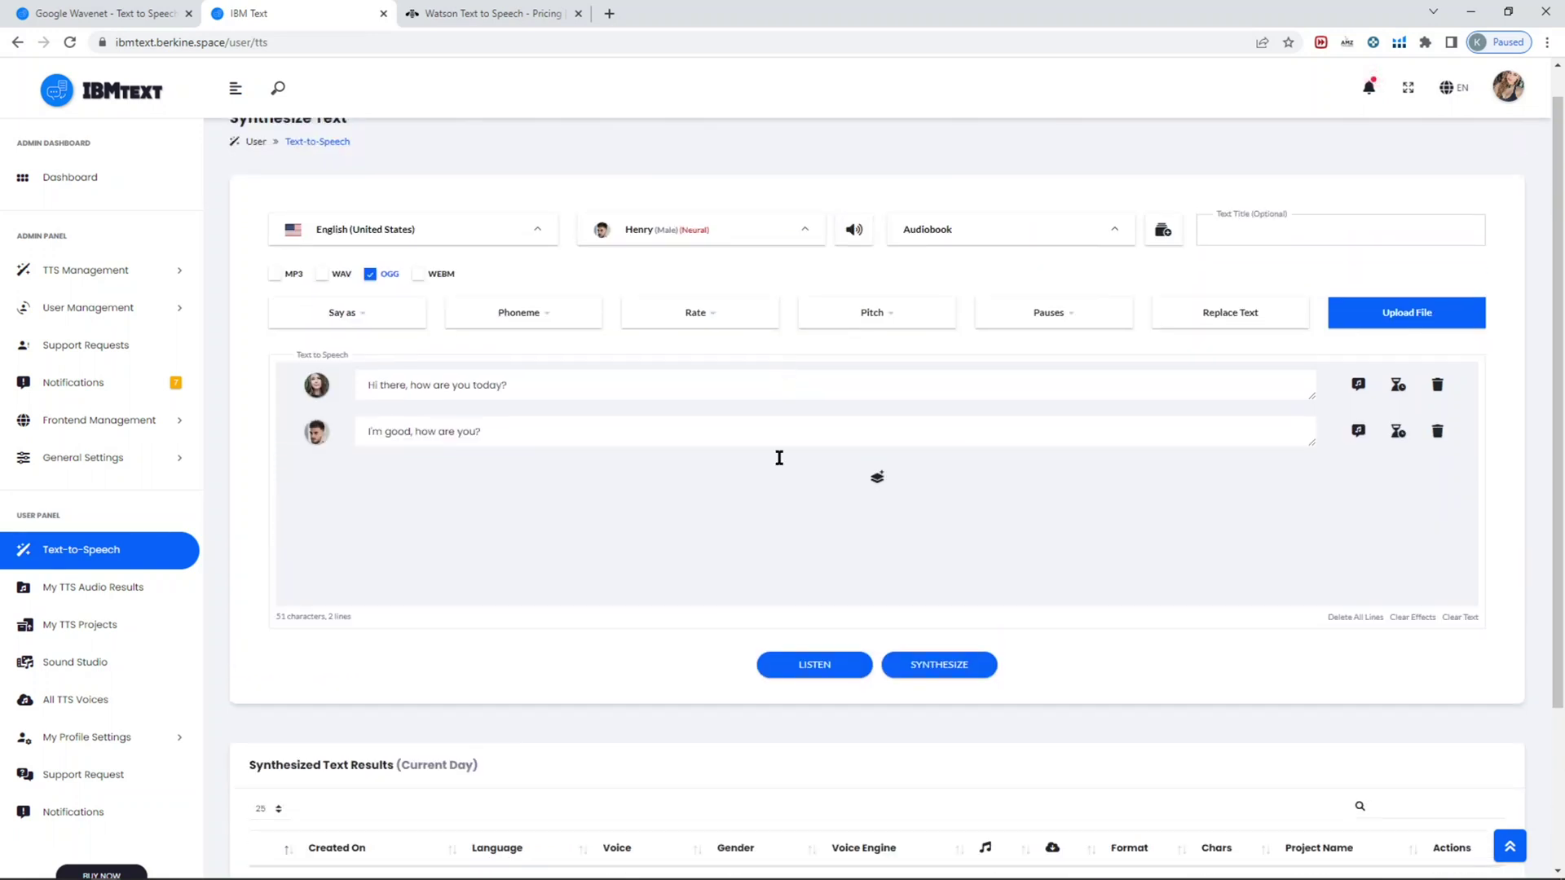
scroll(775, 559, down, 2)
scroll(785, 731, down, 1)
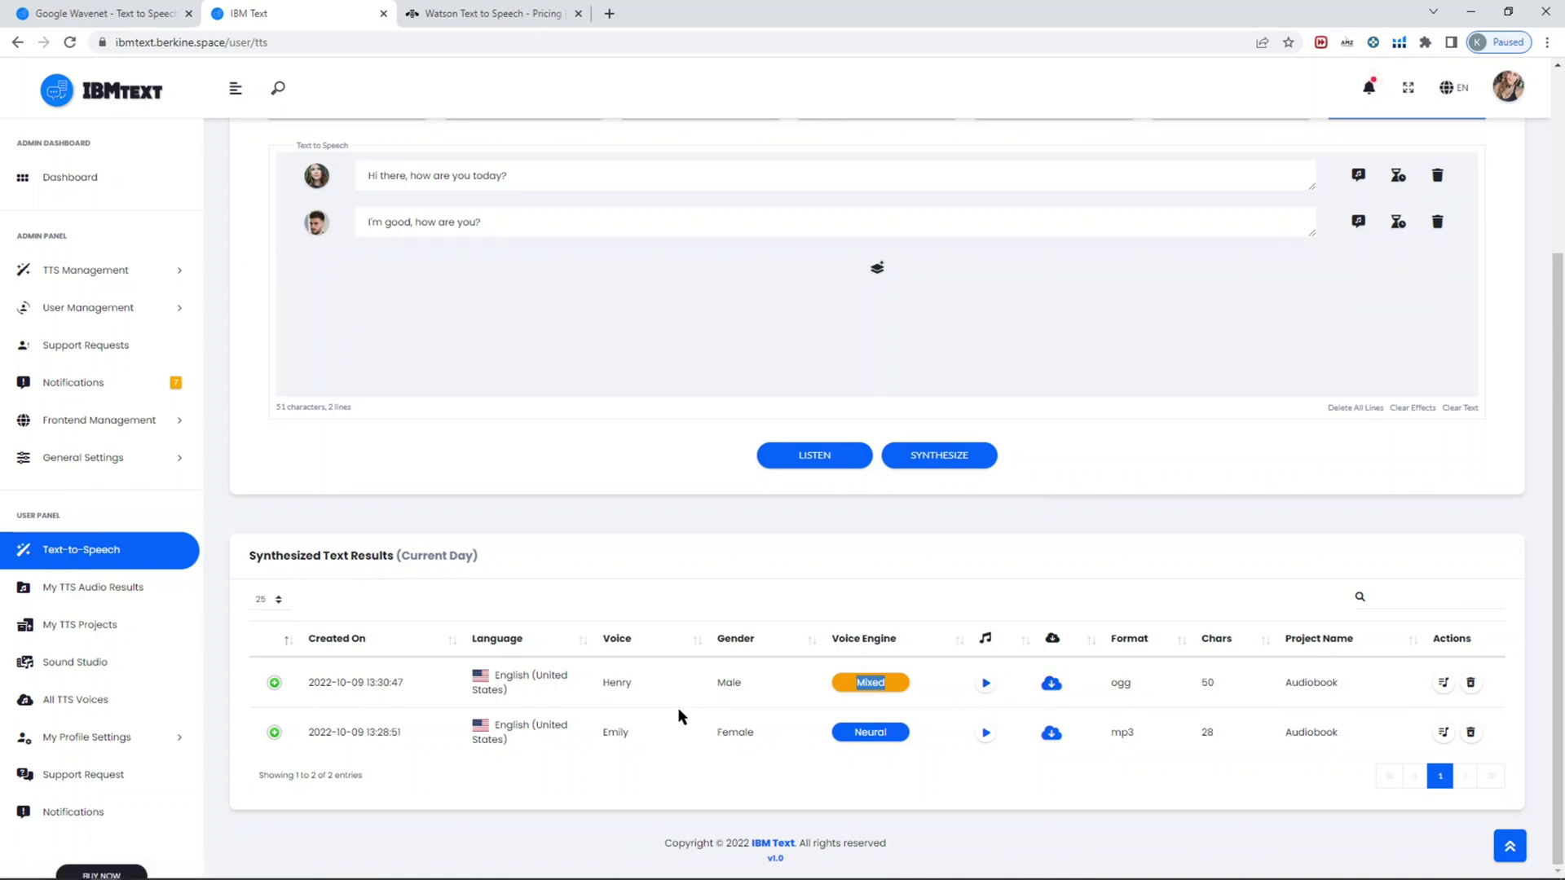
click(273, 691)
Step: Inspect the new Henry result's cleaned text details, then preview the dialogue audio again
click(274, 685)
scroll(359, 689, down, 1)
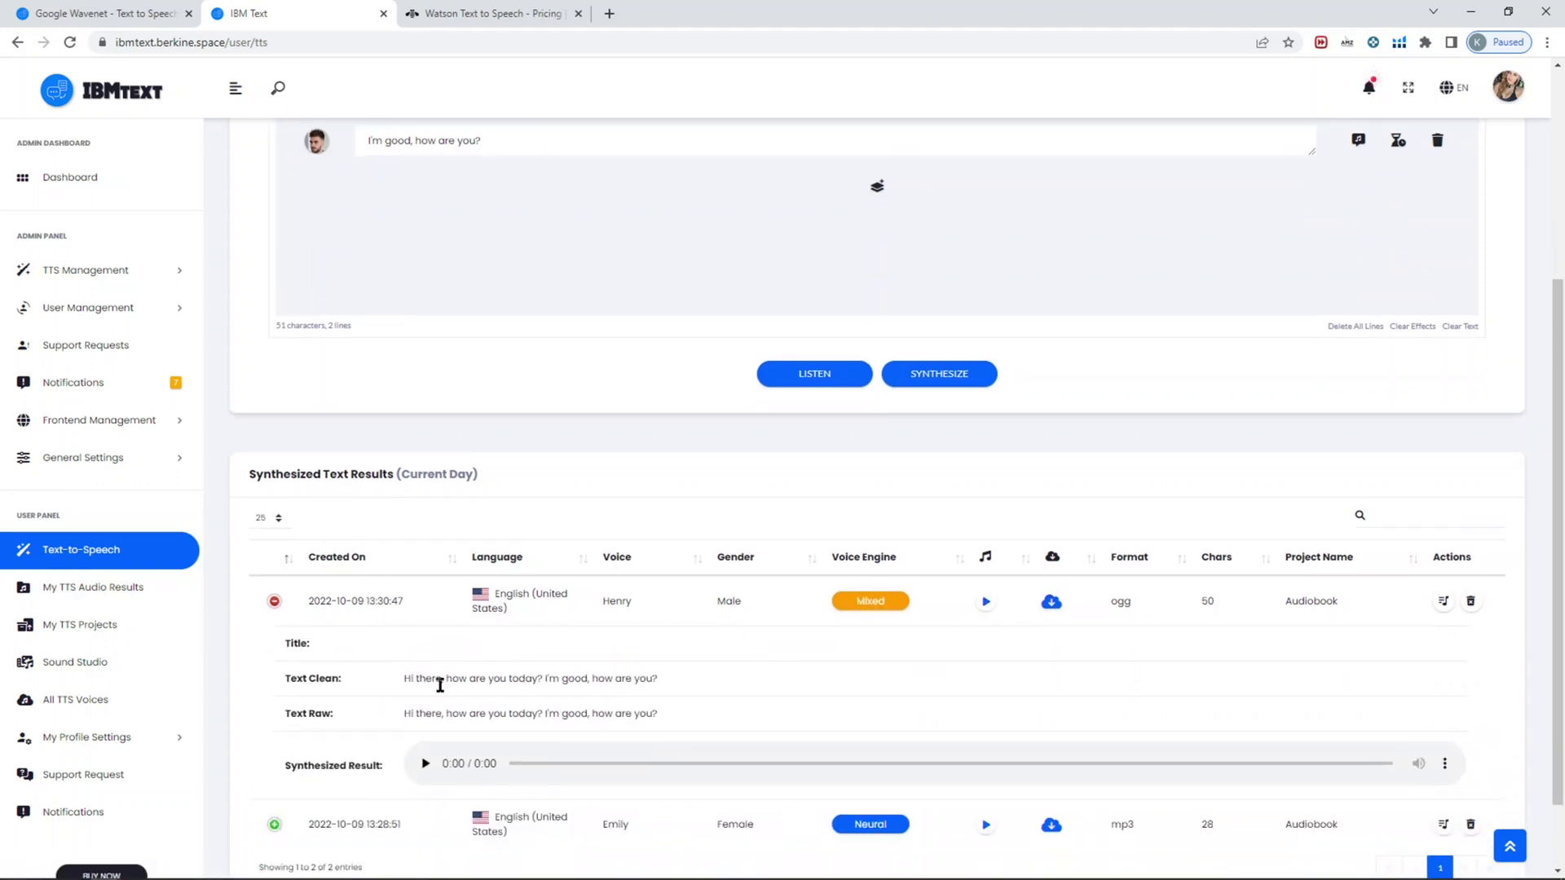
drag(426, 678, 534, 680)
click(274, 604)
scroll(646, 521, up, 3)
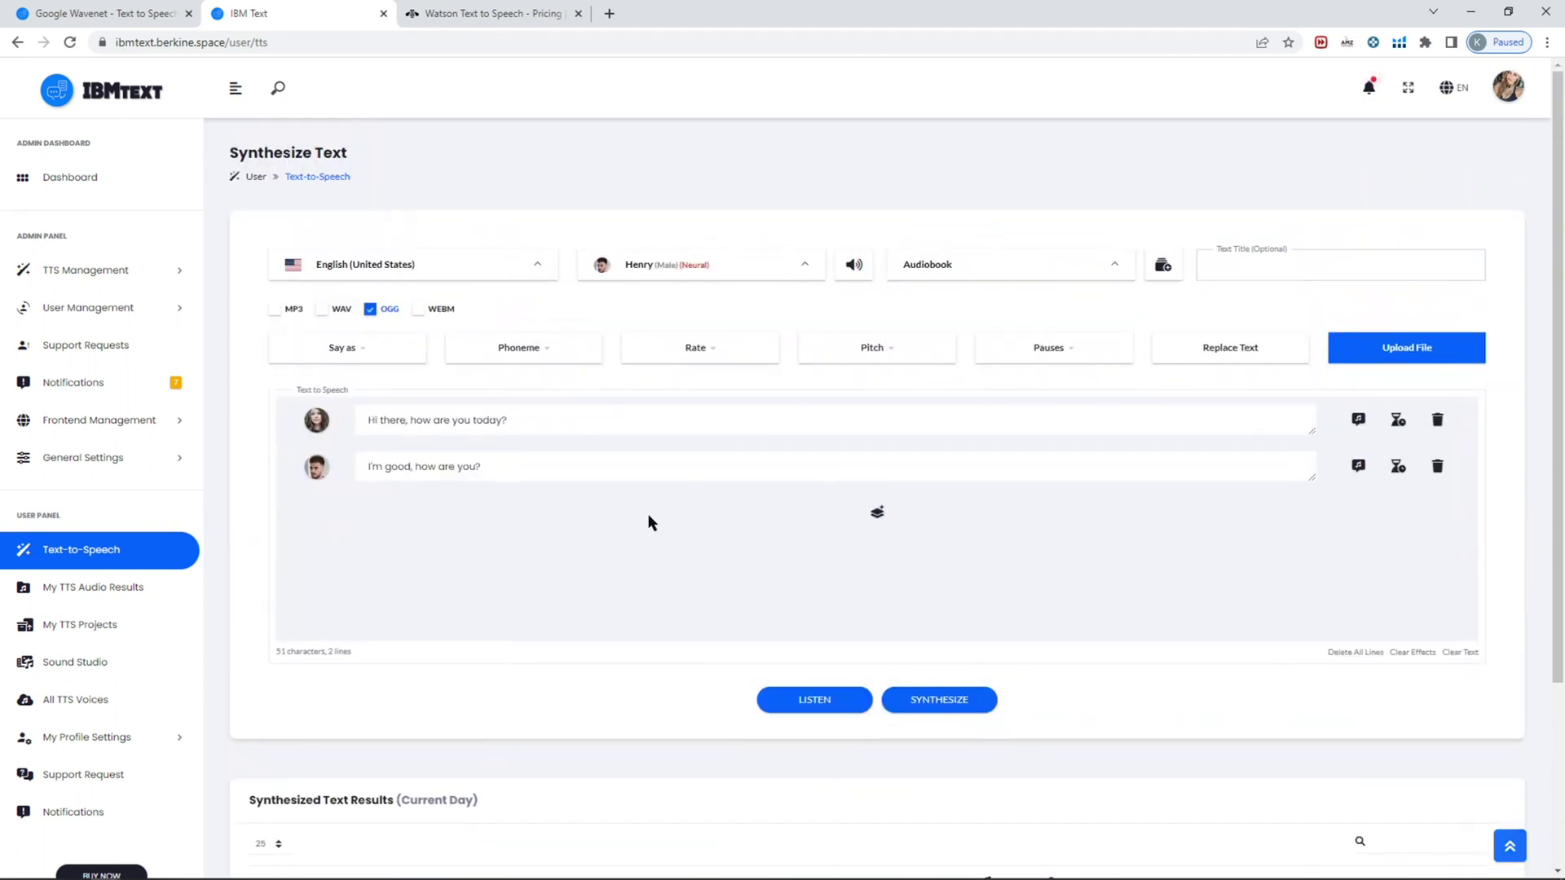
click(825, 693)
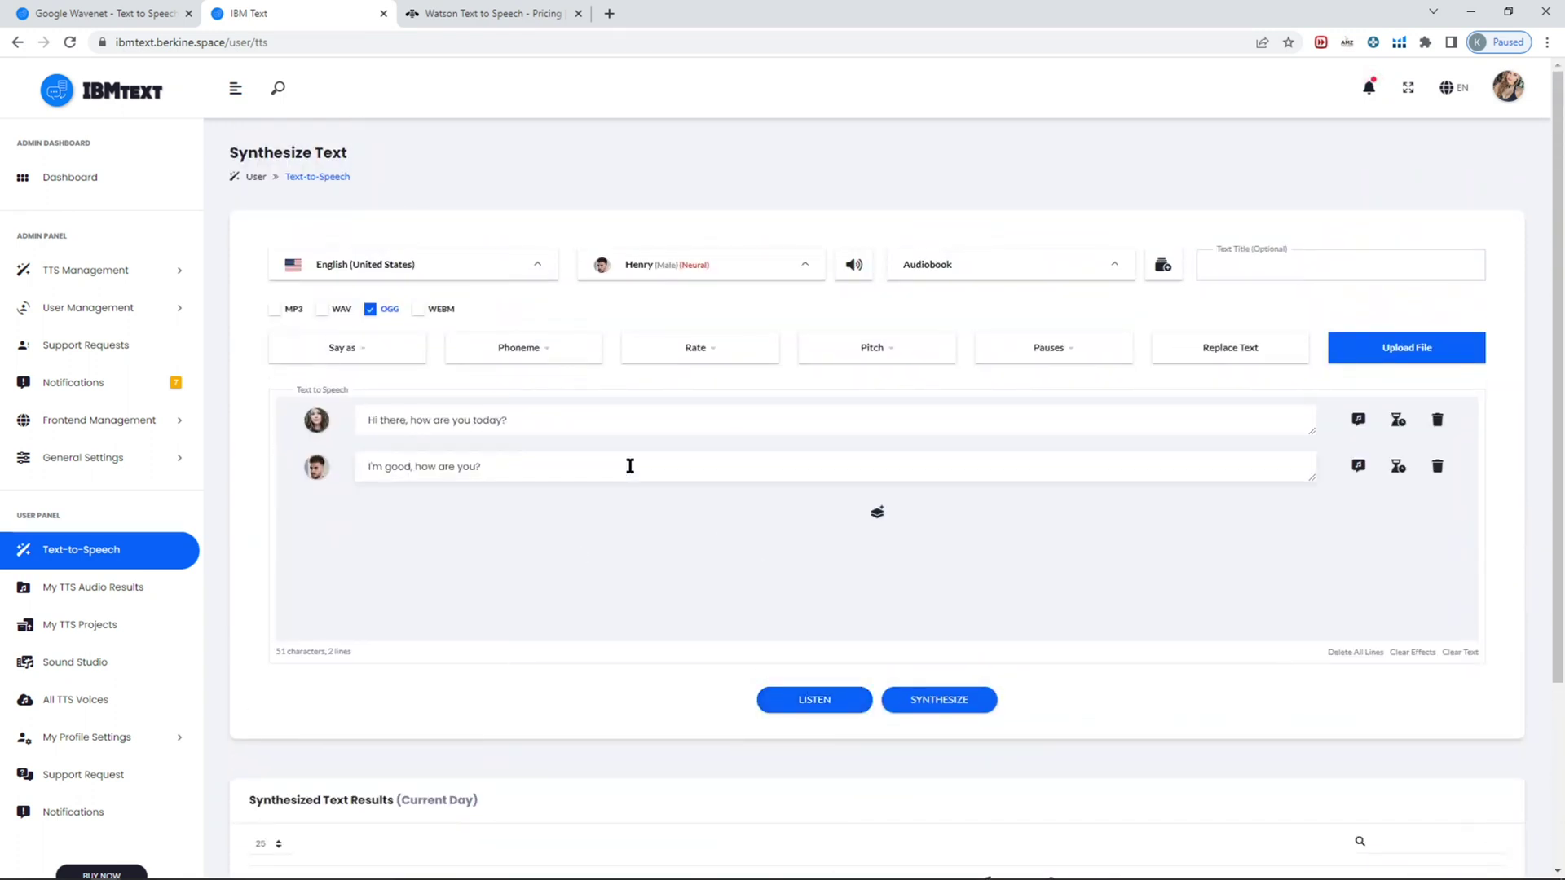
click(824, 698)
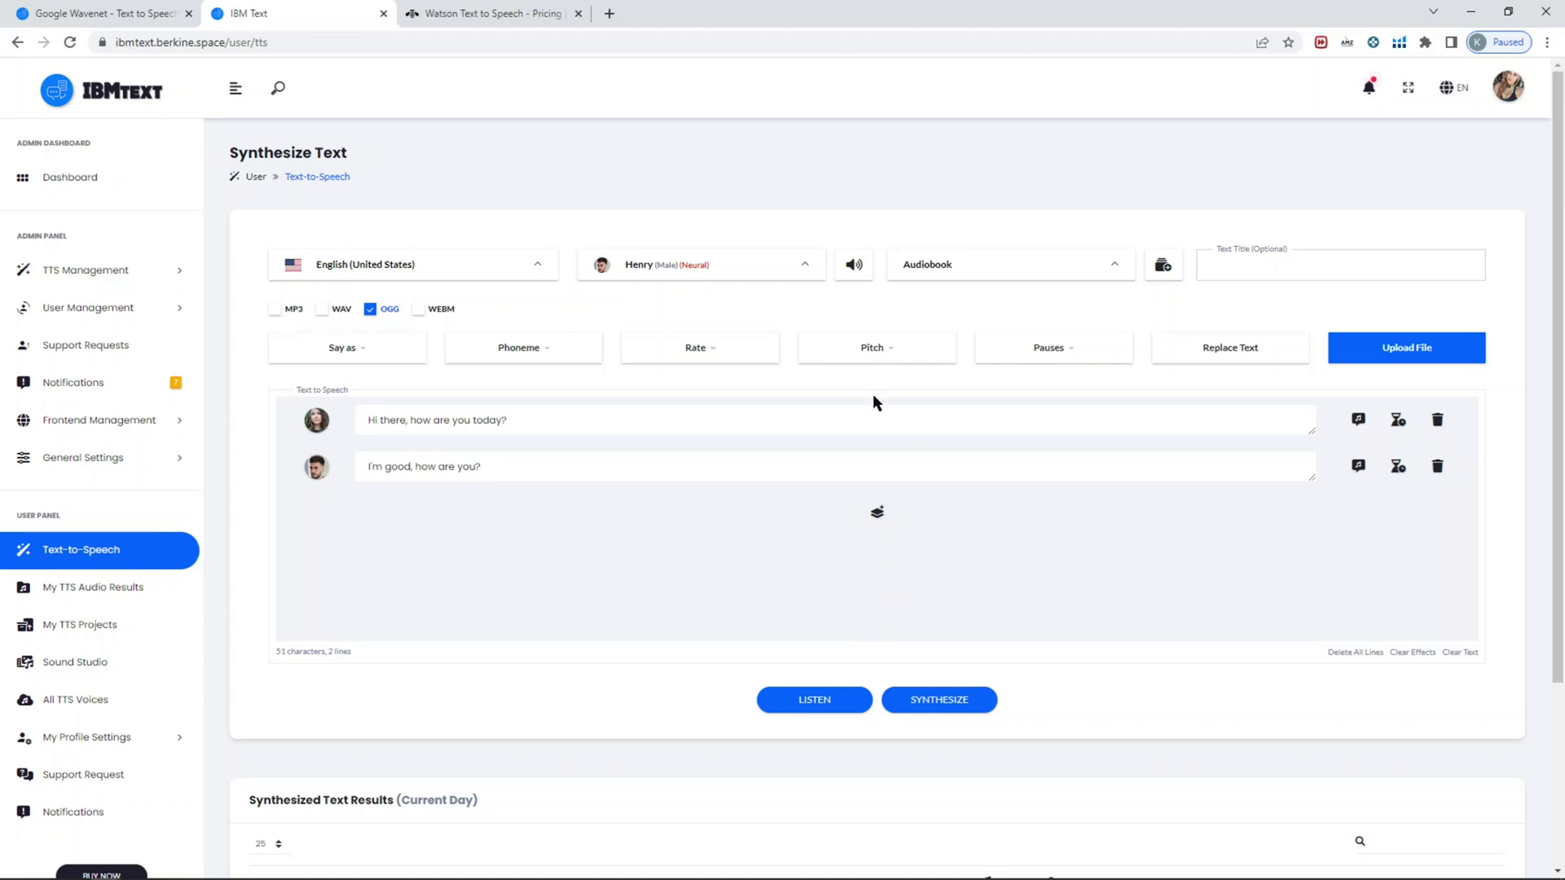
Step: Select the whole first line and set its speaking rate to x-Fast
click(620, 417)
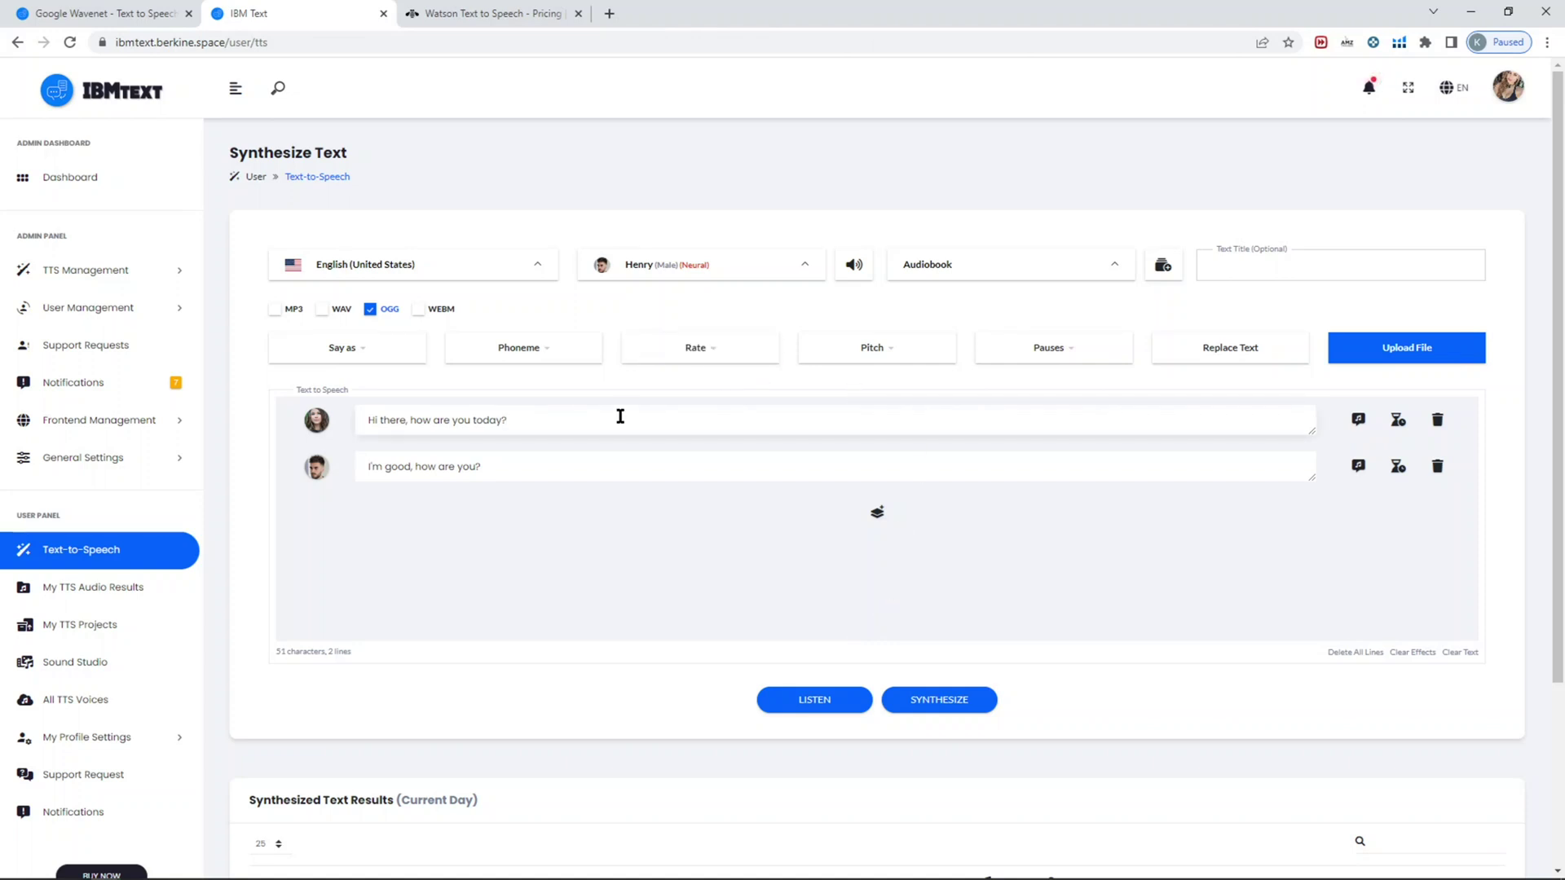
click(689, 357)
click(534, 426)
drag(534, 426, 352, 425)
click(695, 351)
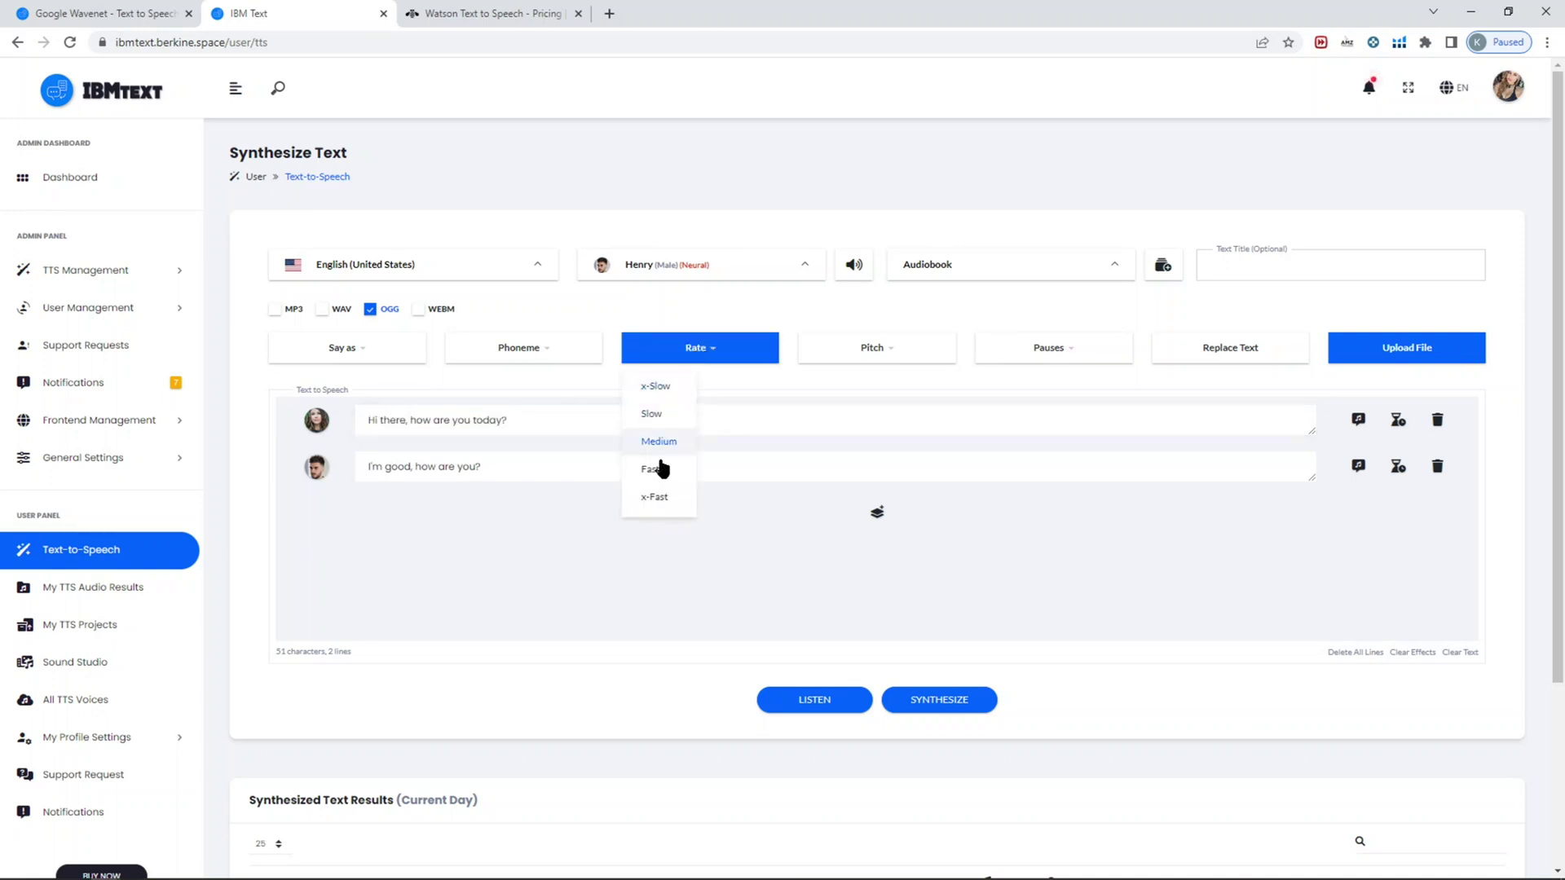
click(545, 419)
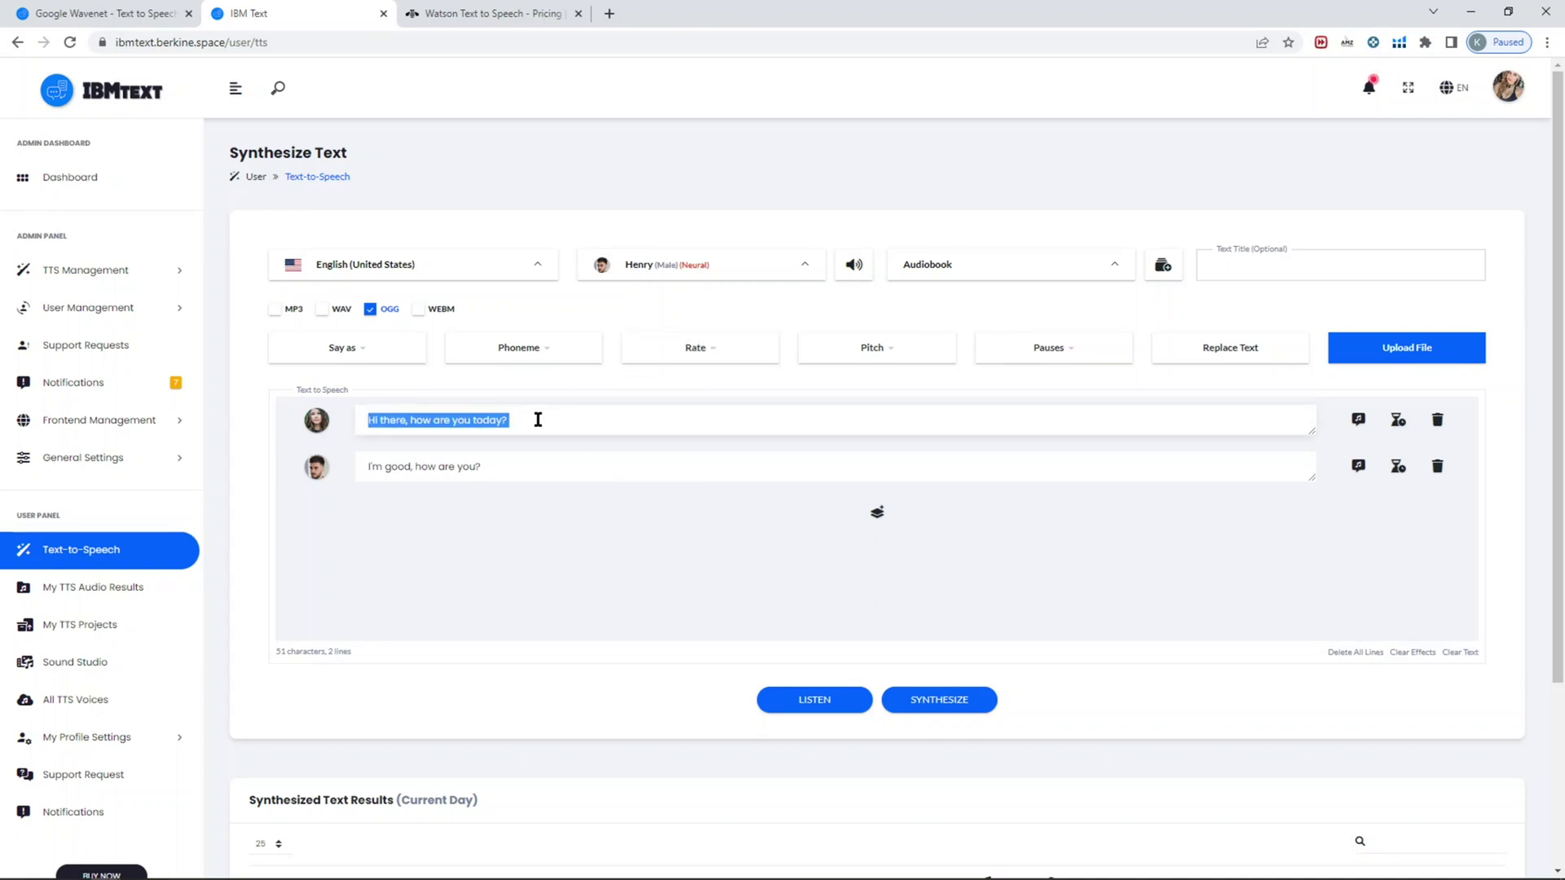
click(697, 359)
click(668, 494)
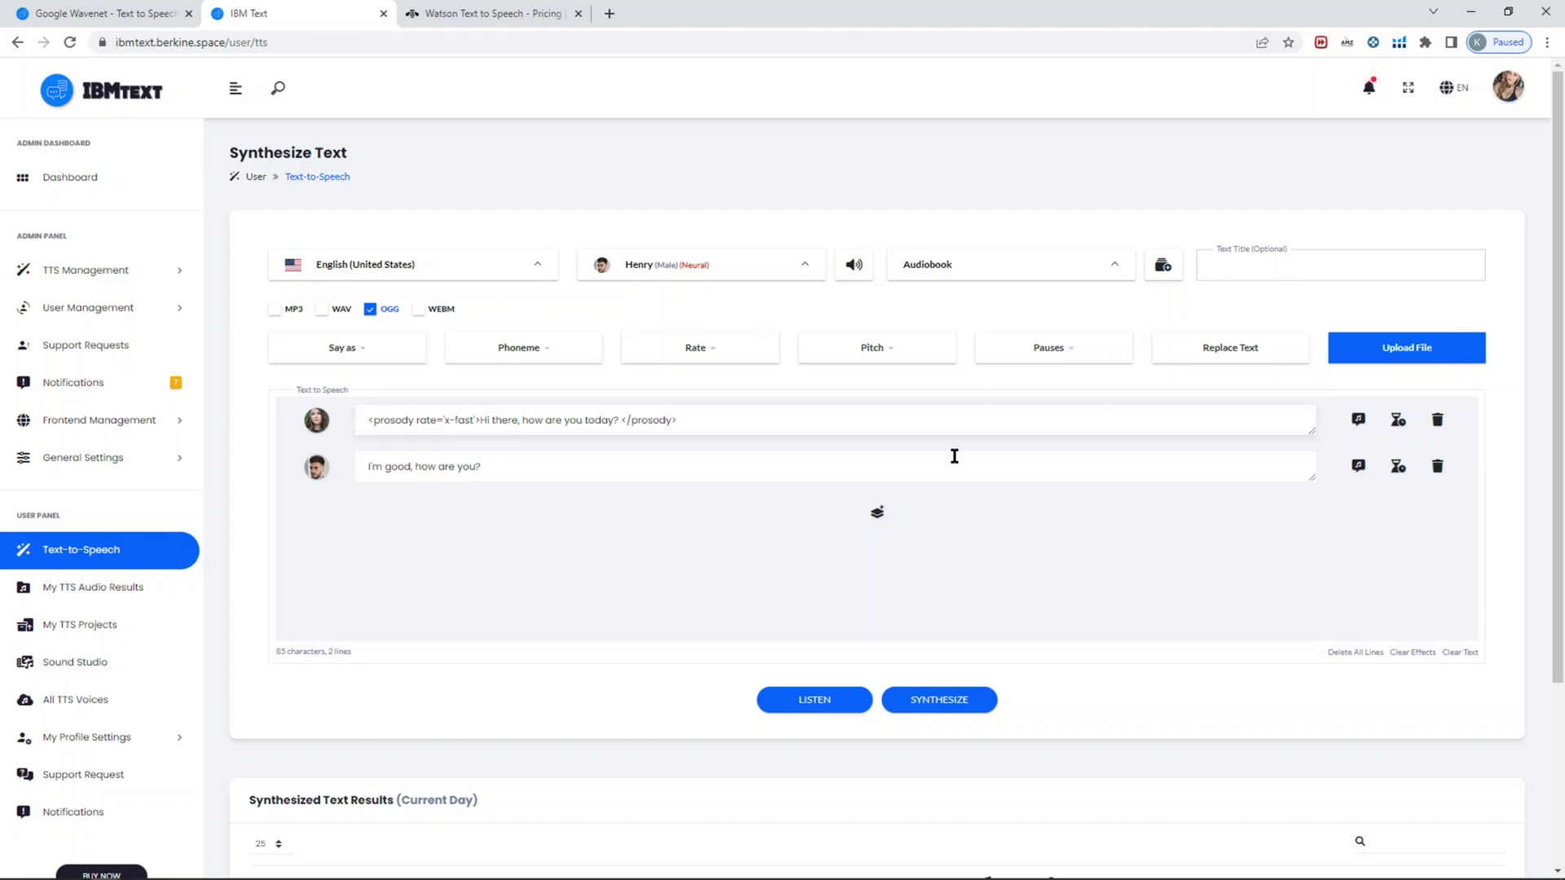
Step: Add a third empty line, view the first line's voice effect option, then delete the third line
click(562, 468)
click(726, 419)
click(878, 512)
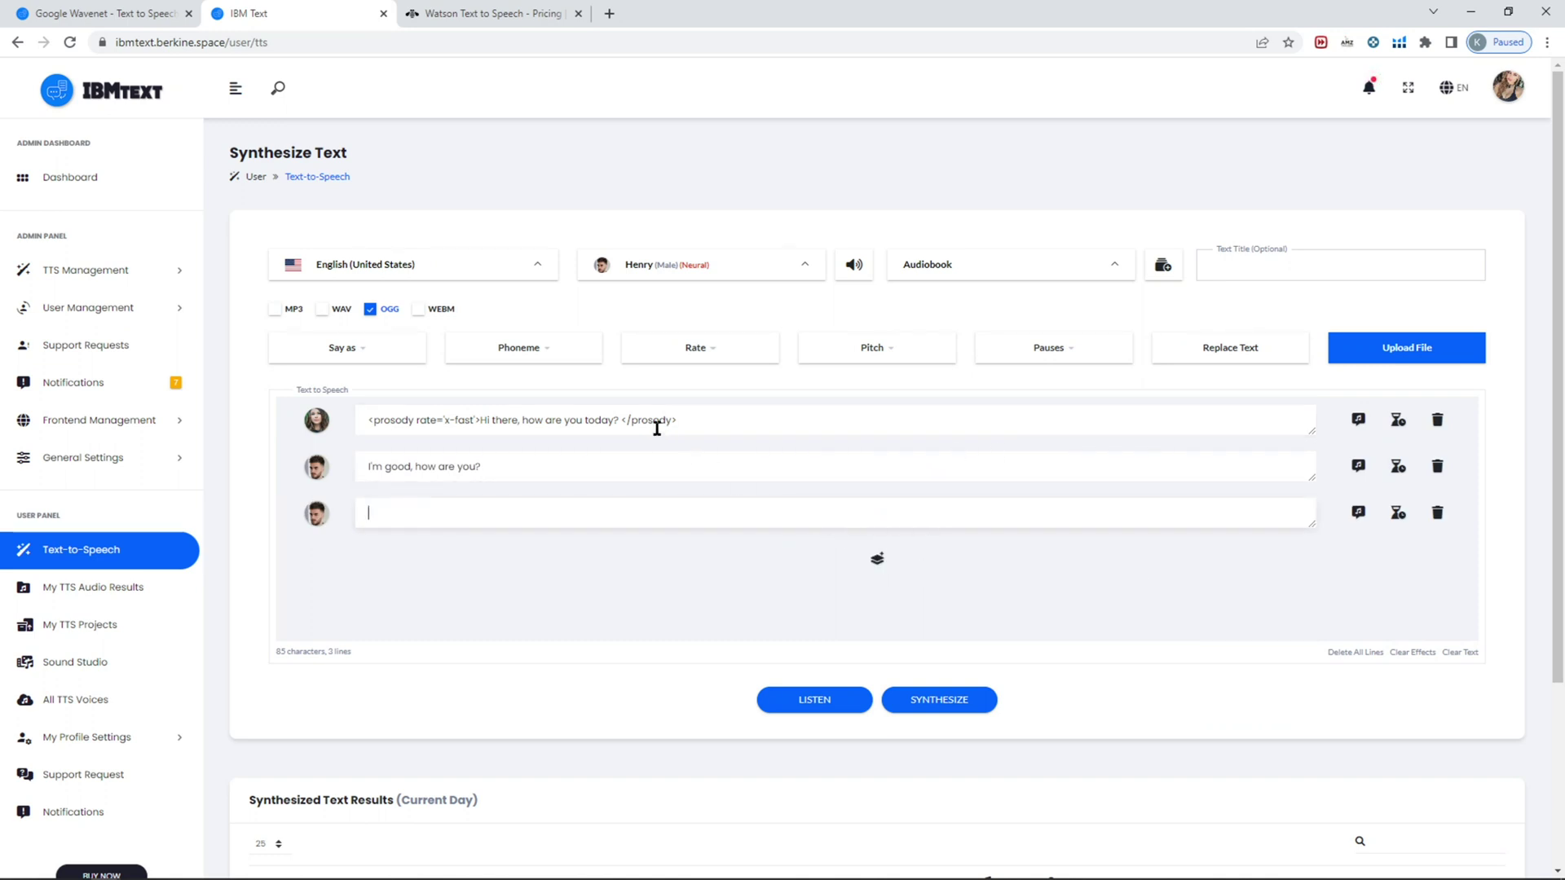
click(1358, 419)
click(1358, 419)
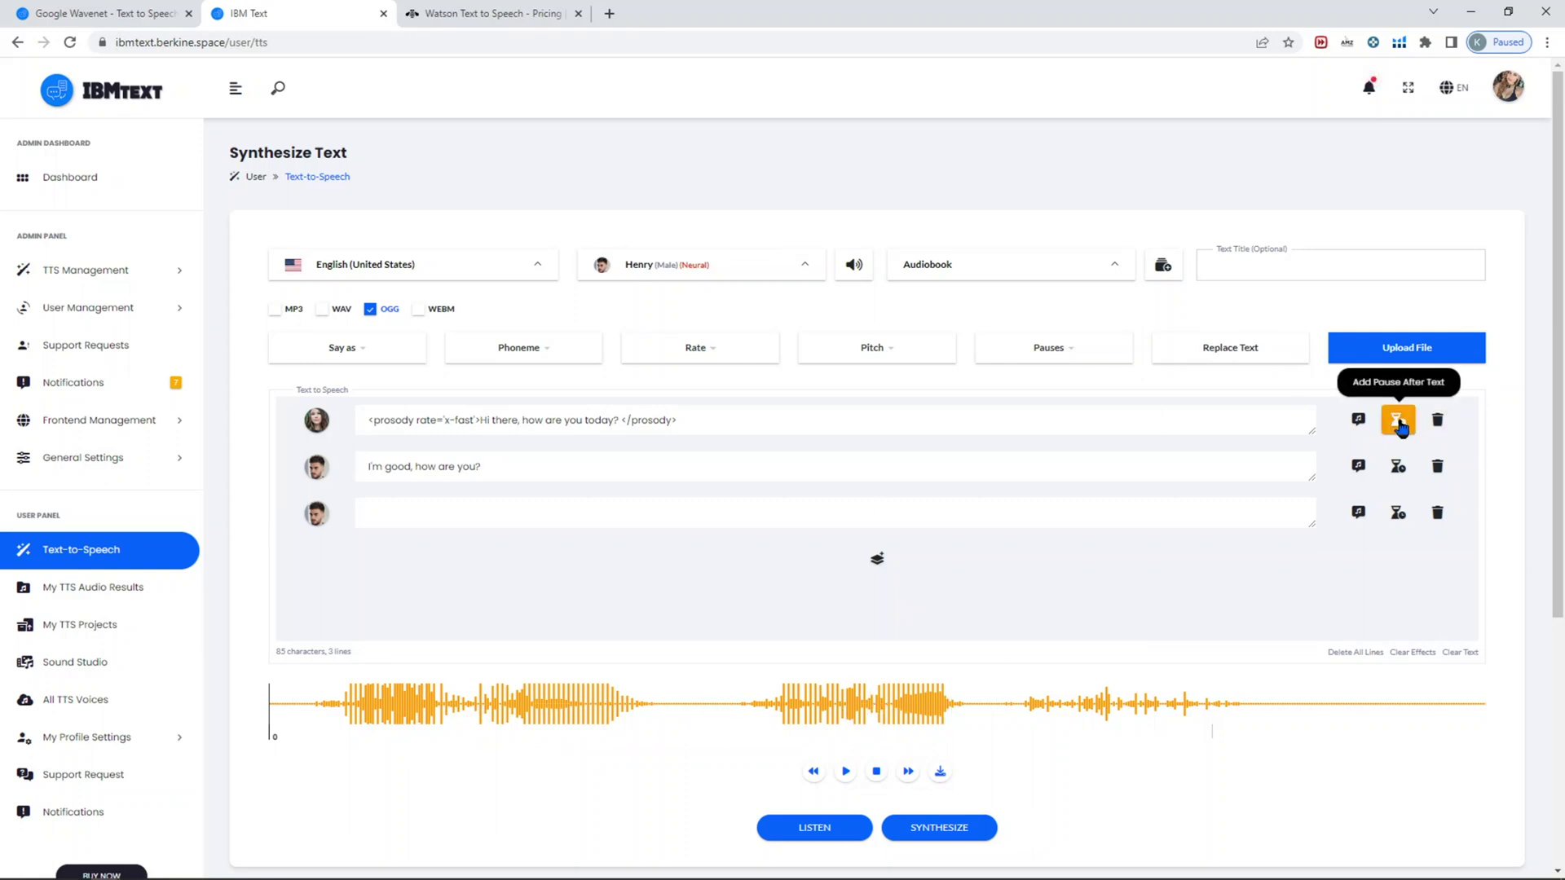
click(1149, 424)
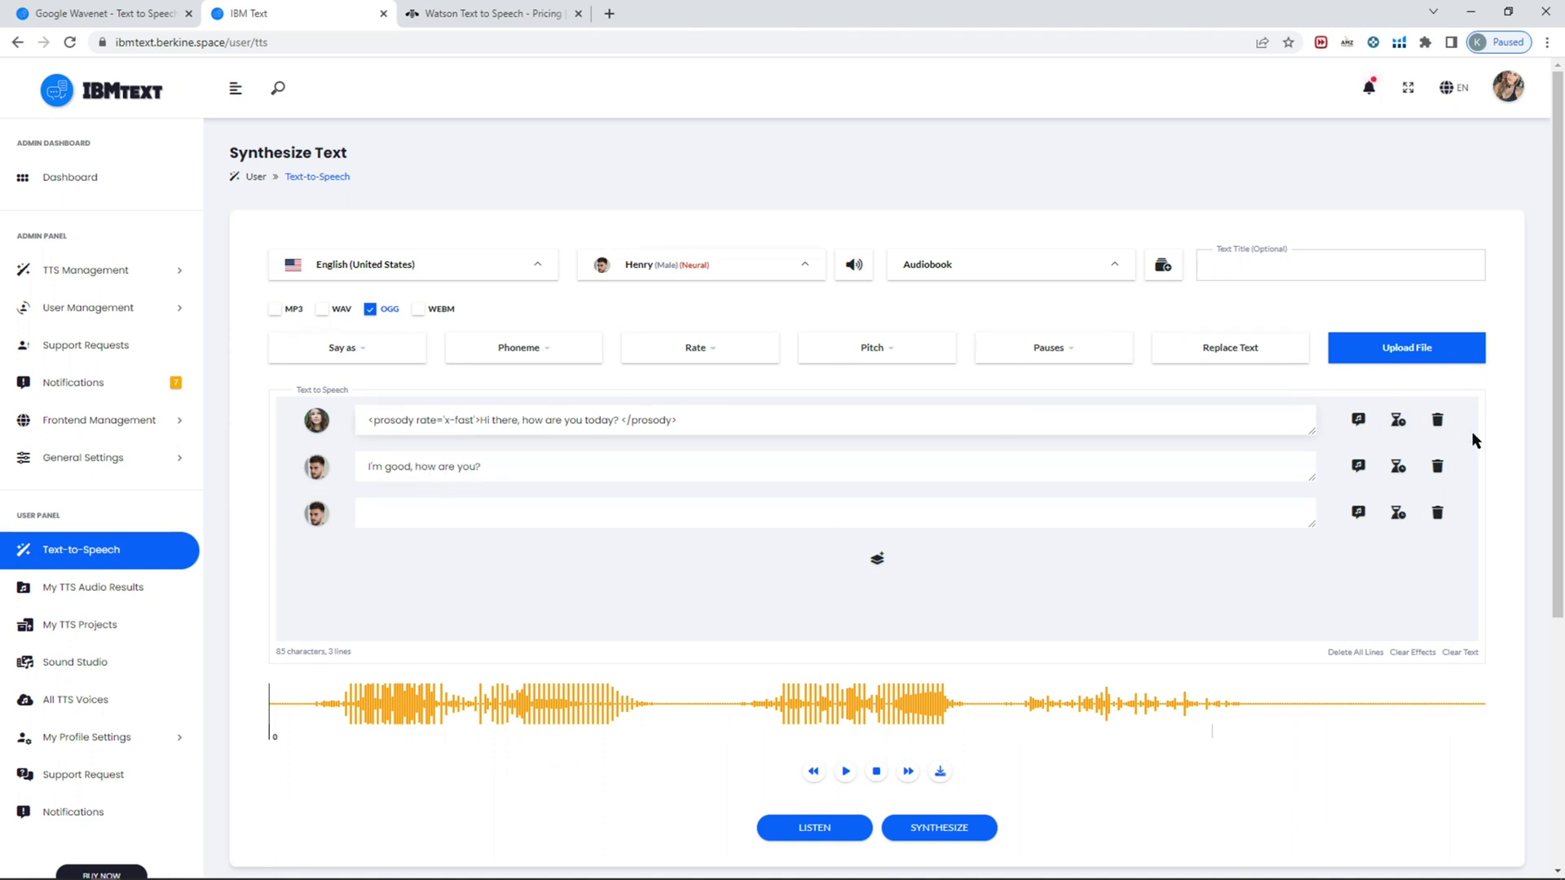
click(1436, 513)
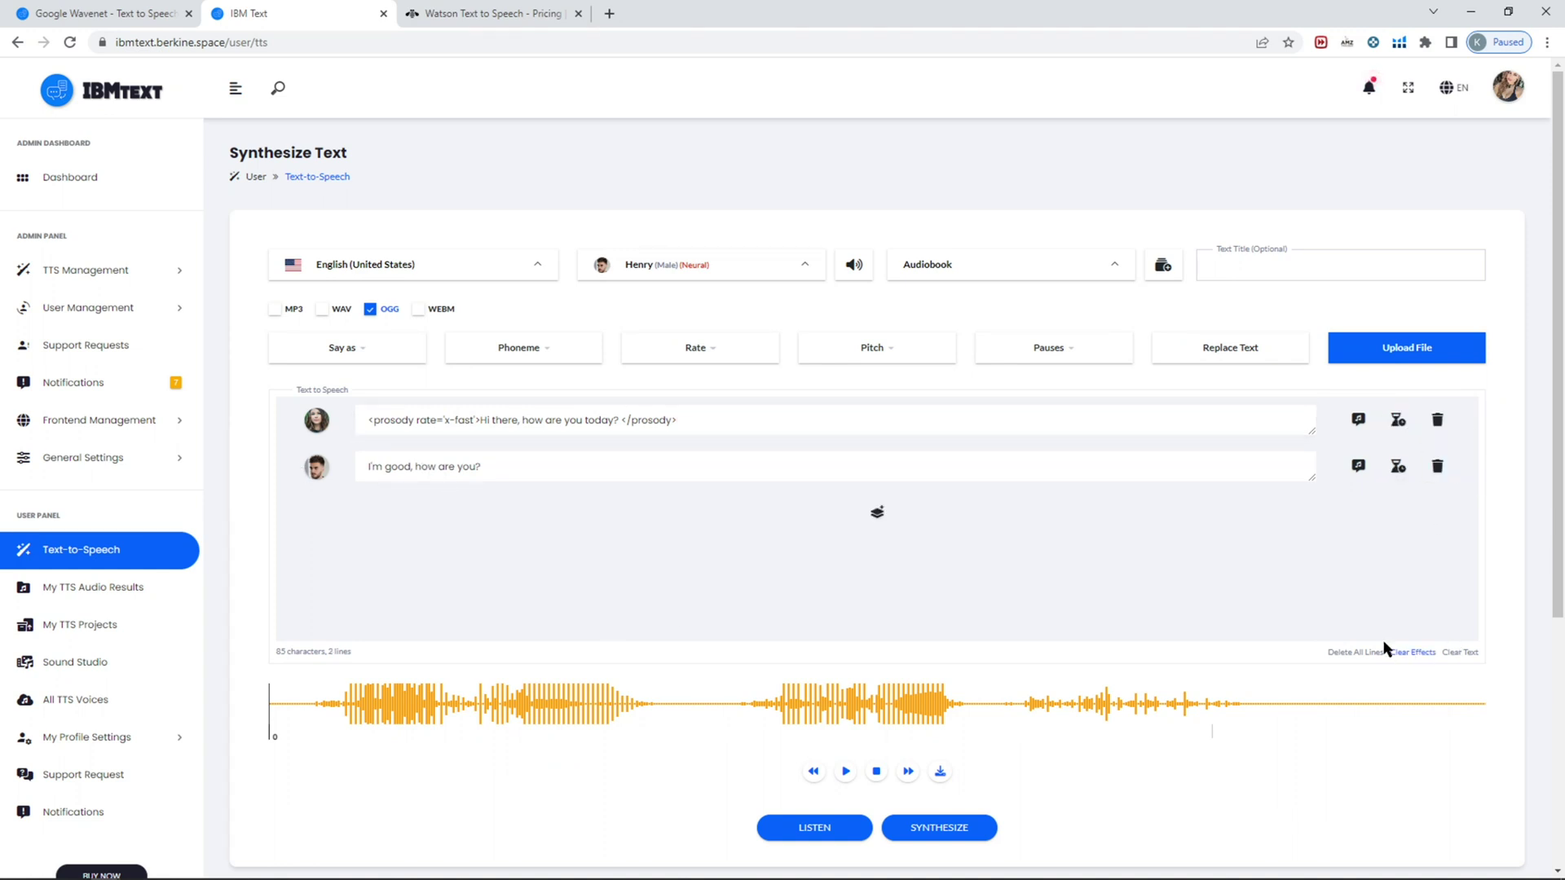
Step: Clear all dialogue lines and scroll down to today's synthesized results
click(1355, 652)
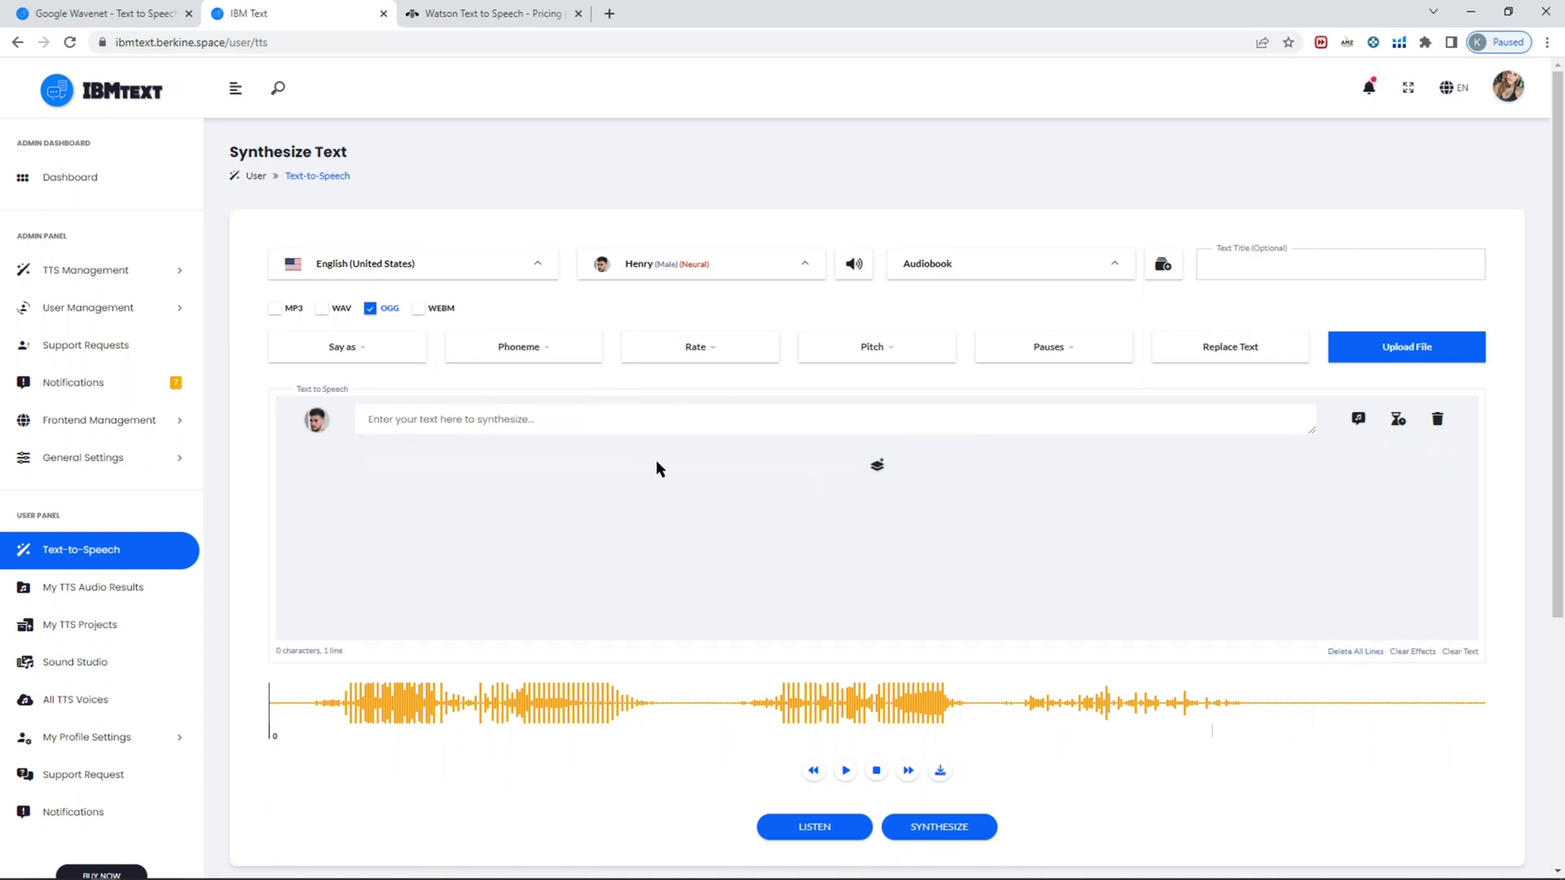
scroll(657, 465, down, 4)
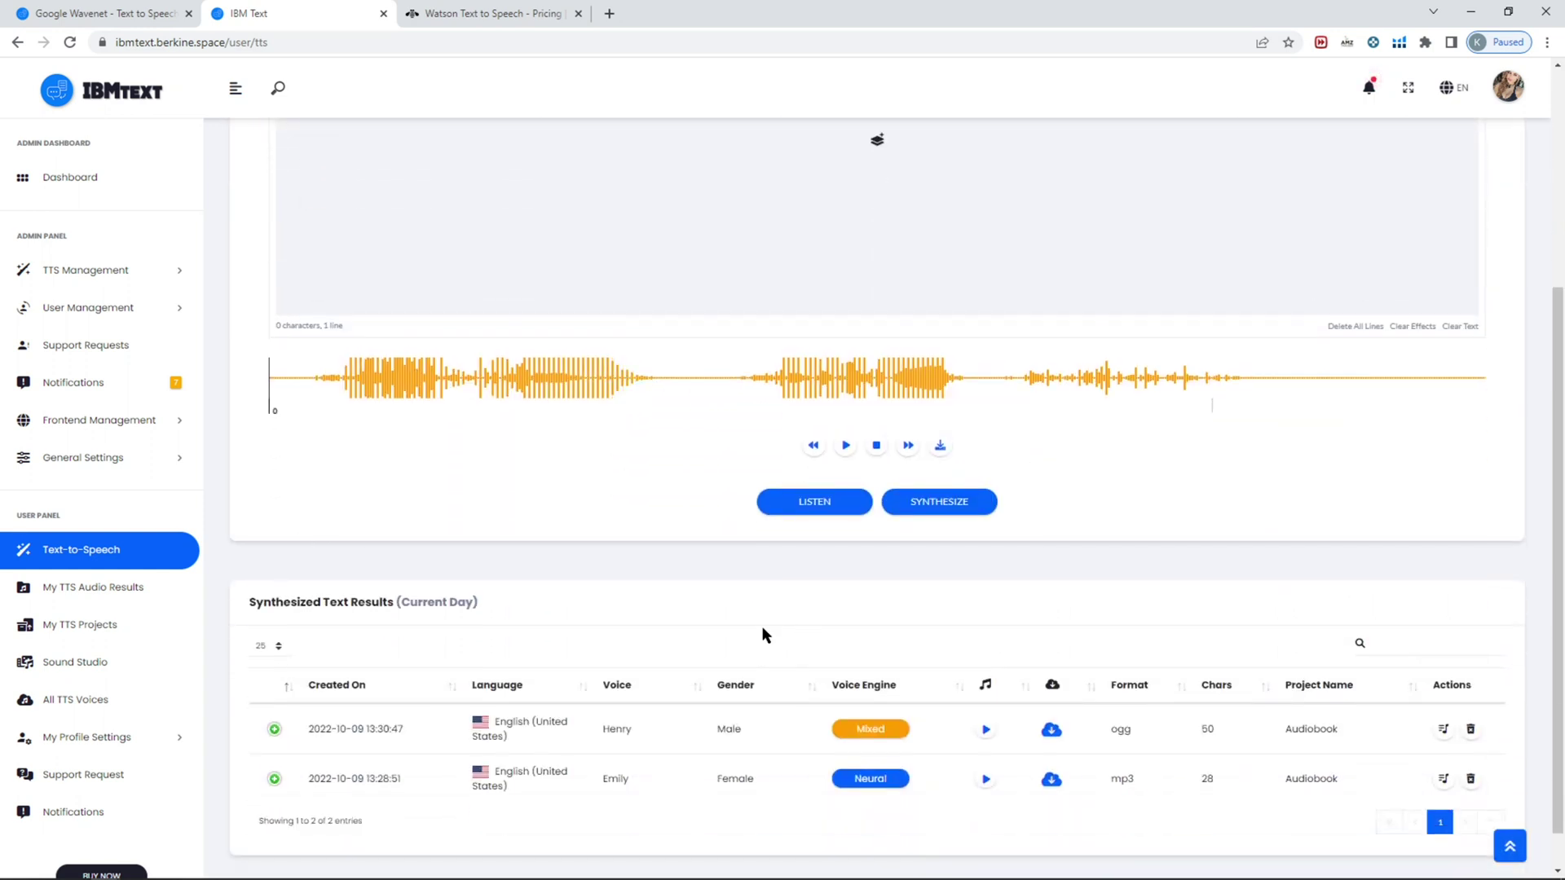
scroll(761, 630, down, 1)
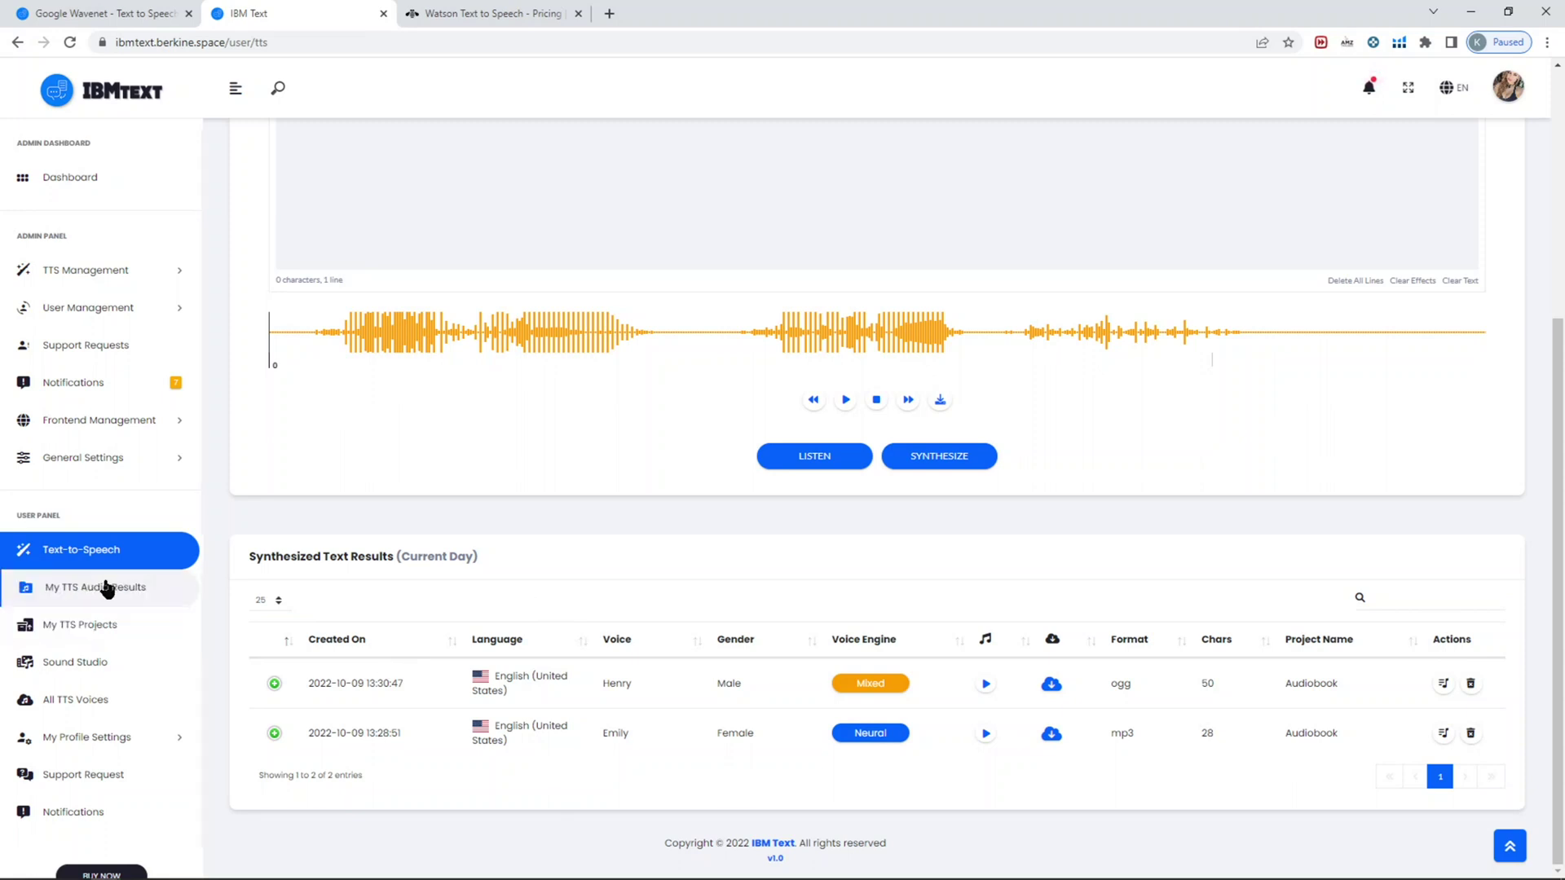
Step: Browse the full list of synthesized audio results
click(106, 589)
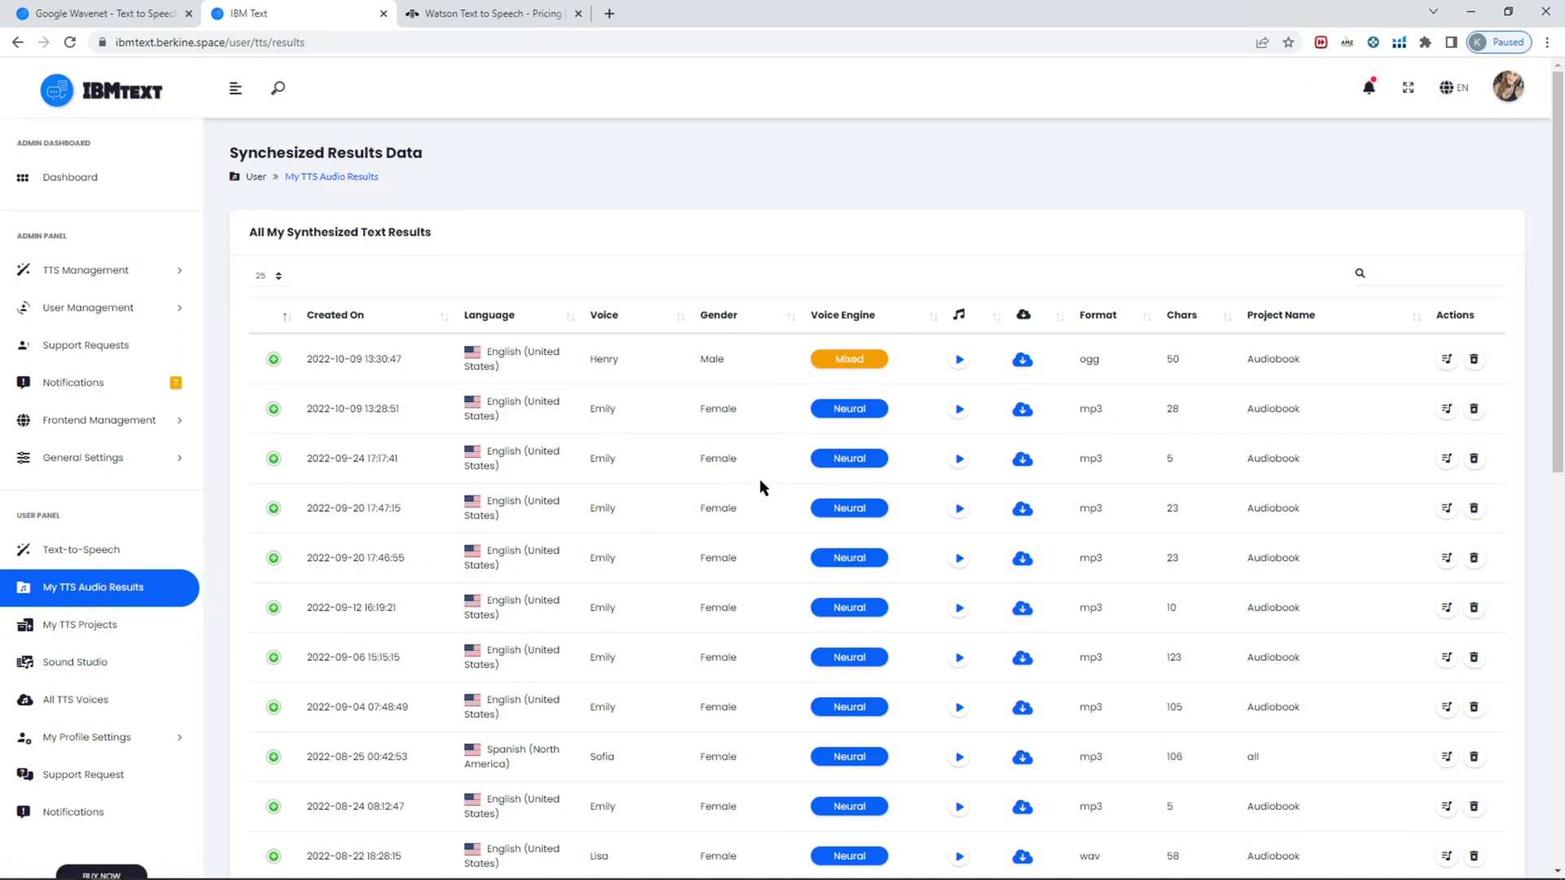
scroll(796, 479, down, 3)
scroll(790, 485, down, 7)
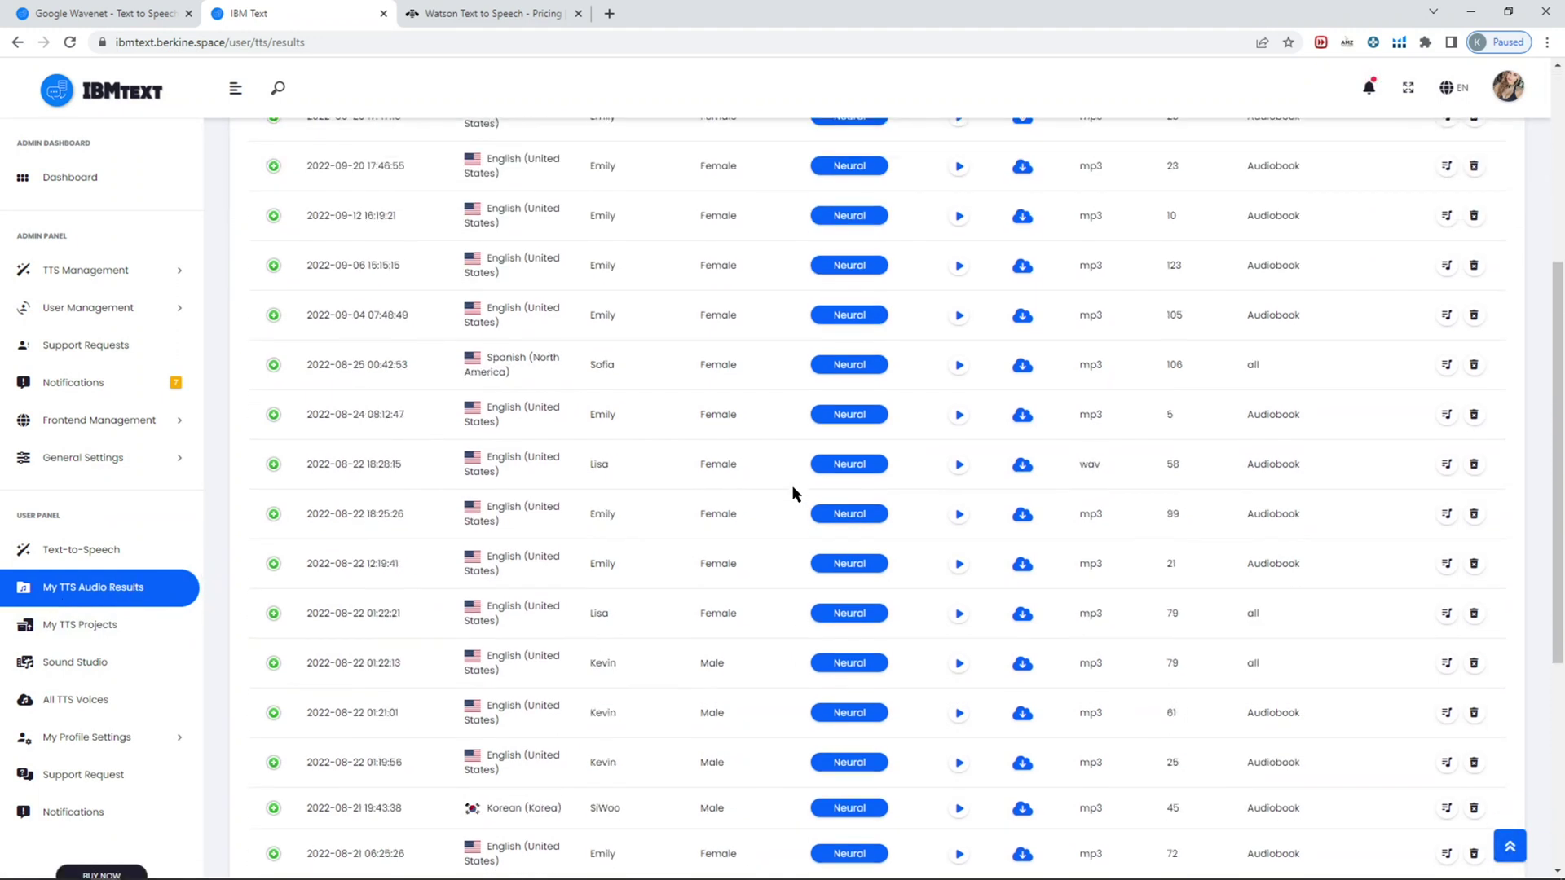
scroll(775, 516, up, 10)
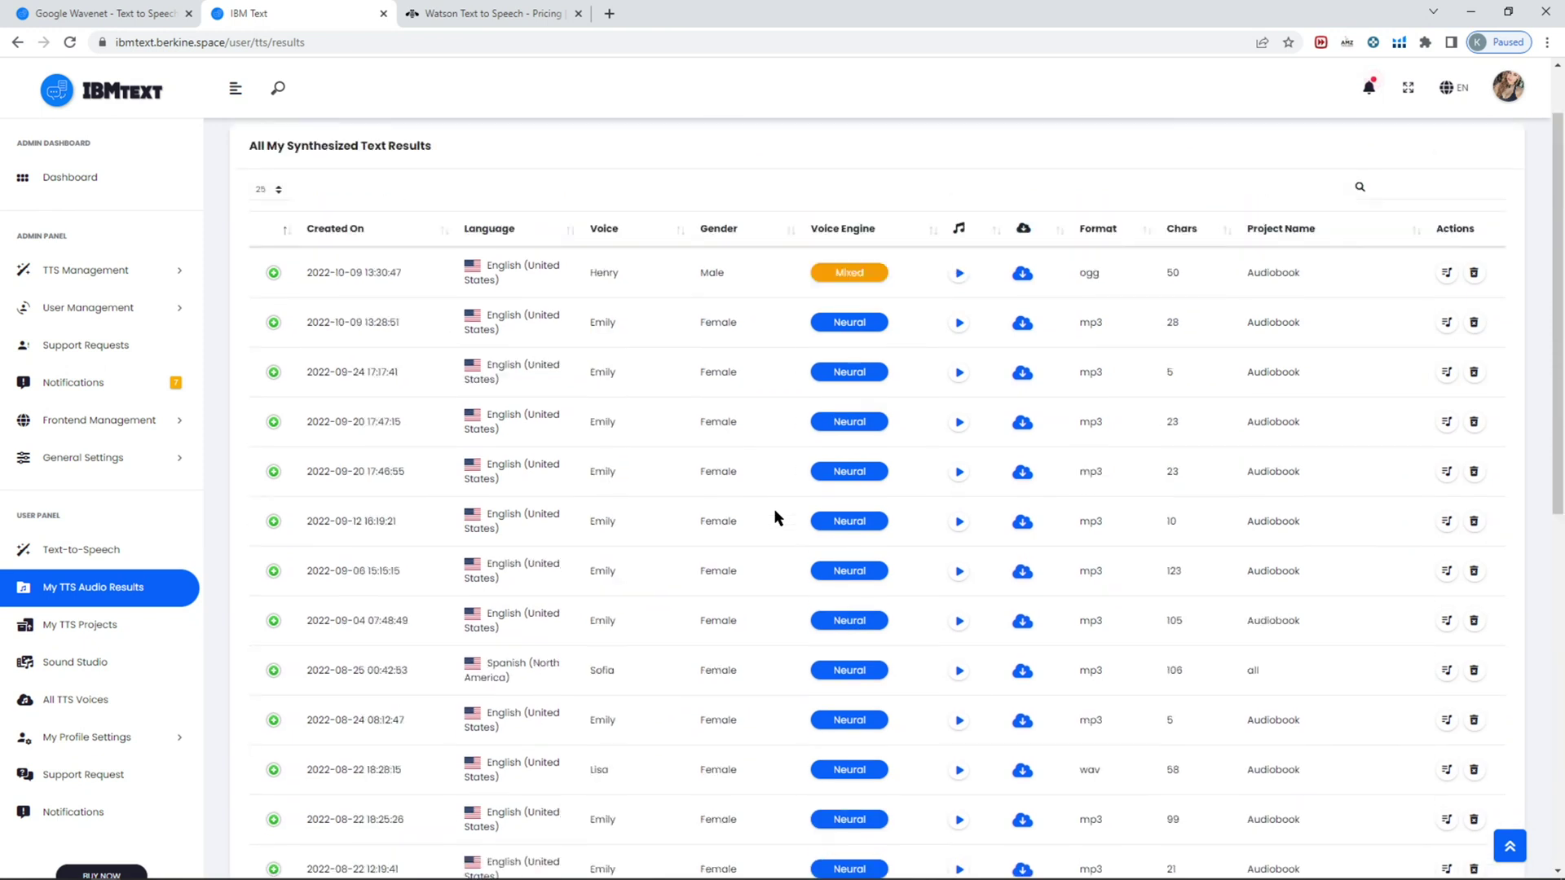
scroll(720, 633, down, 4)
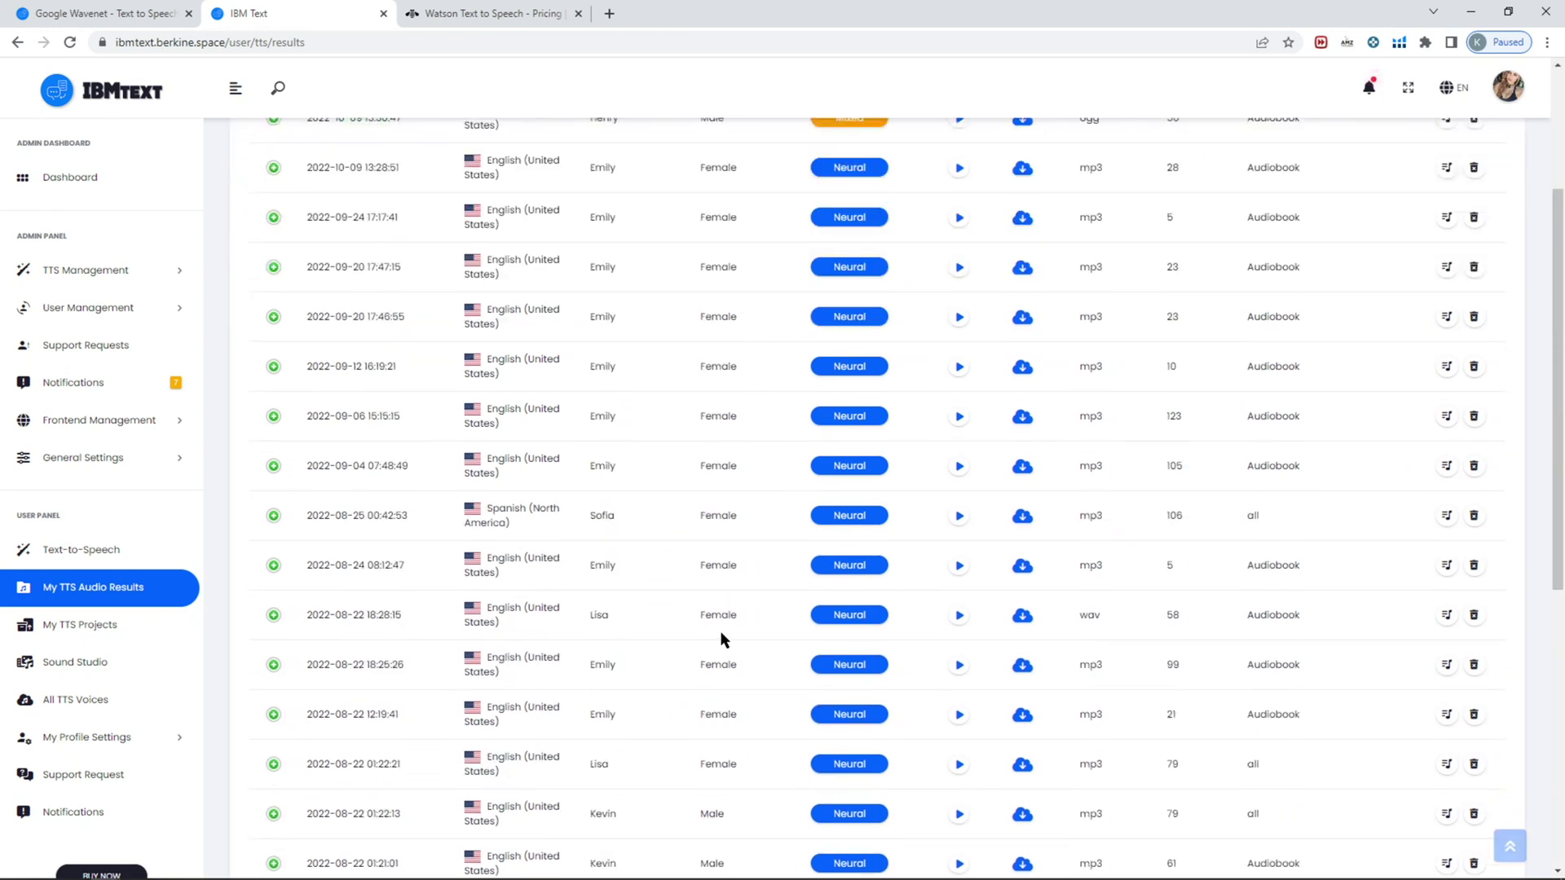
scroll(720, 633, up, 4)
scroll(721, 632, down, 4)
scroll(721, 631, up, 3)
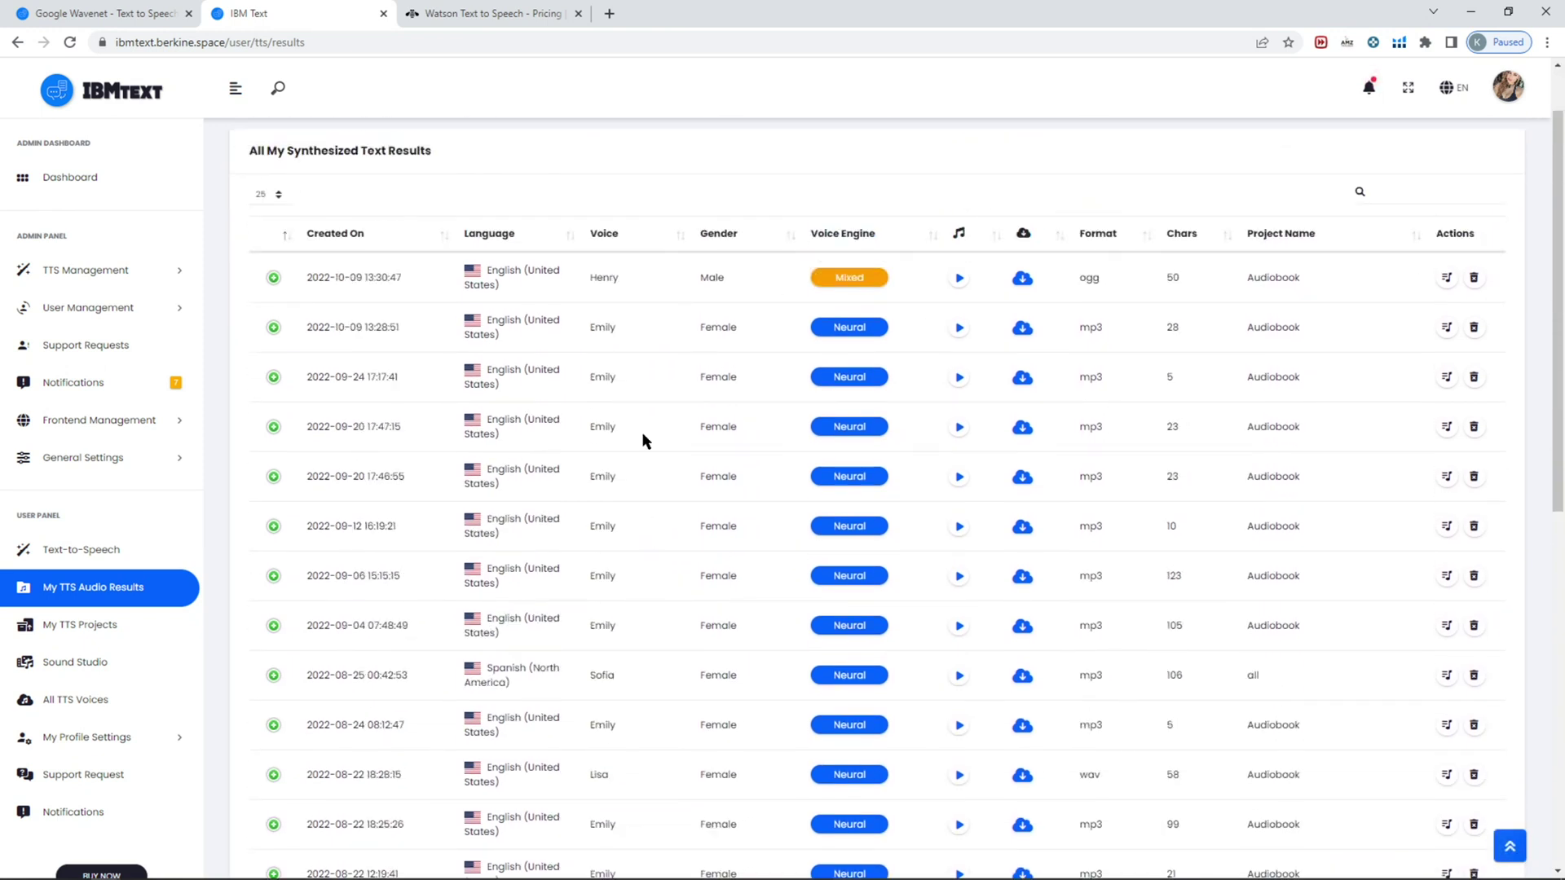
Step: Expand and collapse the third result's text, then go to My TTS Projects
click(274, 376)
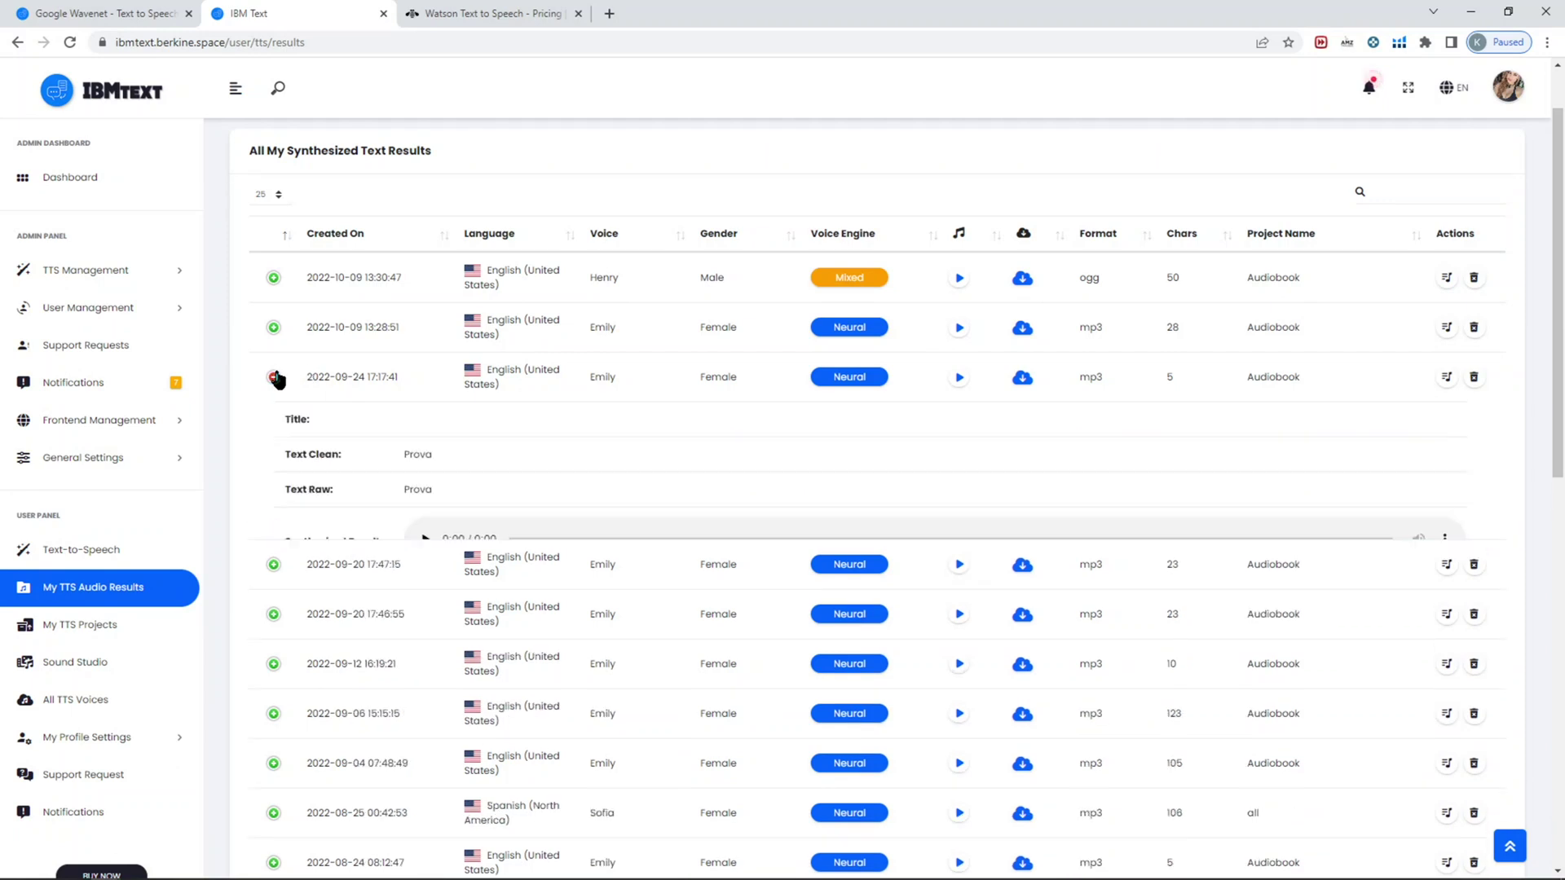
click(274, 377)
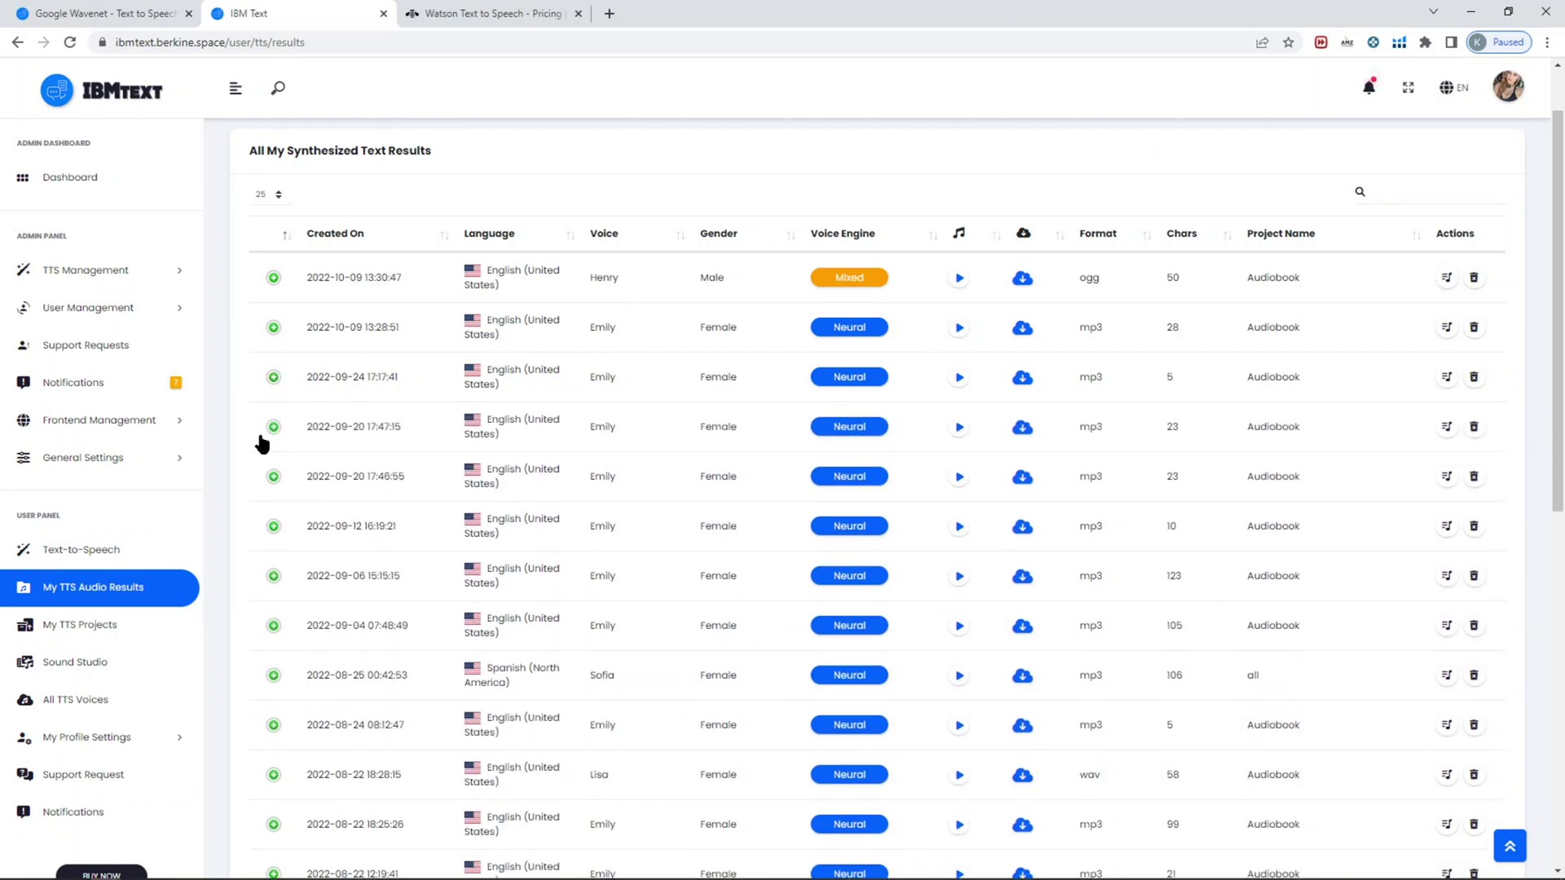
scroll(98, 579, down, 1)
click(98, 602)
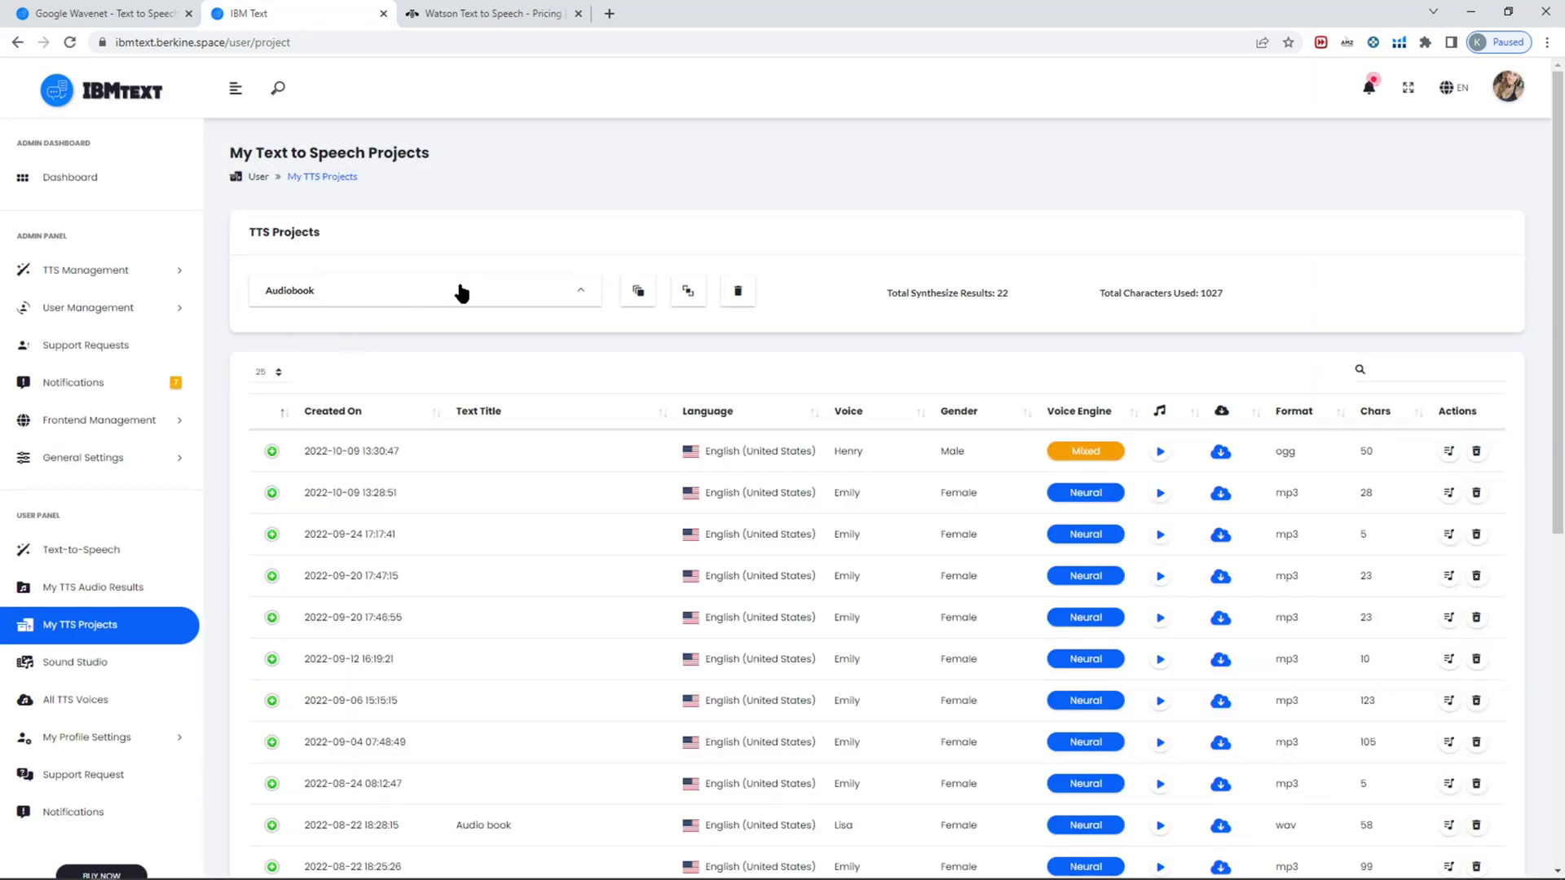
Step: Keep Audiobook as the shown project and cancel creating a new project
click(461, 293)
click(652, 285)
click(642, 290)
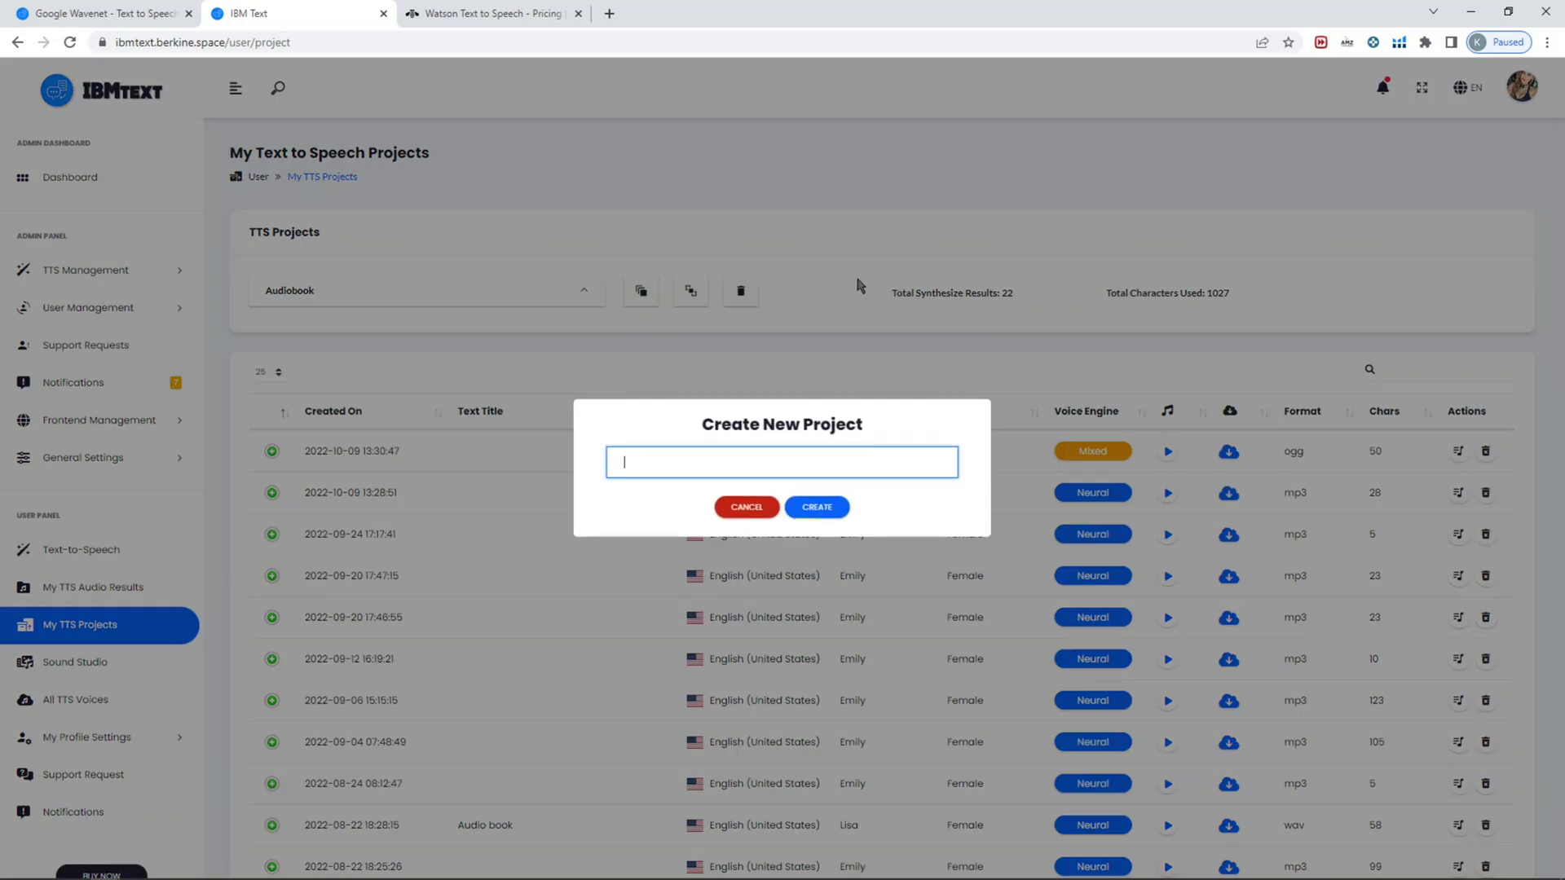
click(747, 507)
scroll(187, 523, down, 1)
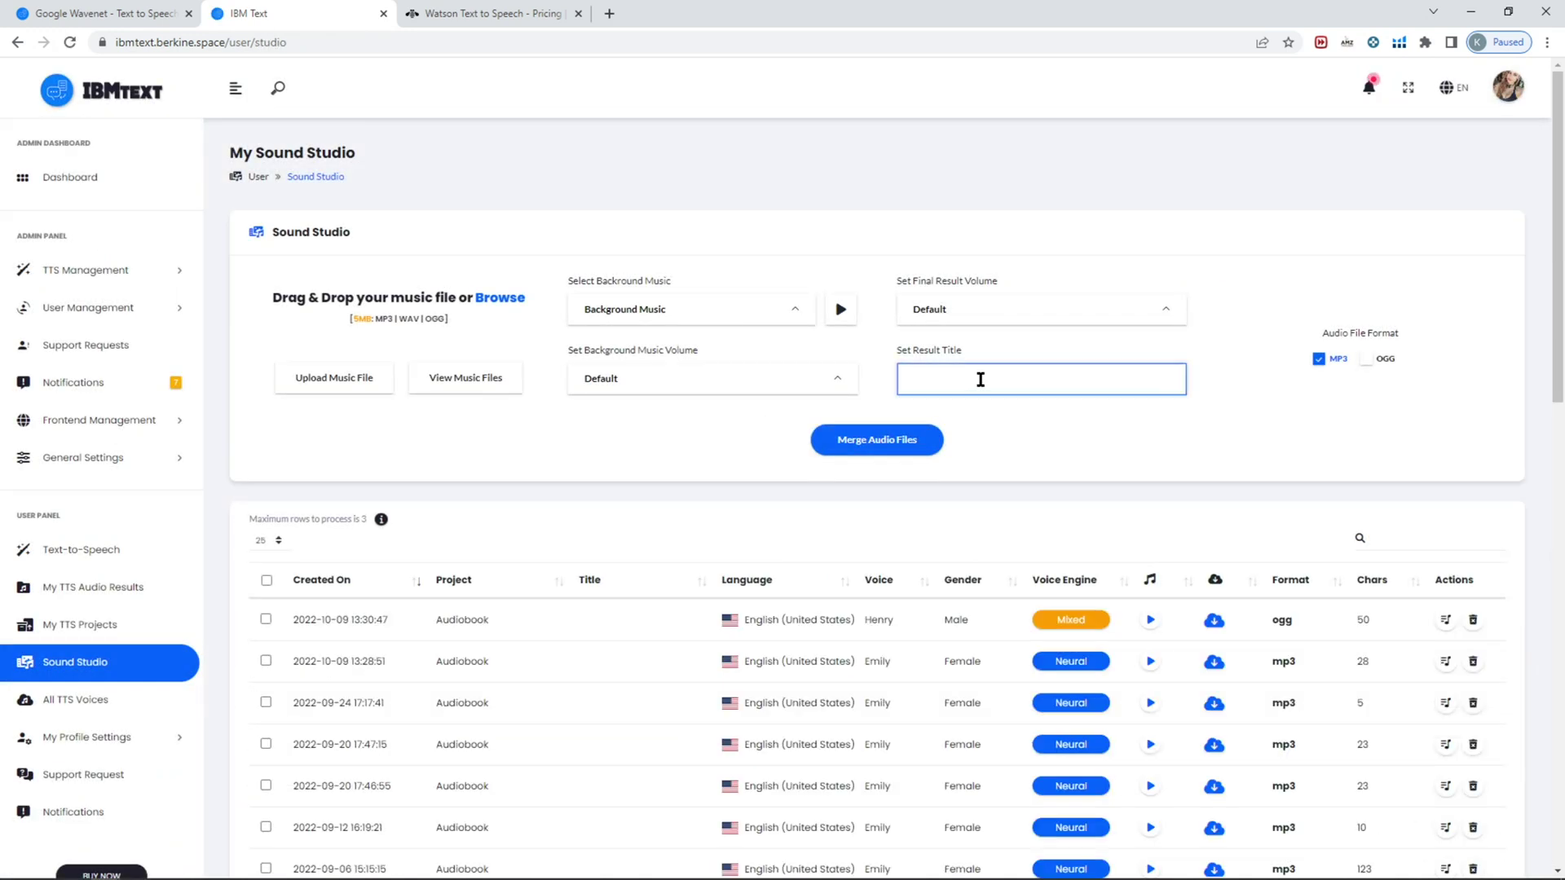
Step: Scroll through the Sound Studio results table to review the synthesized clips
scroll(1242, 339, down, 2)
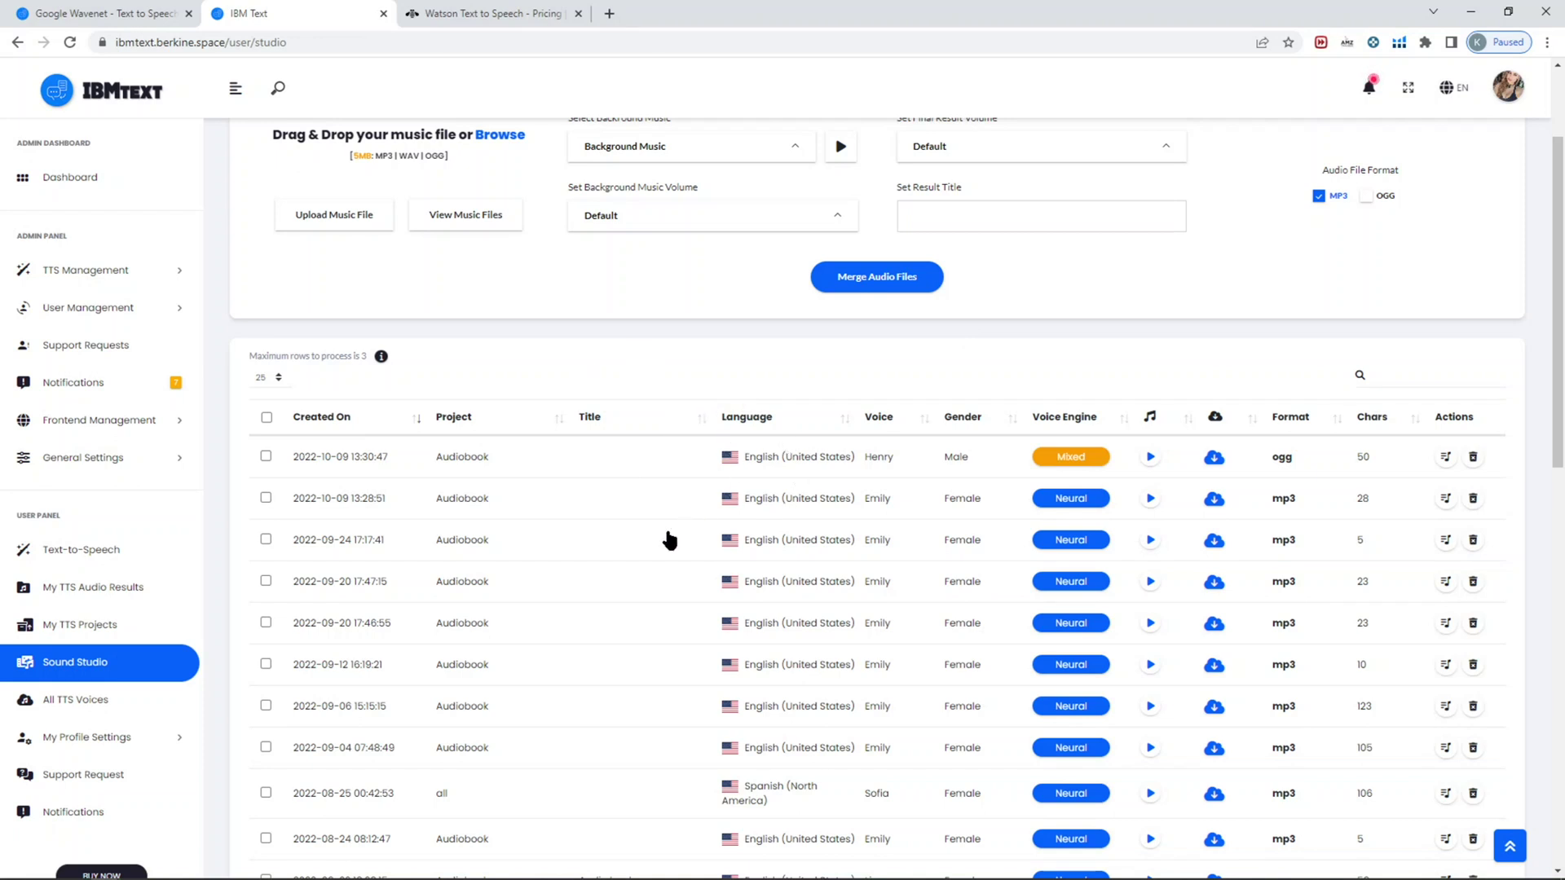
scroll(691, 452, up, 2)
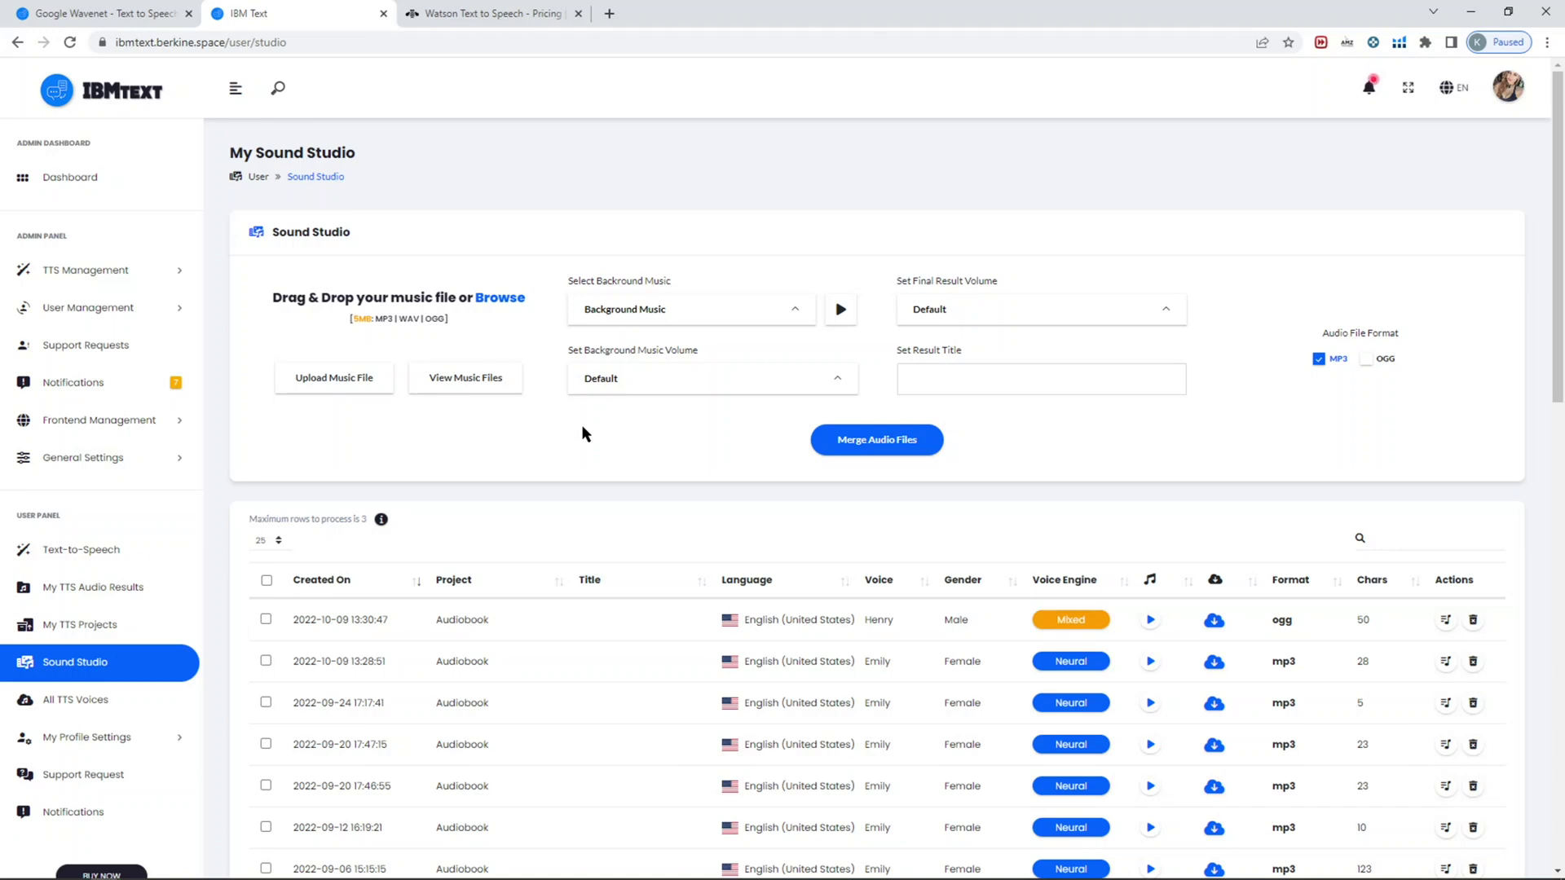
scroll(586, 434, down, 2)
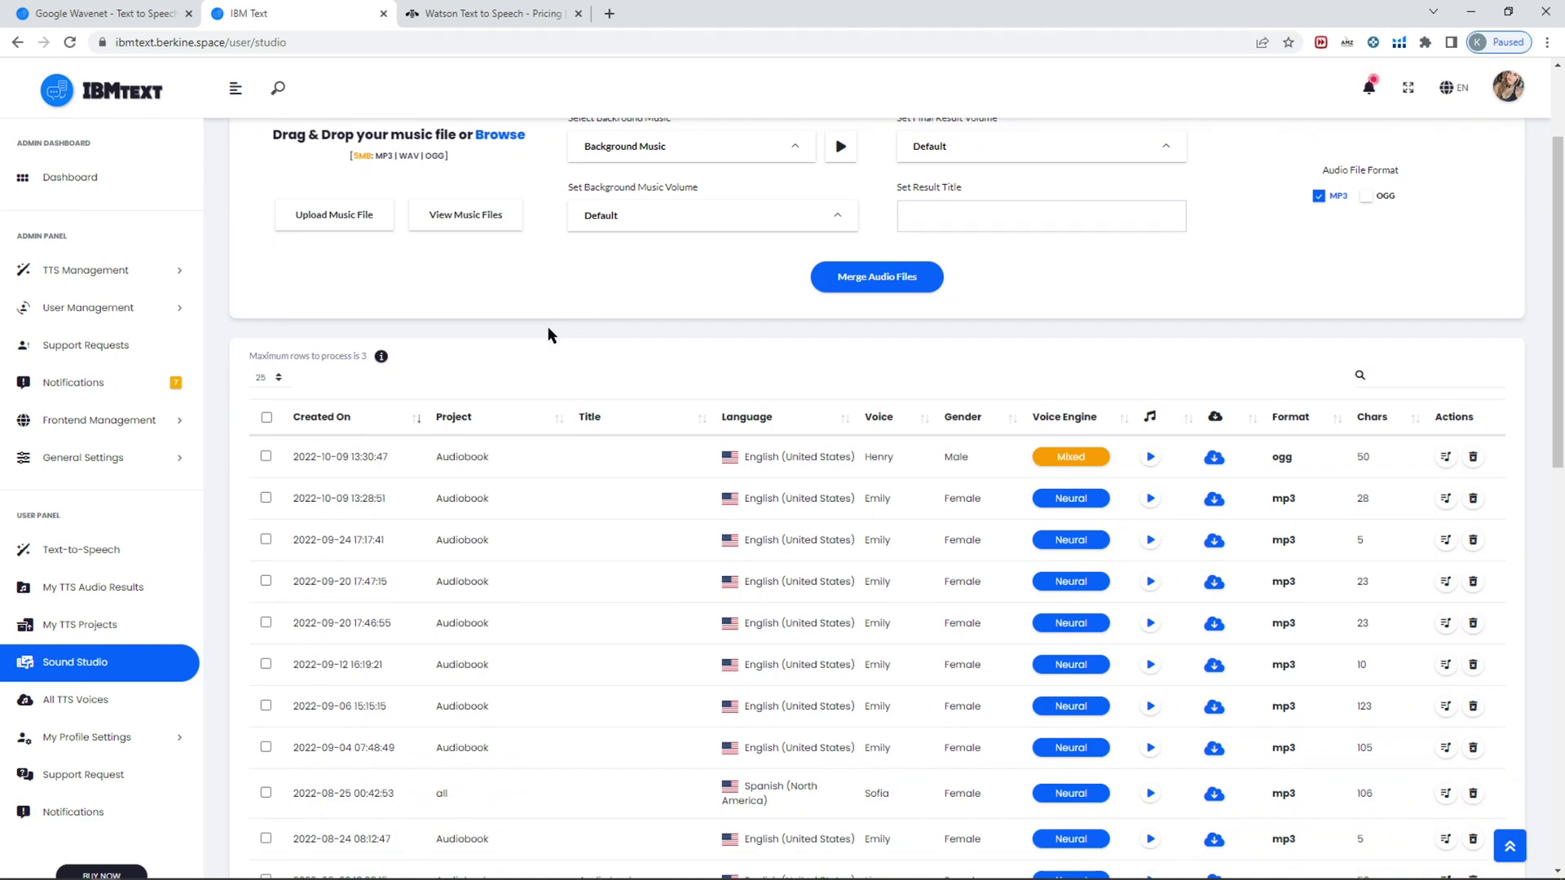
scroll(546, 334, down, 10)
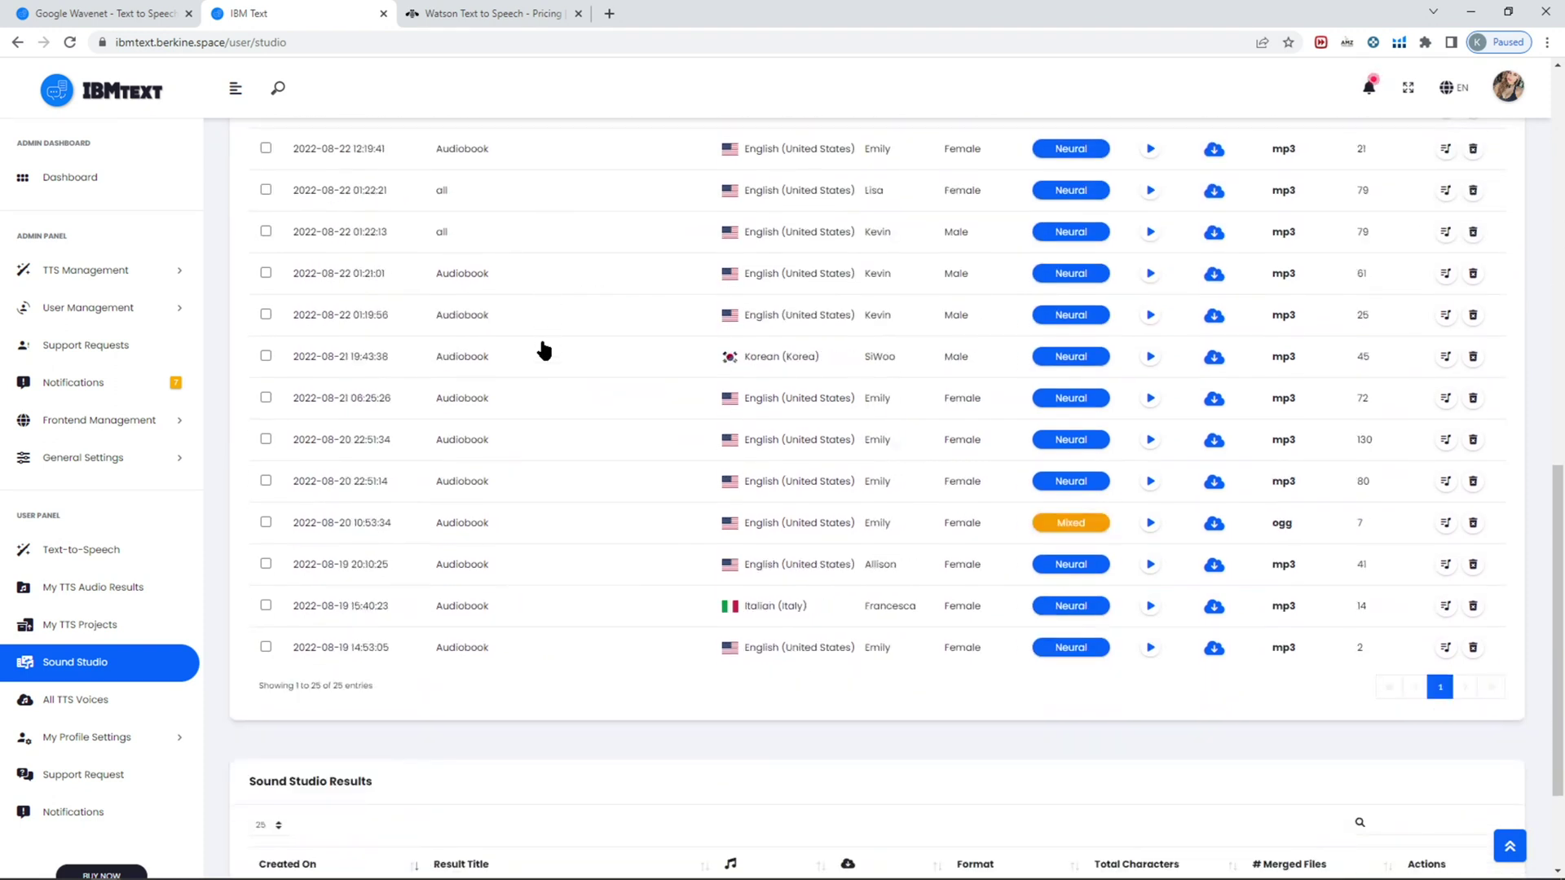
scroll(543, 350, down, 2)
scroll(552, 363, up, 7)
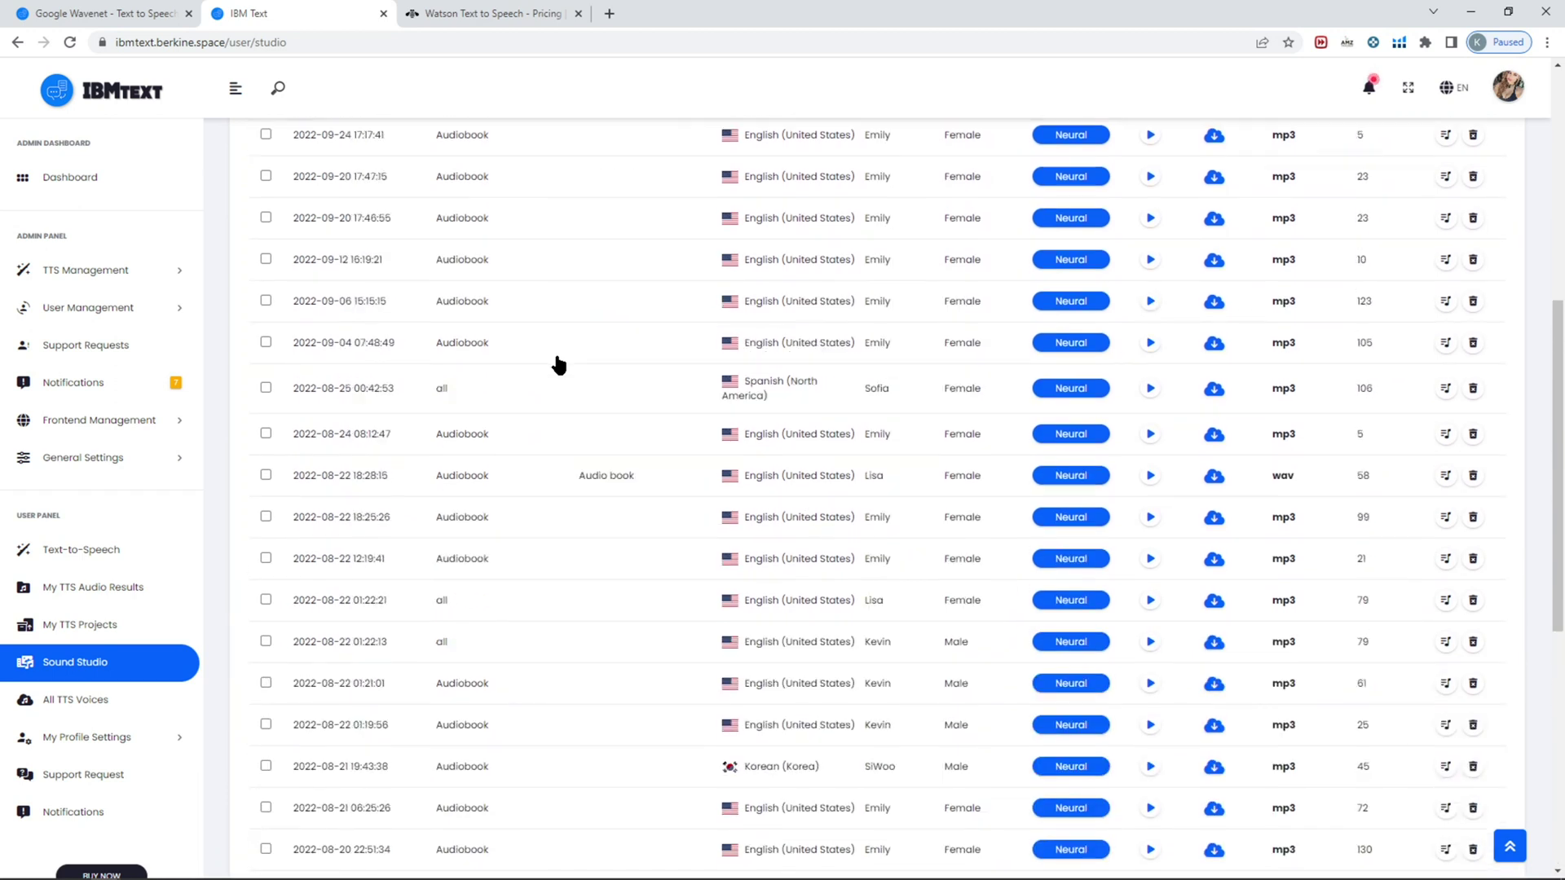
scroll(554, 362, up, 4)
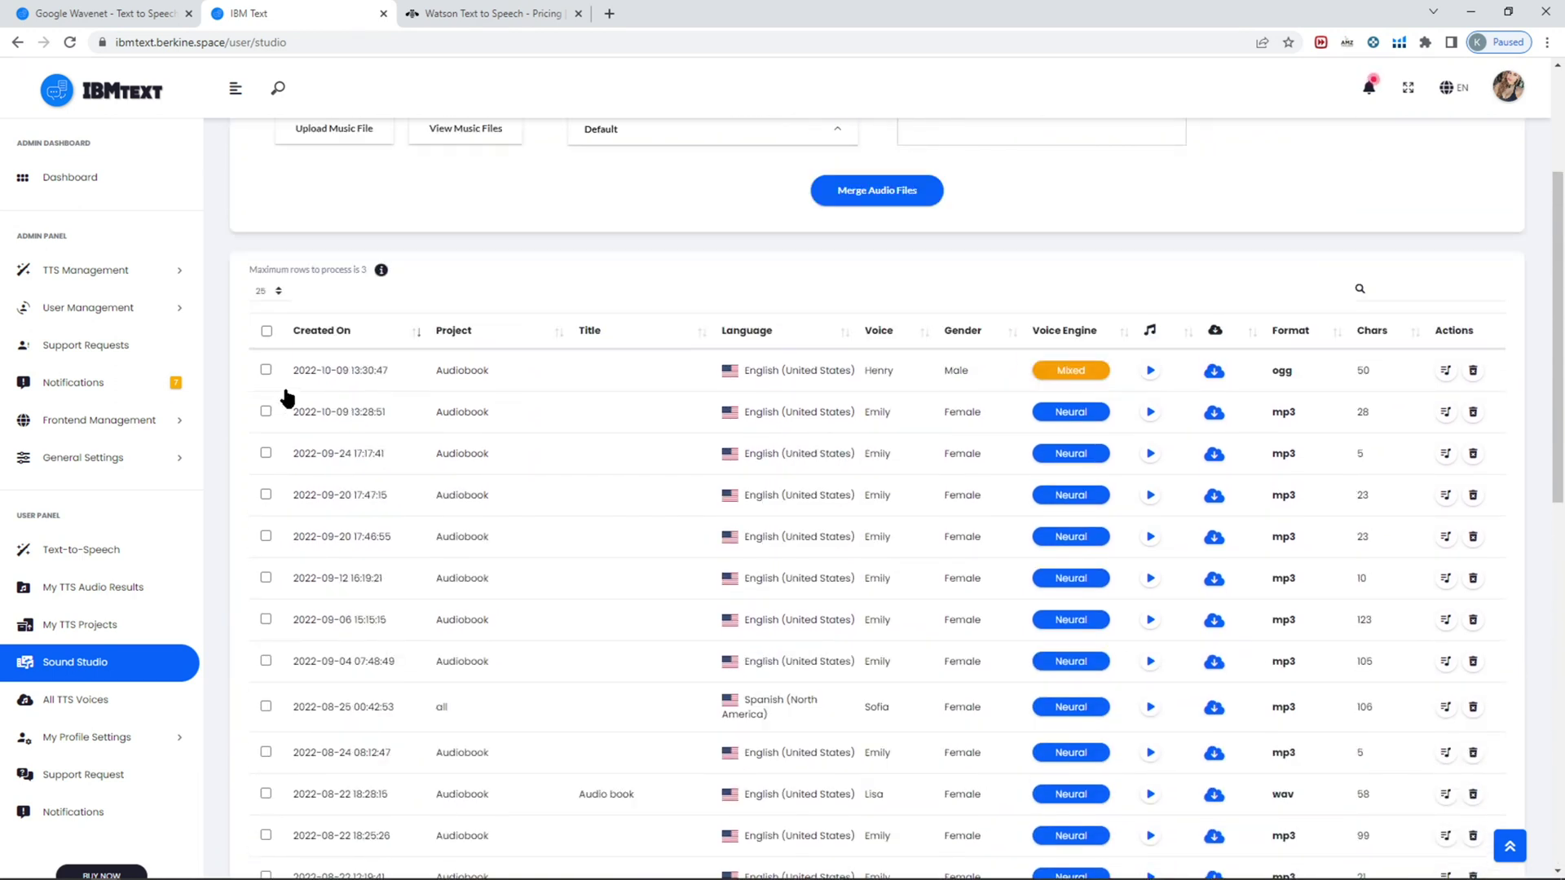
Step: Include the 13:30:47 and 13:28:51 results in the merge, placing 13:30:47 second
click(464, 390)
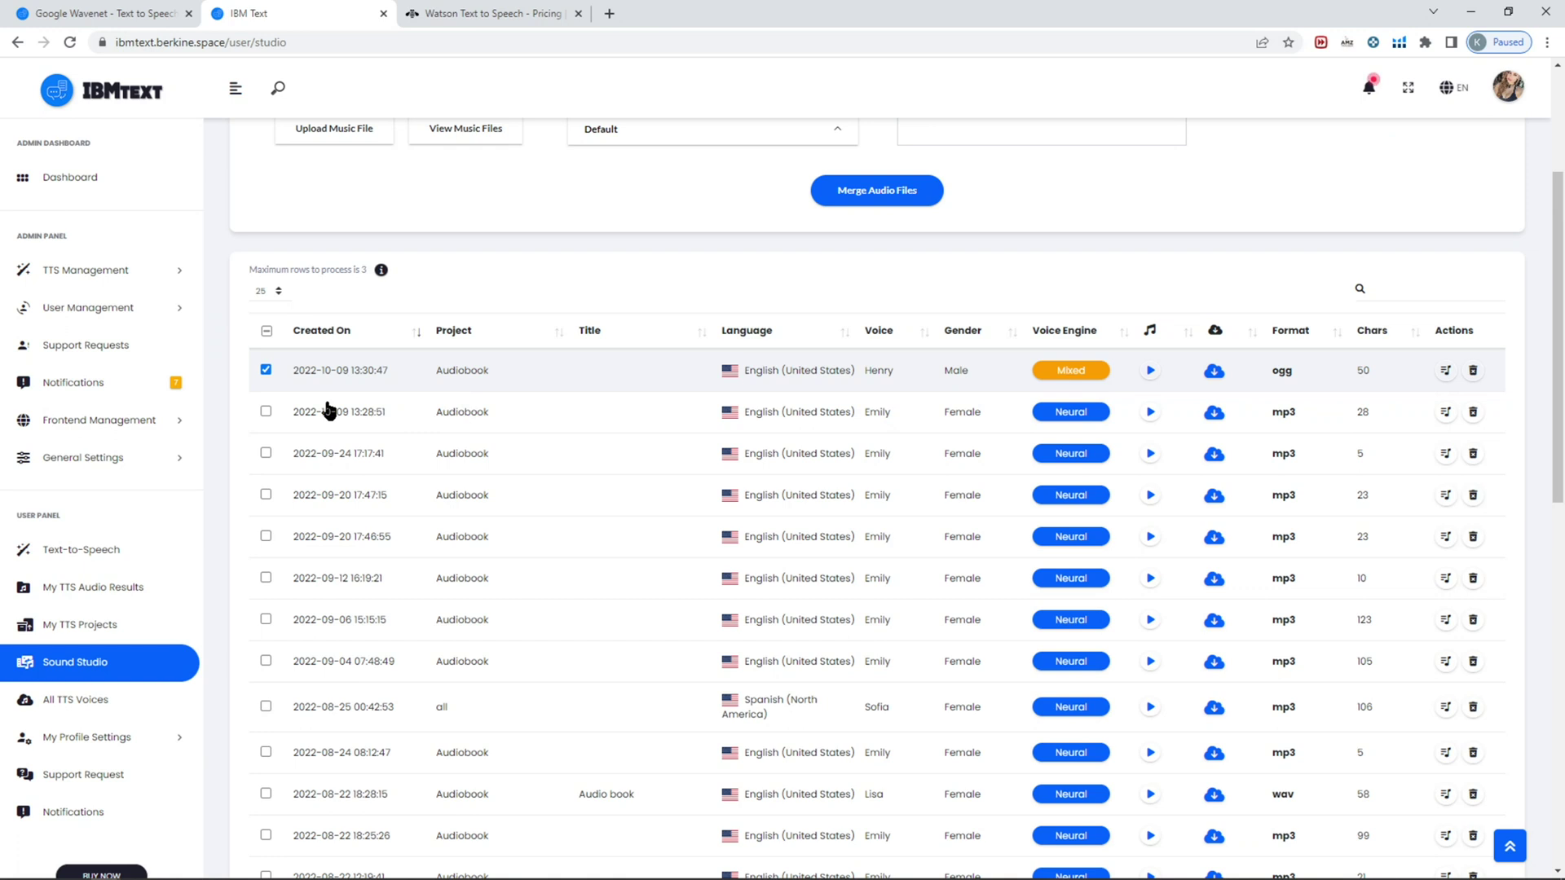
click(328, 412)
drag(266, 381, 273, 413)
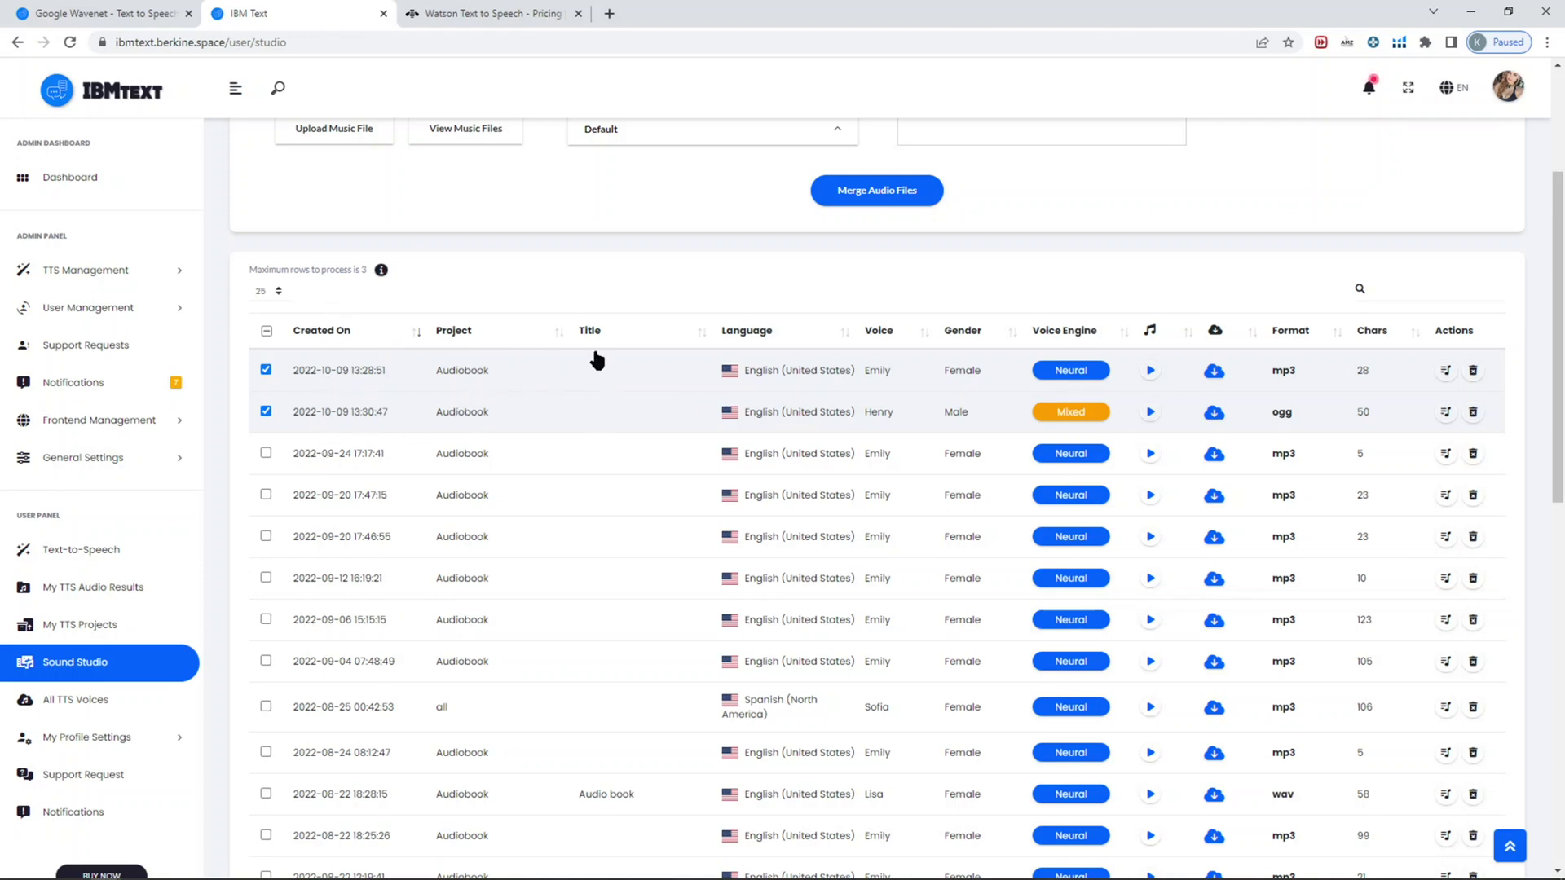
scroll(664, 318, up, 2)
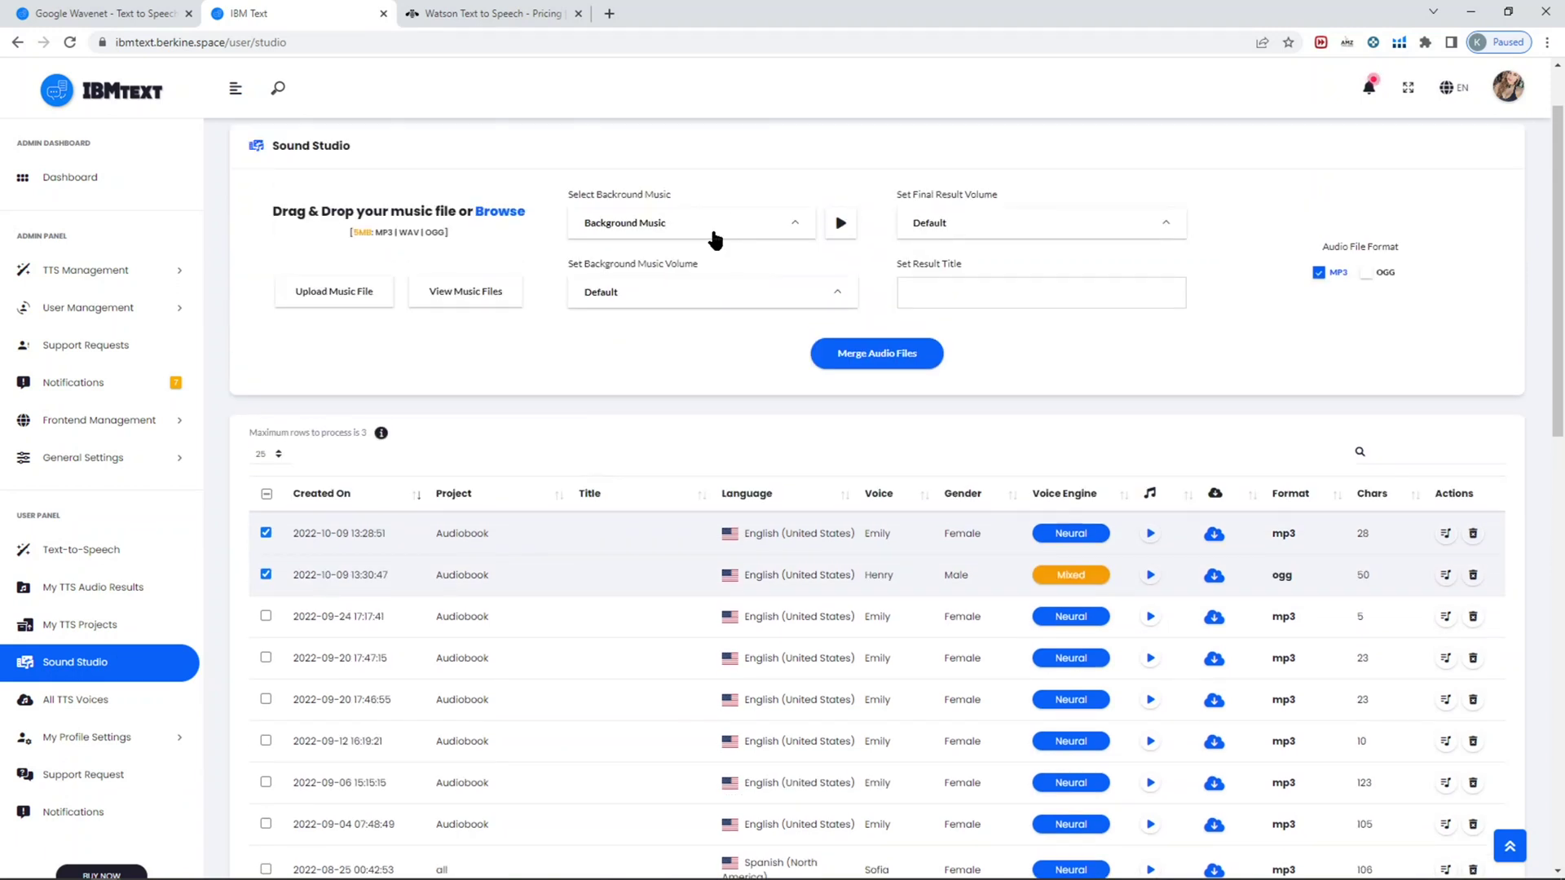
Step: Keep background music volume at Default and MP3 output, then go to All TTS Voices
click(728, 296)
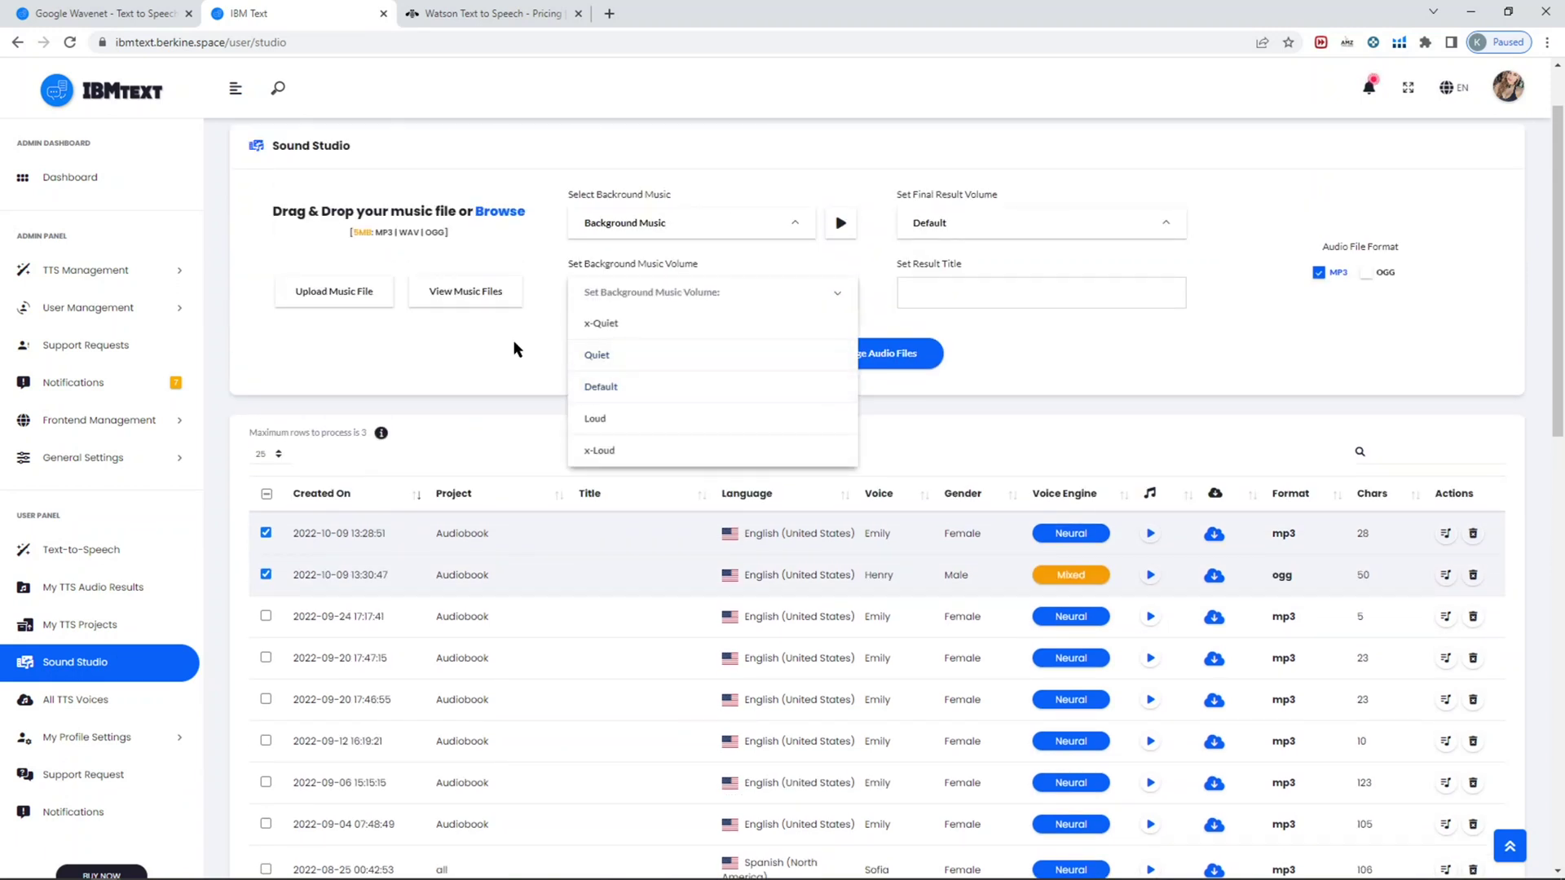
click(512, 340)
click(729, 298)
click(1223, 167)
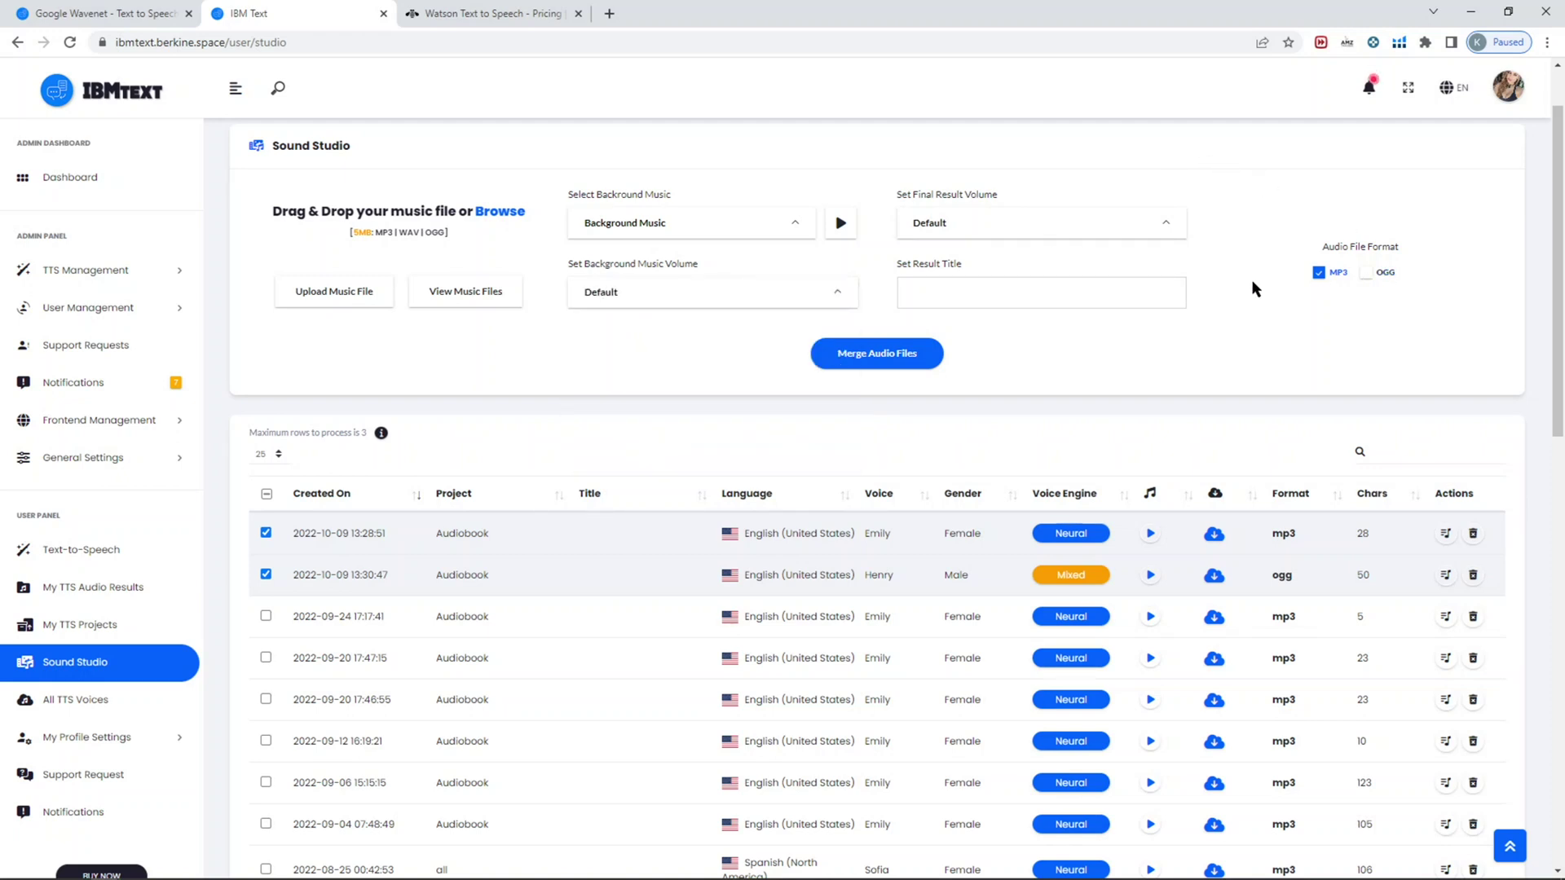
click(1367, 277)
click(1335, 275)
click(94, 699)
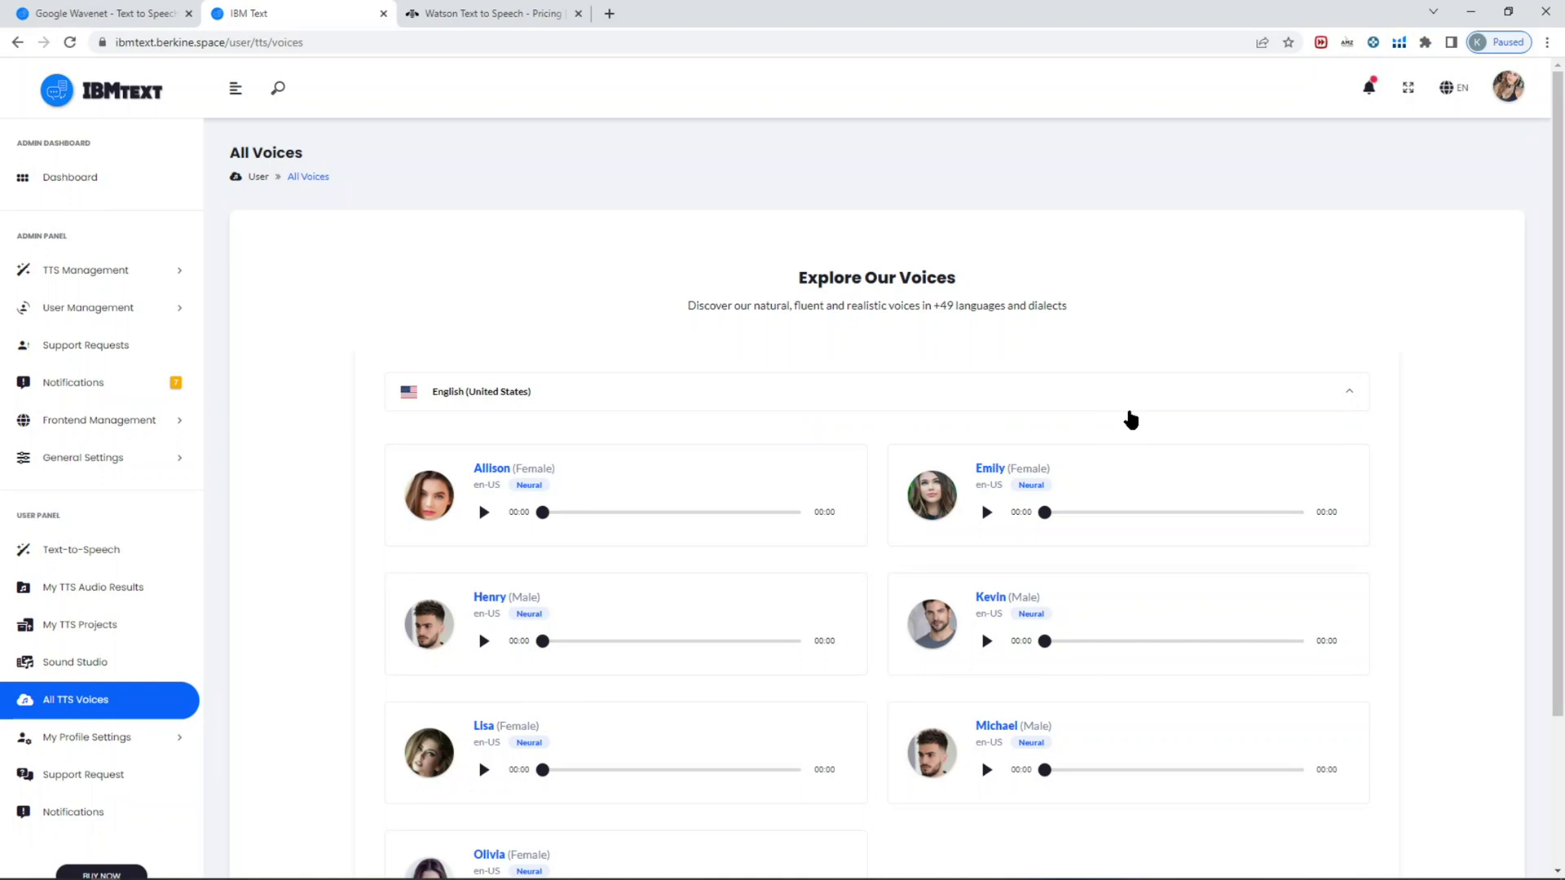
Step: Filter the voice catalogue to Dutch (Belgium) voices
scroll(1125, 417, down, 1)
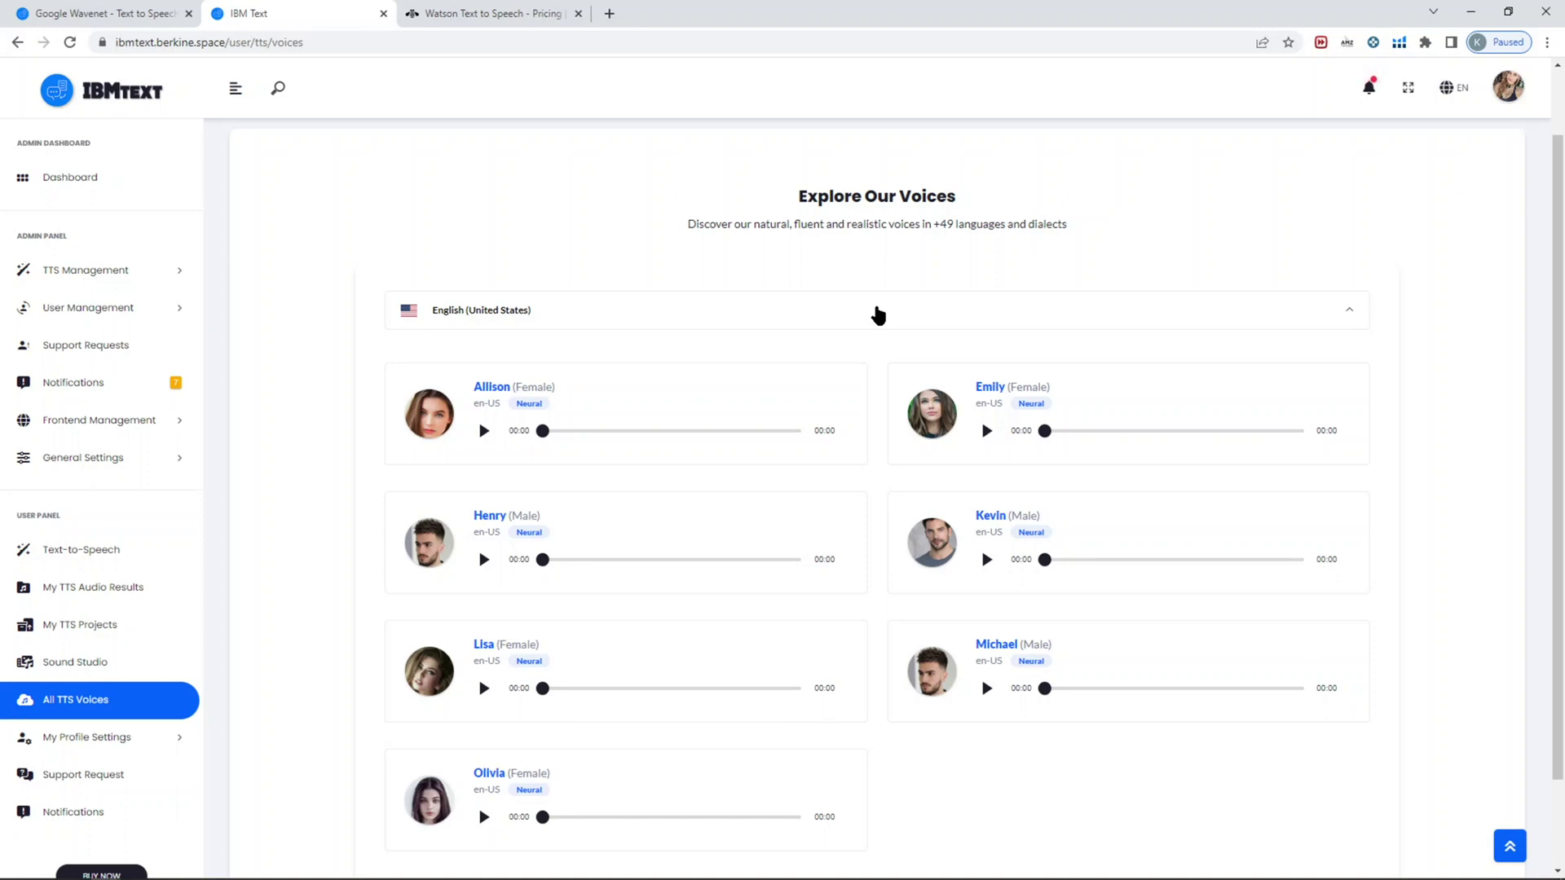
scroll(878, 316, down, 2)
click(865, 203)
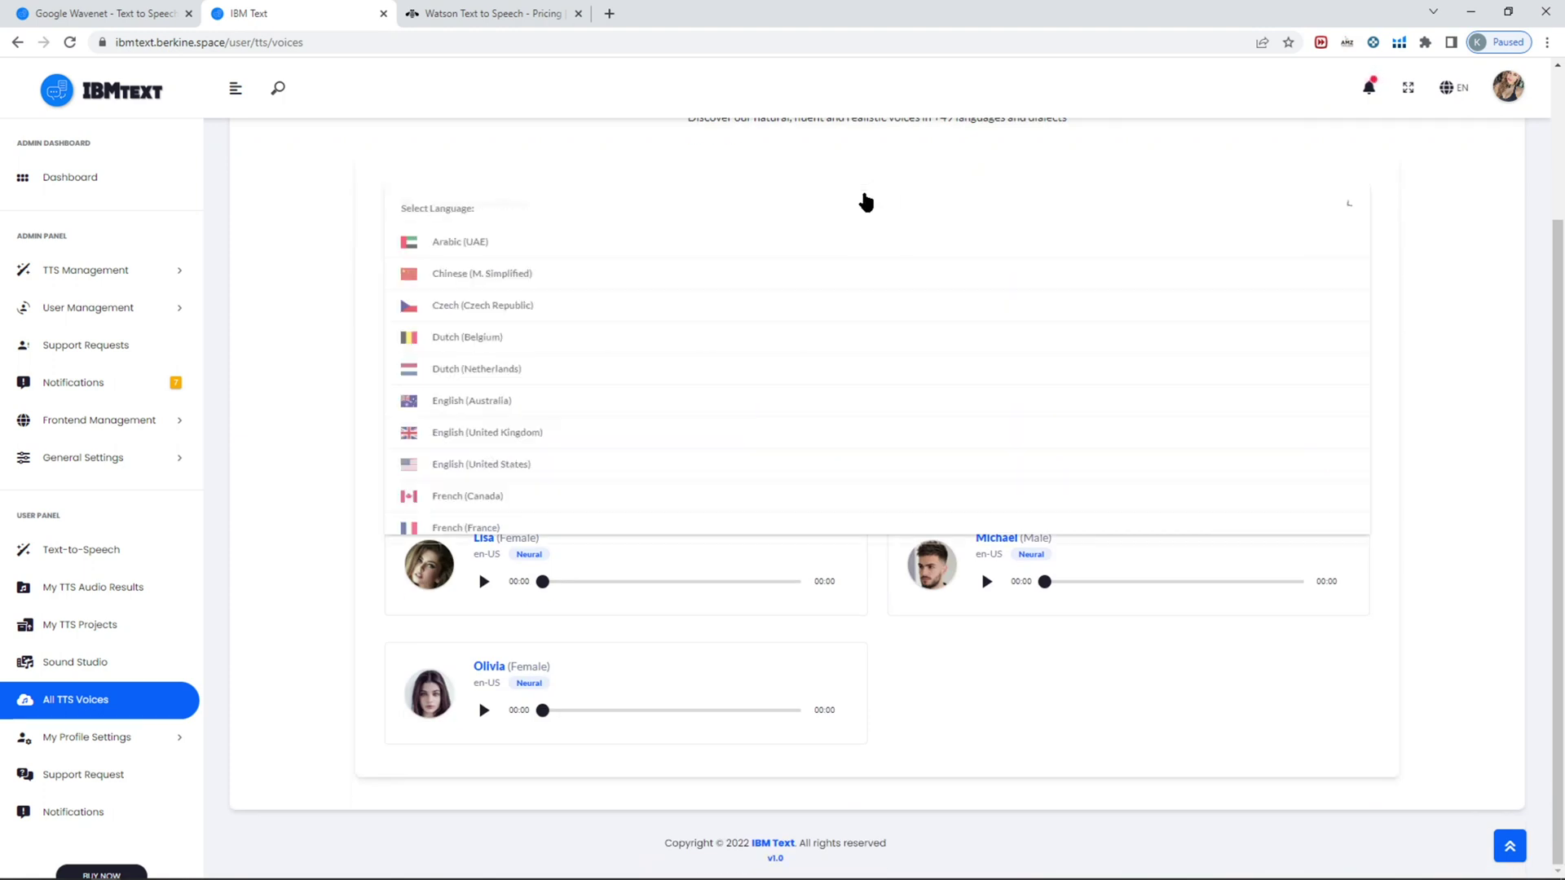
click(766, 327)
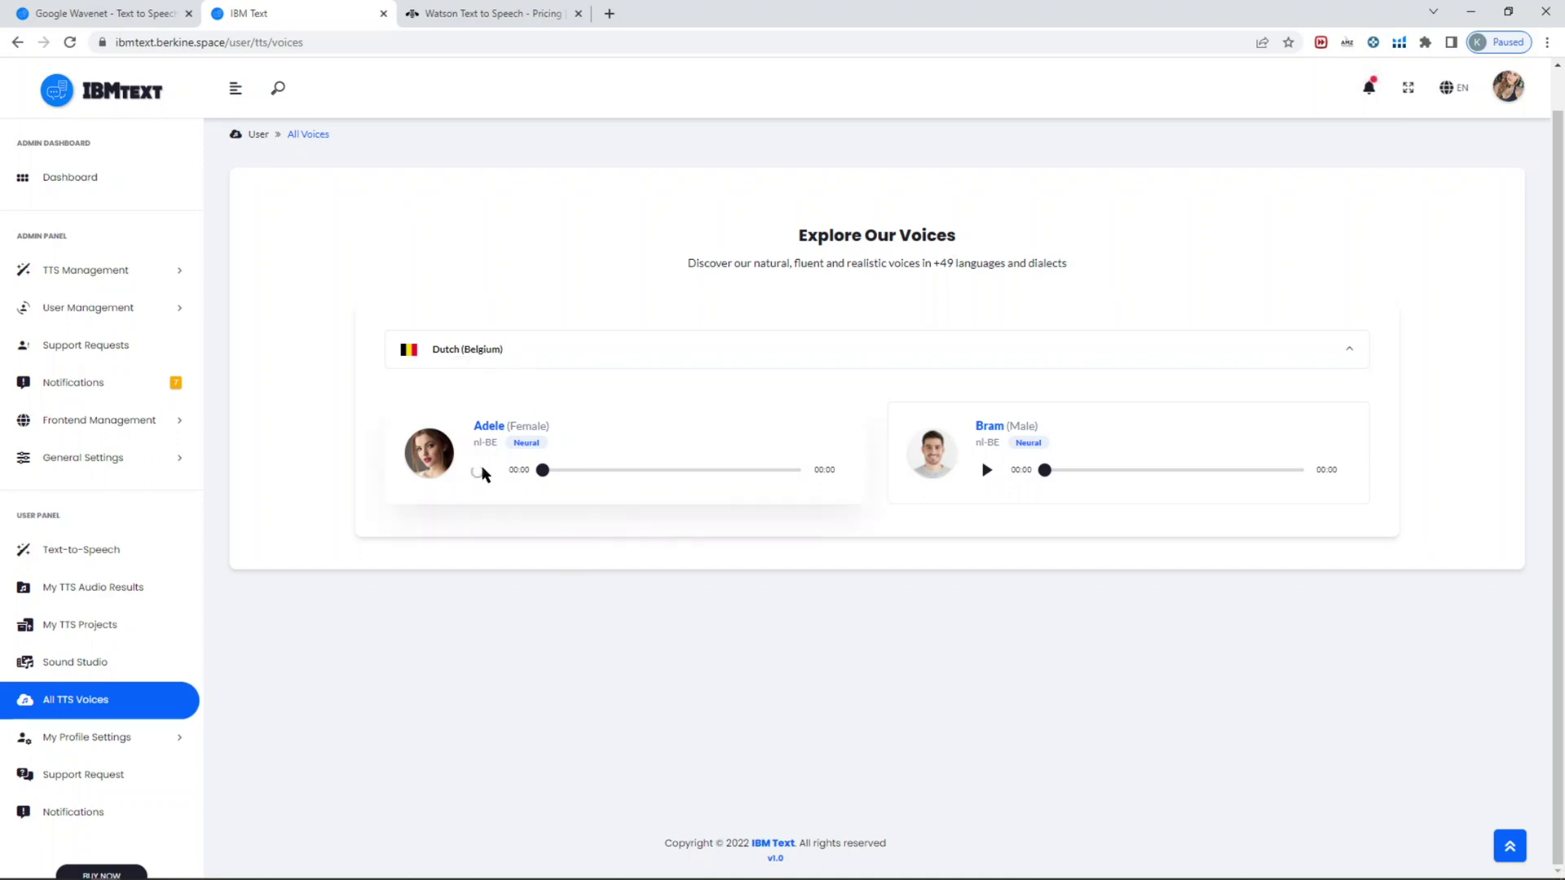
Step: Play and stop Adele's voice sample, then expand My Profile Settings
click(483, 469)
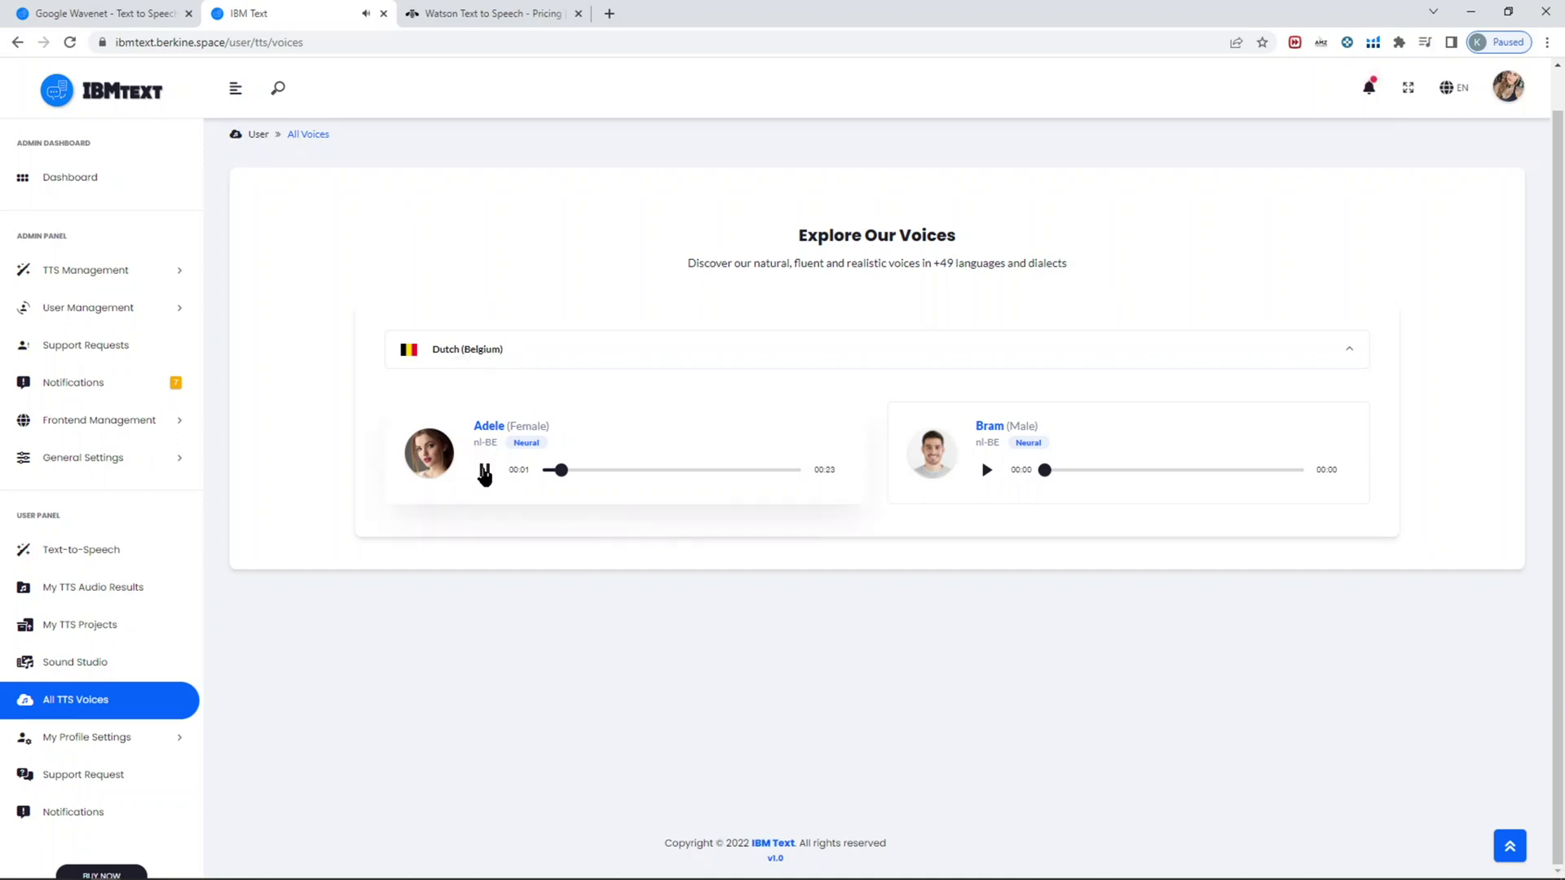
click(484, 470)
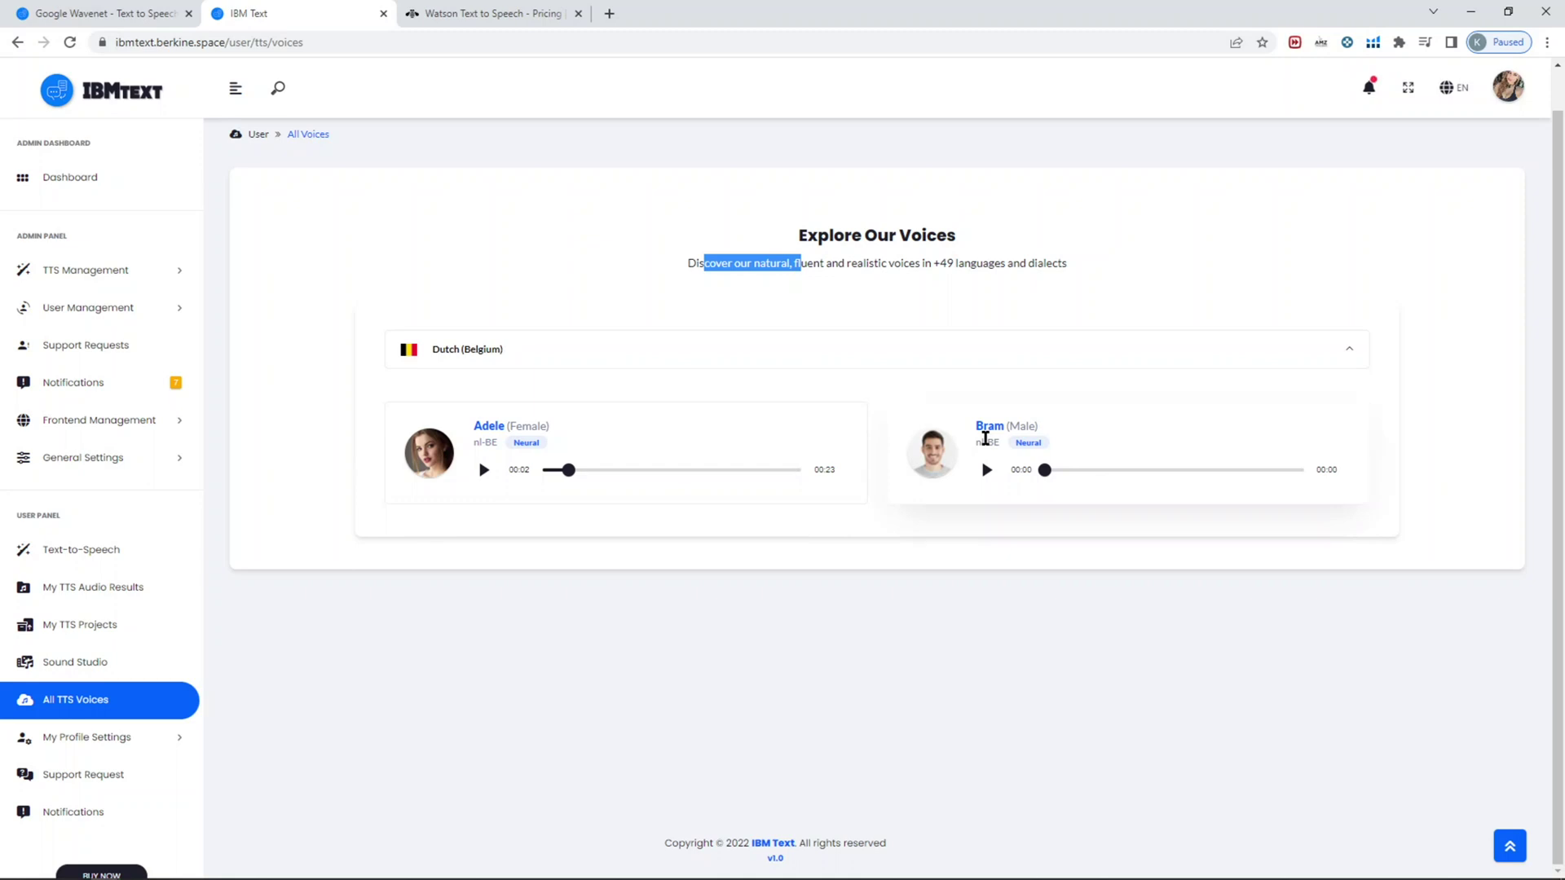
click(455, 248)
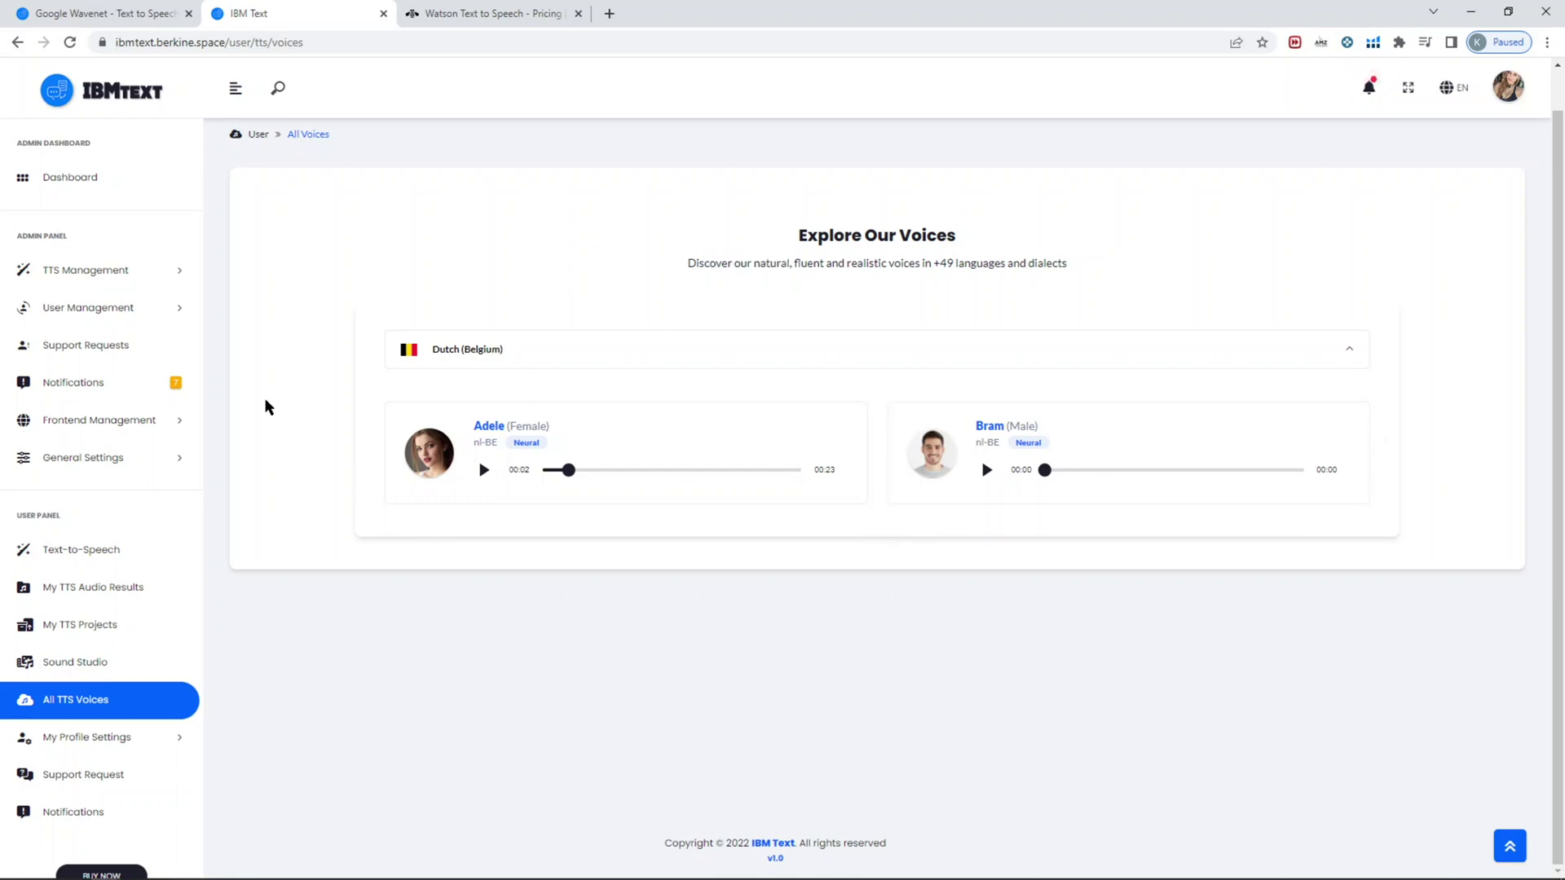
click(107, 739)
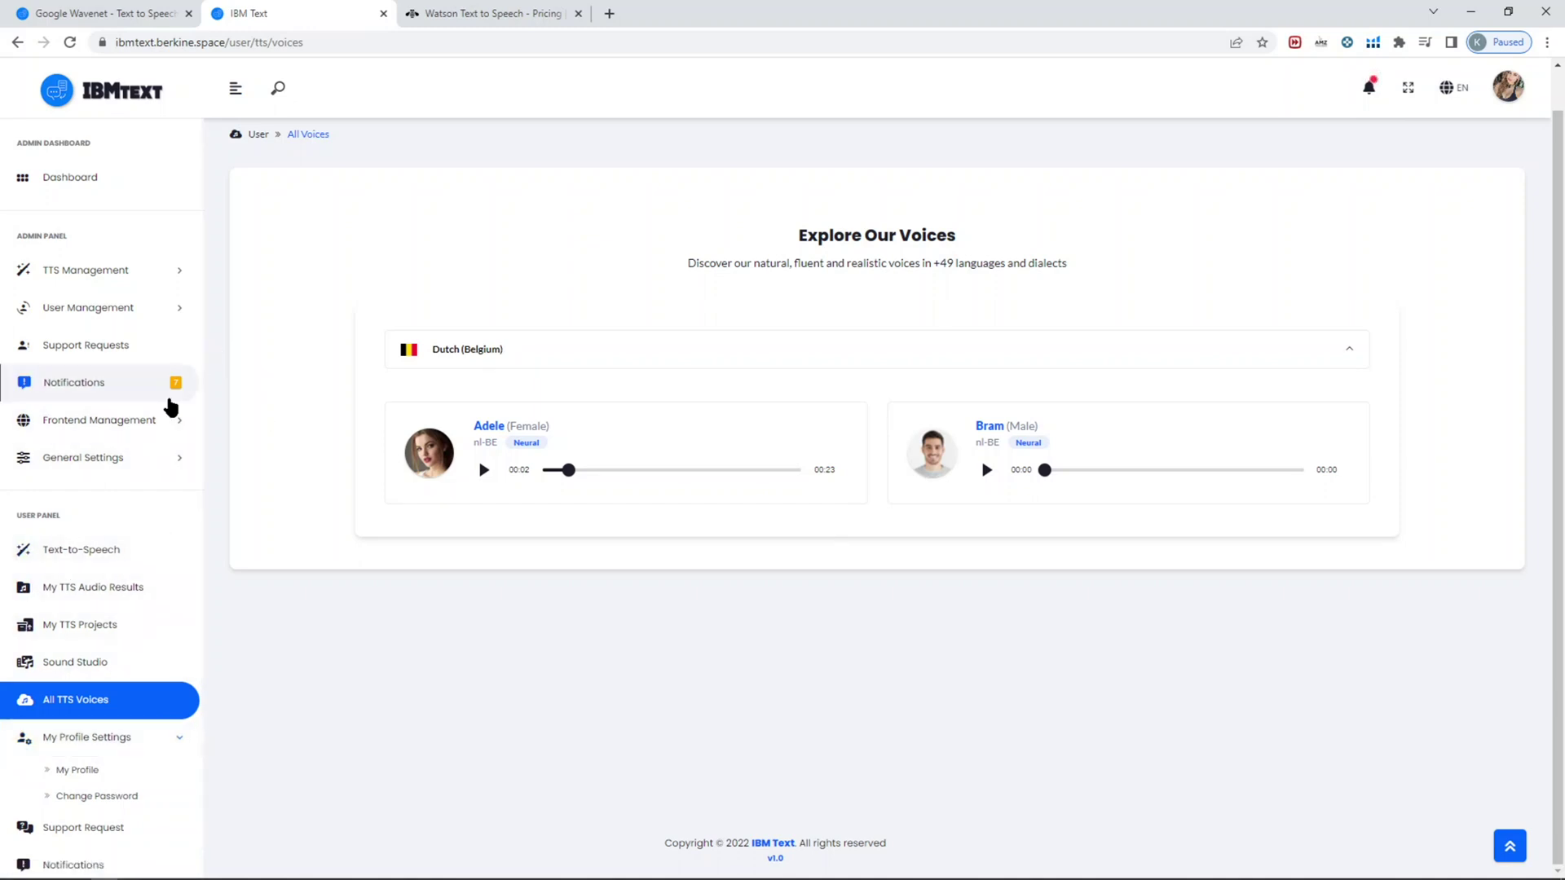
Step: Open My Profile and inspect the 5,064,156 available characters figure
scroll(130, 456, down, 1)
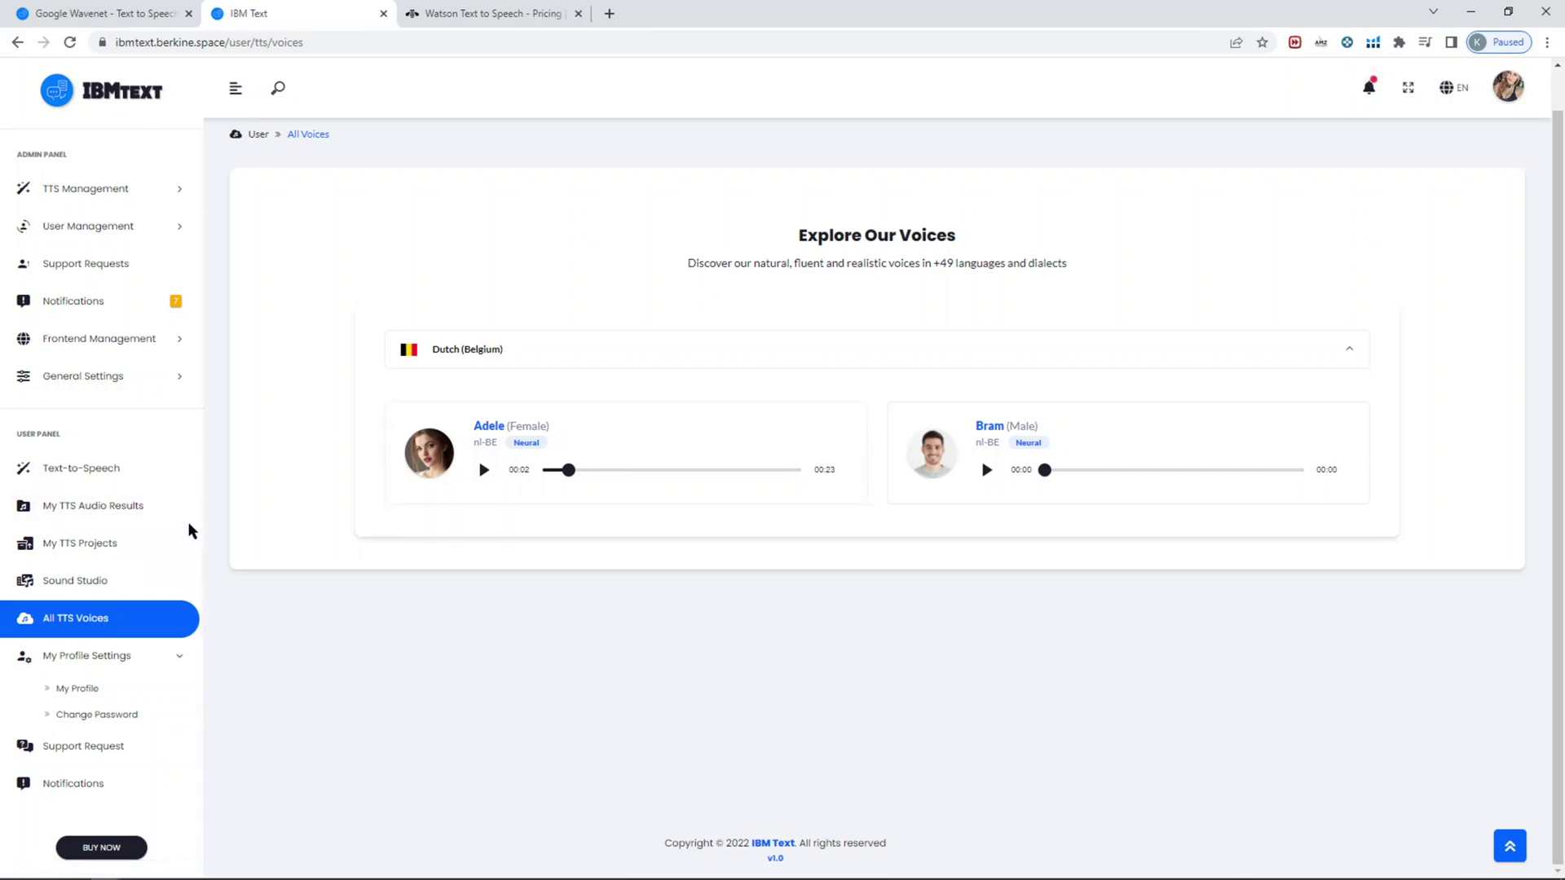
click(101, 687)
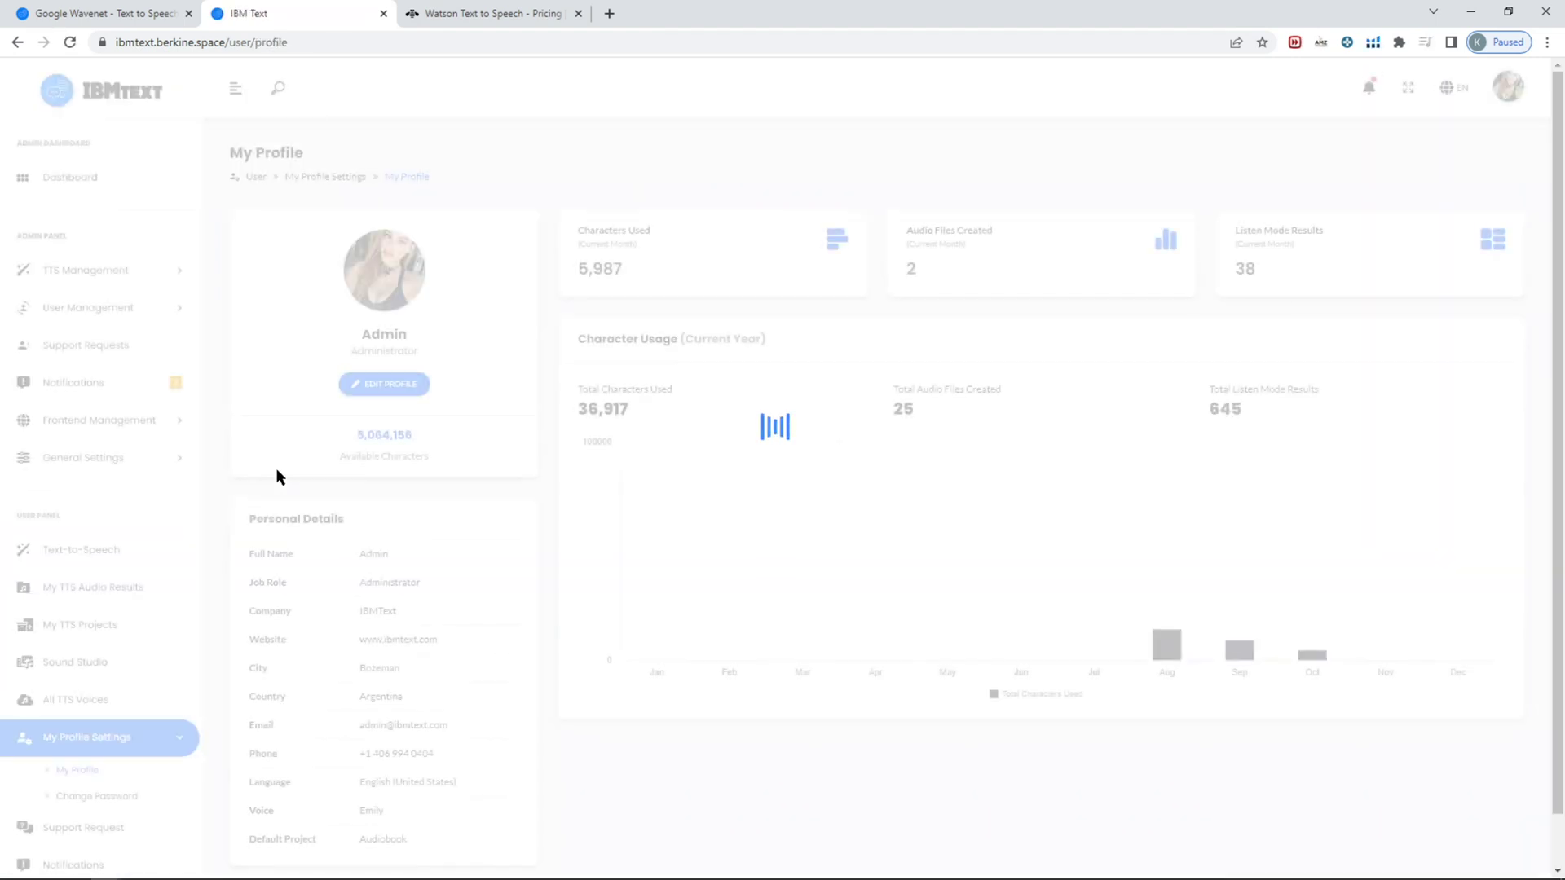
drag(311, 433, 410, 440)
click(420, 434)
click(404, 439)
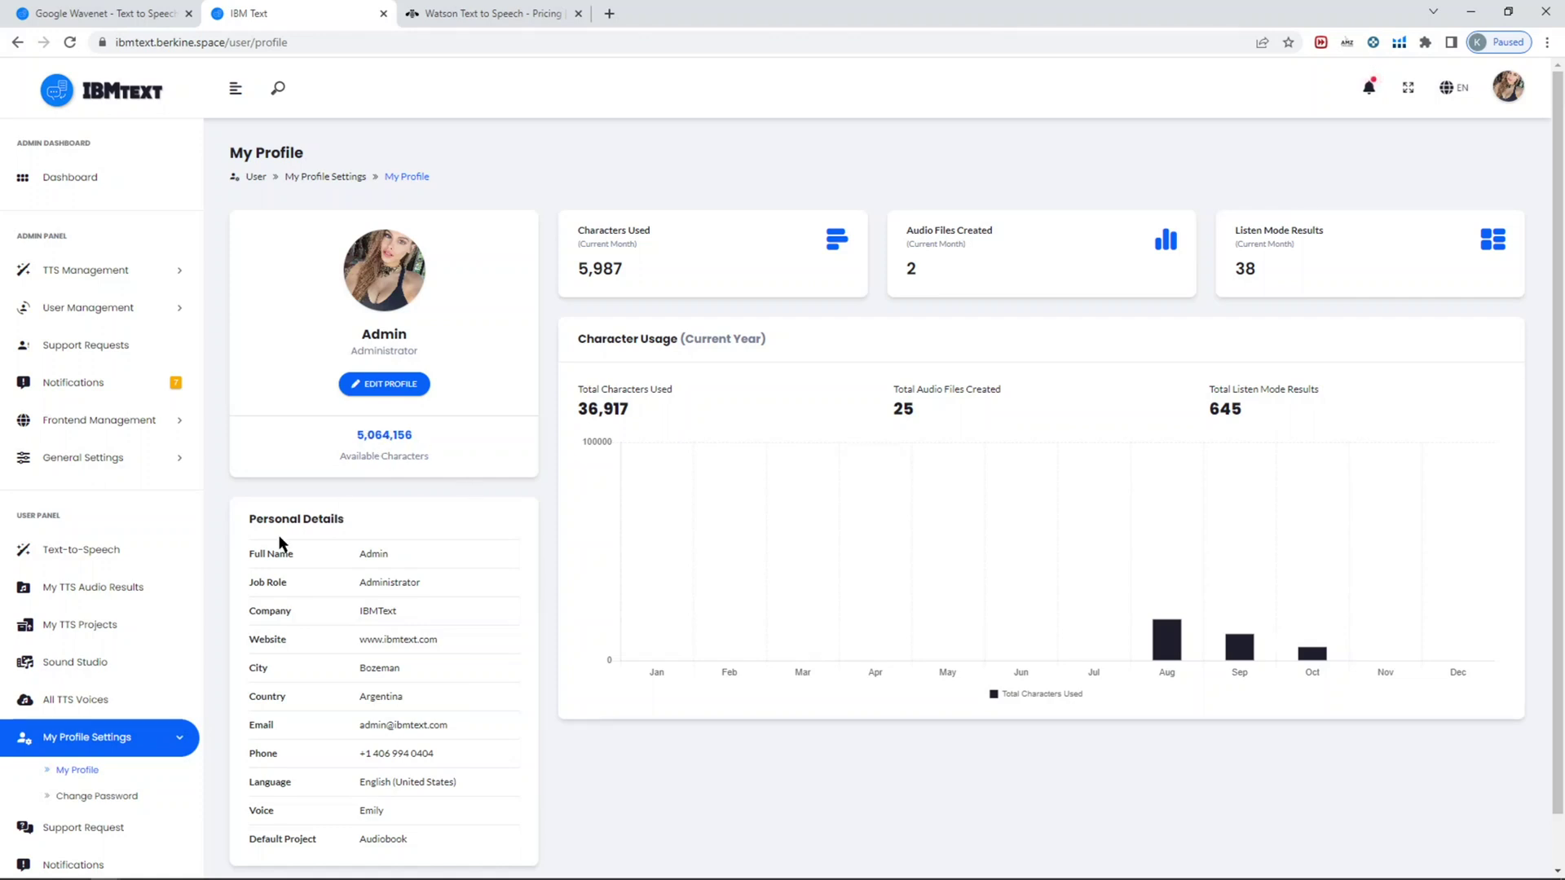
scroll(143, 656, down, 1)
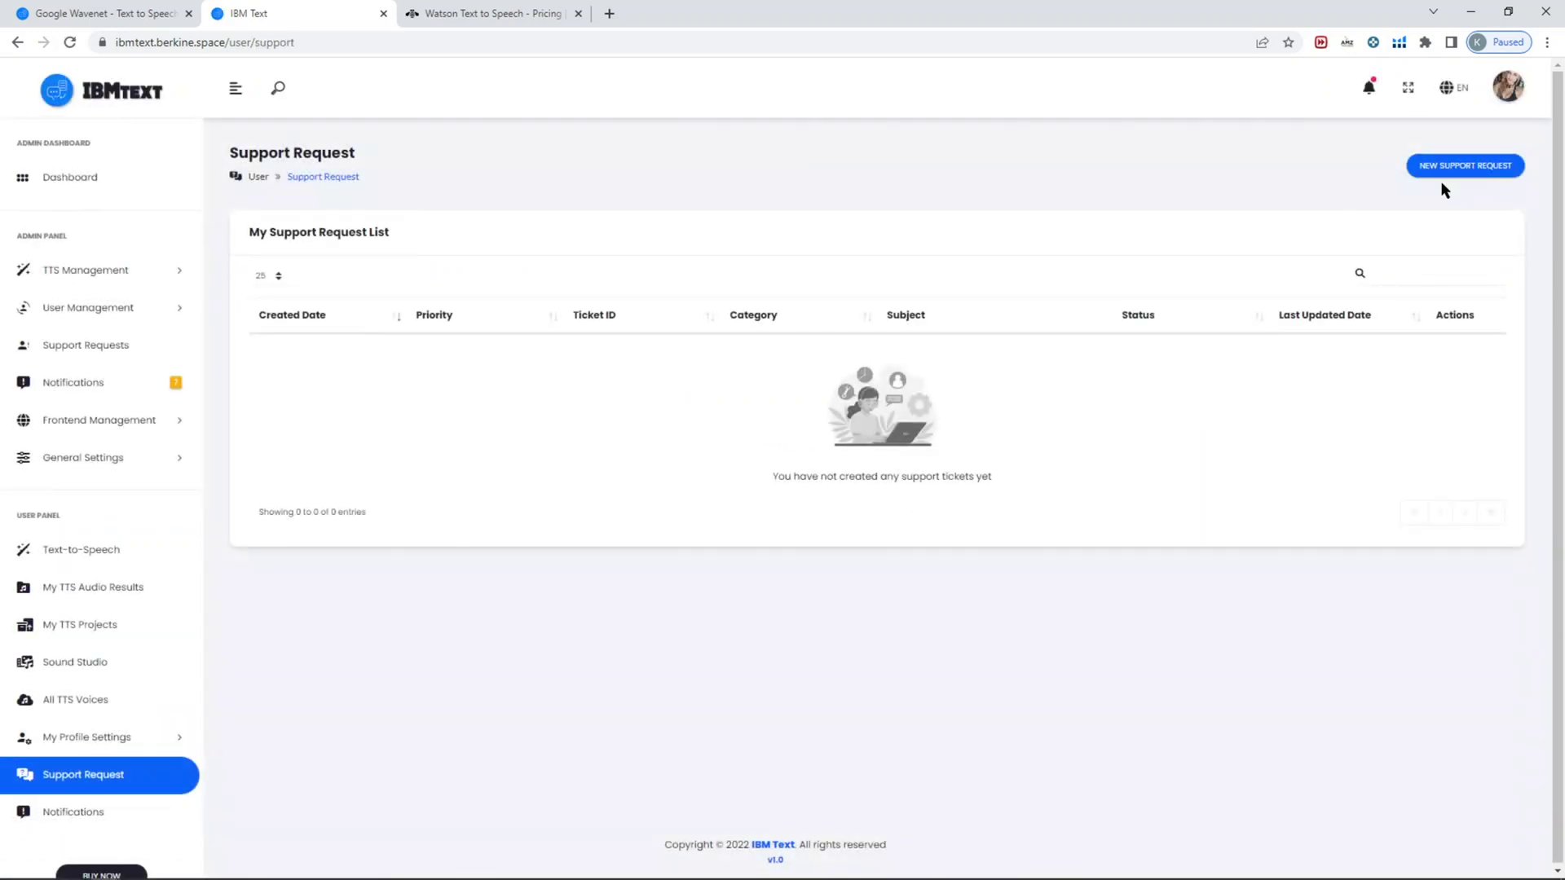
Step: Start a new support request with the Credit Request category, then view admin Support Requests
click(1479, 166)
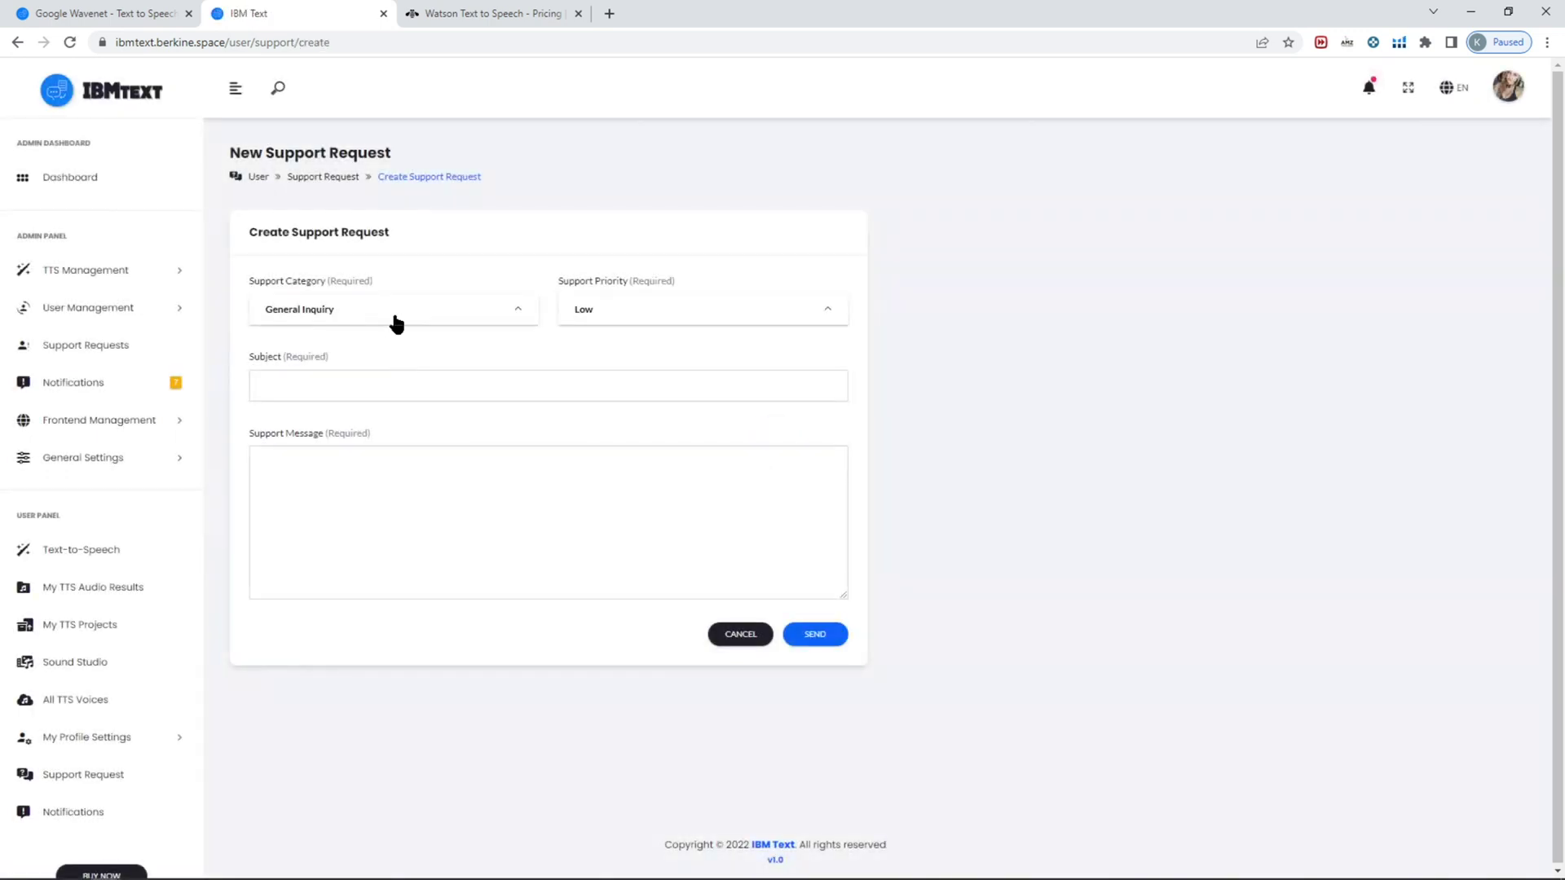
click(398, 316)
click(338, 343)
click(78, 349)
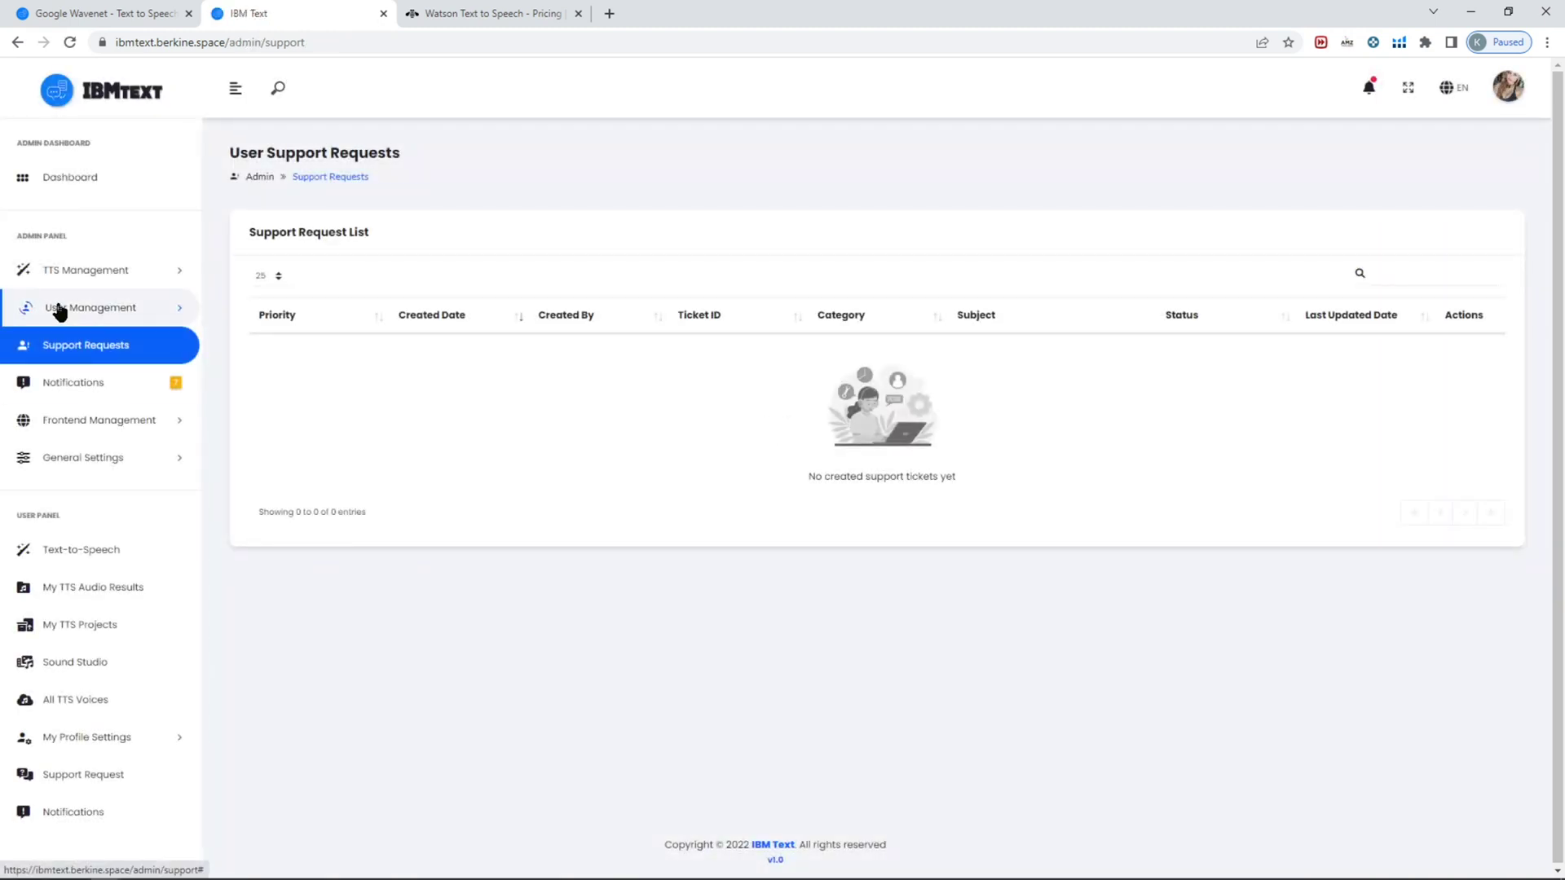
Step: Open the registered users list and begin adding characters to the first user
click(100, 309)
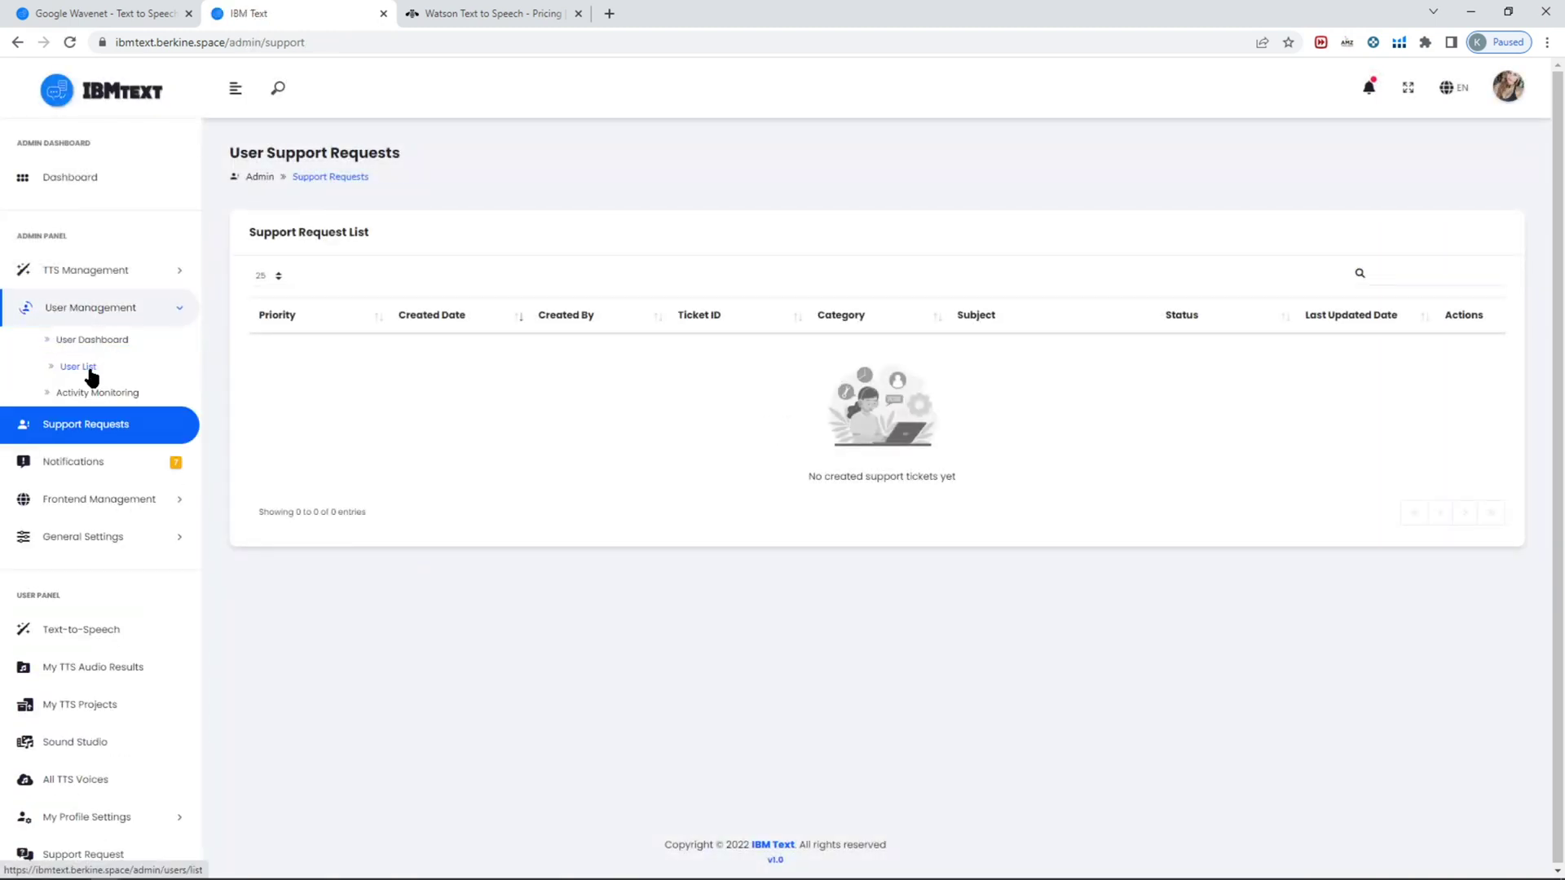
click(91, 370)
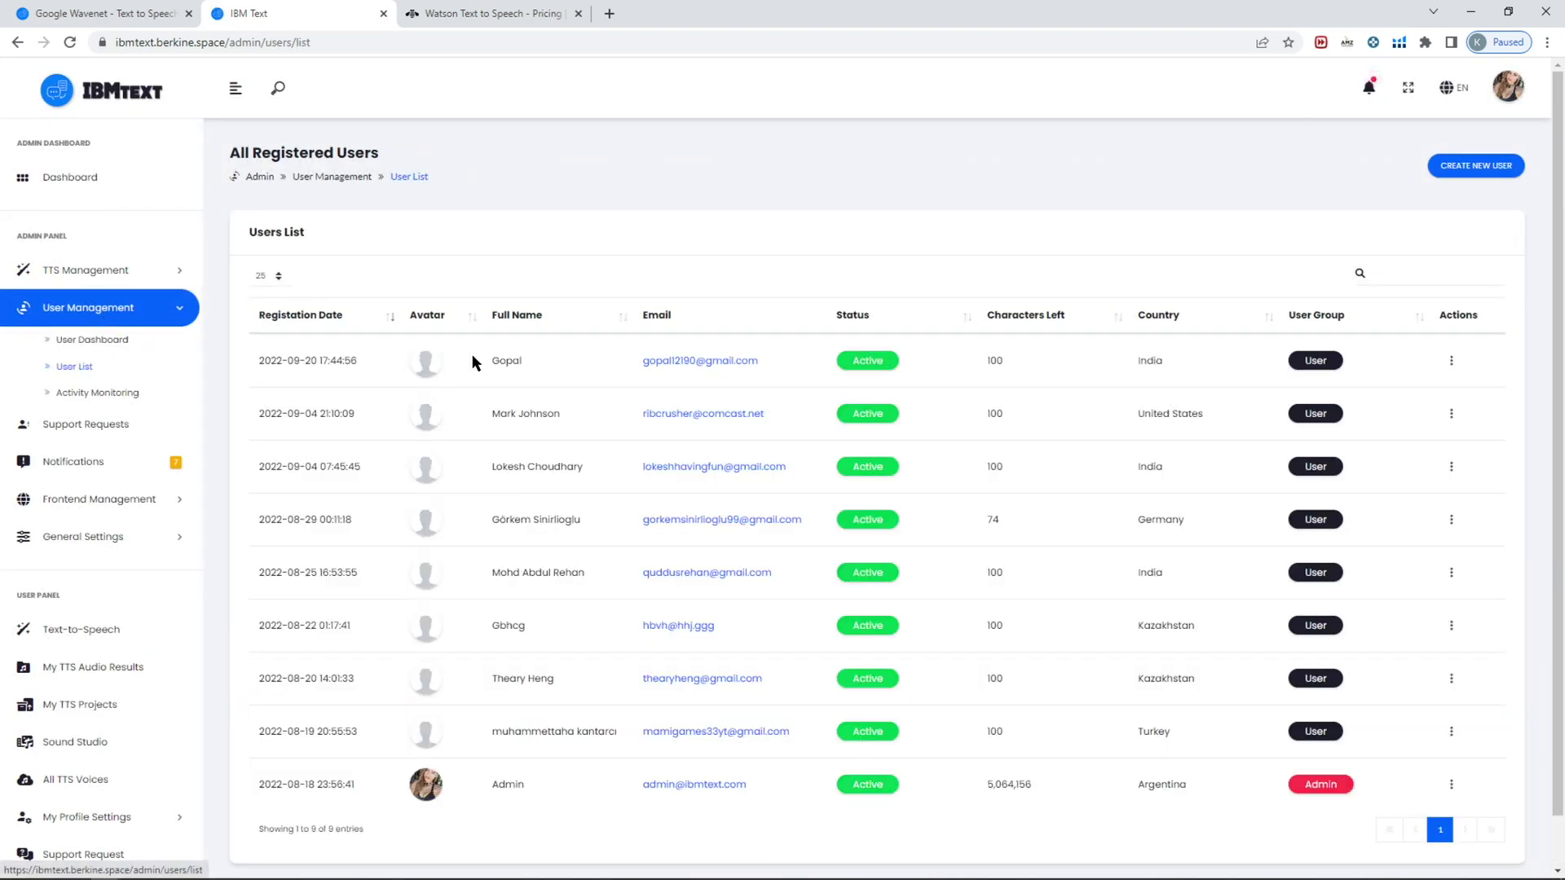
click(1452, 366)
click(1499, 393)
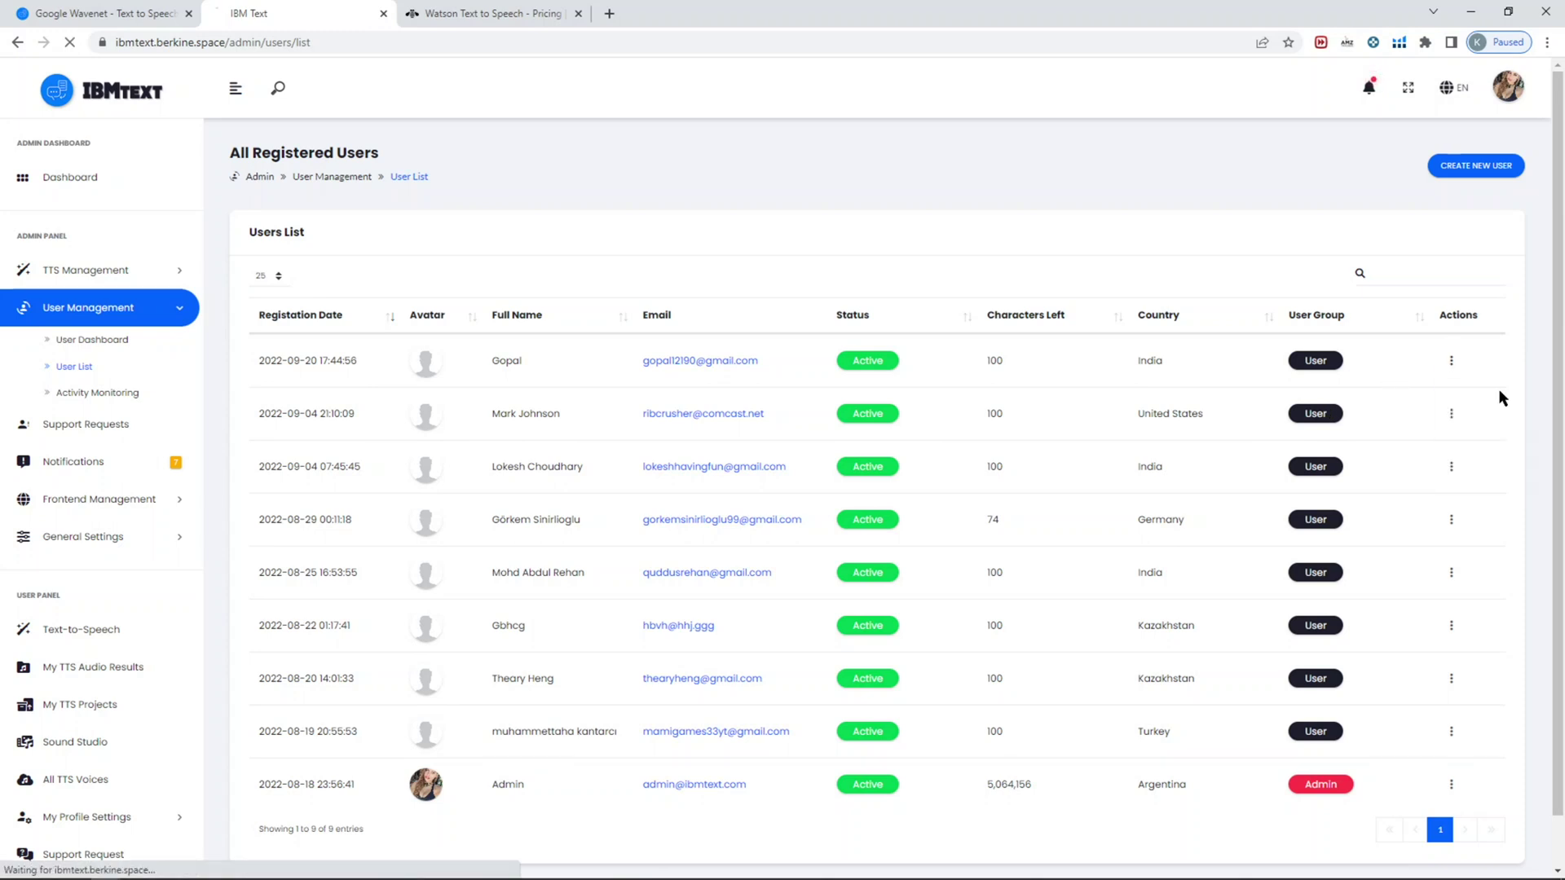
click(476, 408)
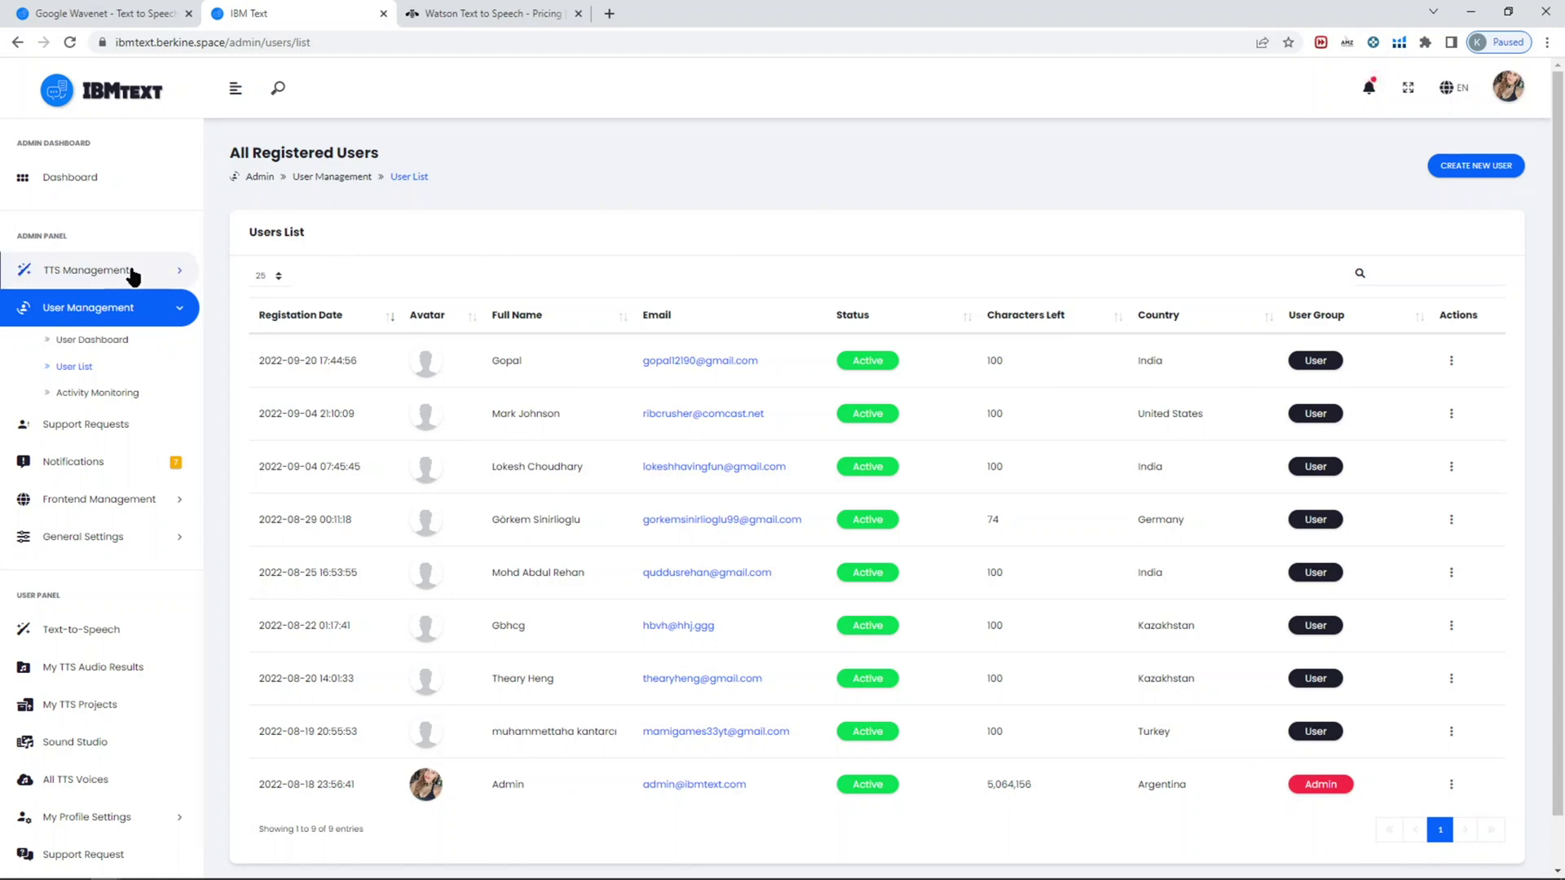
Step: Review the dashboard totals for characters used, synthesize tasks and listen tasks
click(78, 185)
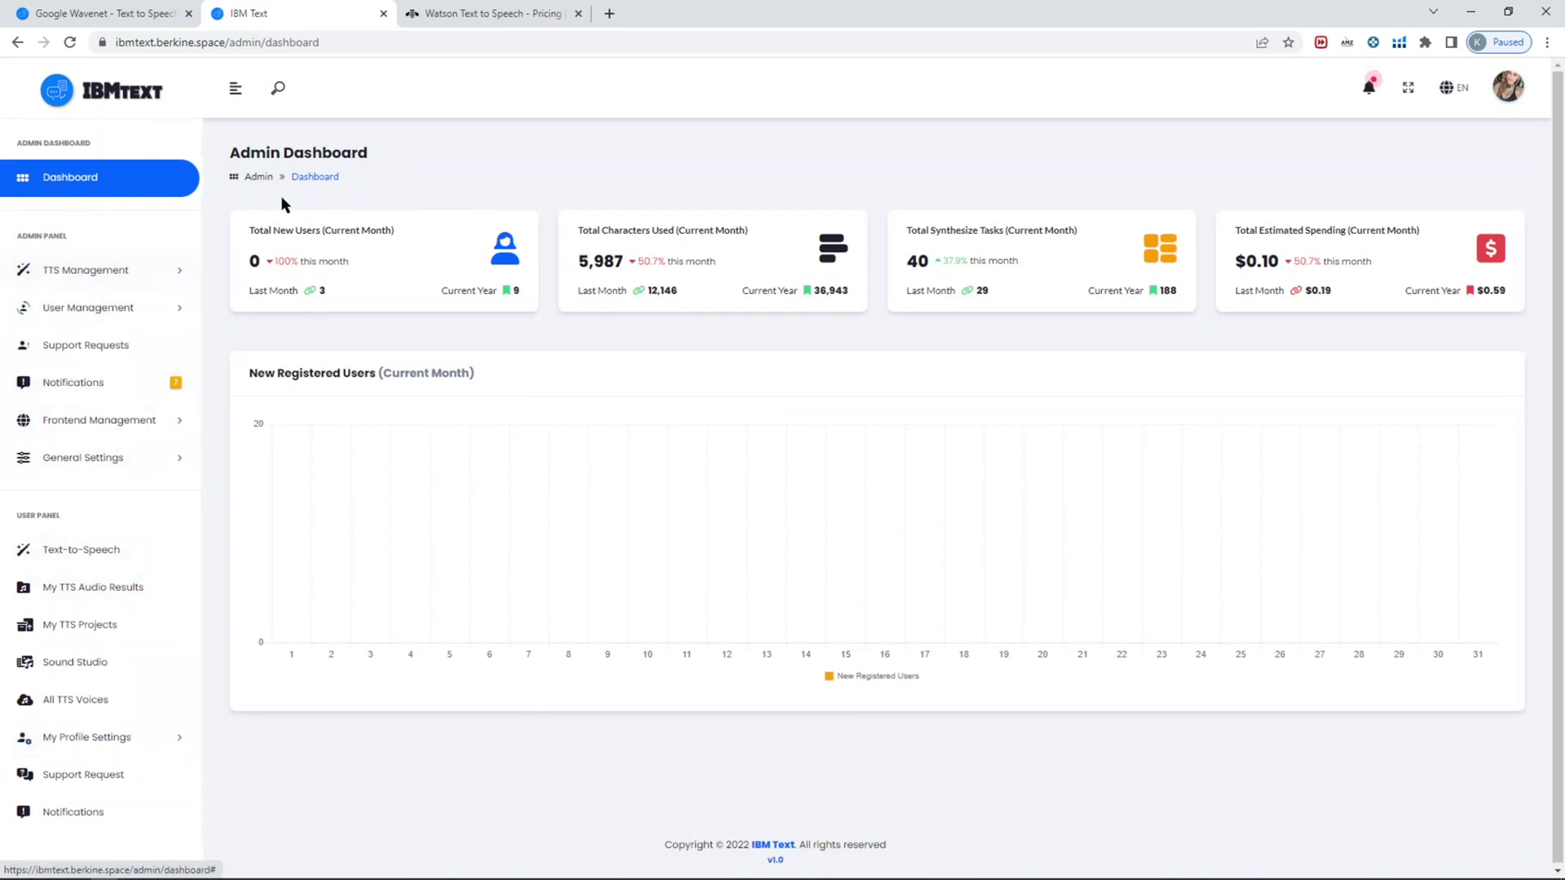
click(100, 274)
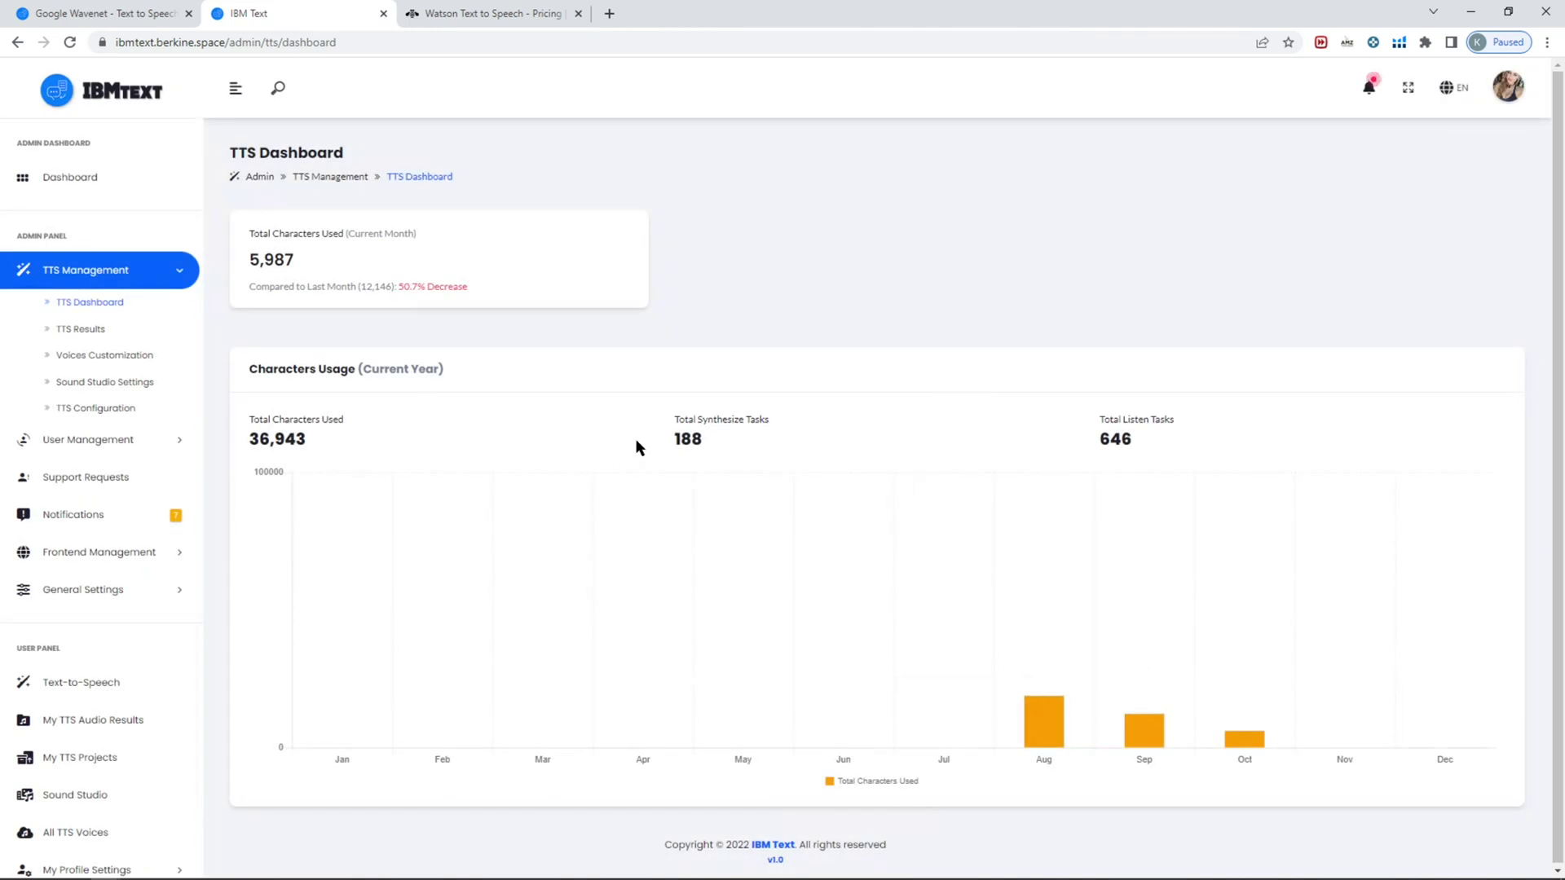
drag(713, 419, 763, 420)
drag(1164, 419, 1177, 423)
drag(262, 419, 312, 420)
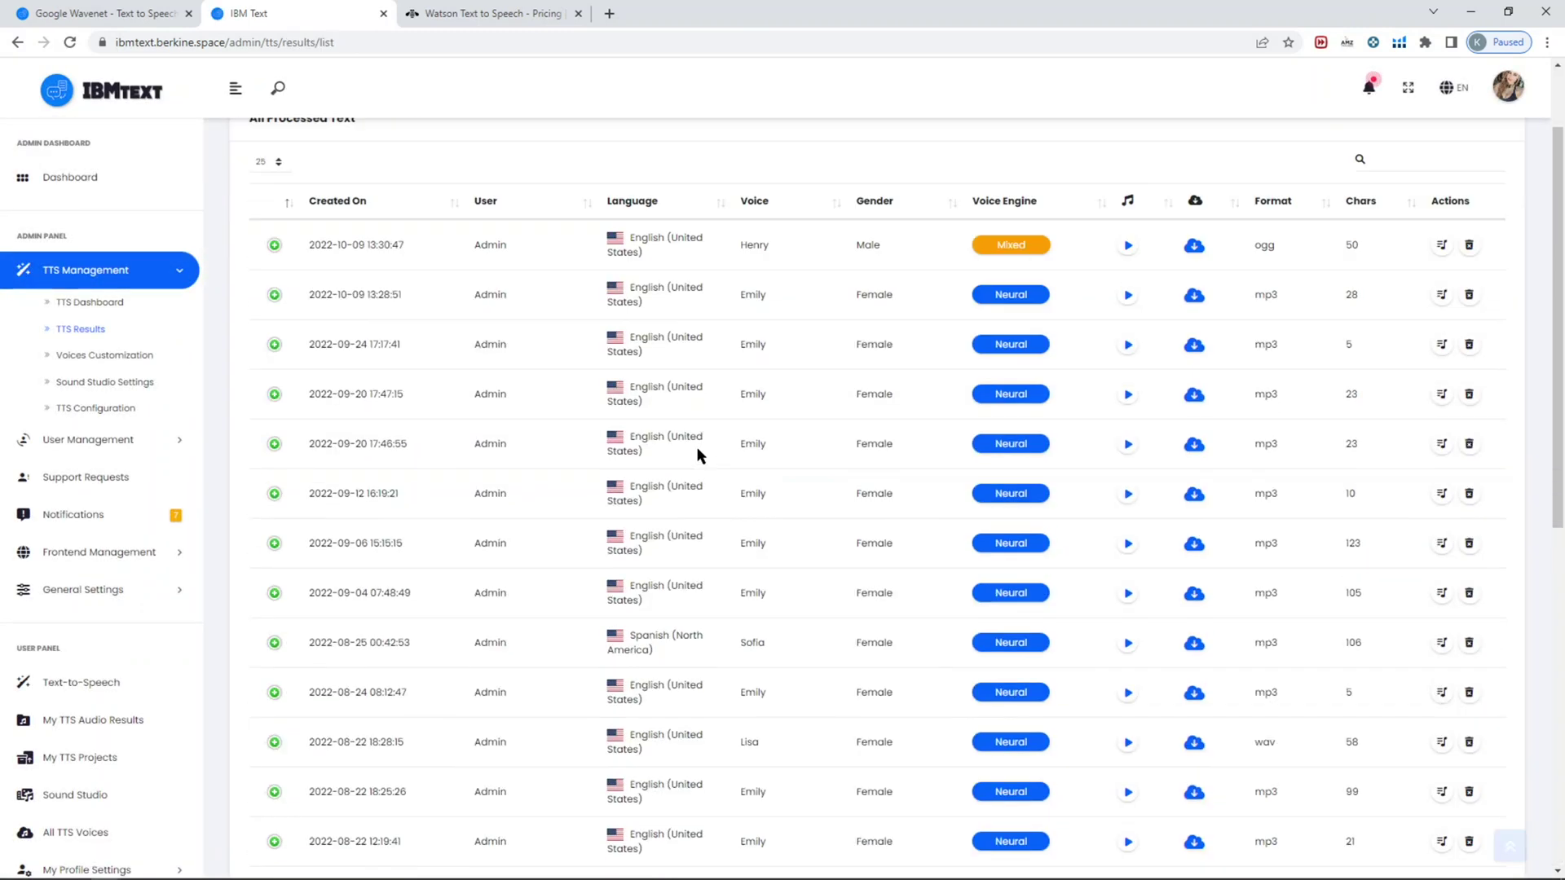
Step: Scroll the TTS results page and move on to Voices Customization
scroll(485, 318, up, 3)
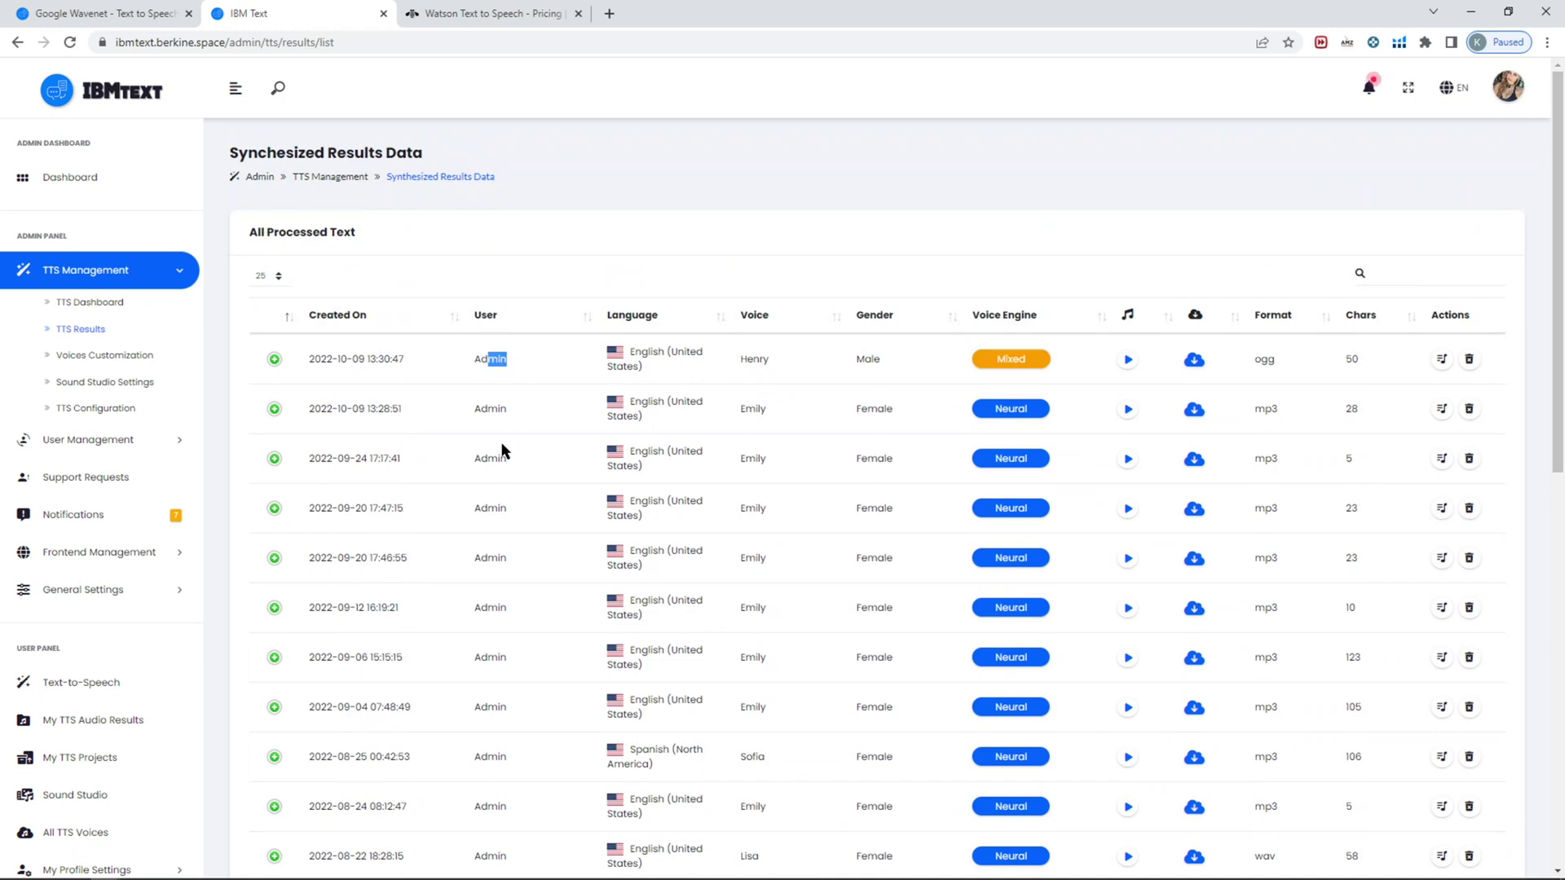
scroll(500, 442, down, 2)
scroll(489, 447, up, 2)
click(102, 357)
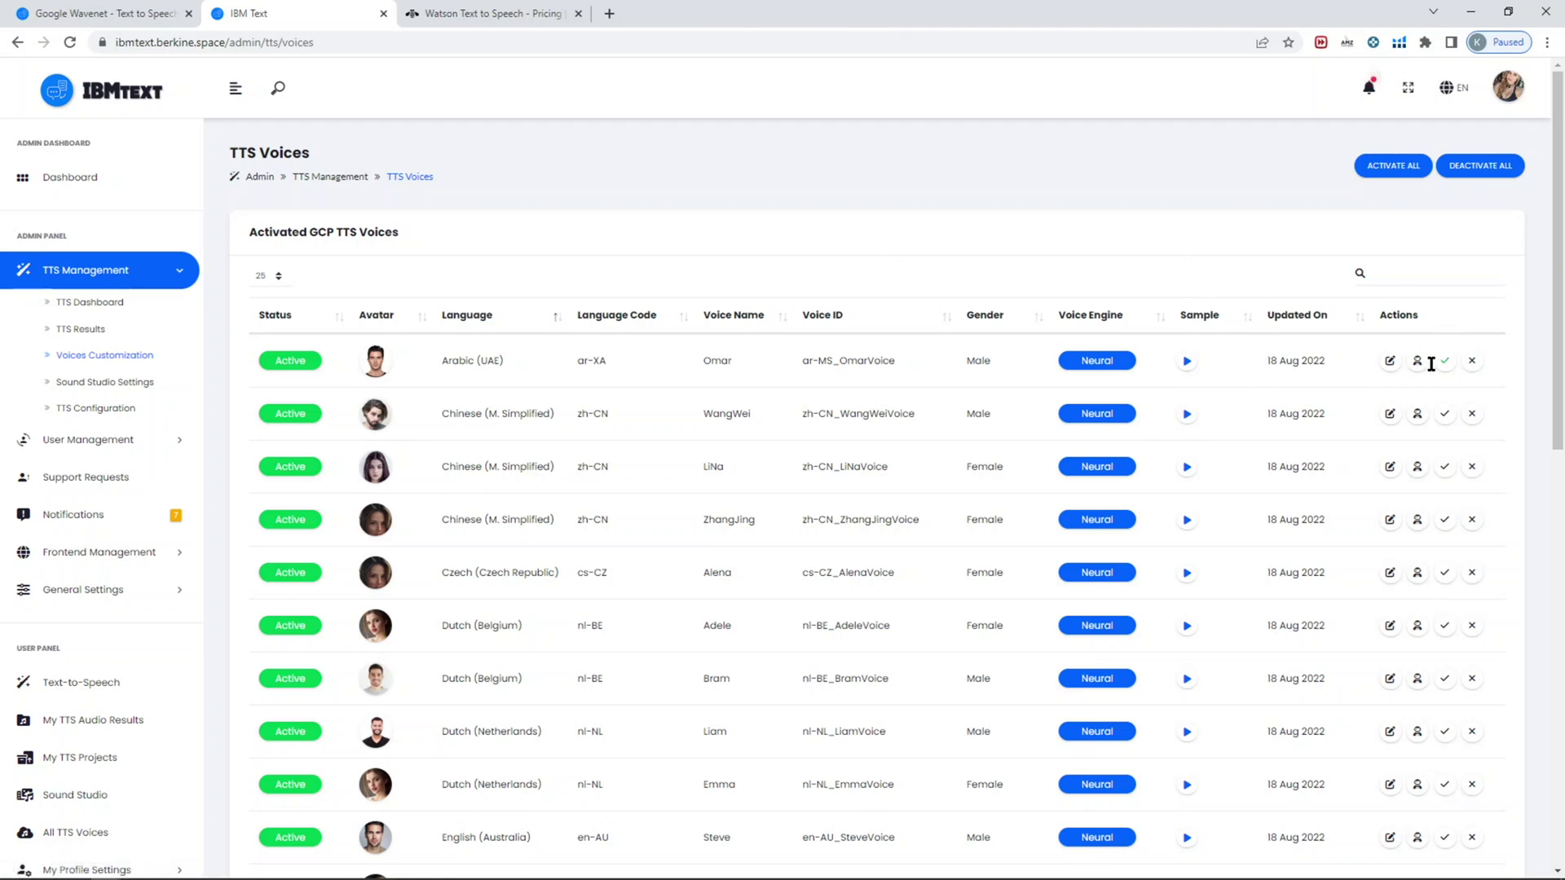
Step: Browse the activated TTS Voices table, starting with Arabic (UAE) Omar
right_click(1472, 365)
click(1231, 233)
drag(726, 356, 712, 358)
scroll(862, 481, down, 5)
scroll(860, 478, down, 5)
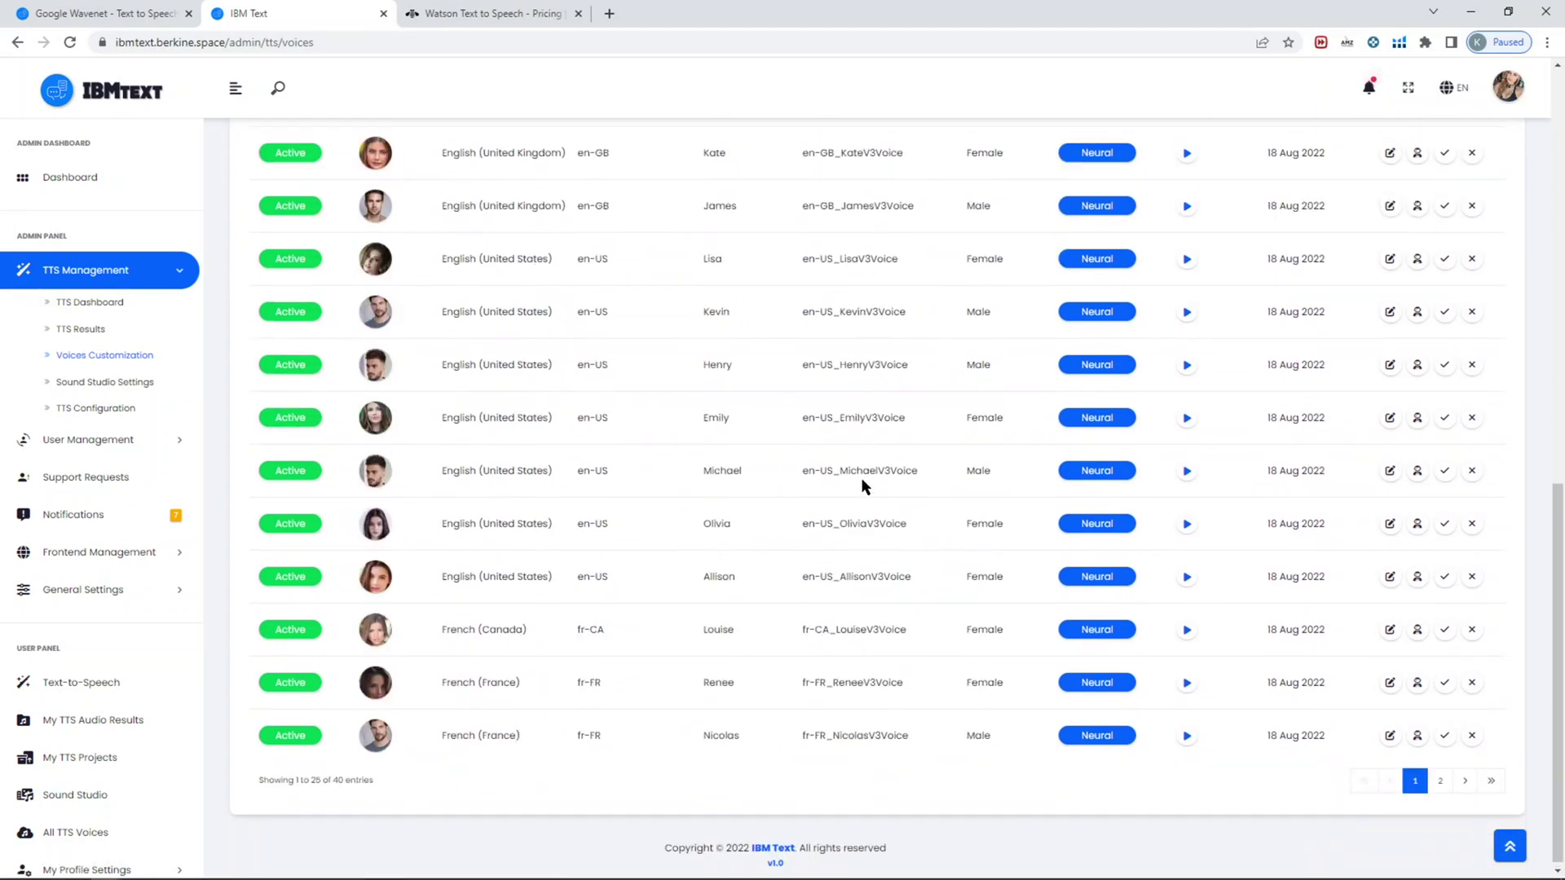
scroll(861, 477, up, 10)
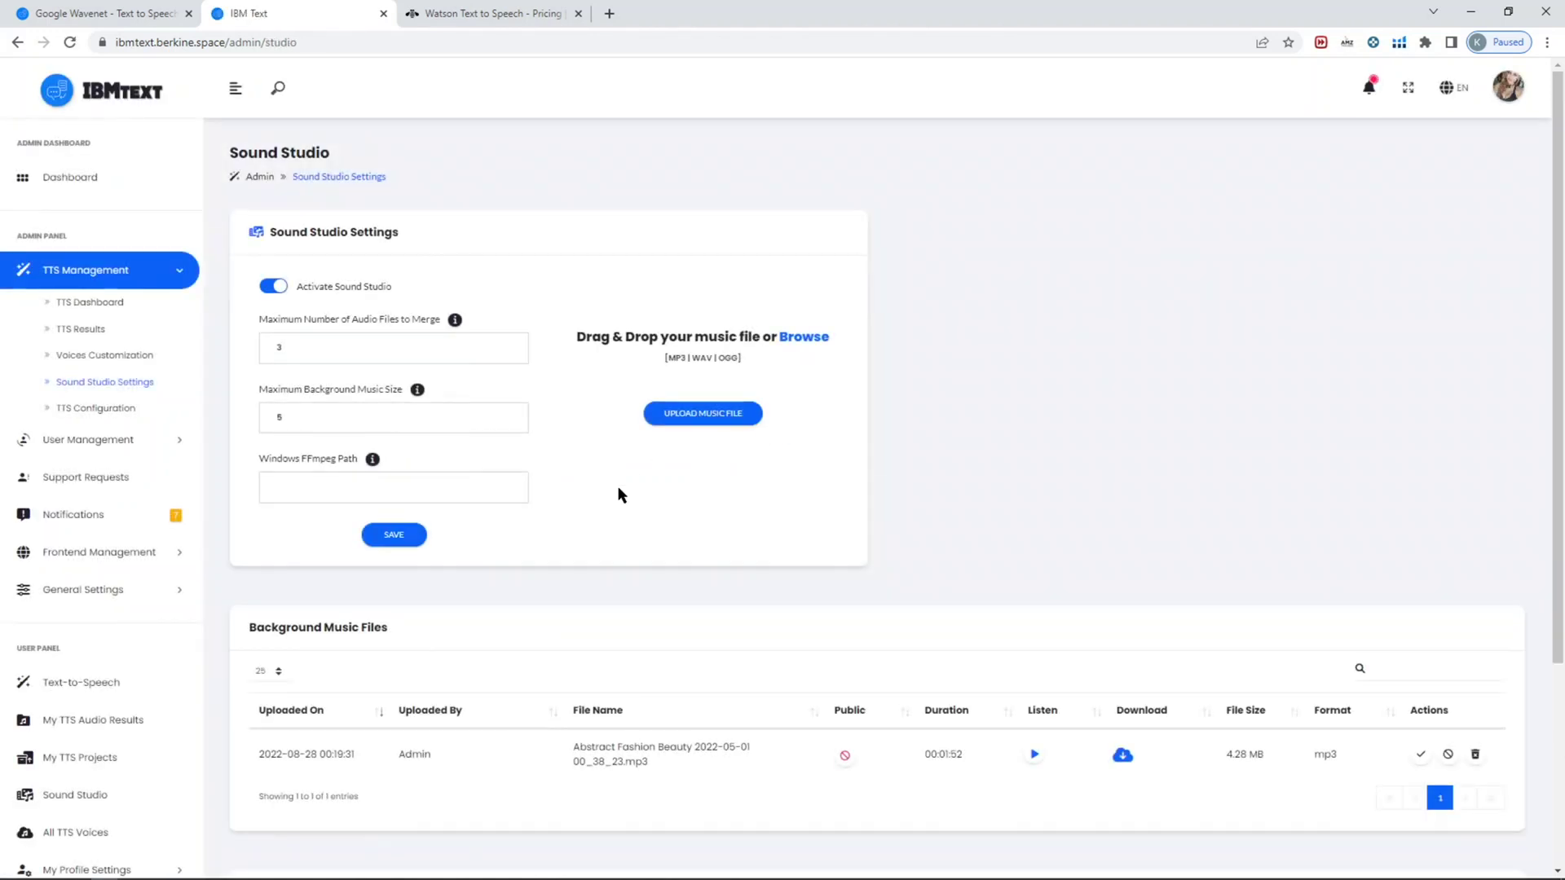
Step: Inspect the merge-limit and Windows FFmpeg Path fields without changing them
click(421, 349)
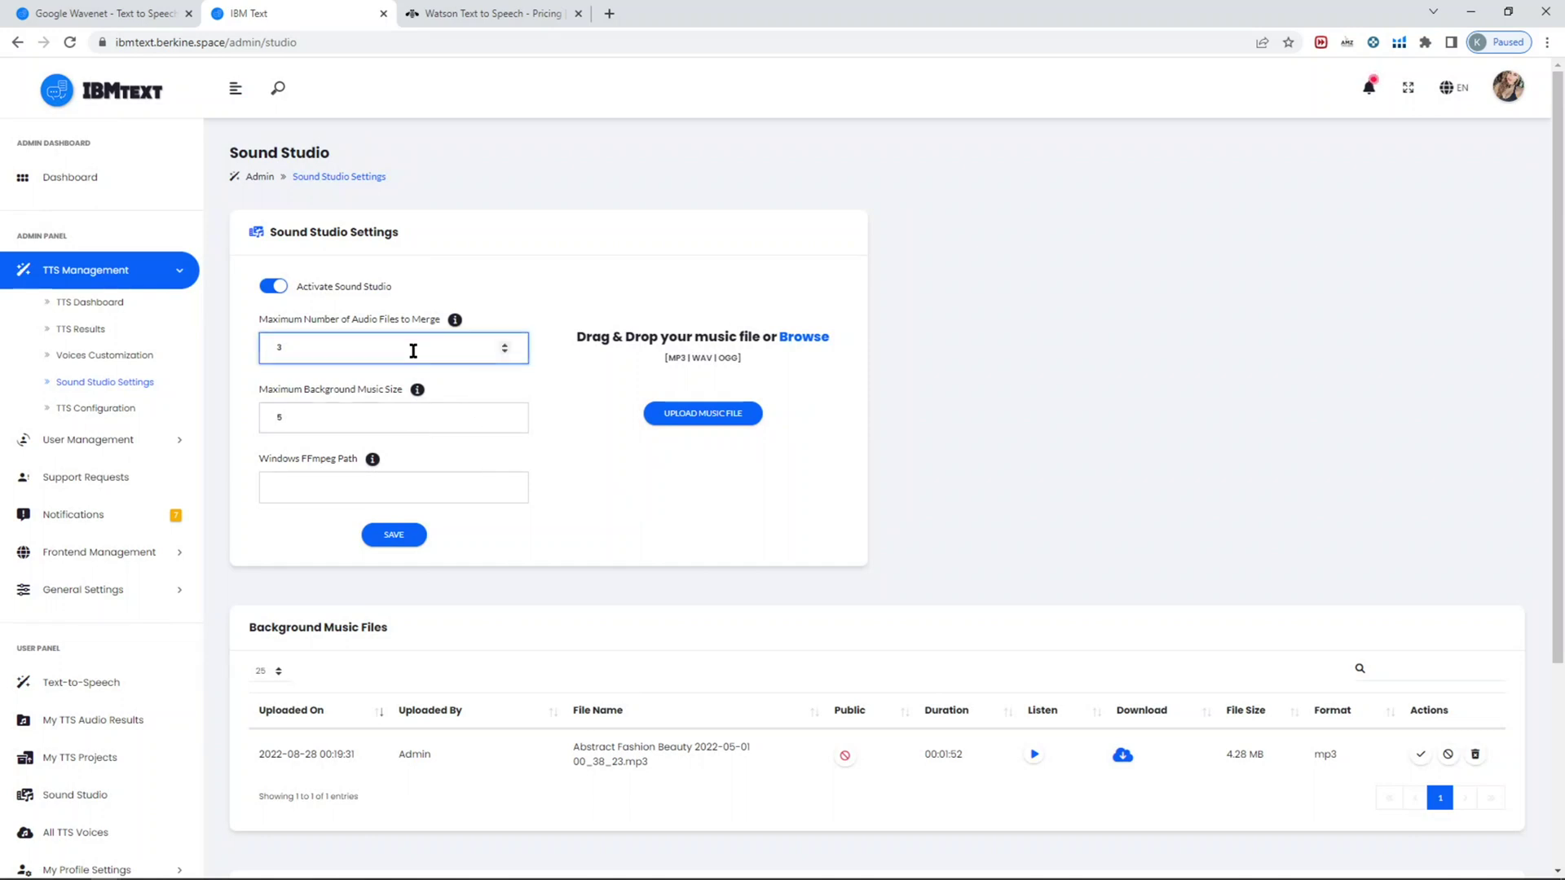
click(572, 306)
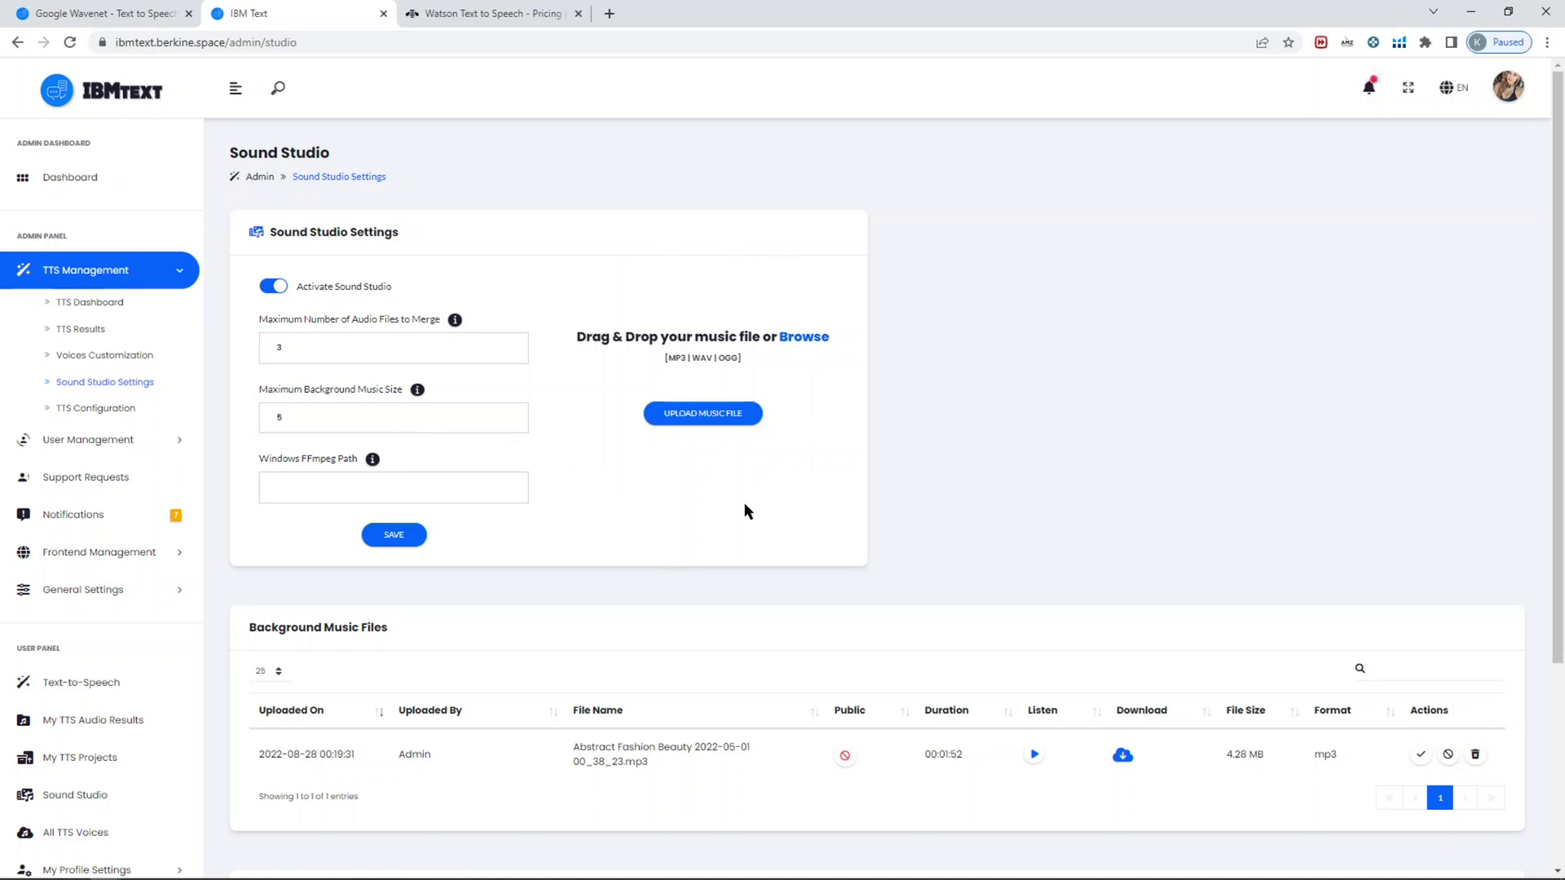
click(299, 486)
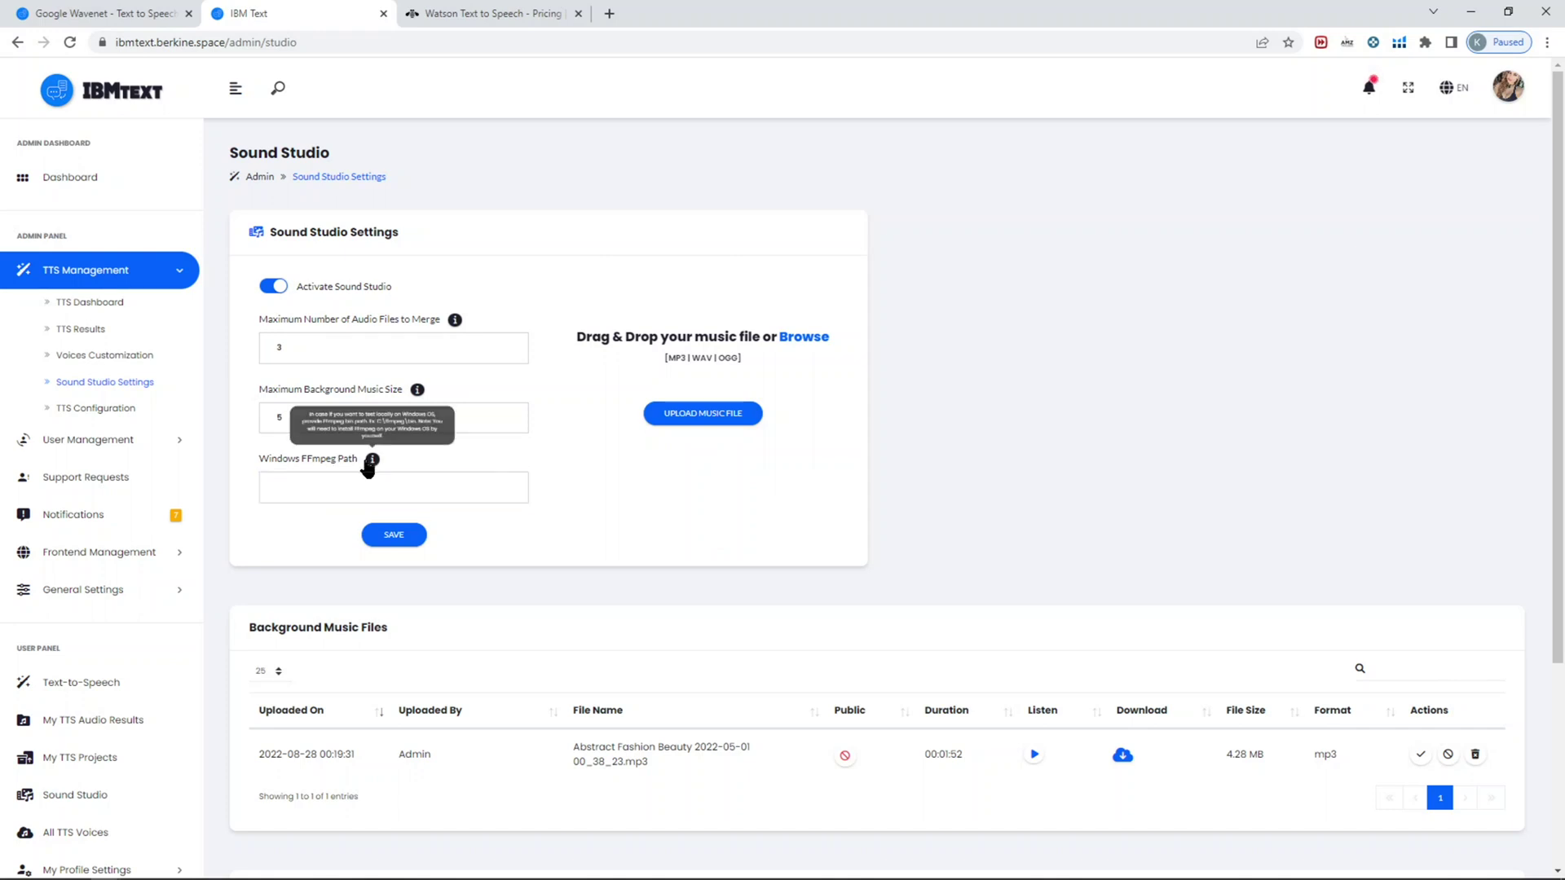
drag(338, 459, 310, 462)
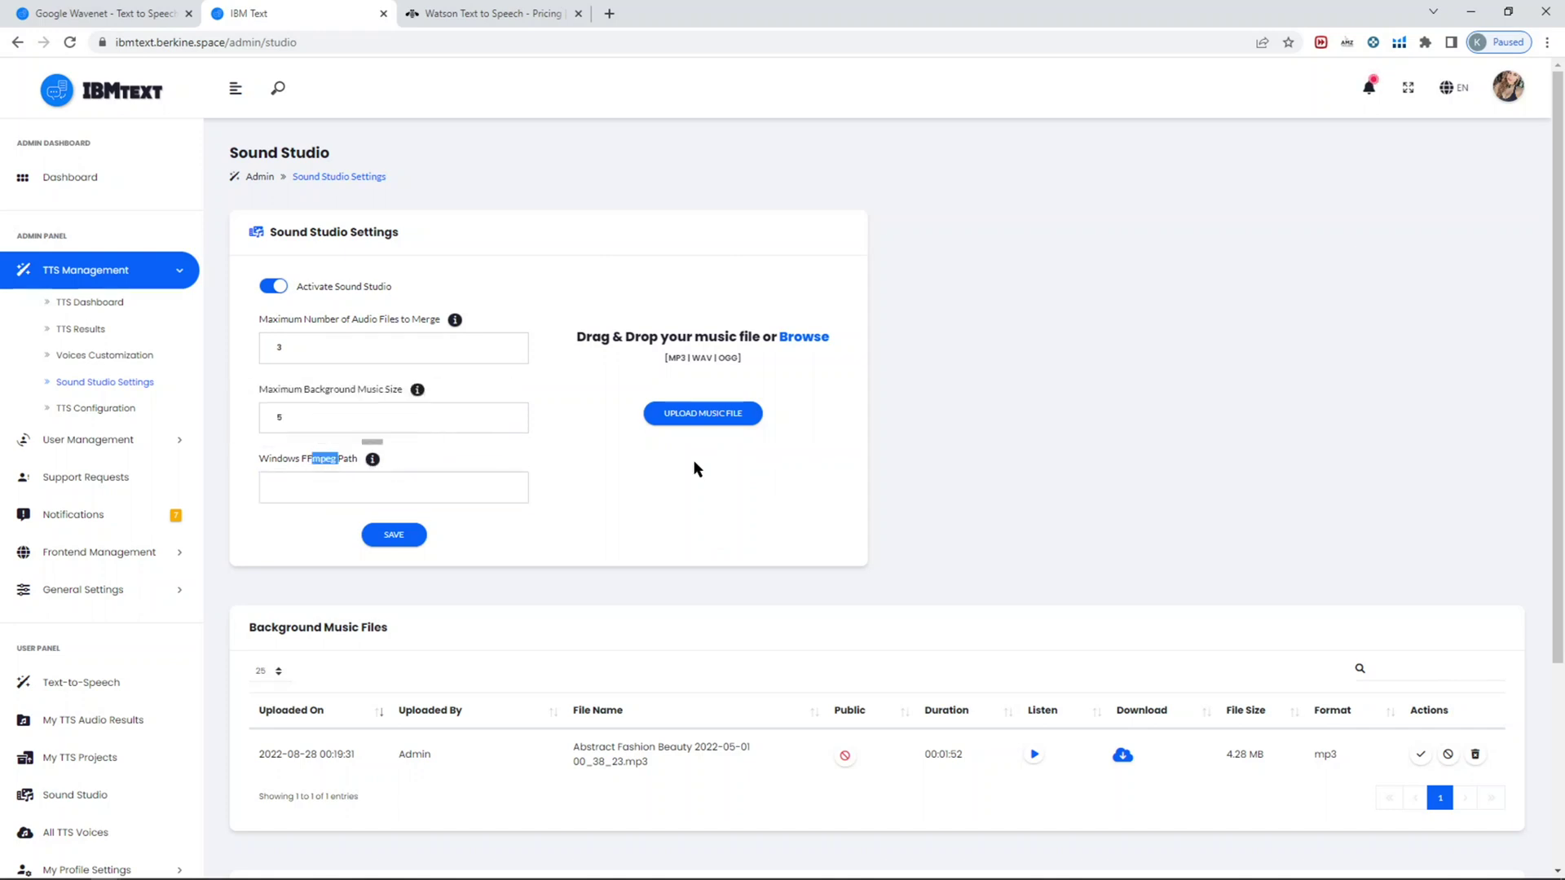
click(673, 511)
click(115, 408)
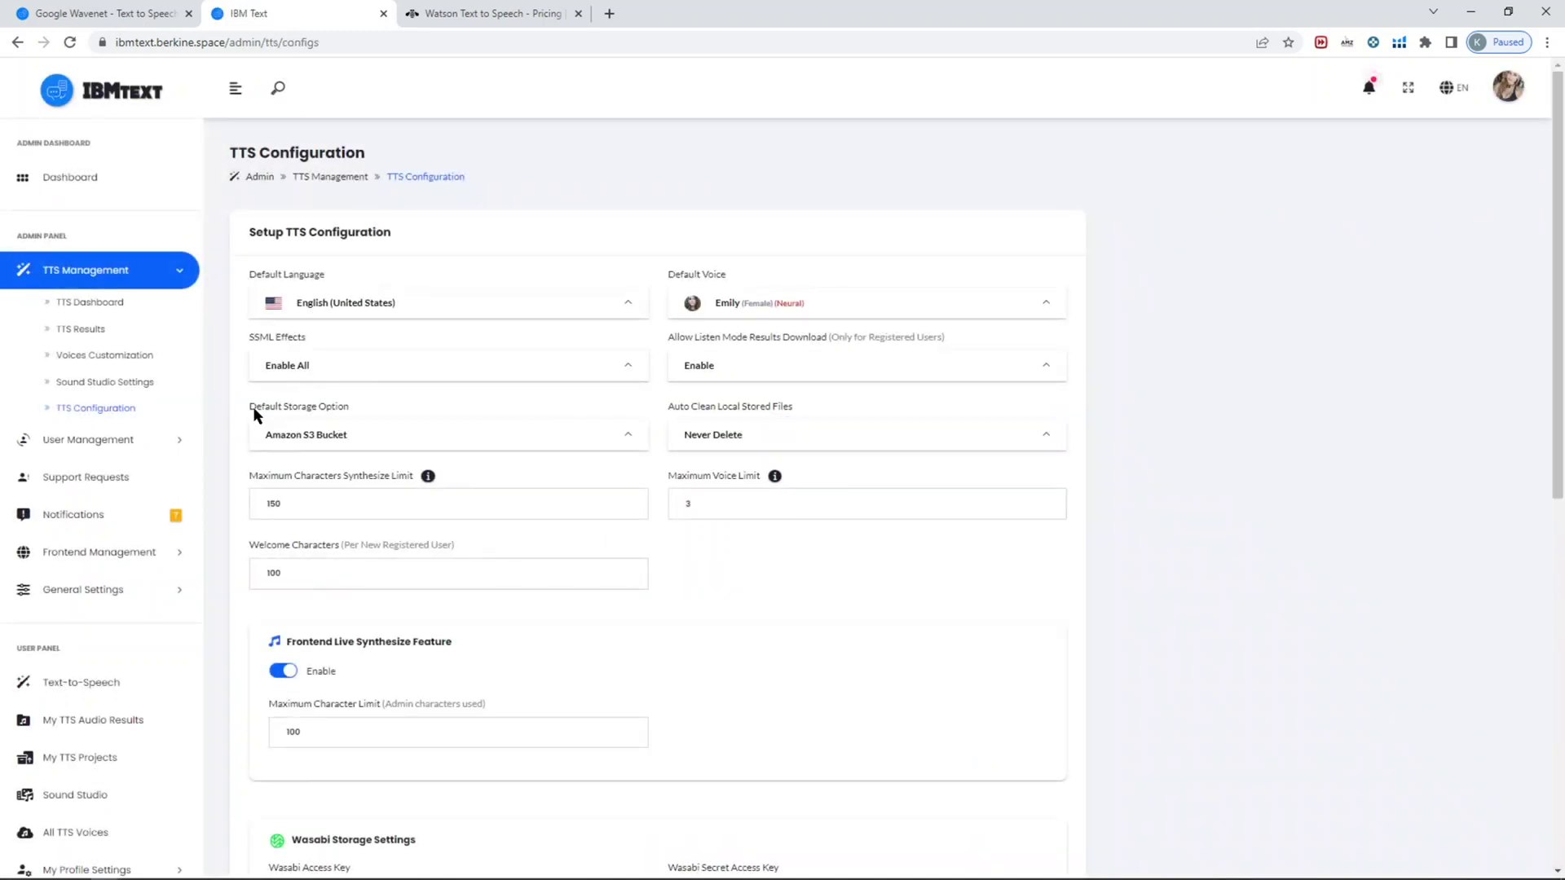
scroll(978, 262, down, 2)
scroll(978, 262, up, 2)
scroll(203, 540, down, 2)
scroll(110, 652, down, 1)
scroll(560, 448, up, 2)
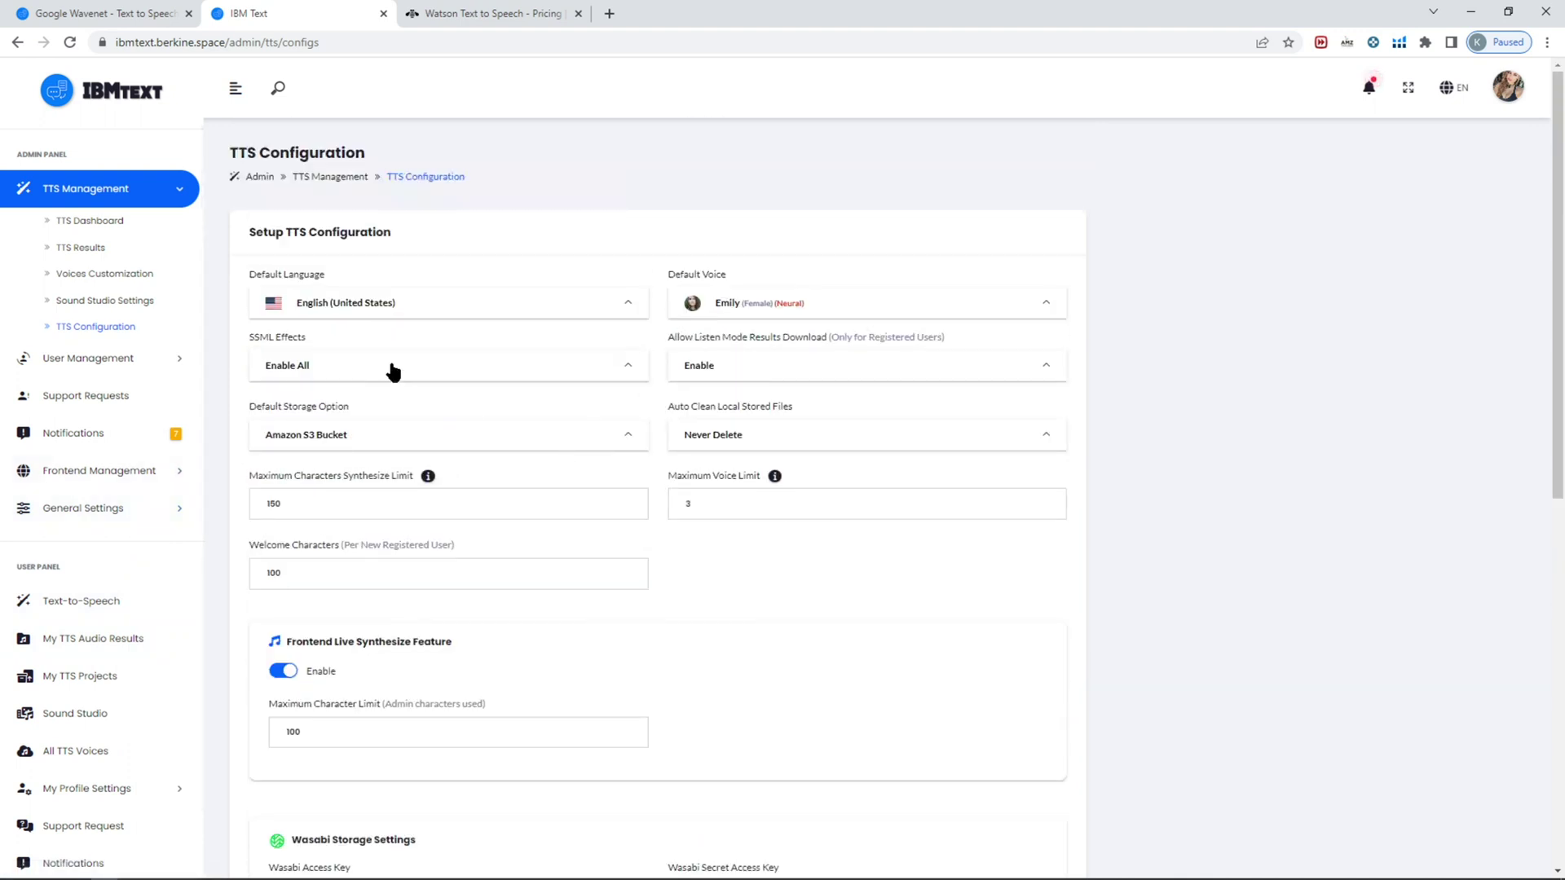
click(828, 365)
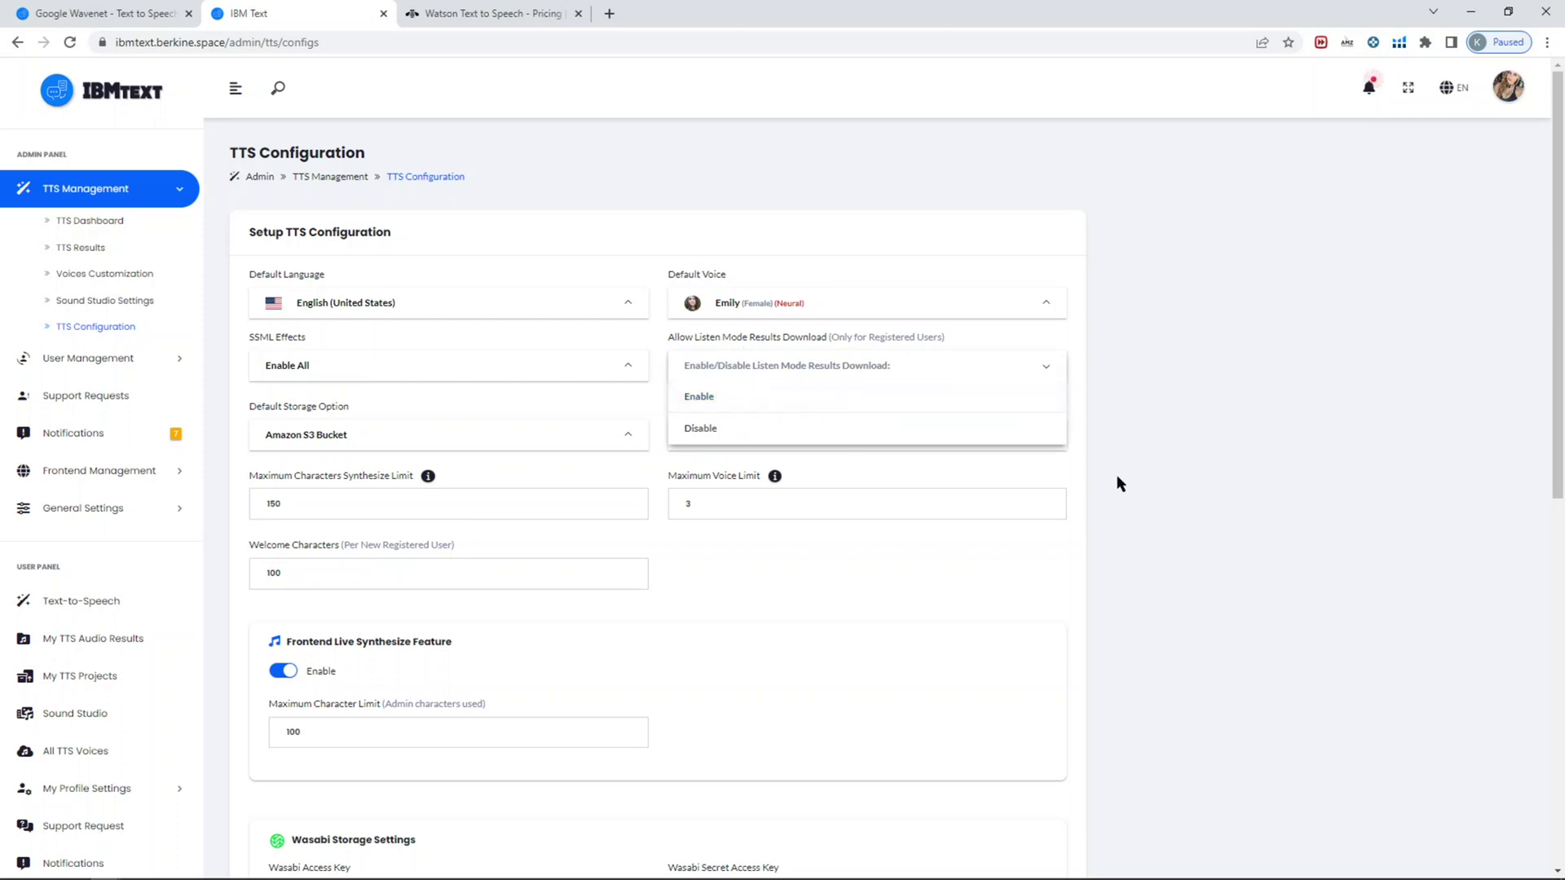
click(1130, 456)
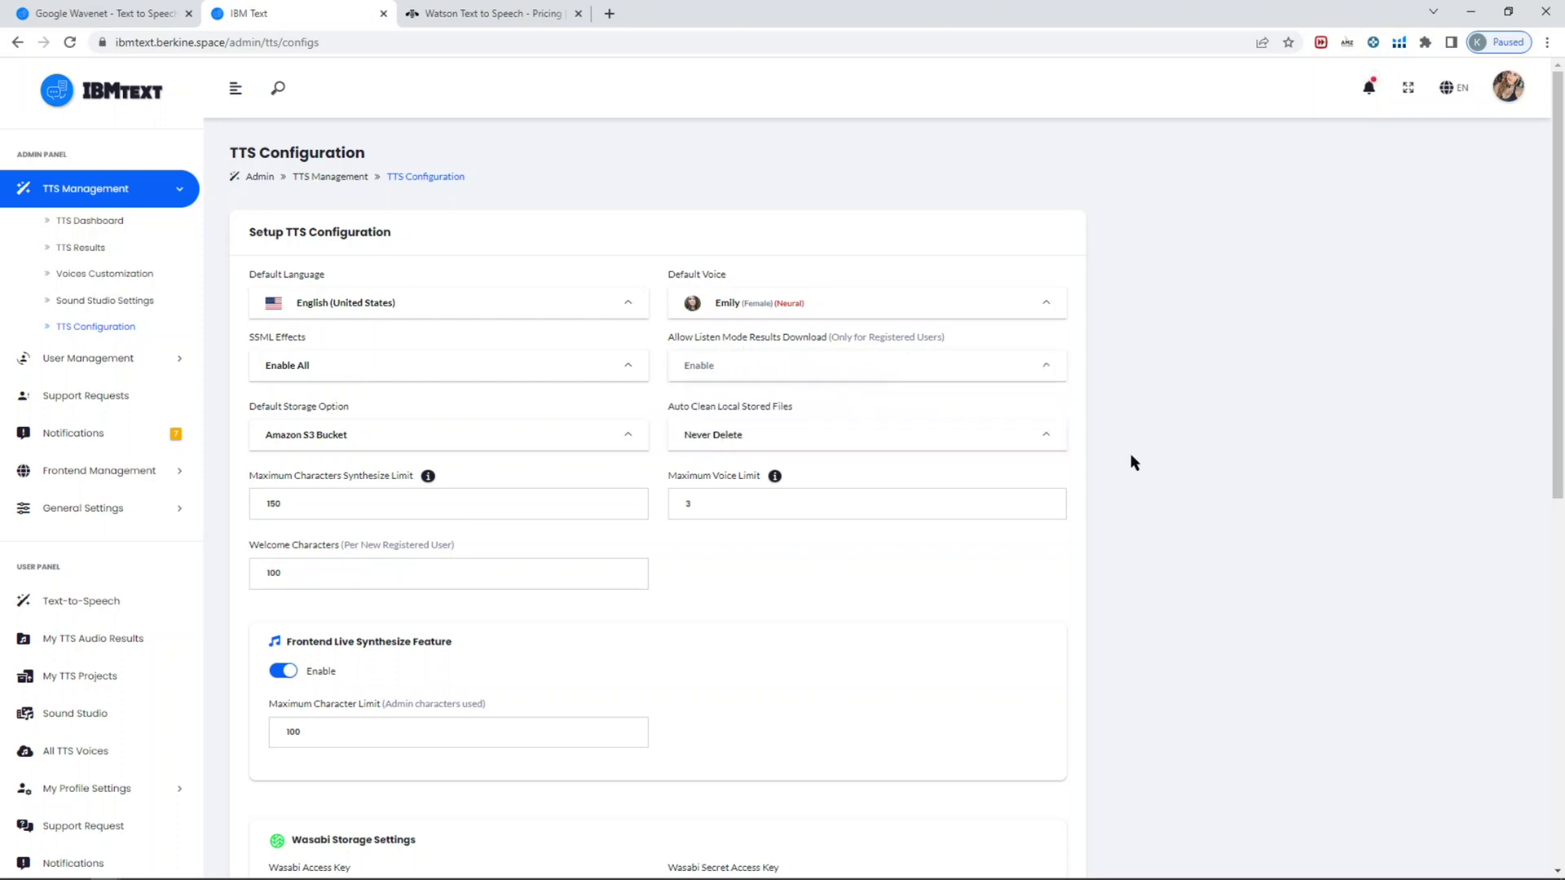
click(526, 444)
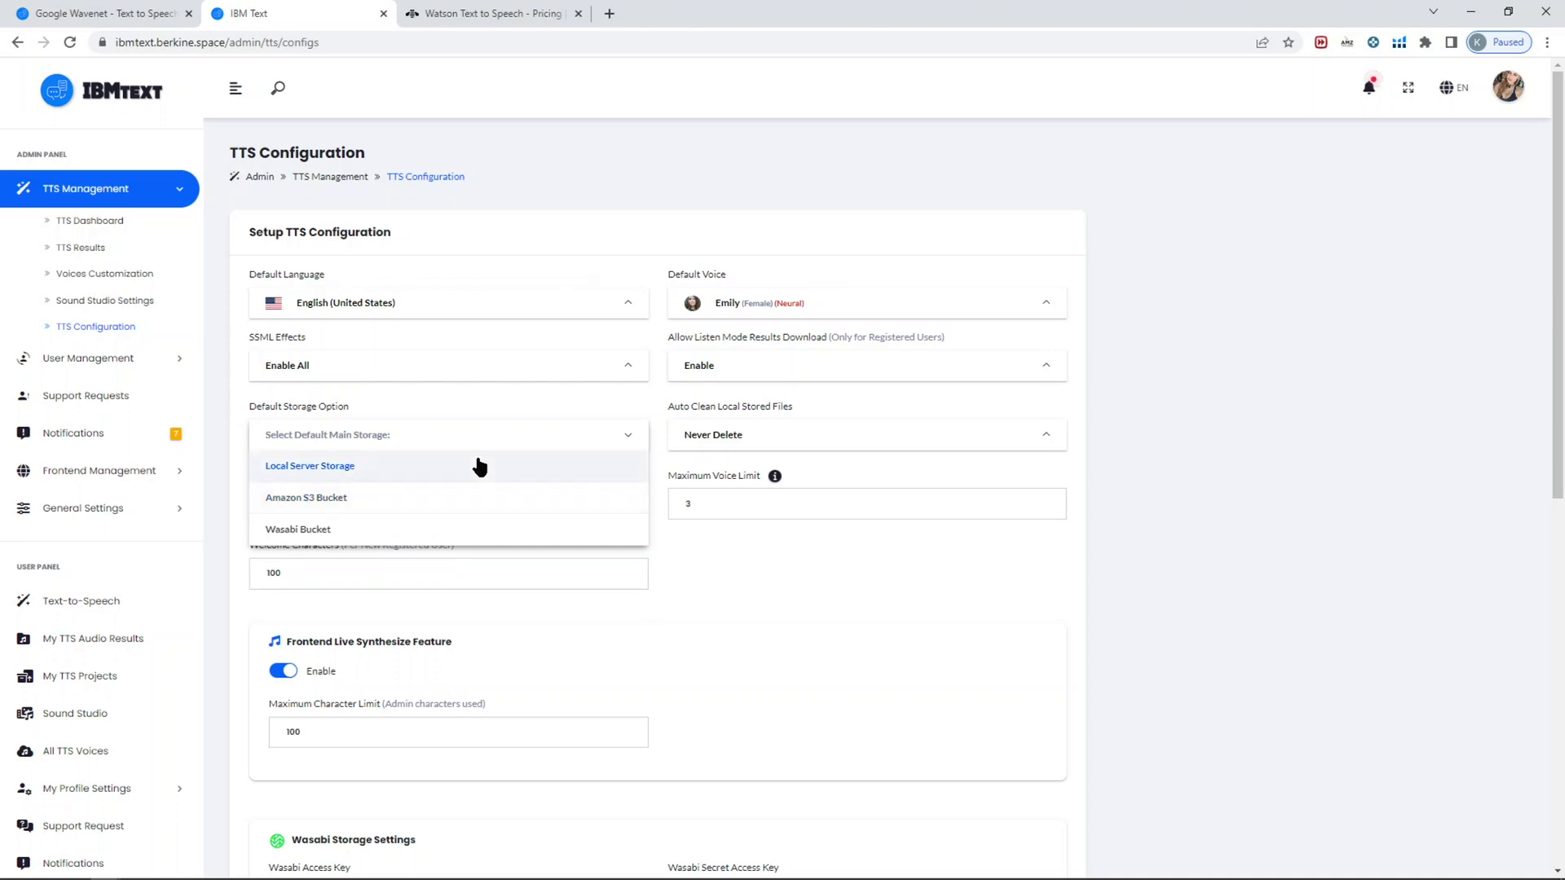
click(1083, 417)
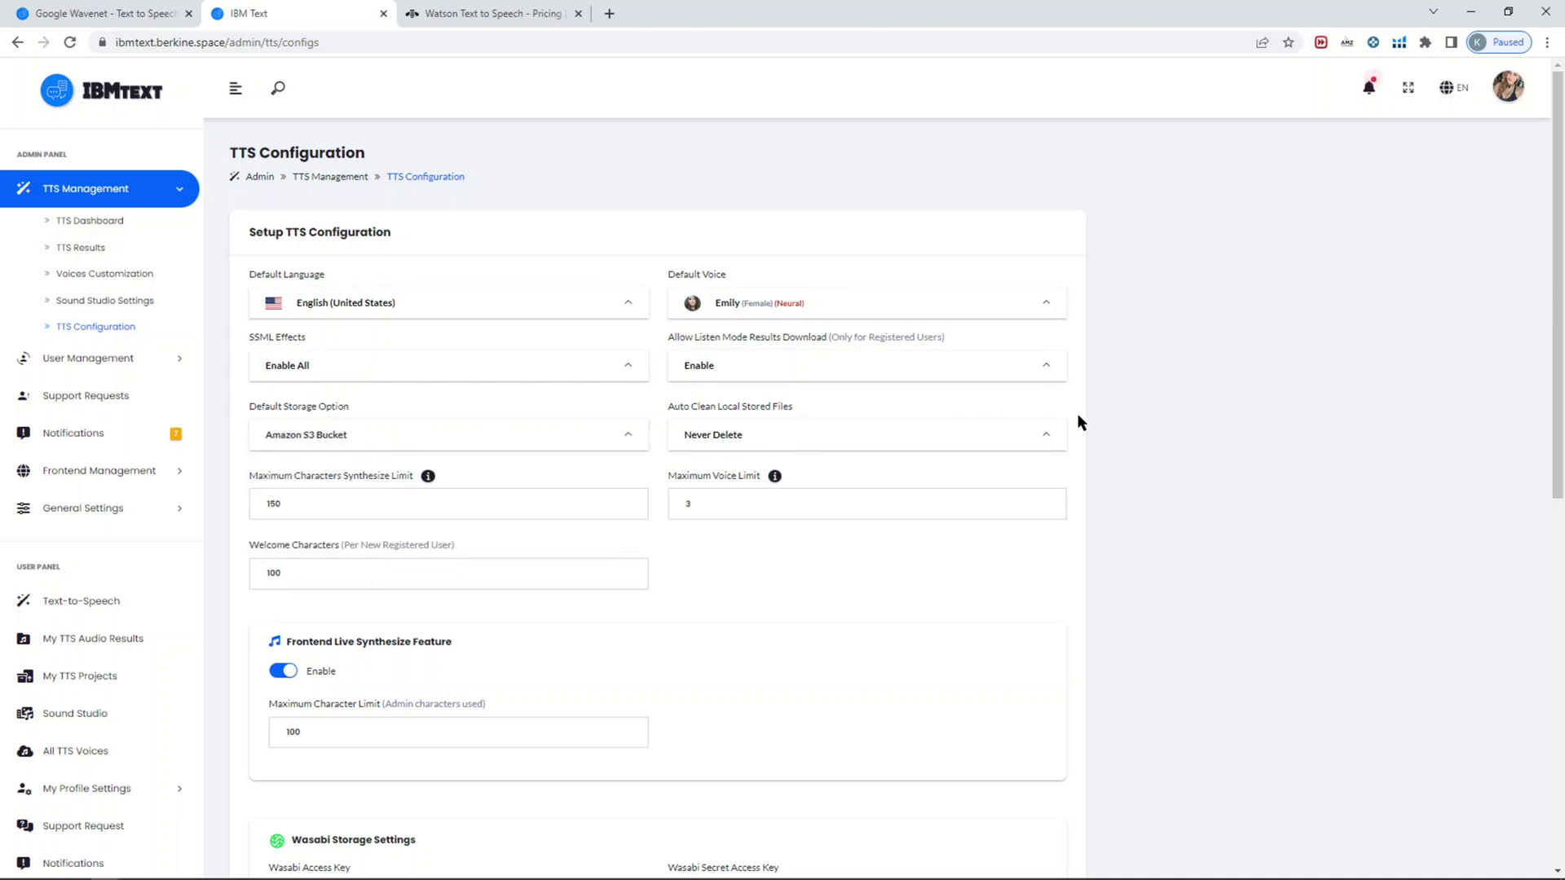
click(838, 500)
scroll(831, 563, down, 1)
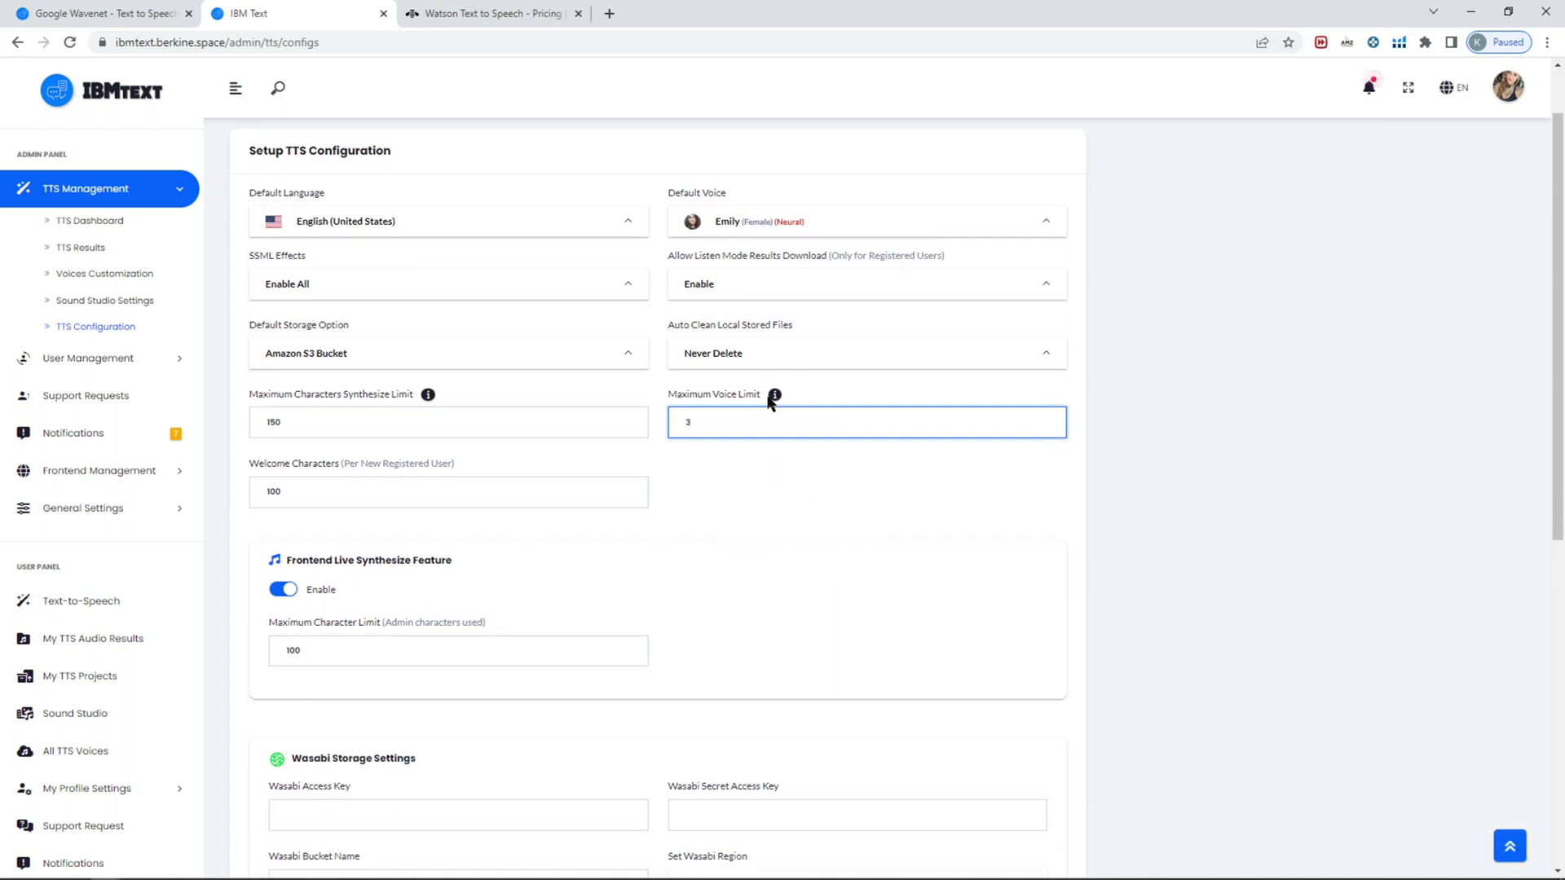
mouse_move(778, 403)
mouse_move(429, 397)
click(544, 426)
click(524, 492)
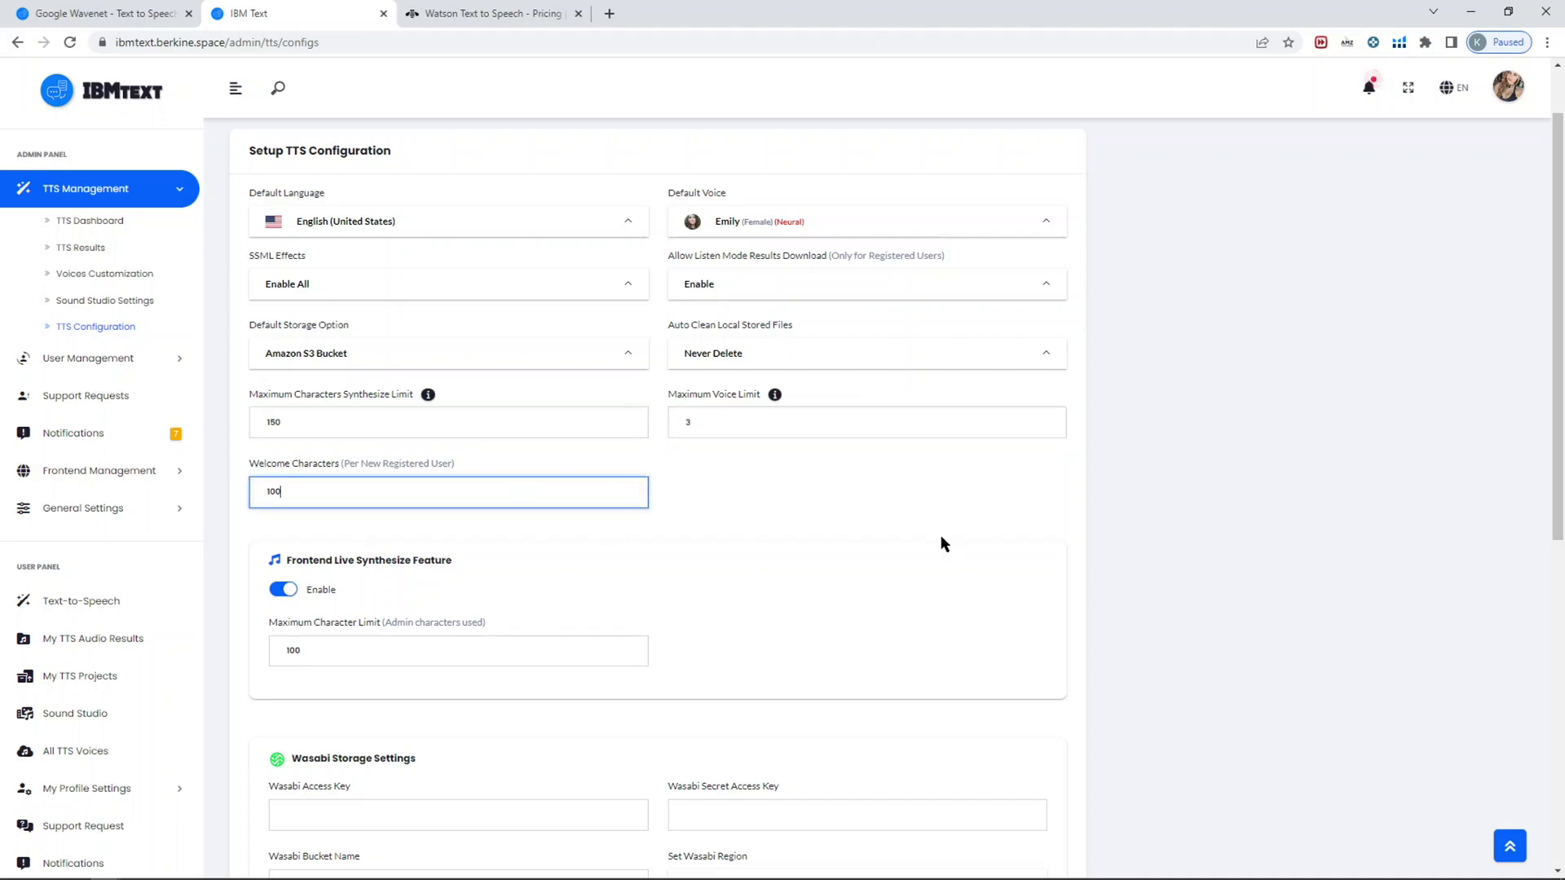
scroll(822, 526, down, 1)
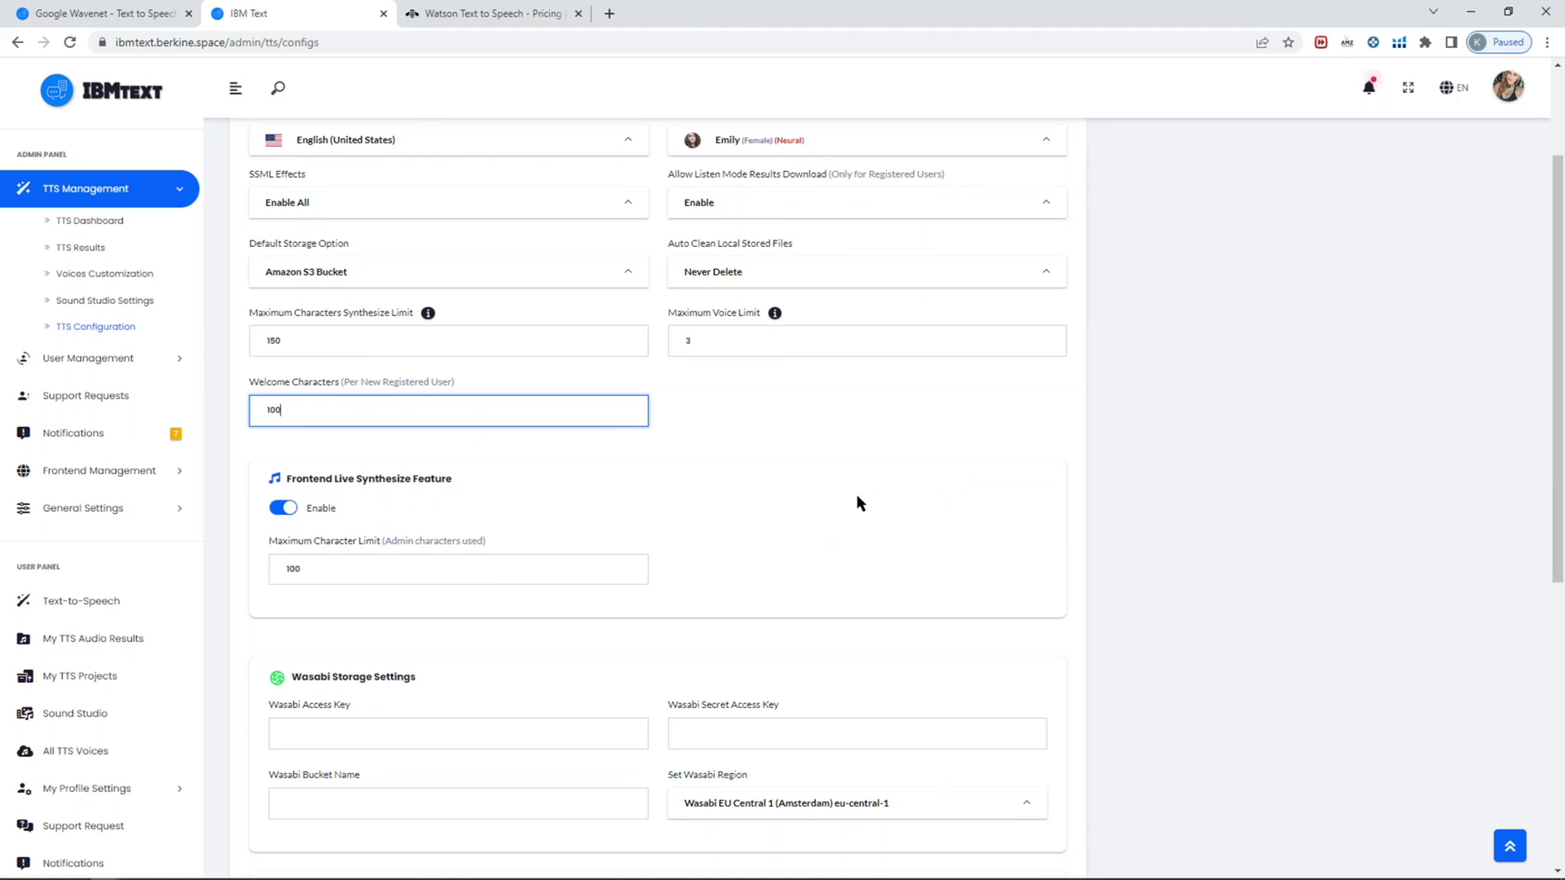
scroll(569, 425, down, 1)
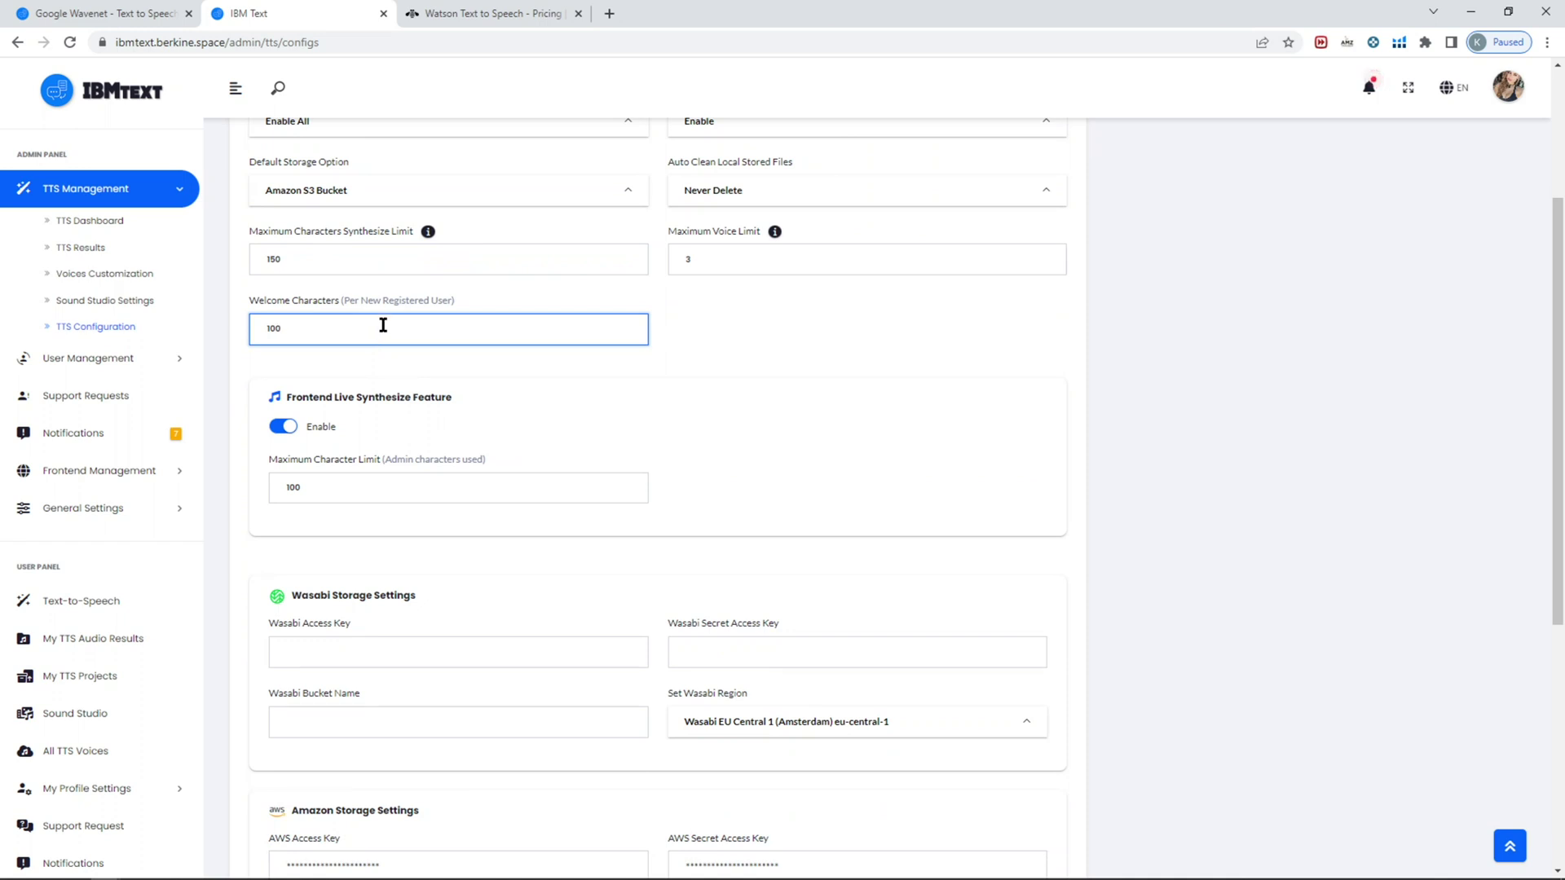
scroll(639, 436, down, 1)
scroll(639, 432, down, 1)
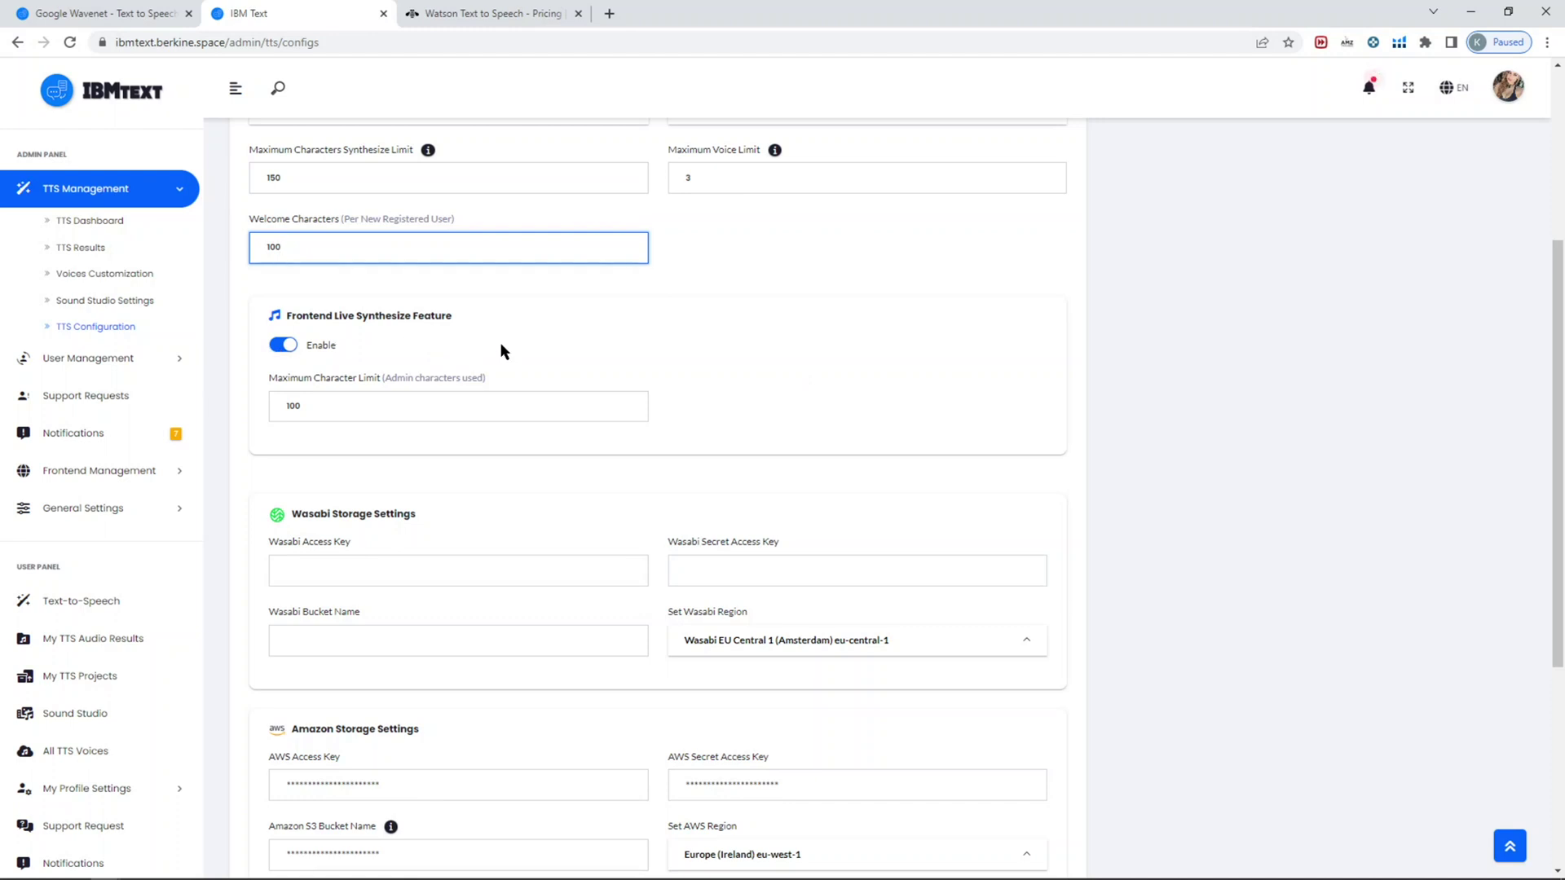
right_click(148, 91)
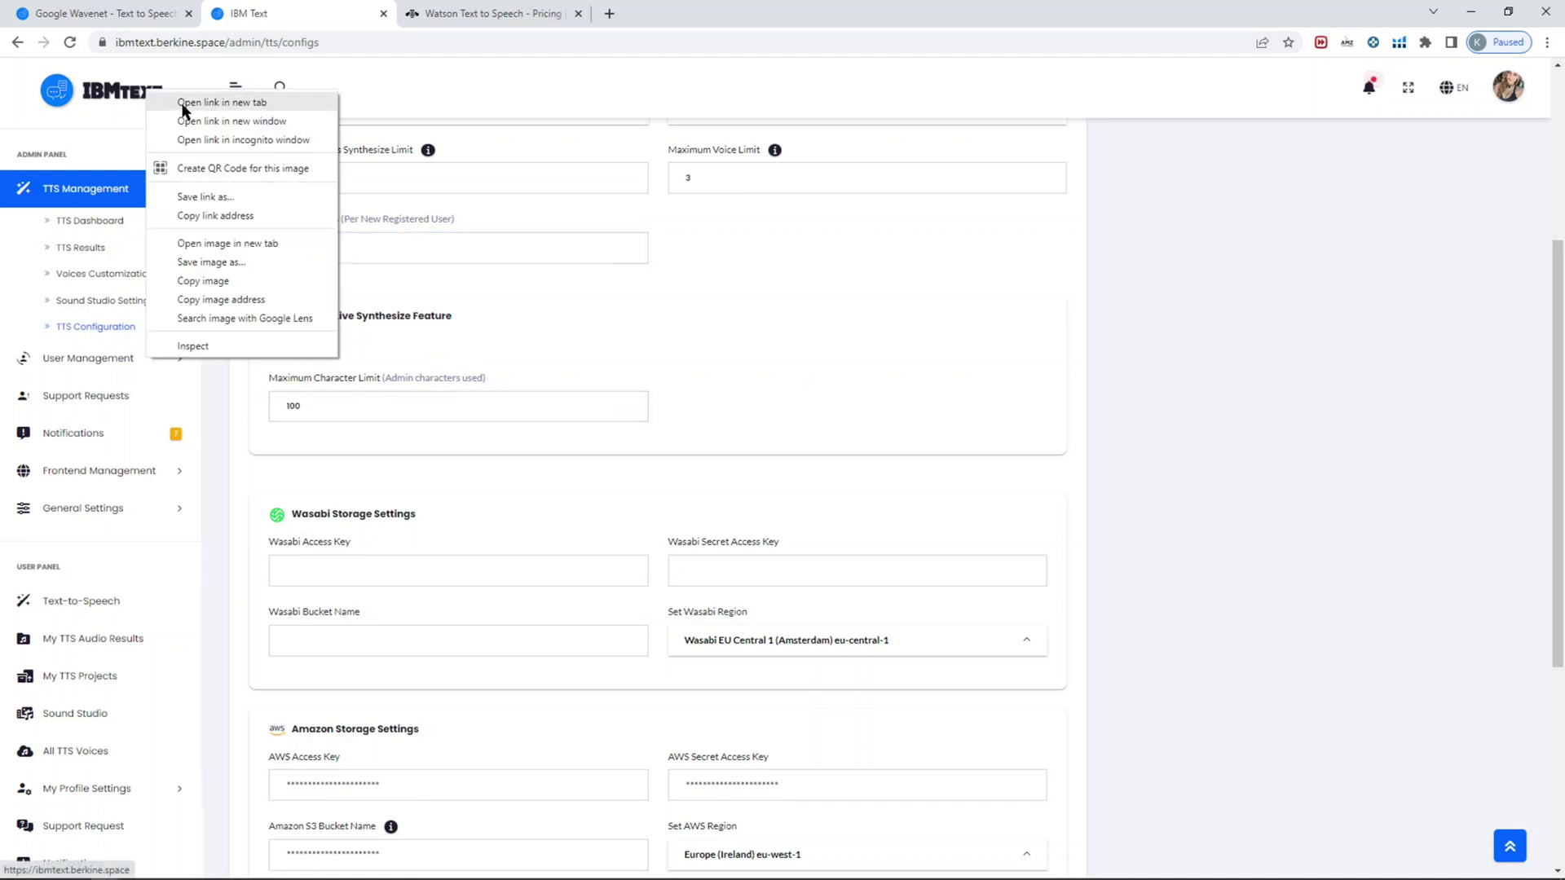
click(159, 14)
scroll(831, 464, down, 7)
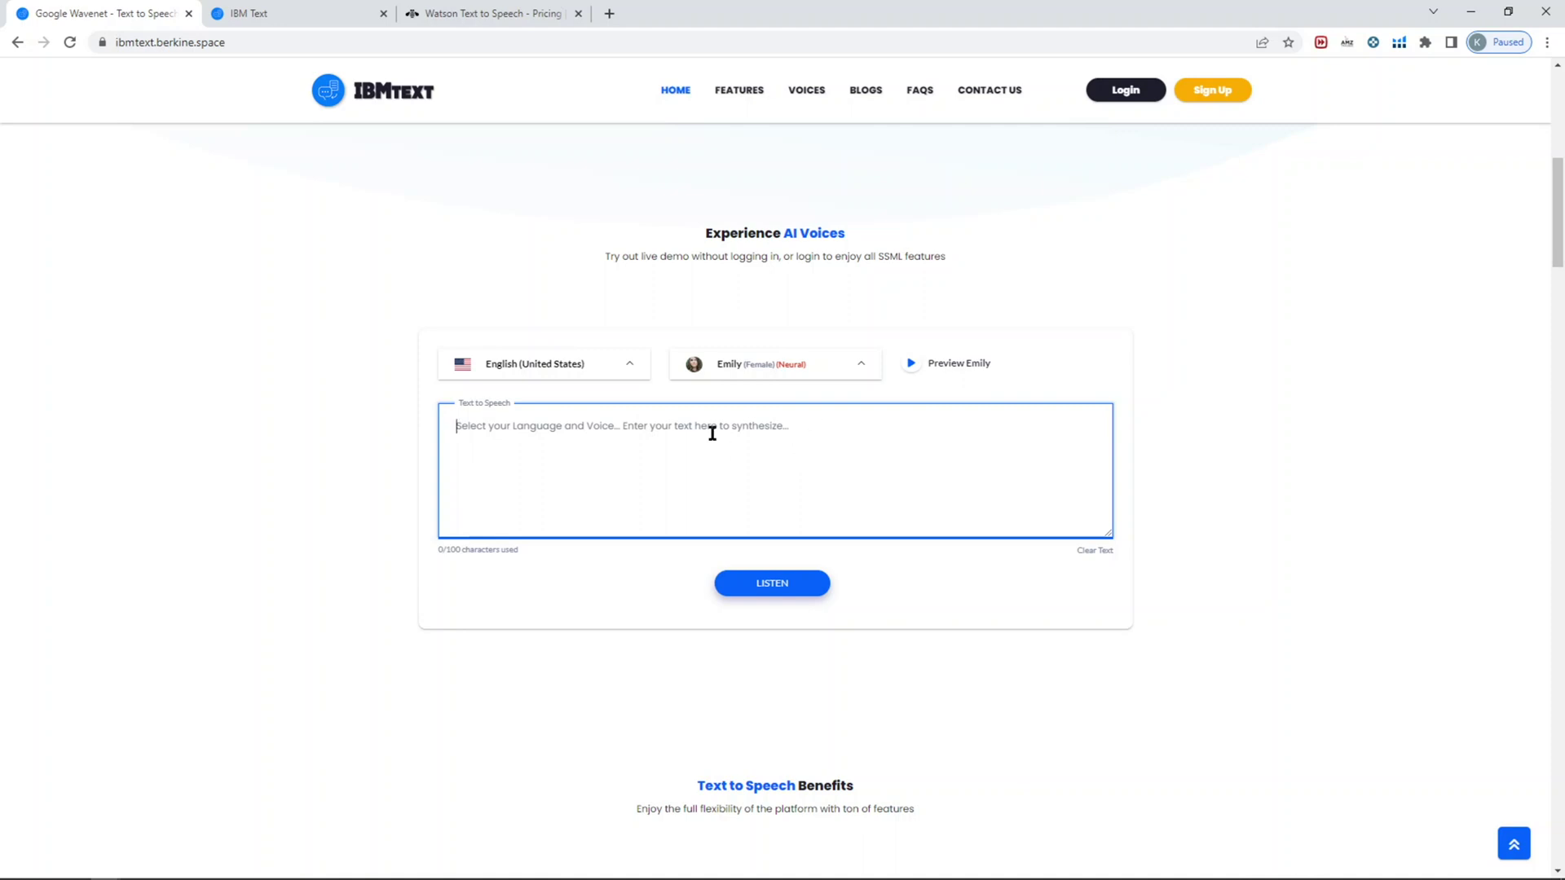
click(336, 12)
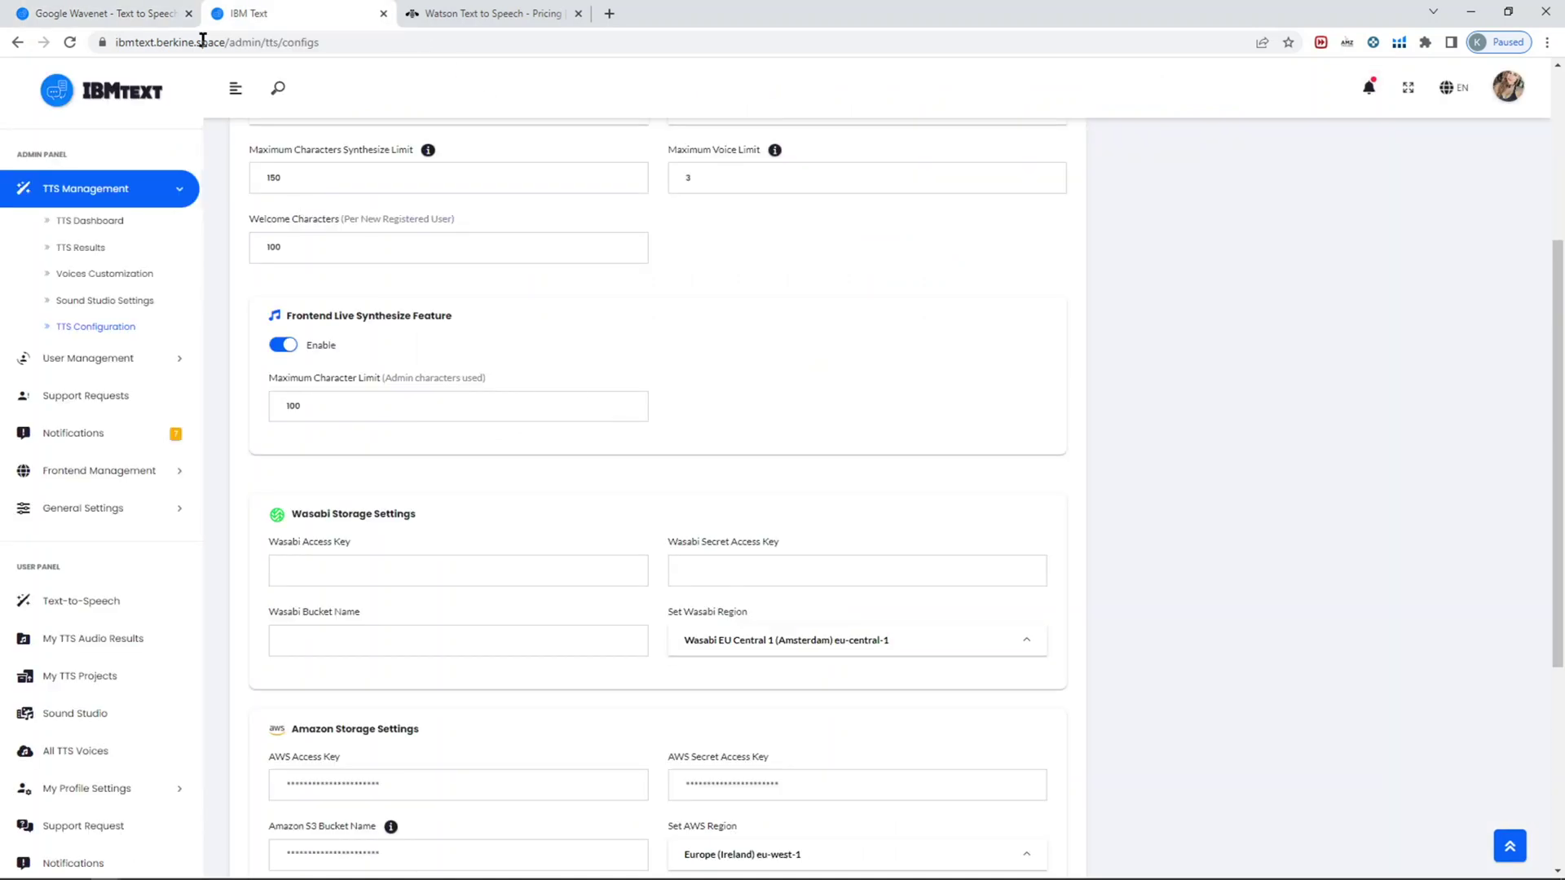
click(122, 13)
click(281, 11)
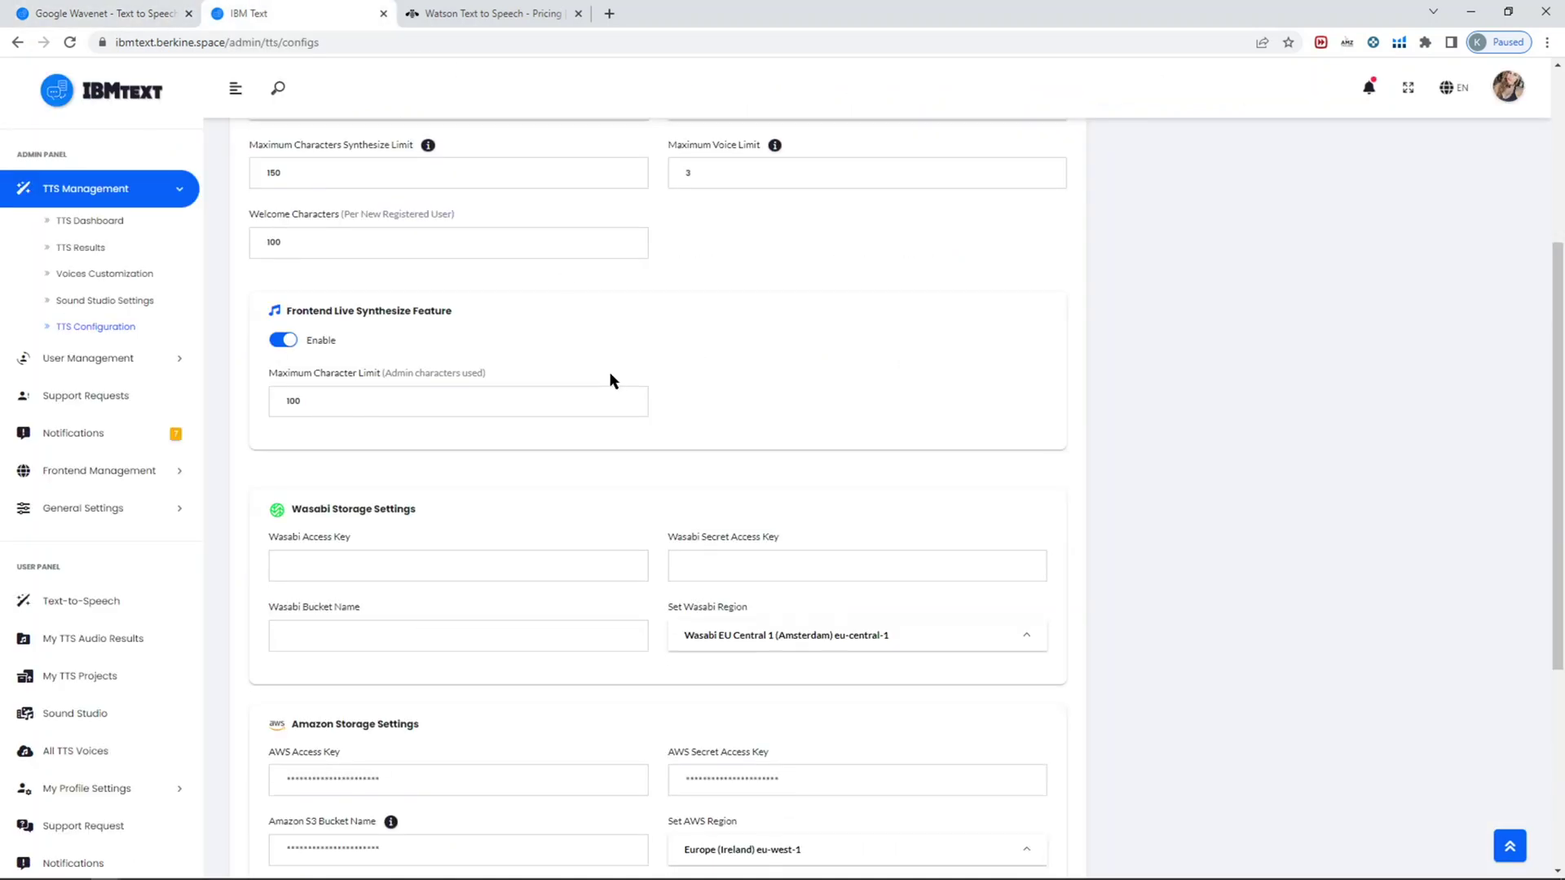
scroll(611, 380, down, 5)
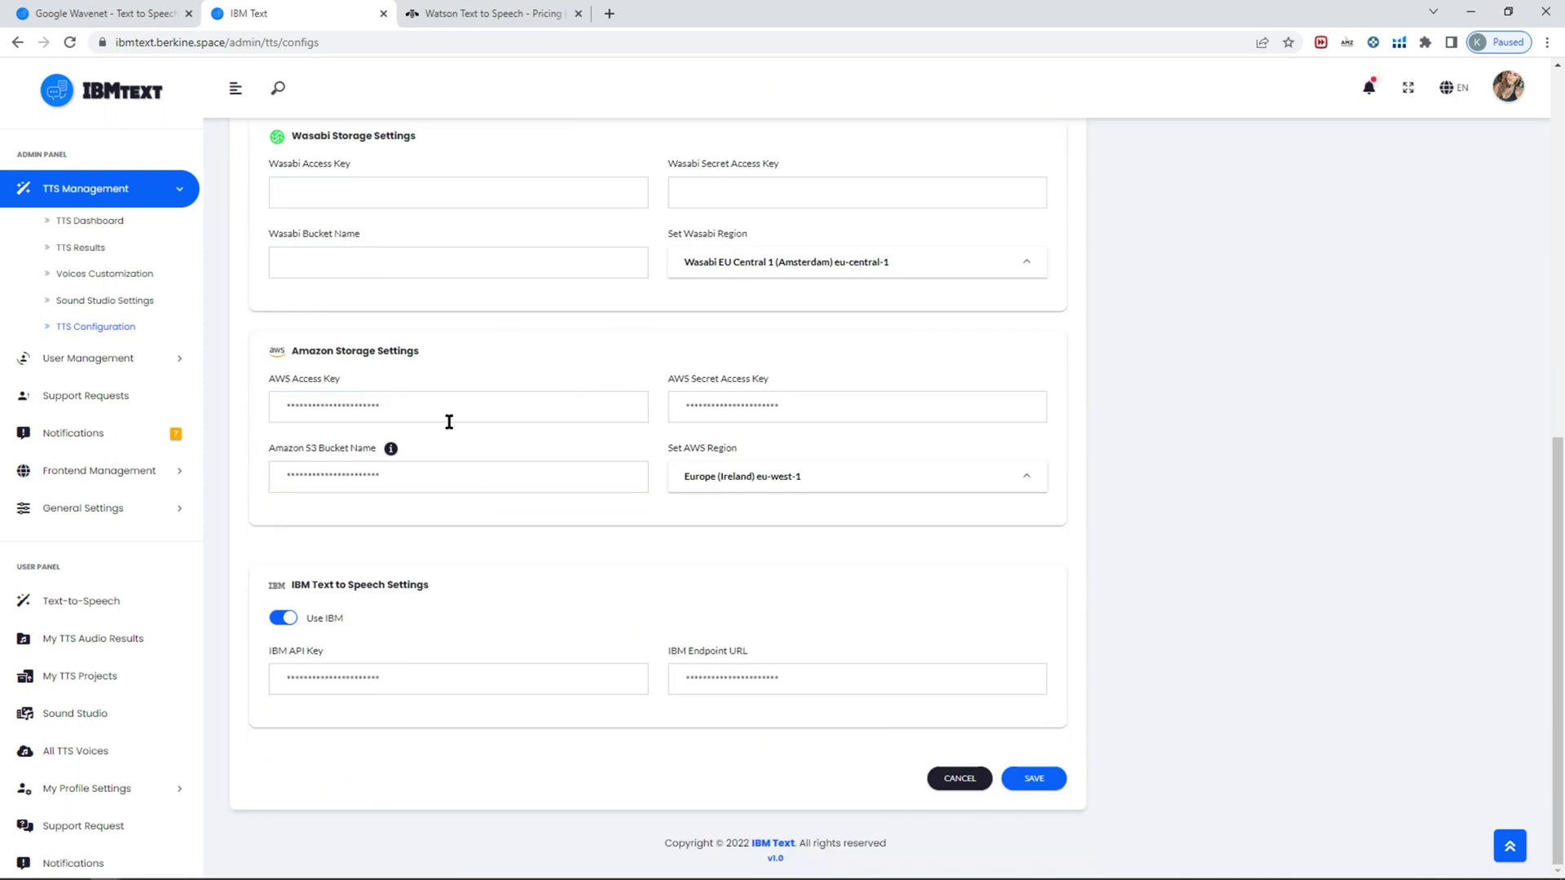
click(444, 412)
click(783, 419)
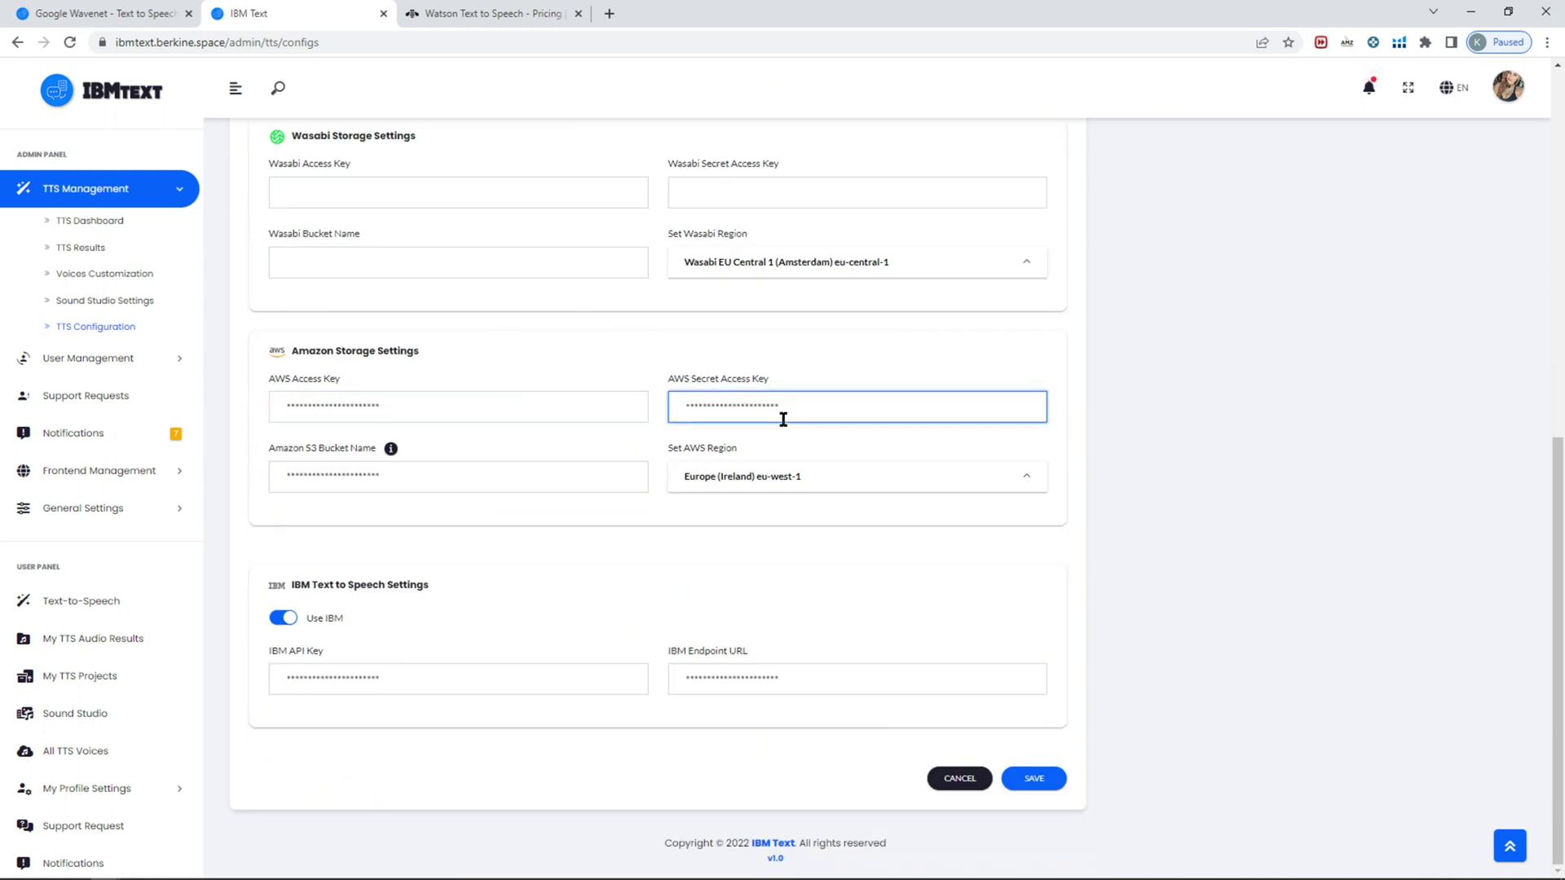
click(513, 486)
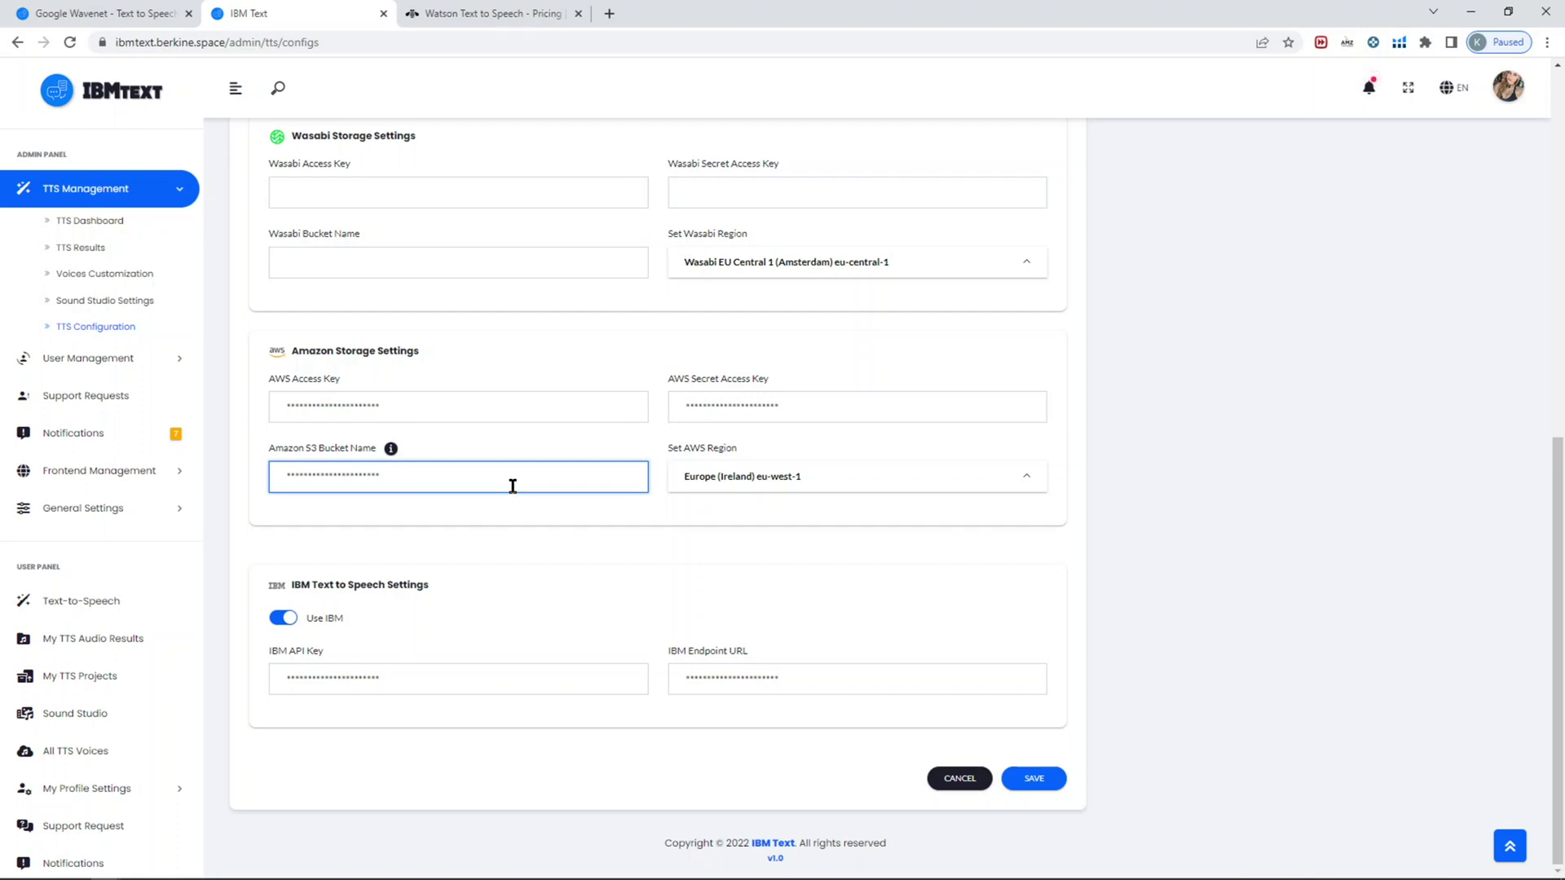
click(515, 584)
click(509, 665)
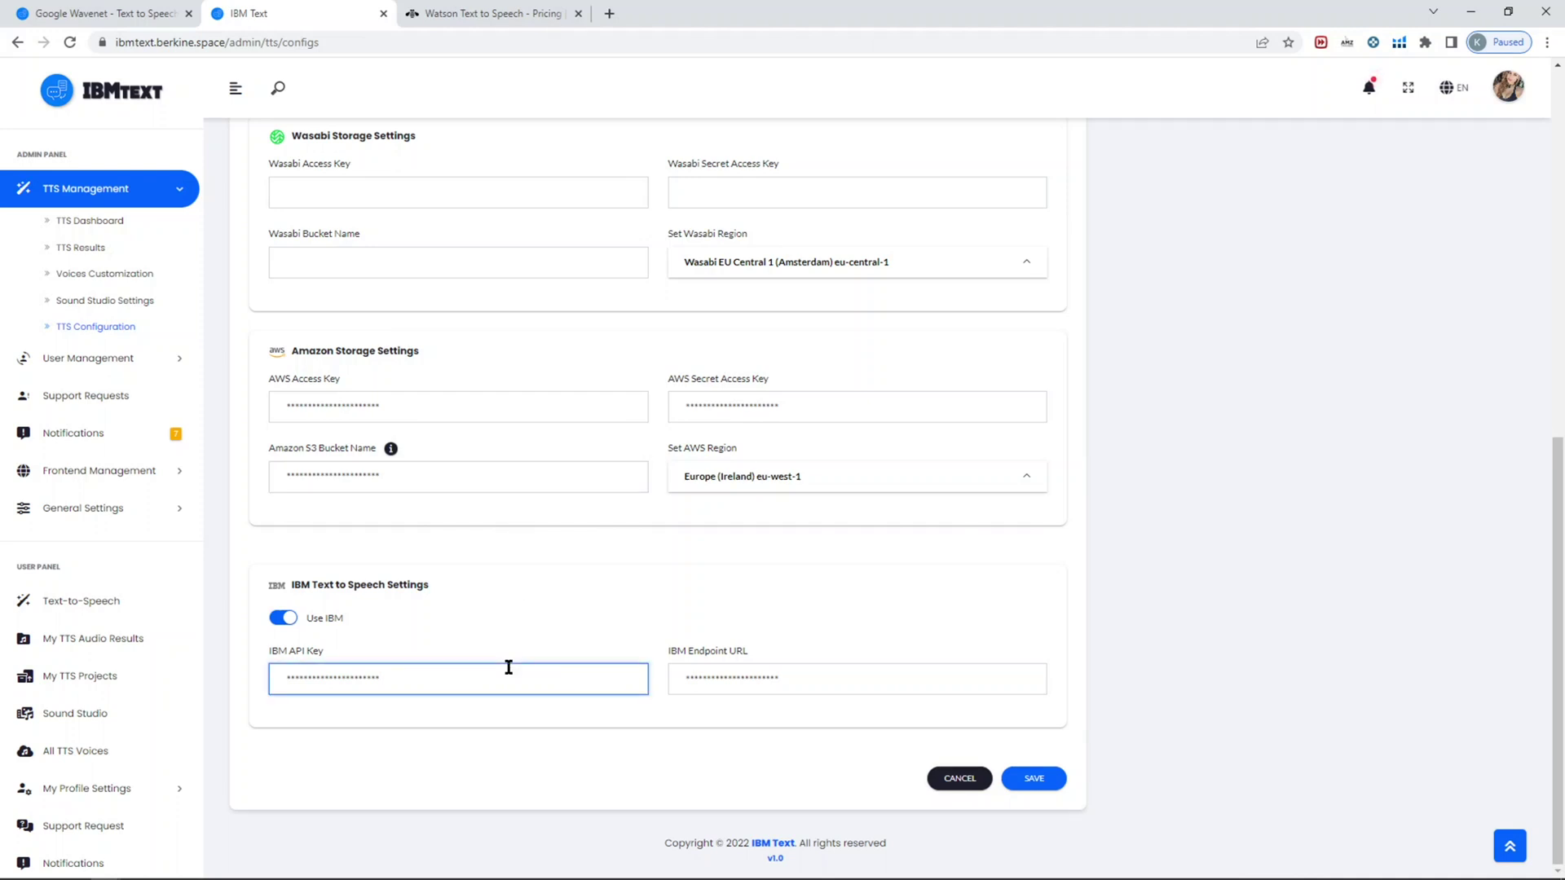
click(560, 599)
click(511, 668)
Step: Expand User Management and Frontend Management, browse the public homepage, then expand General Settings in admin
click(96, 359)
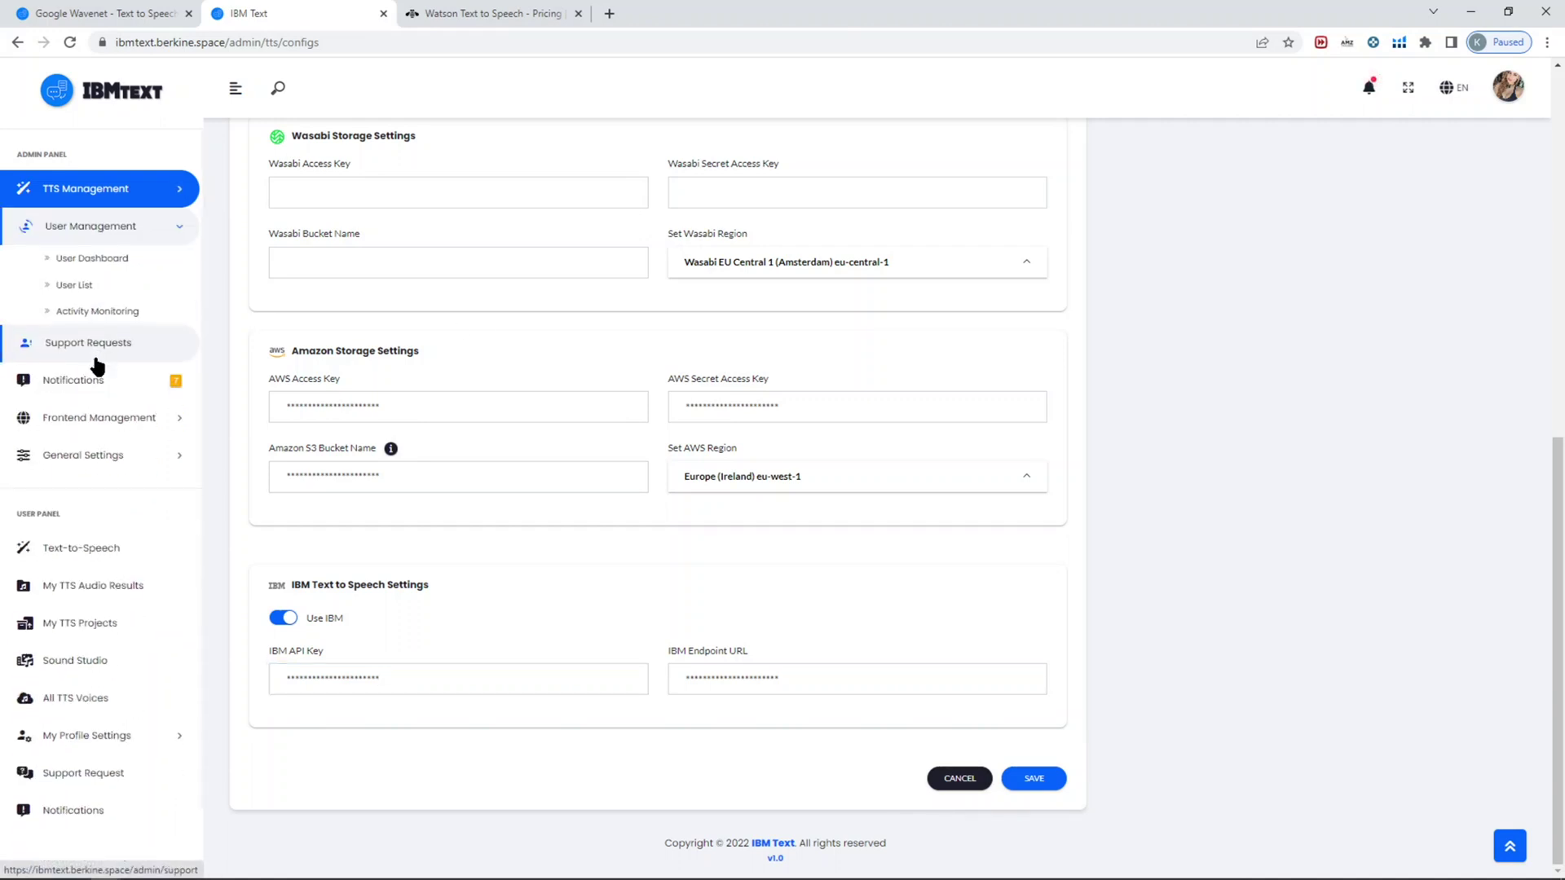
click(98, 417)
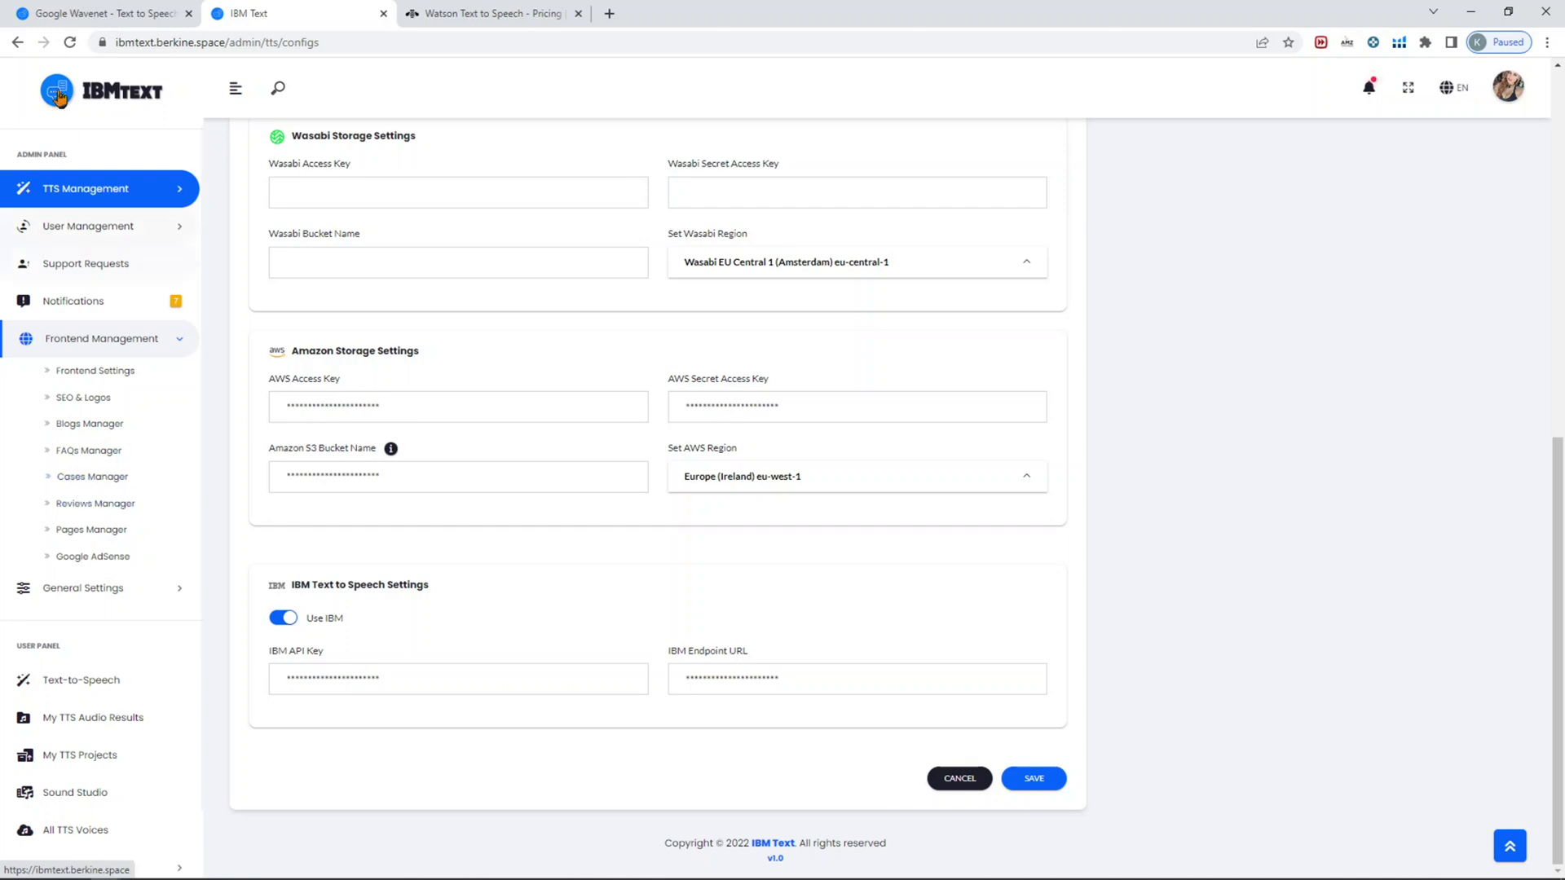
click(99, 14)
scroll(745, 544, down, 6)
scroll(745, 537, down, 12)
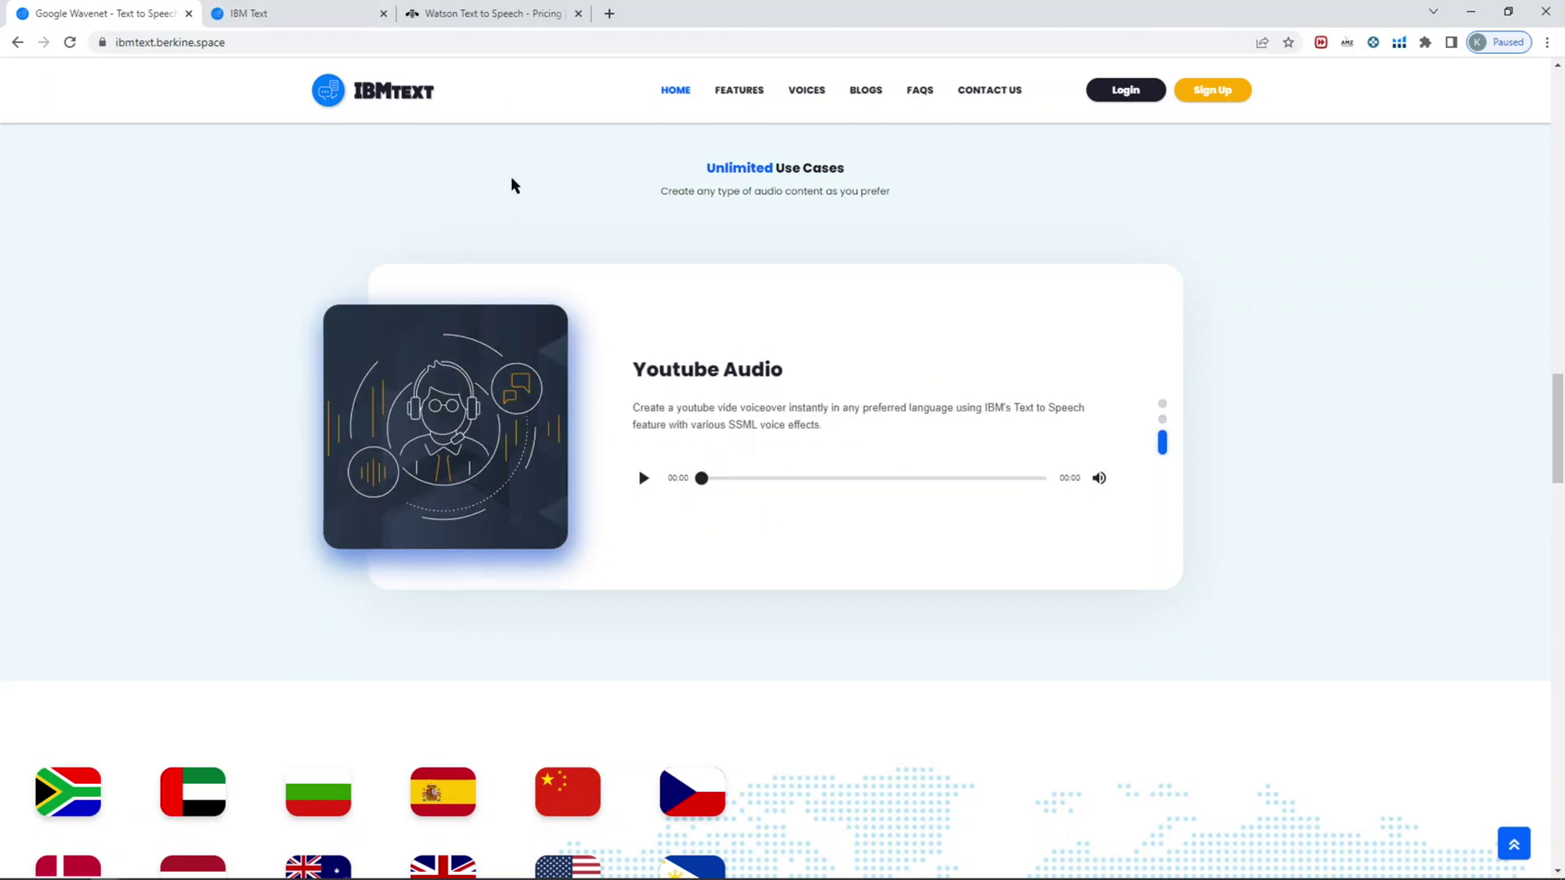
click(320, 10)
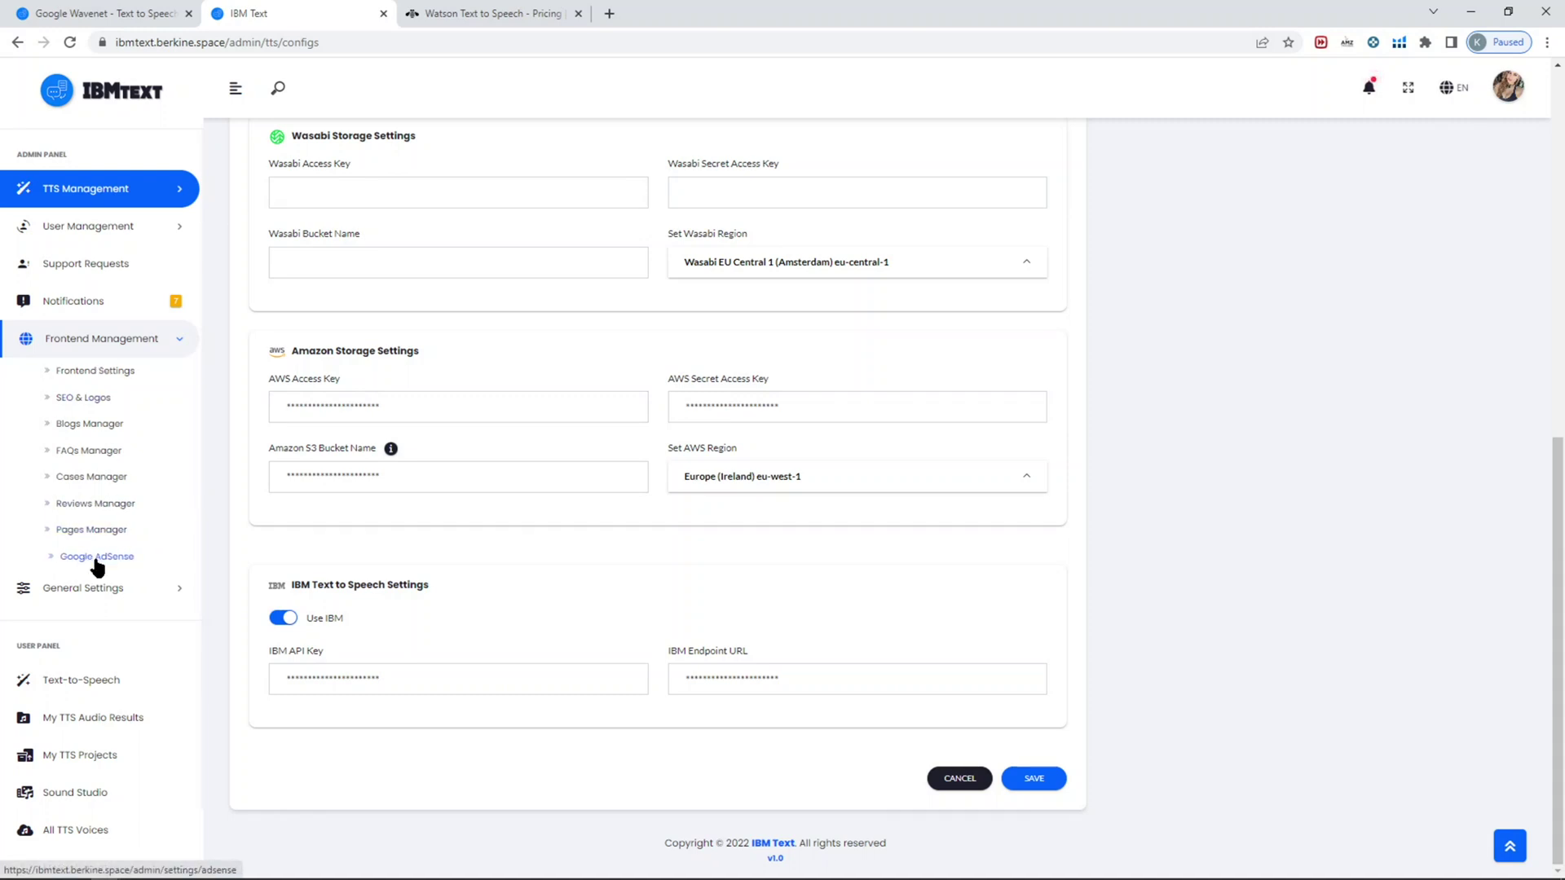
click(95, 587)
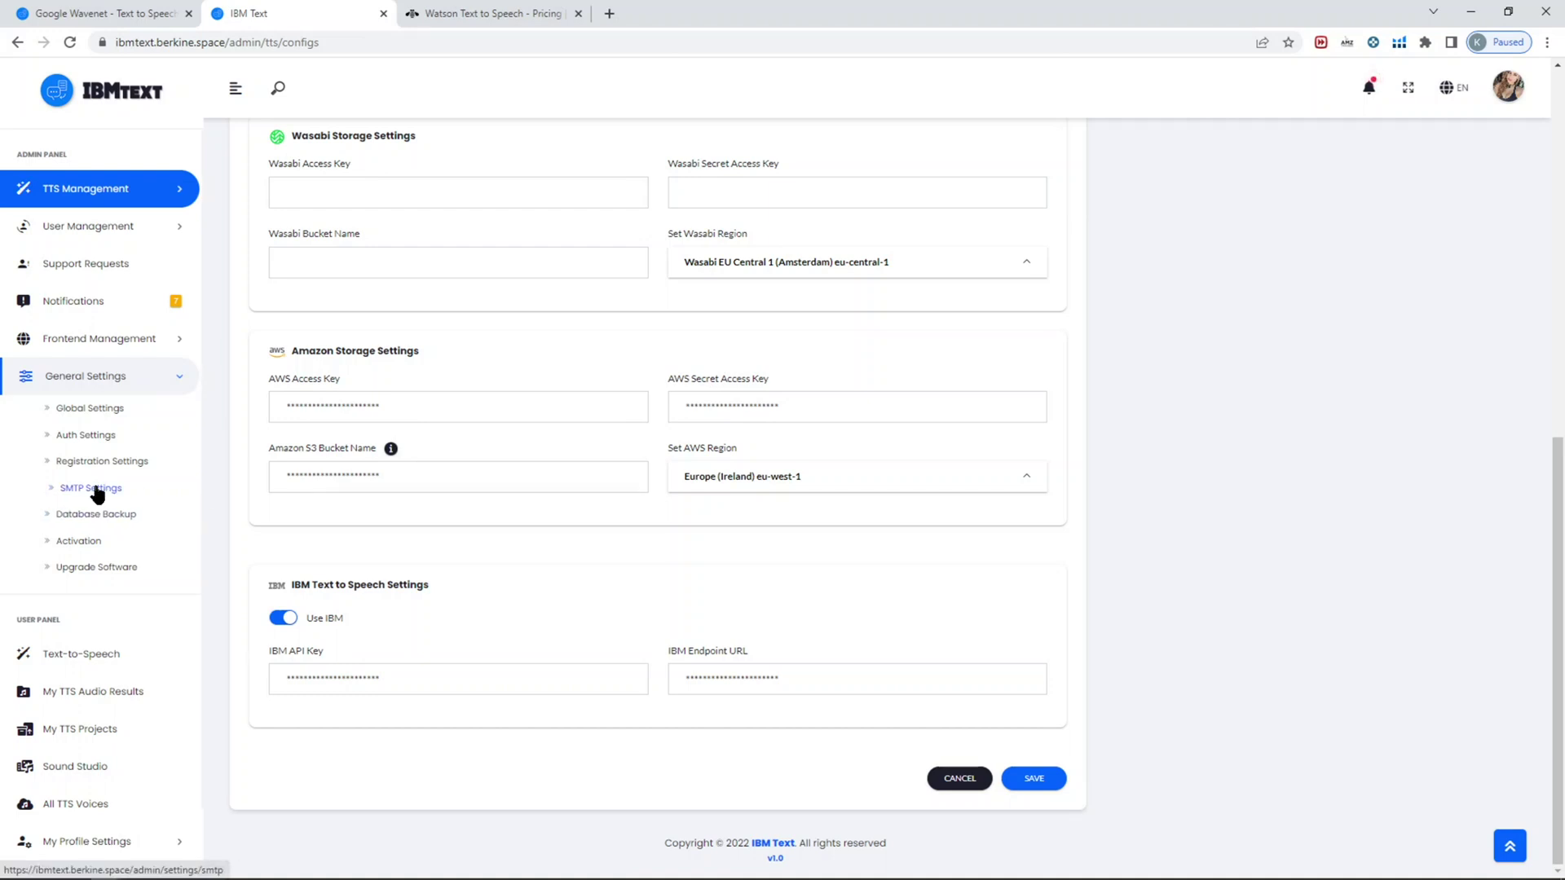
Step: Go through Auth Settings to Registration Settings, leaving new-user email verification set to Disabled
click(111, 446)
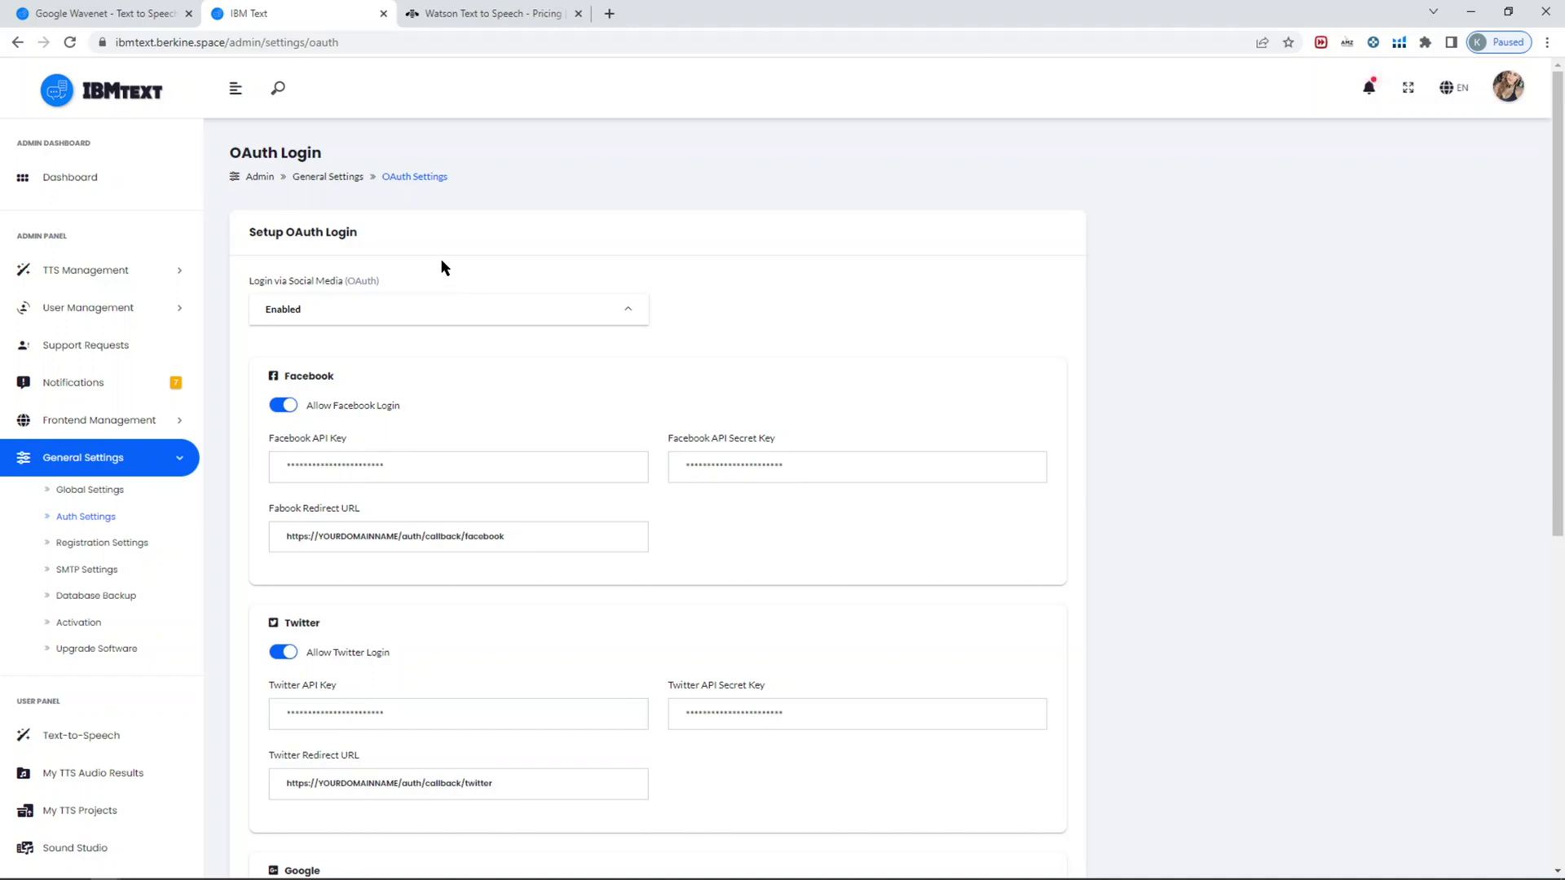
click(97, 544)
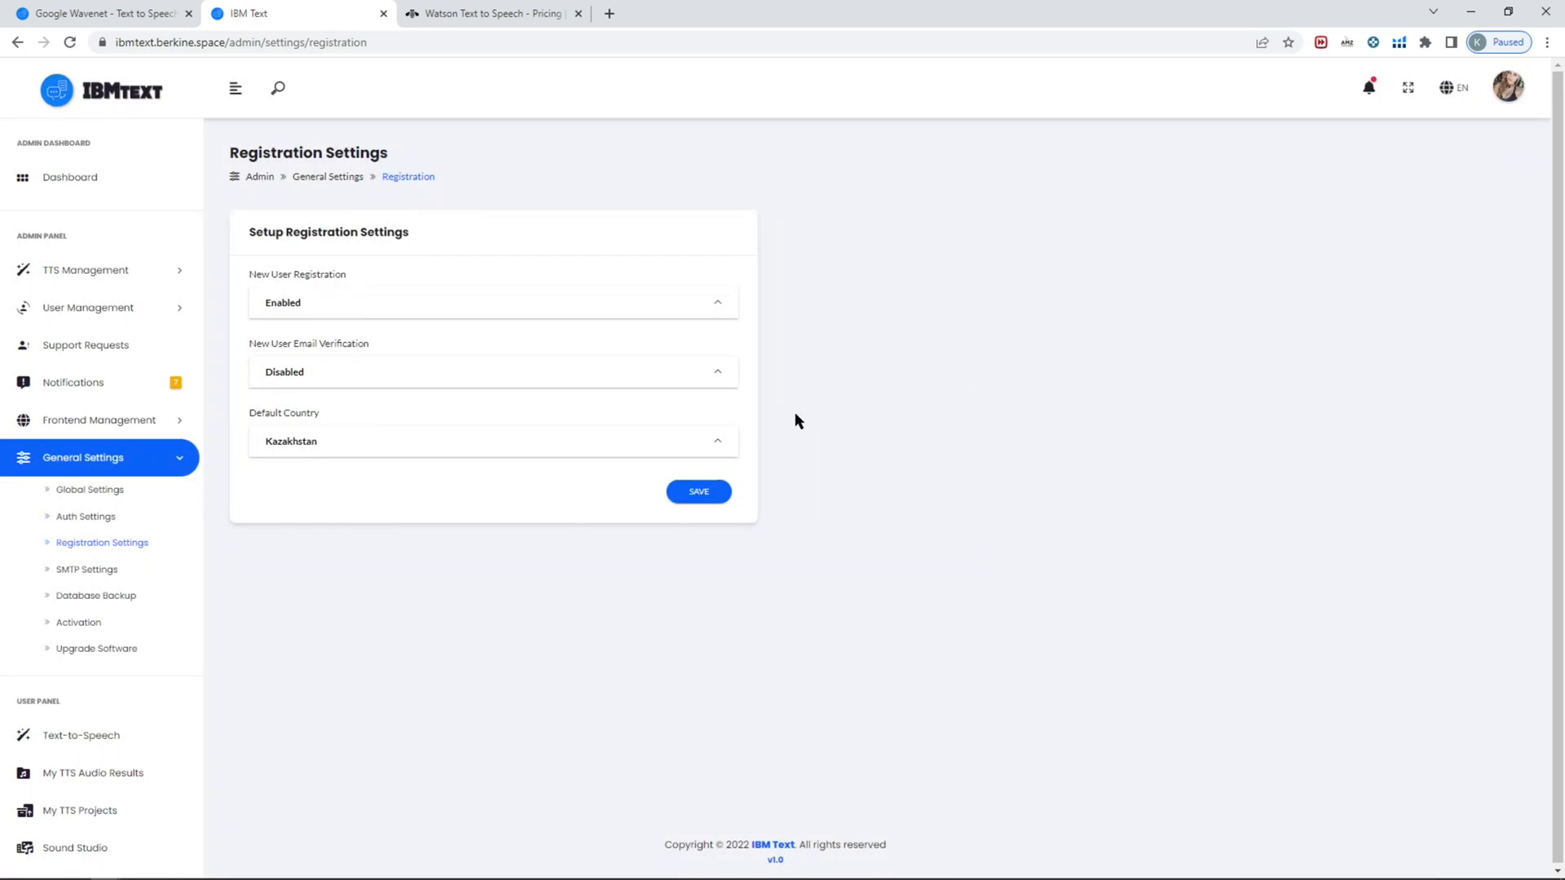
click(388, 376)
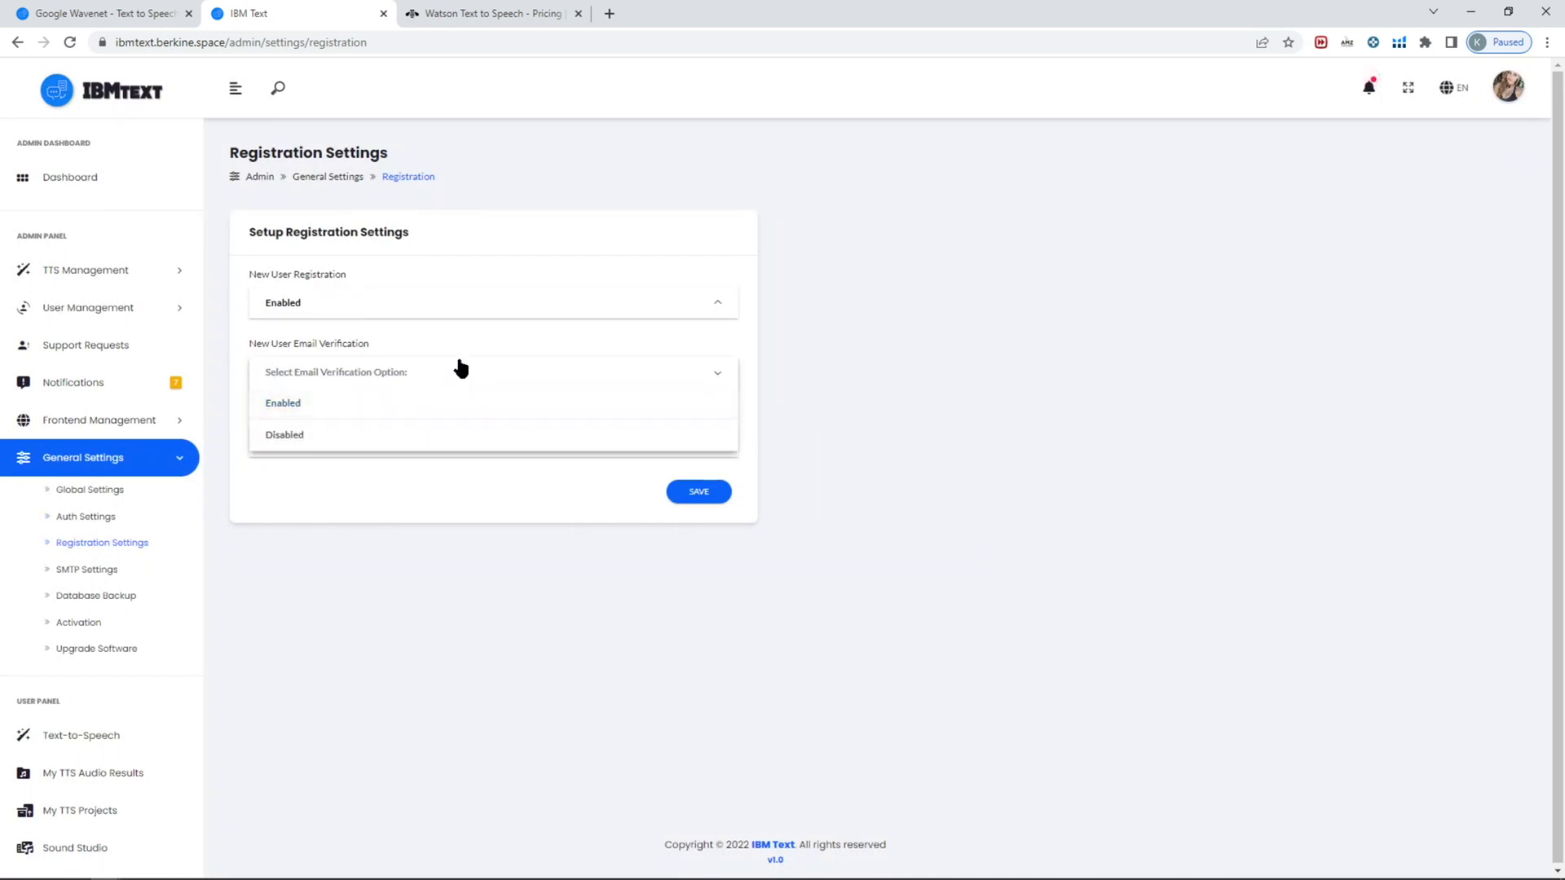
key(Down)
key(Return)
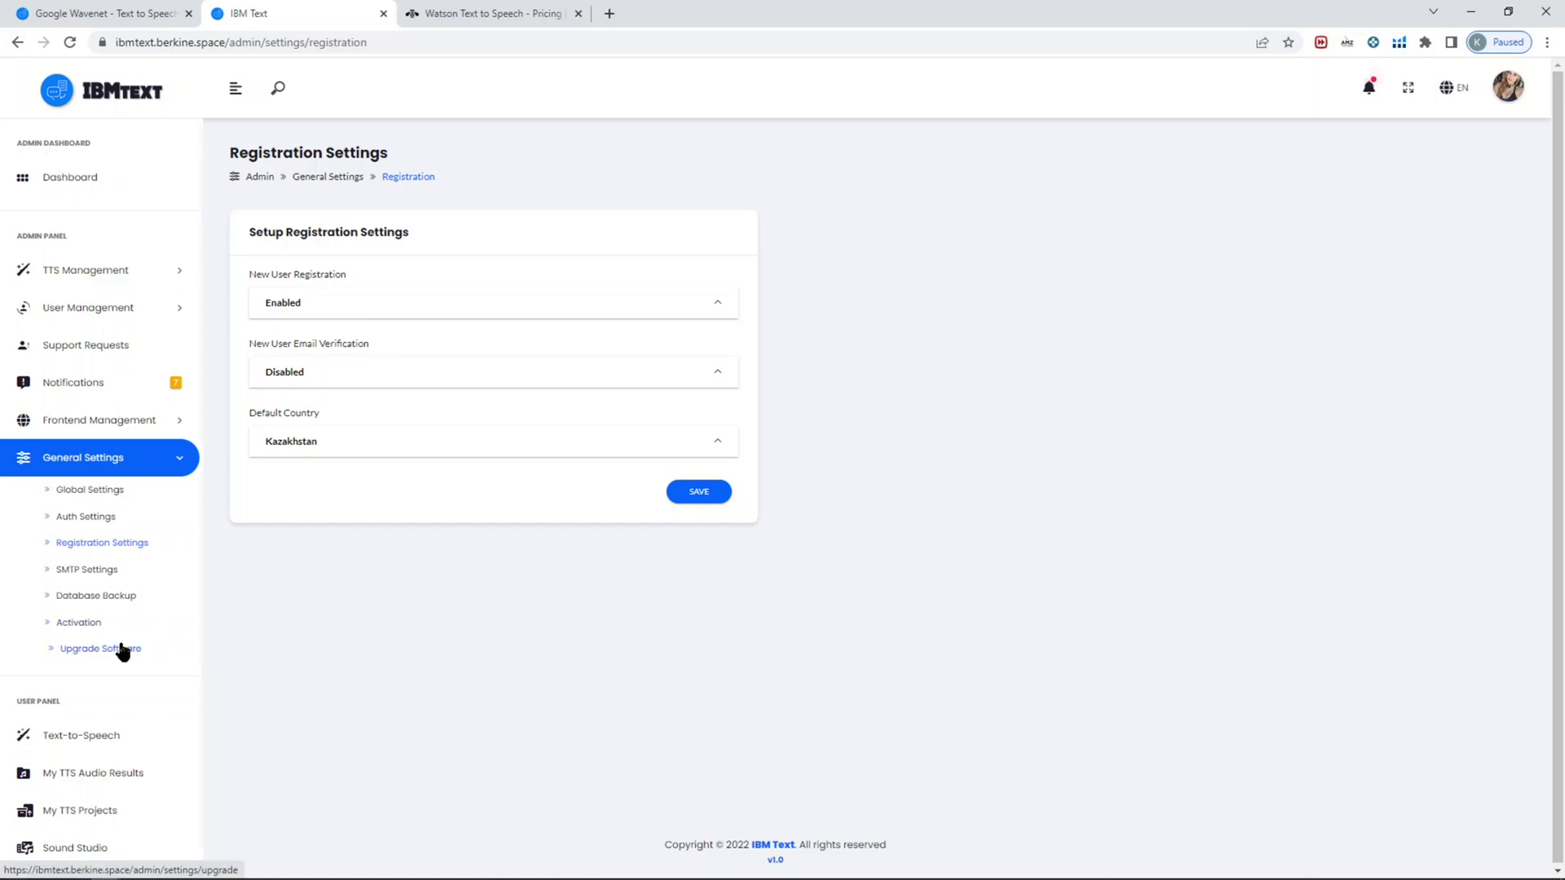
scroll(105, 576, down, 3)
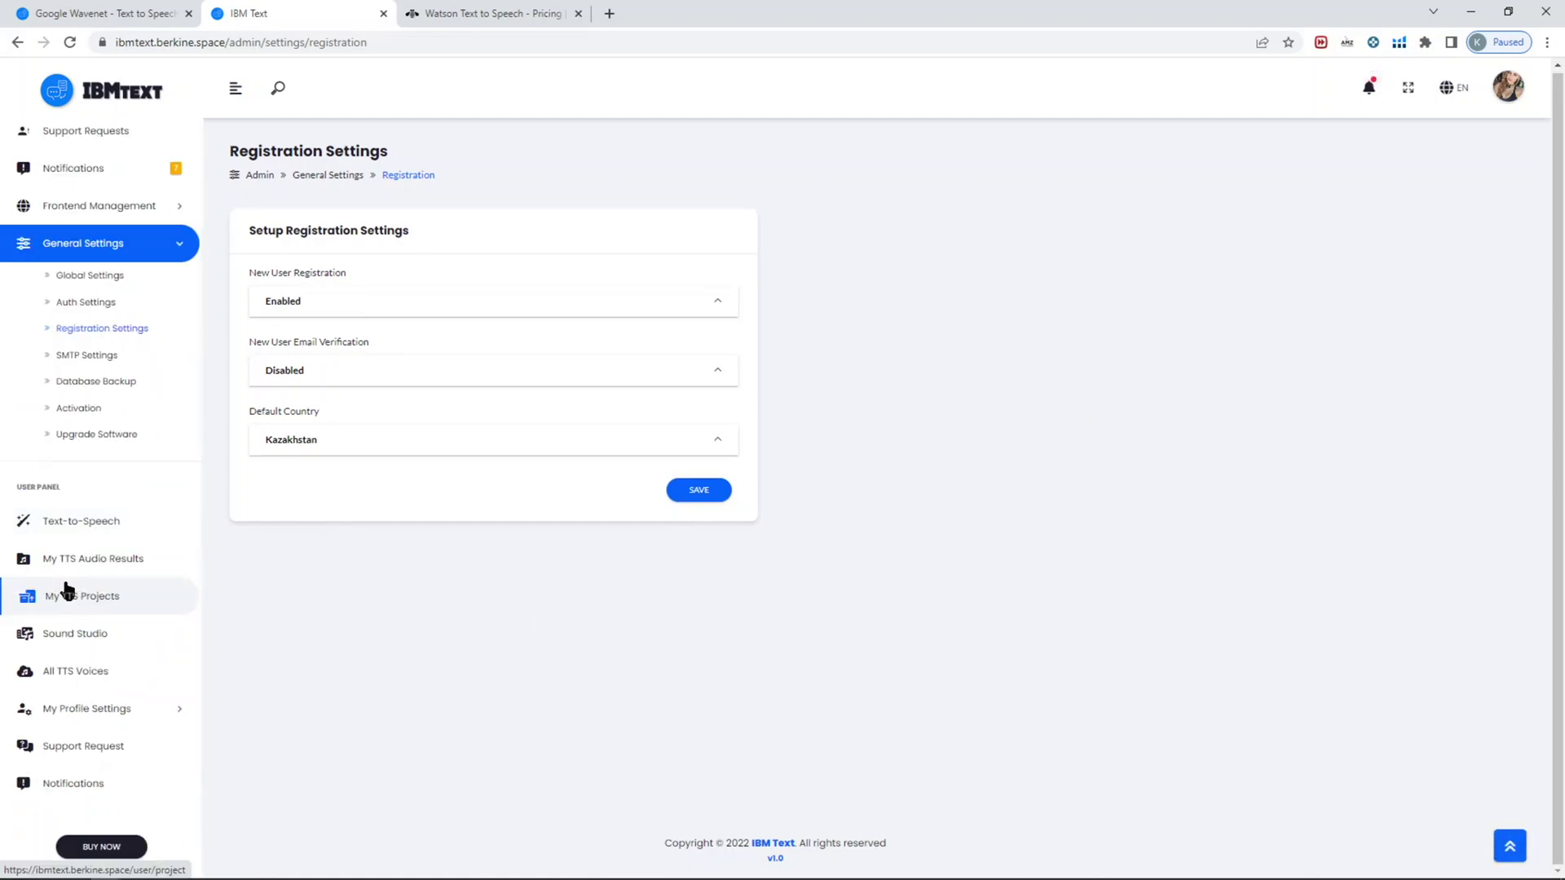
click(1516, 85)
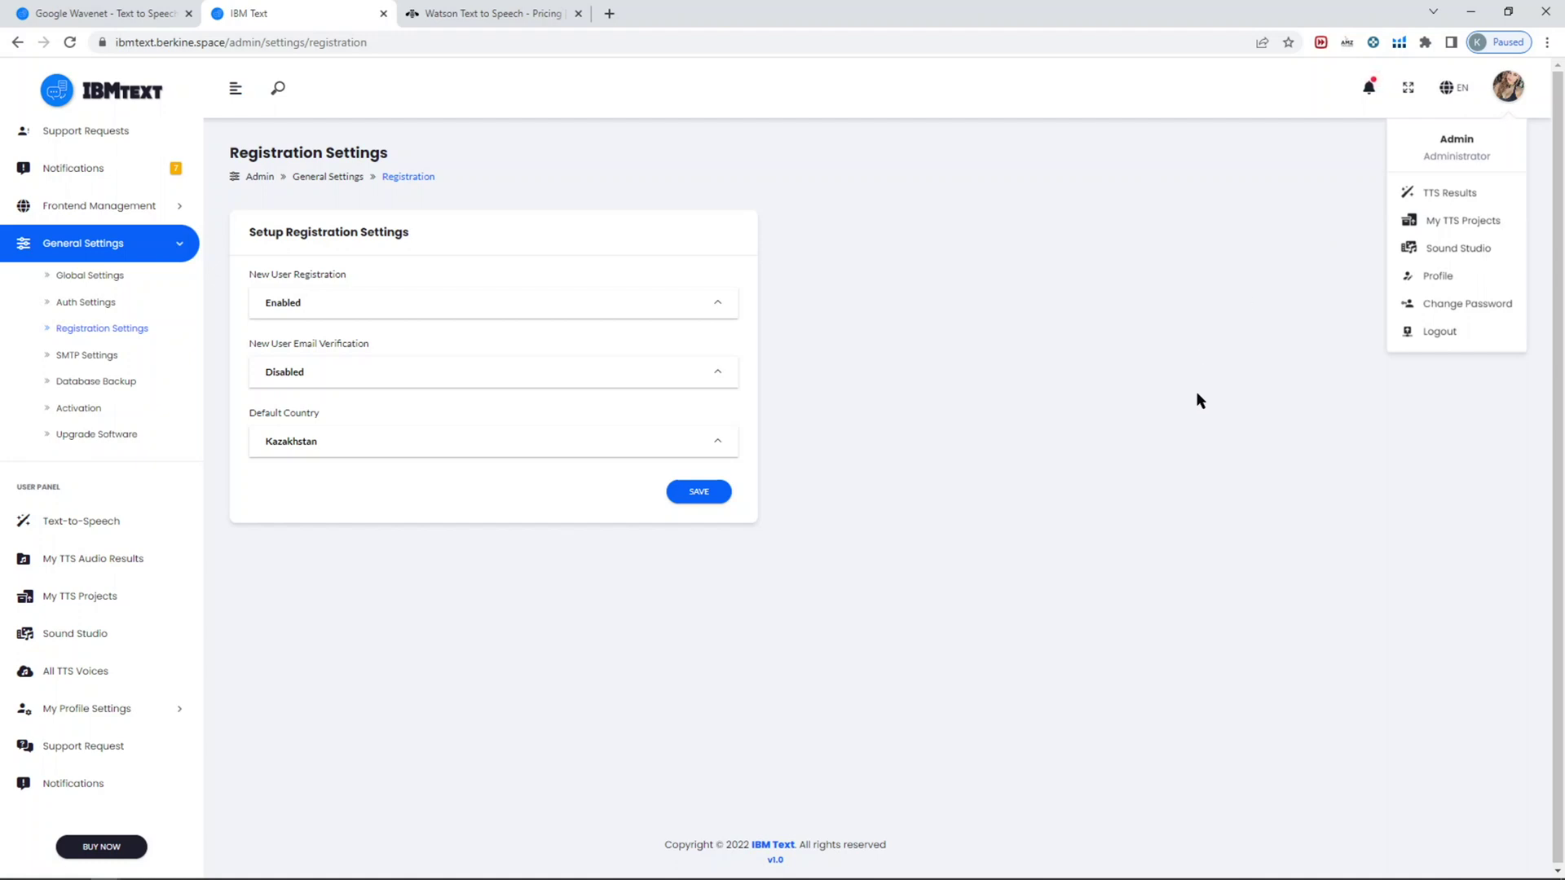
click(1173, 441)
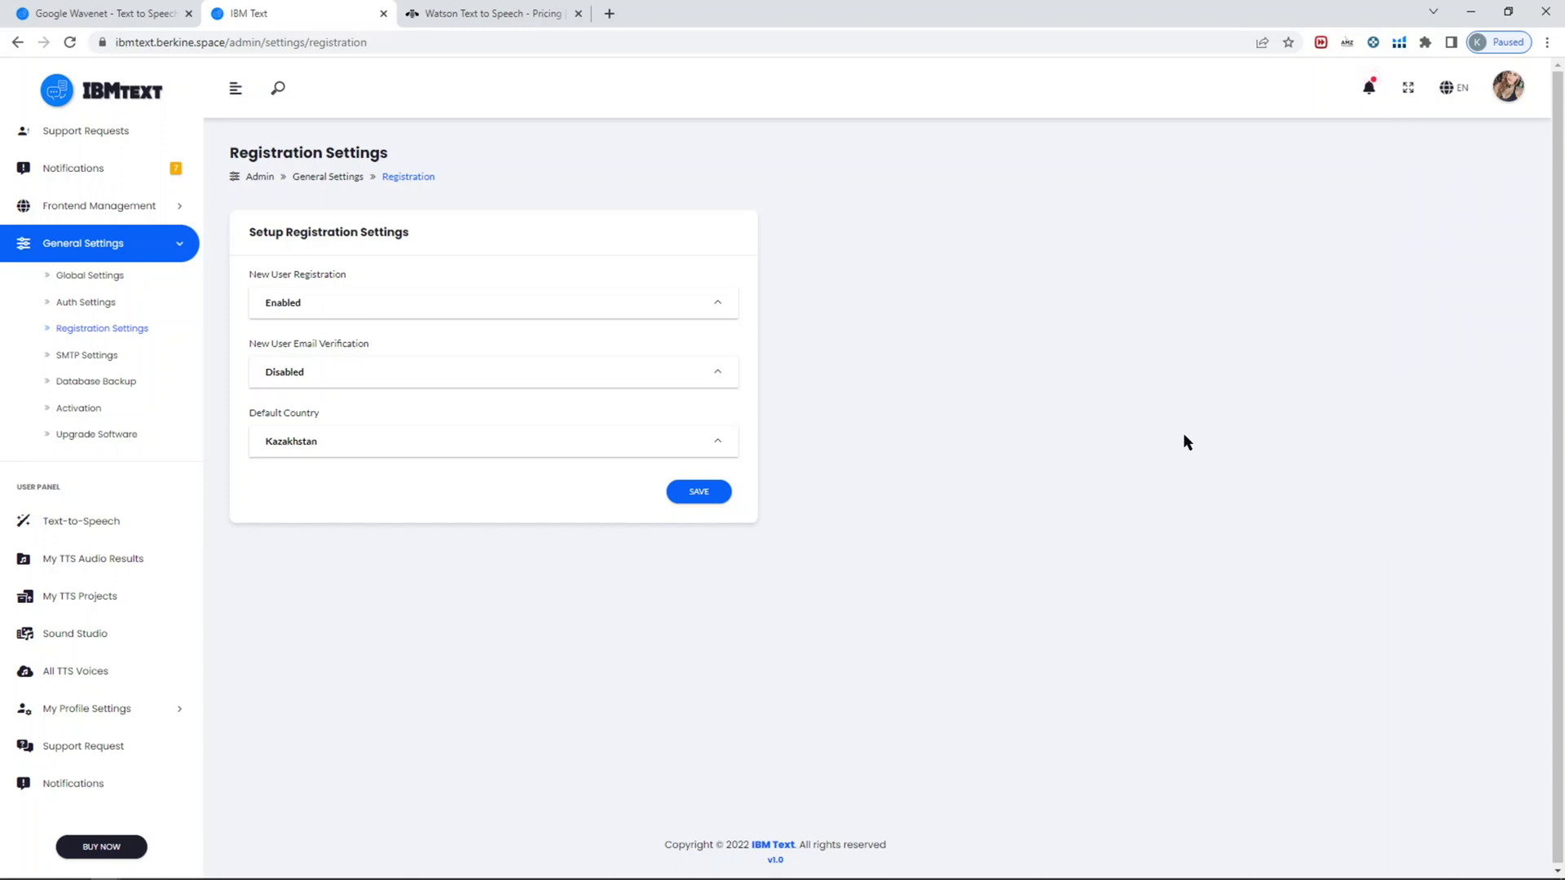